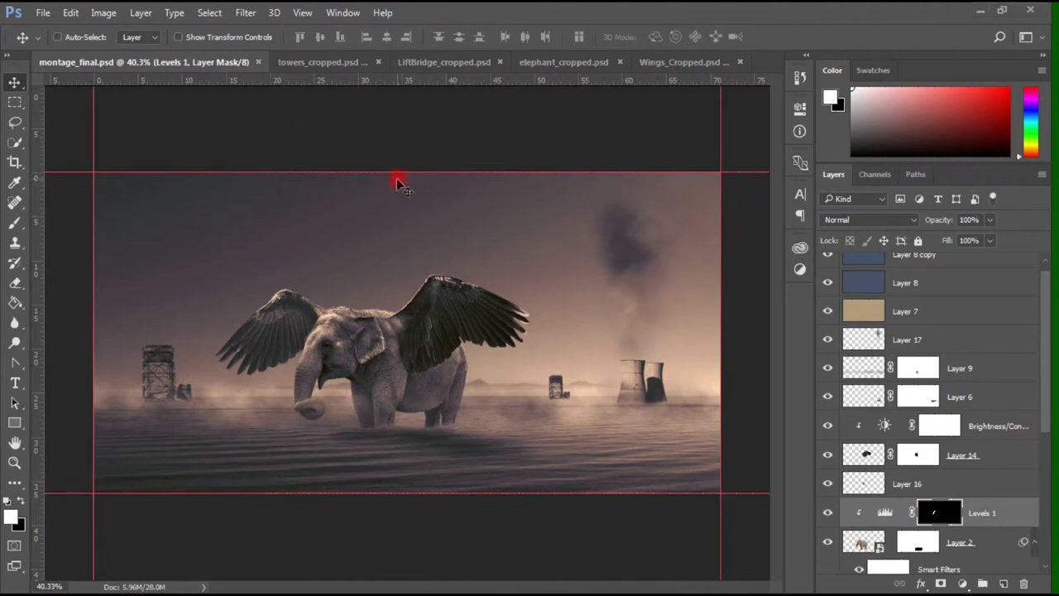
Open the File menu to begin a new document
key("ctrl")
left_click(42, 12)
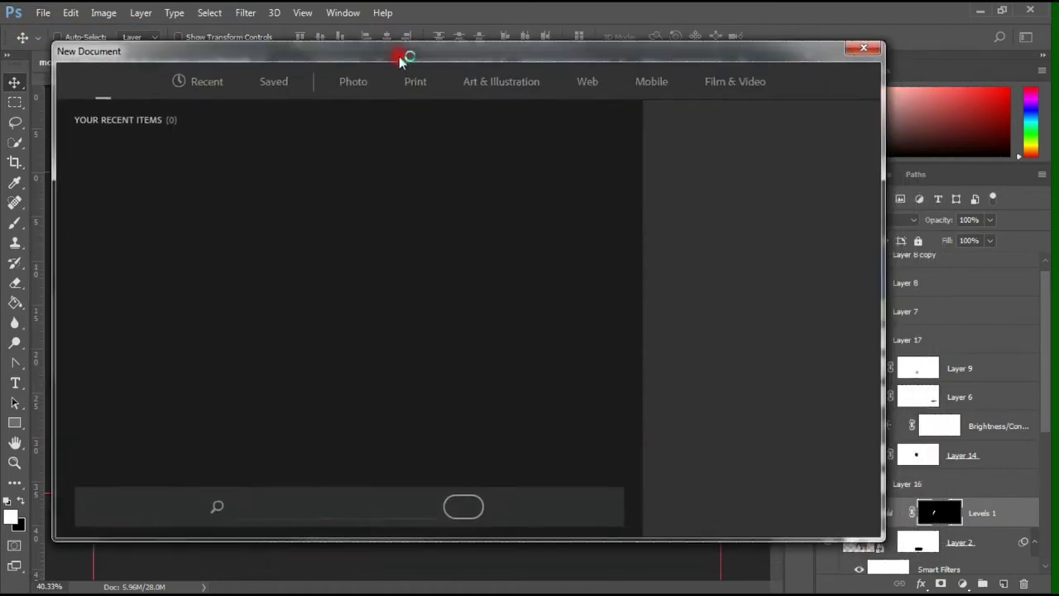
Create a Print-preset landscape document, 2020 × 1032 pixels at 300 pixels/inch
left_click(416, 83)
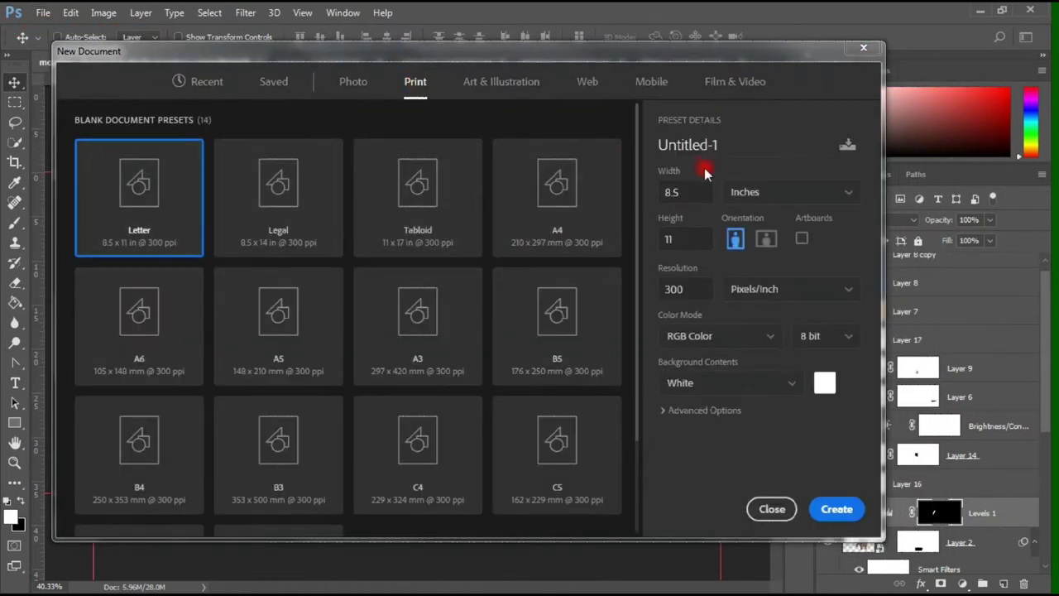
left_click(744, 192)
left_click(745, 218)
double_click(688, 192)
type("2020")
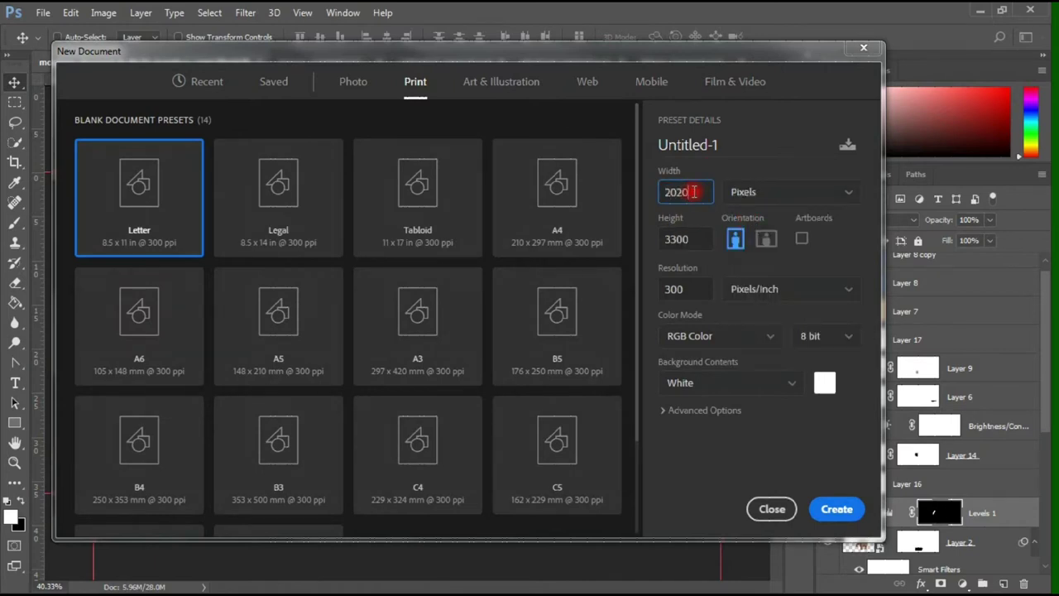
double_click(663, 240)
type("1032")
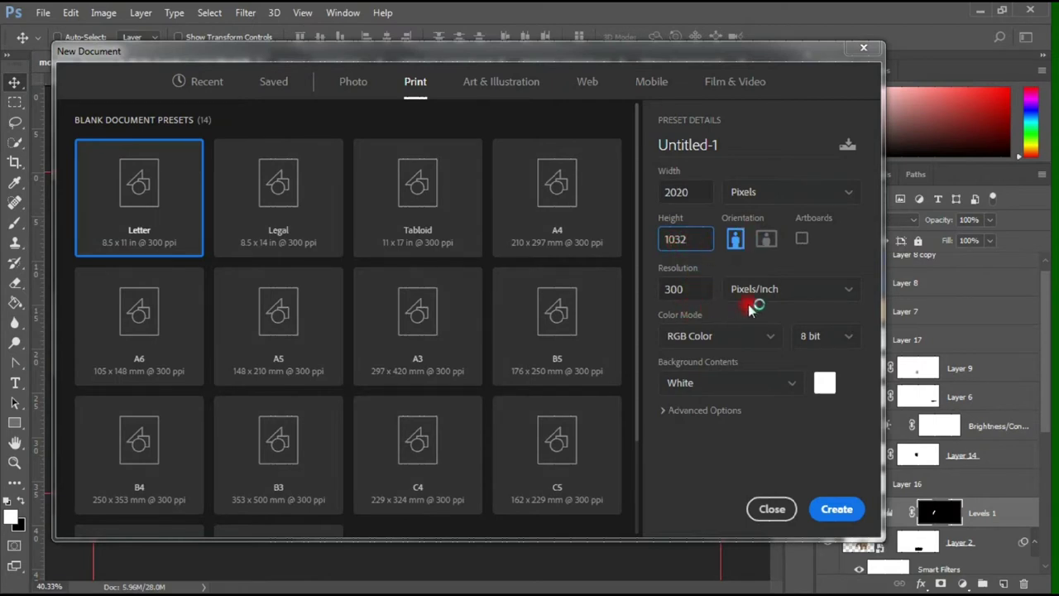
left_click(799, 331)
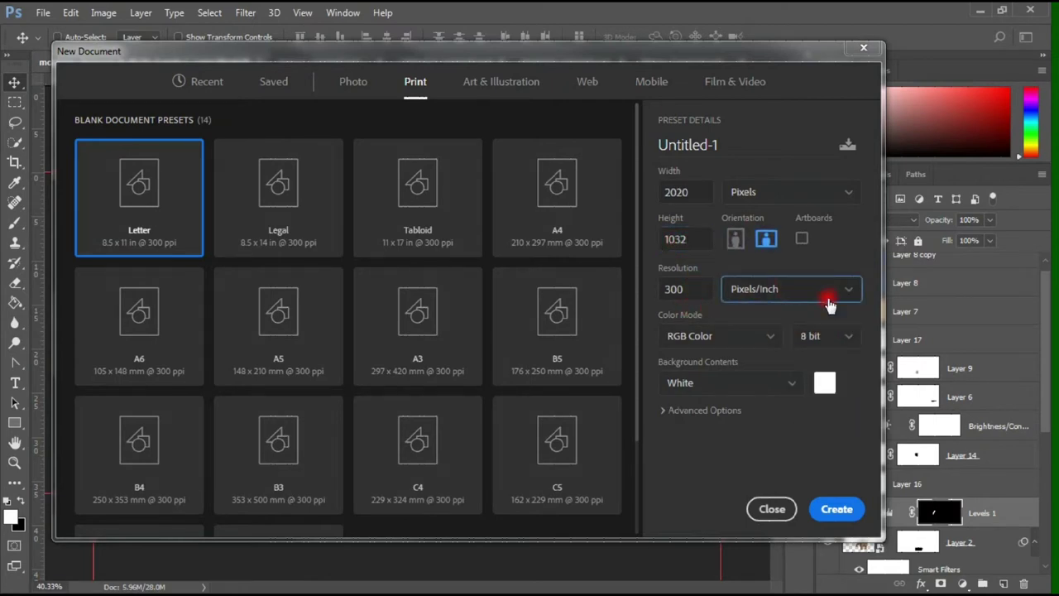
left_click(829, 306)
left_click(783, 308)
double_click(692, 296)
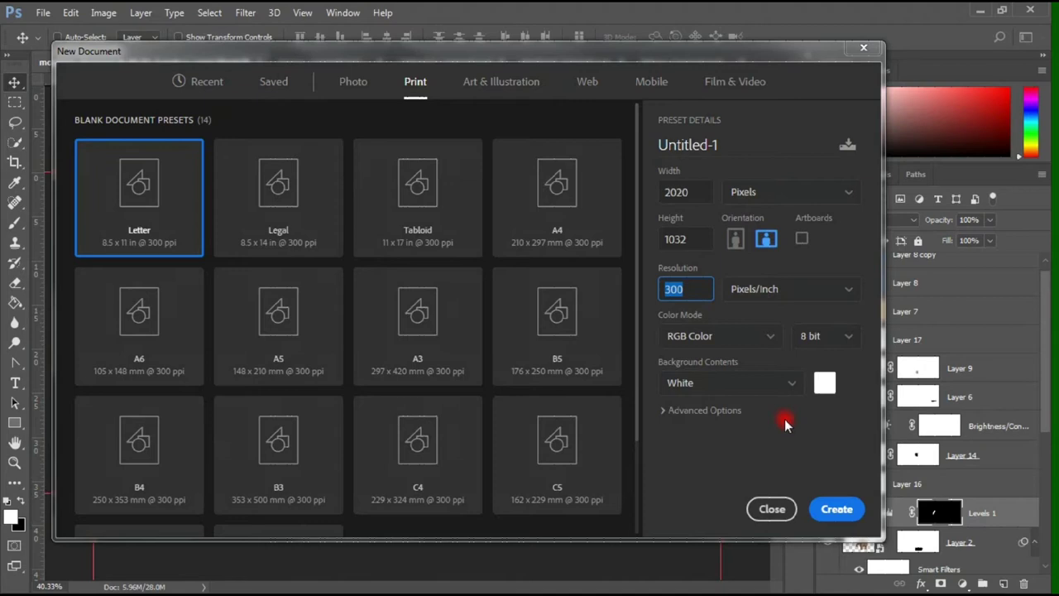
left_click(813, 506)
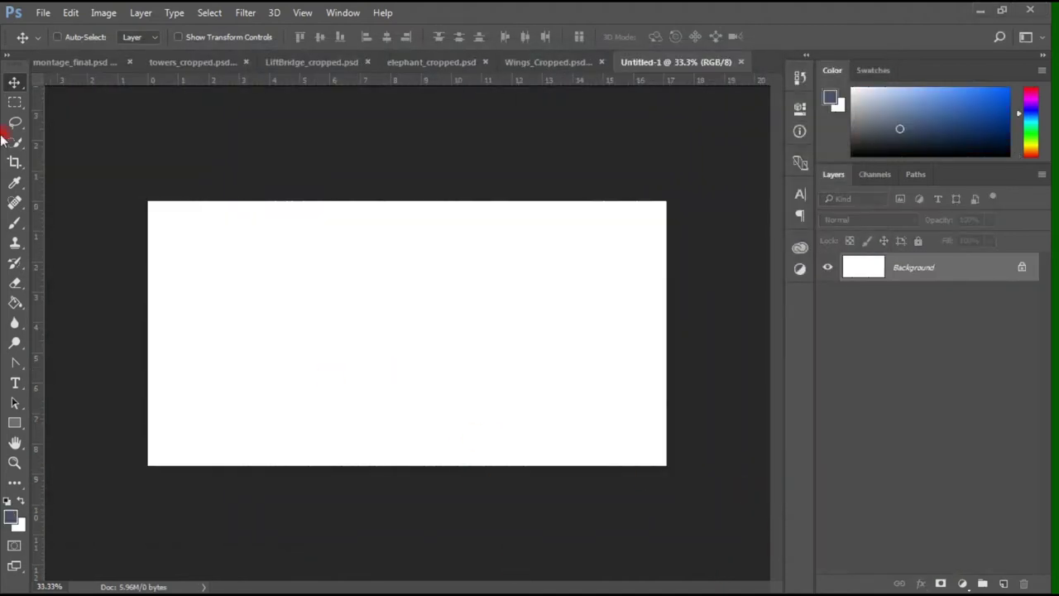
Open the beach photo from the Dream Scene Montage Graphics folder
left_click(43, 13)
left_click(66, 45)
scroll(521, 306, "down", 3)
left_click(484, 336)
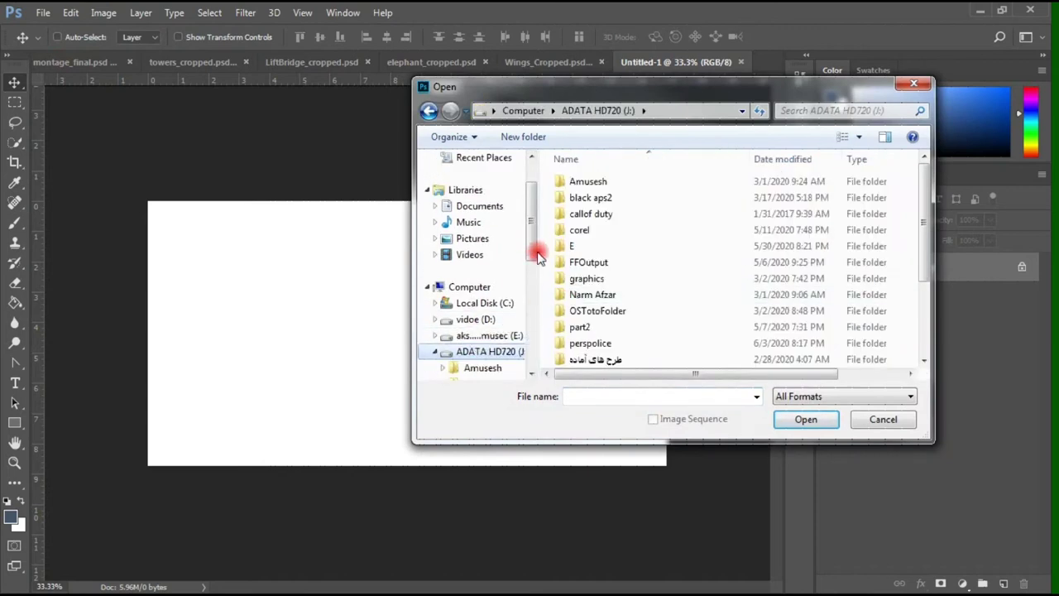
double_click(588, 181)
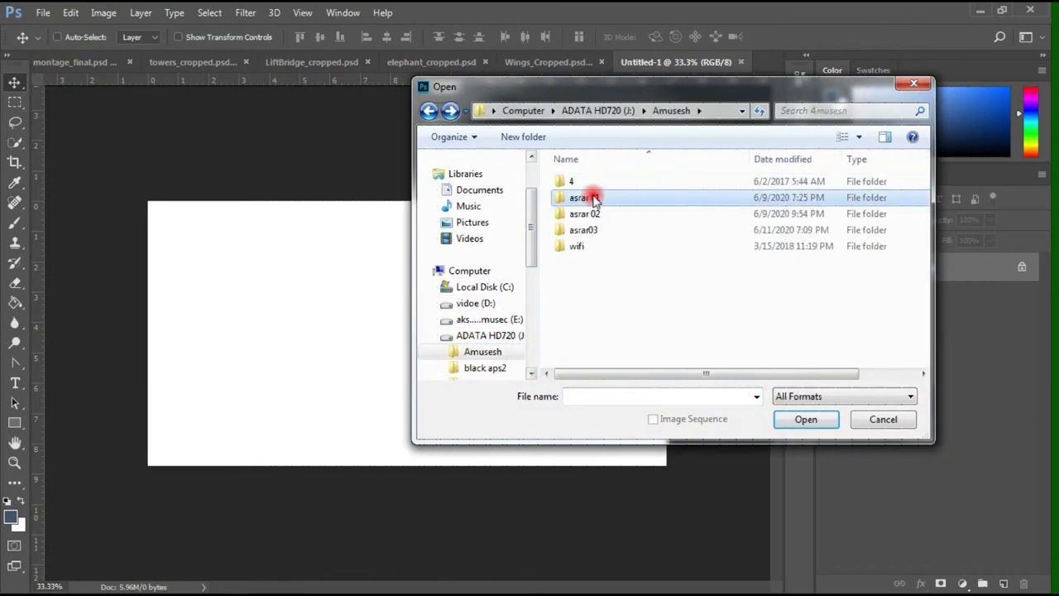
double_click(589, 197)
double_click(600, 184)
double_click(596, 197)
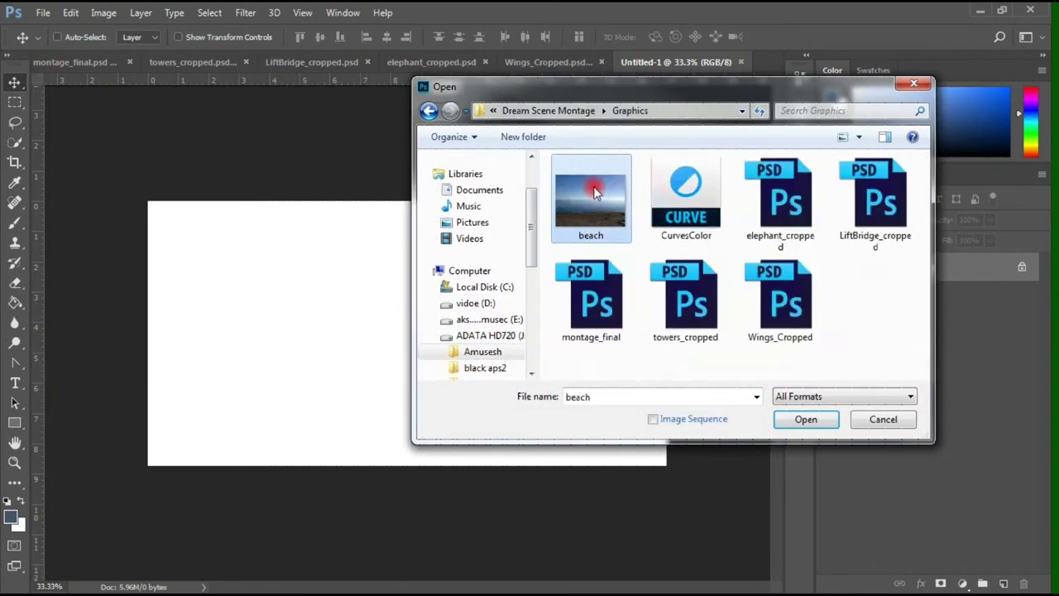
double_click(591, 189)
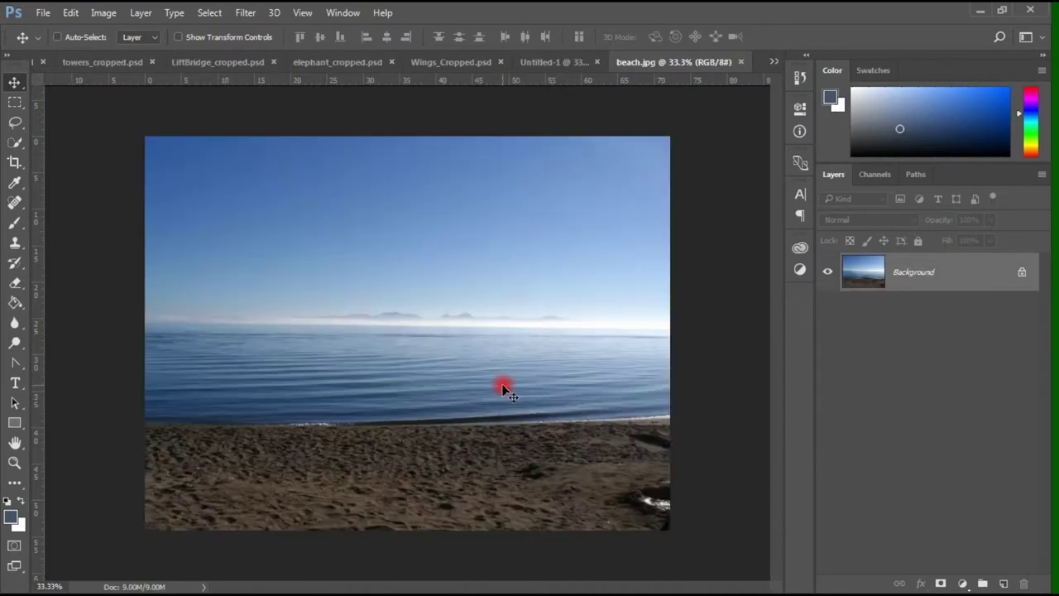
Check the Untitled-1 and Wings_Cropped documents, then start unlocking the beach background layer
left_click(579, 63)
left_click(538, 62)
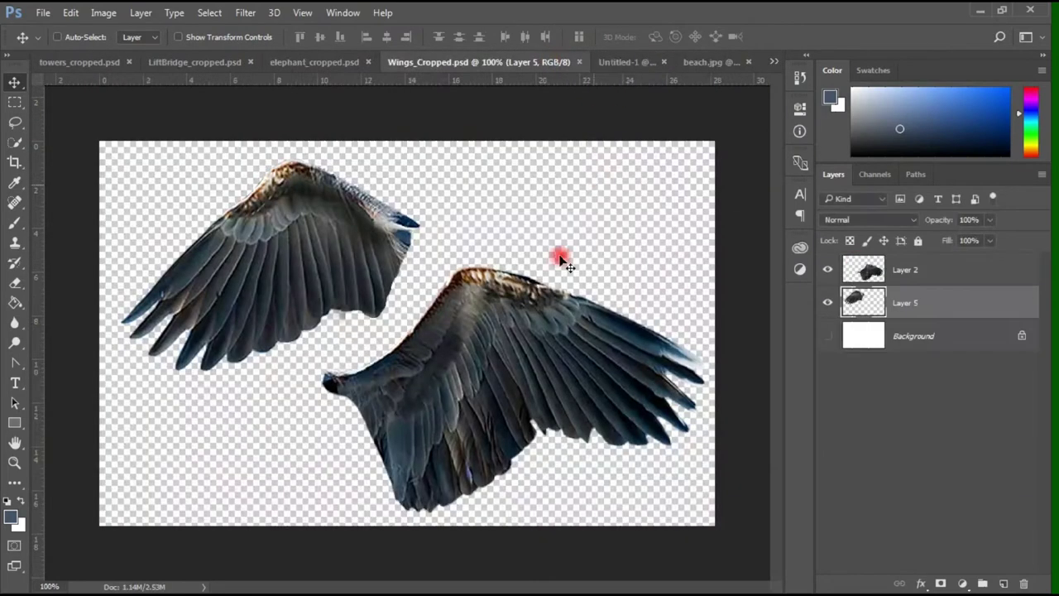
left_click(721, 61)
double_click(1018, 276)
Place the beach photo into Untitled-1 as Layer 1 and draw a Ruler line along its horizon
key("Return")
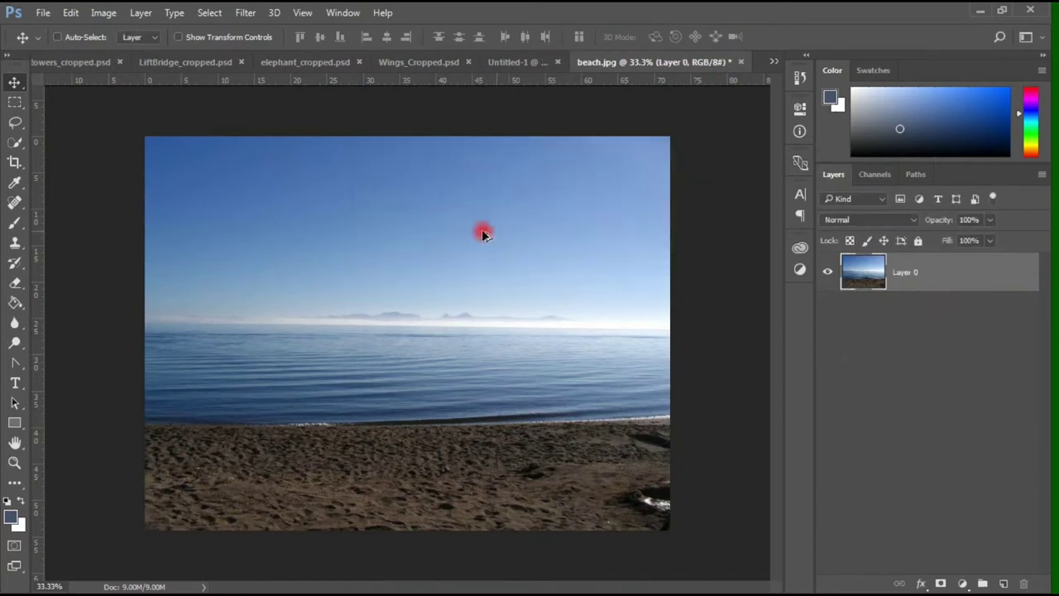
mouse_move(486, 229)
left_mouse_down()
mouse_move(453, 268)
mouse_move(485, 305)
left_mouse_up()
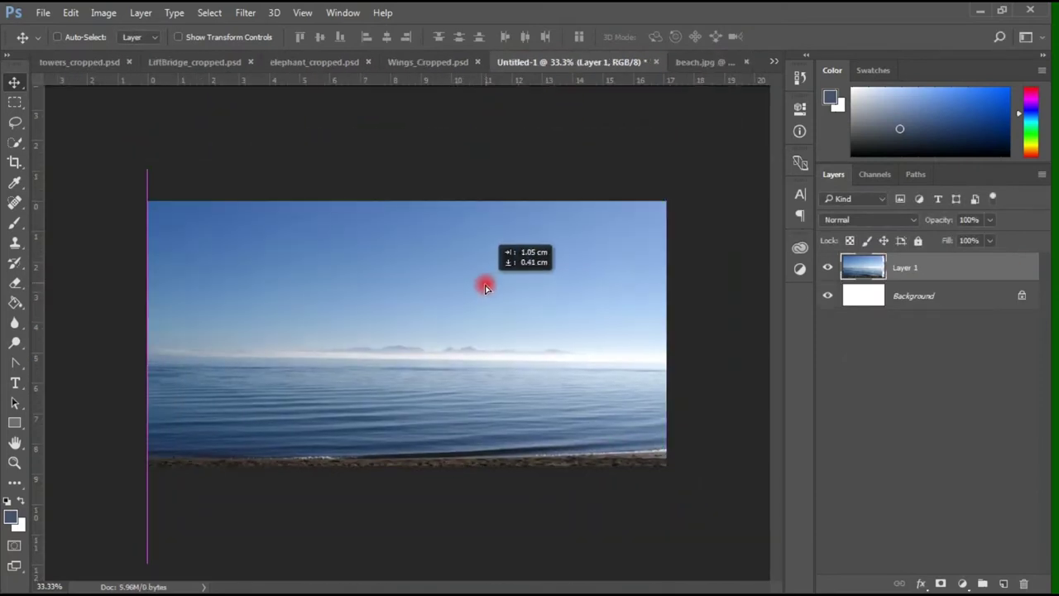
key("j")
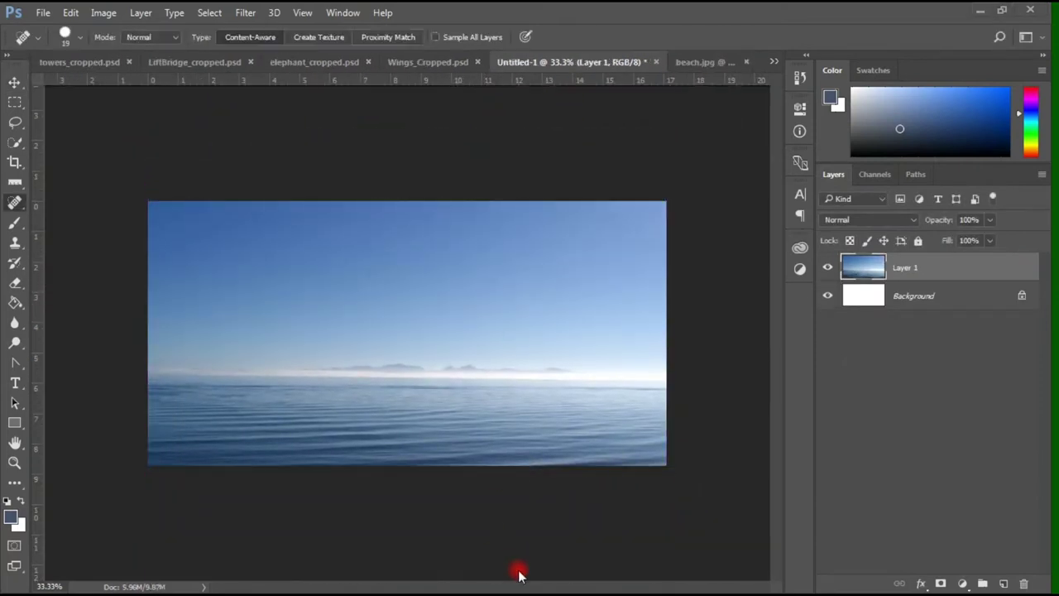
left_click(18, 206)
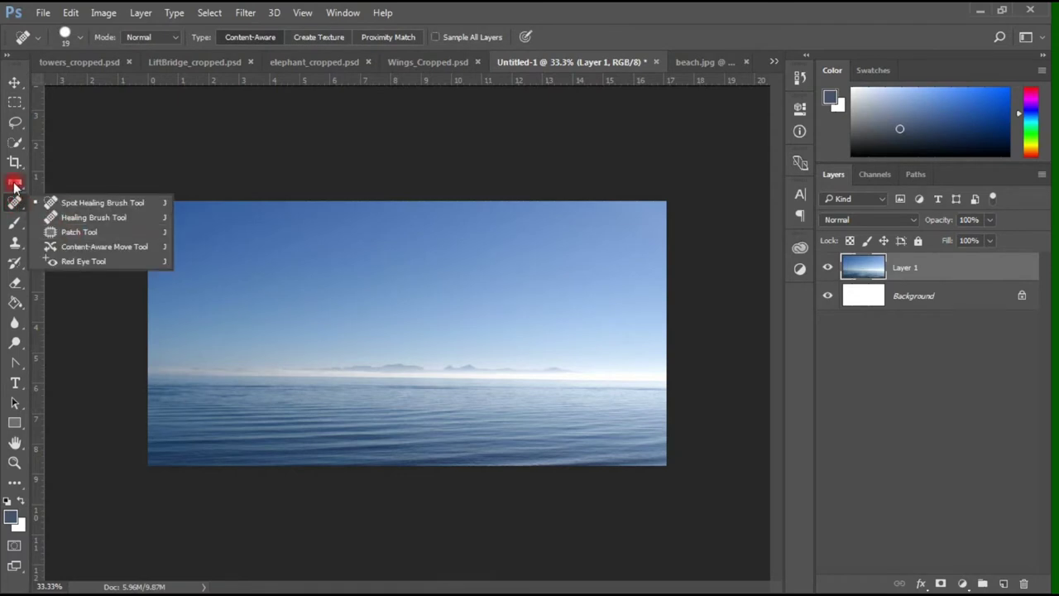
left_click(15, 182)
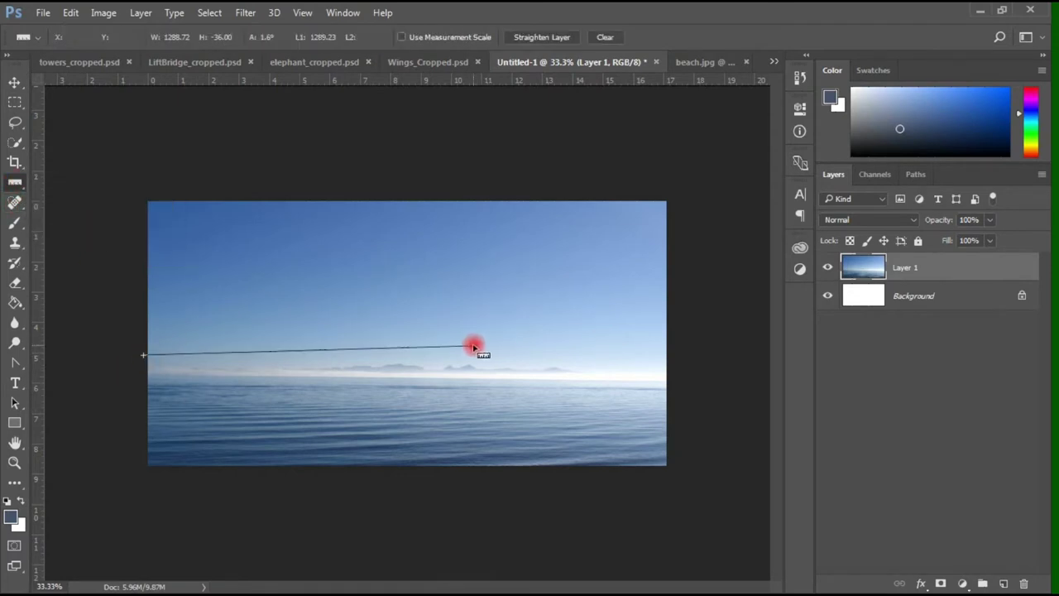
left_click_drag(474, 345, 676, 382)
left_click_drag(145, 357, 141, 374)
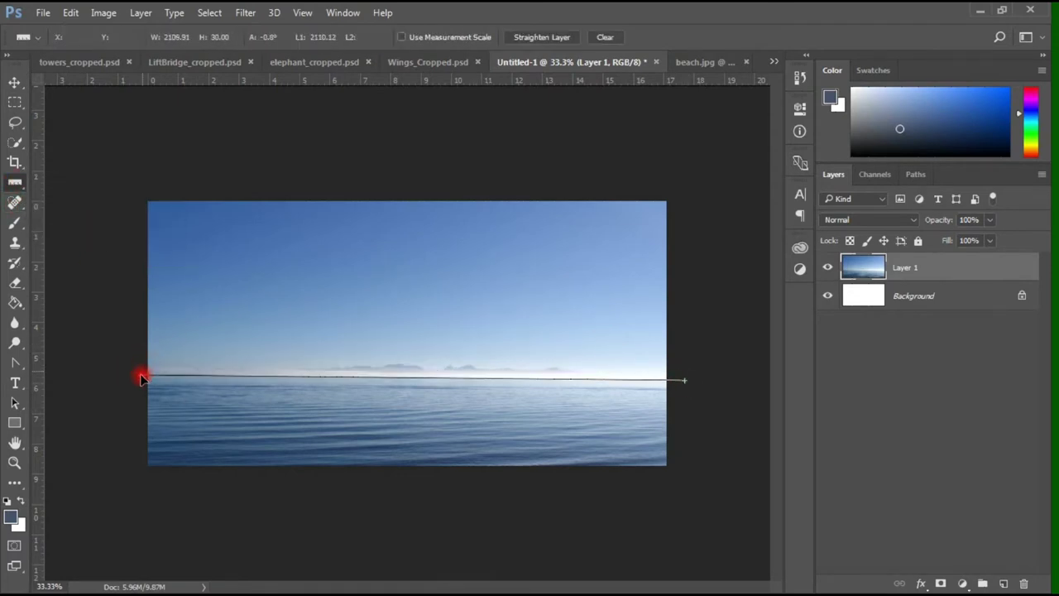
left_click(98, 15)
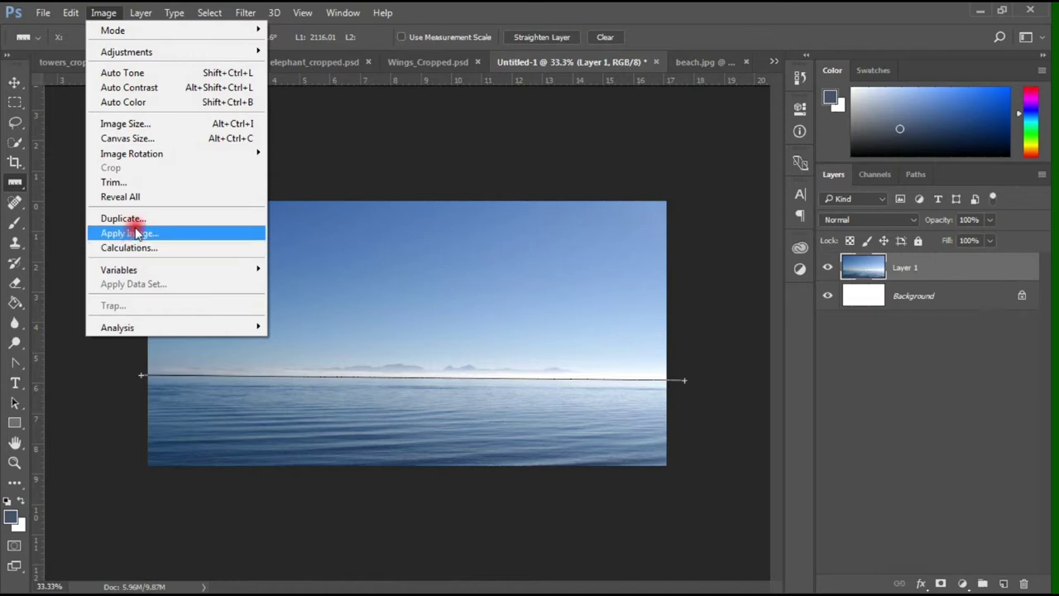
mouse_move(131, 153)
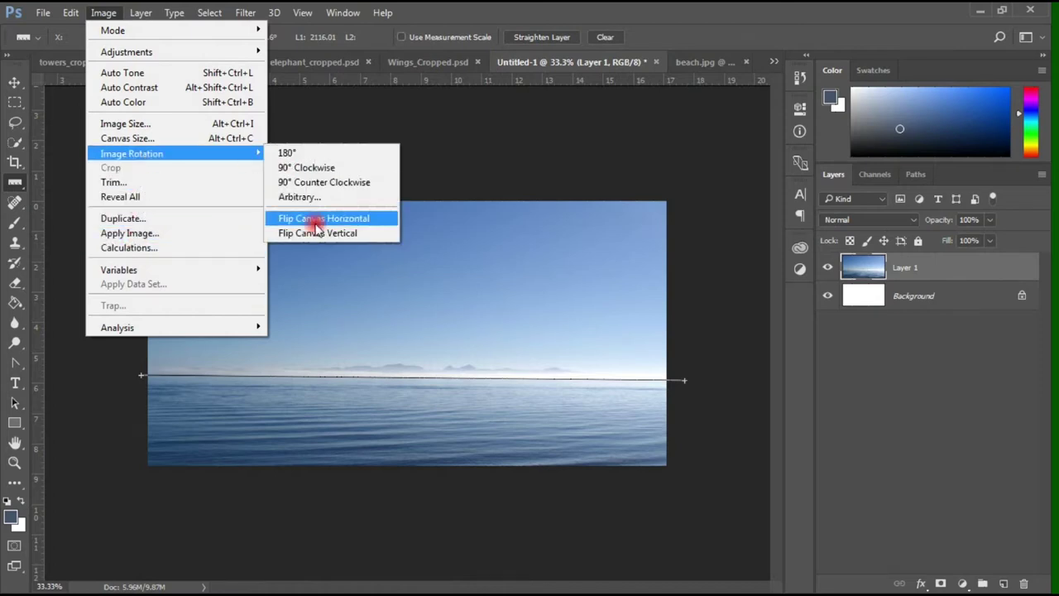
Rotate the canvas by the measured arbitrary angle to level the horizon
left_click(304, 197)
double_click(456, 211)
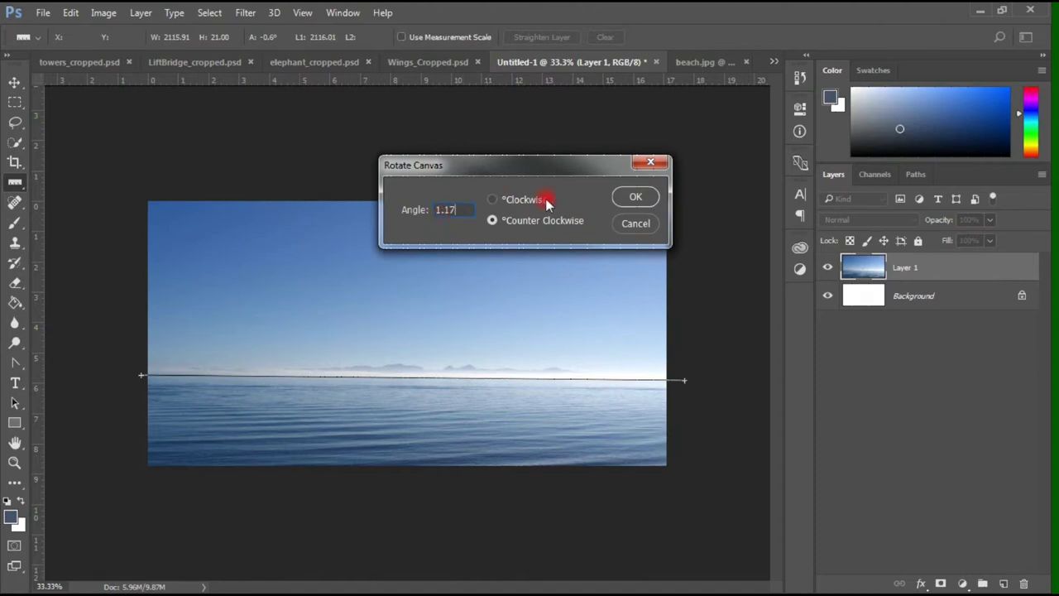
left_click(635, 196)
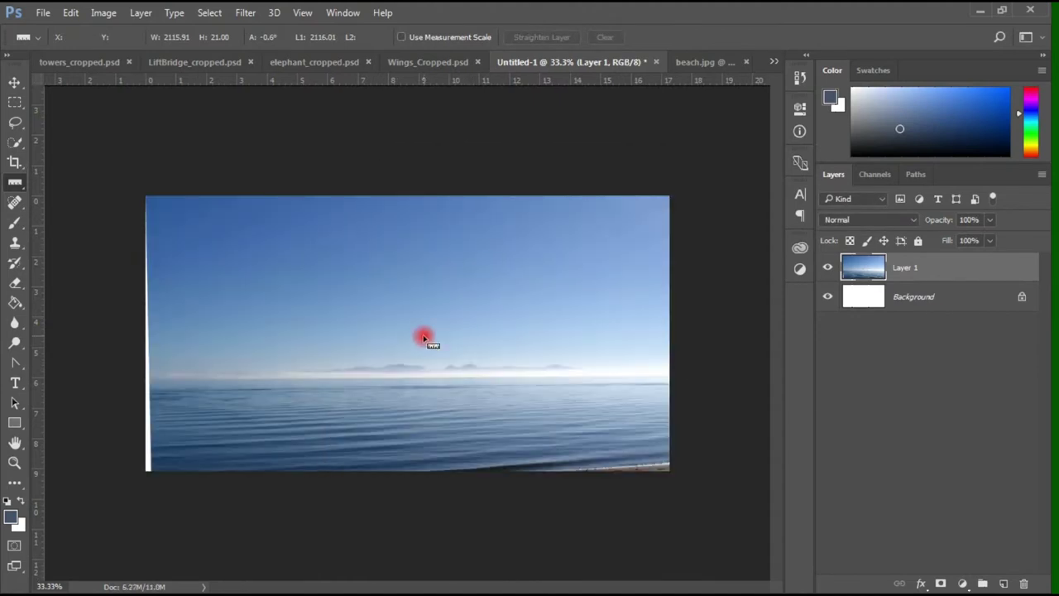
Enlarge the beach layer with Free Transform so no white edge remains
left_click(72, 13)
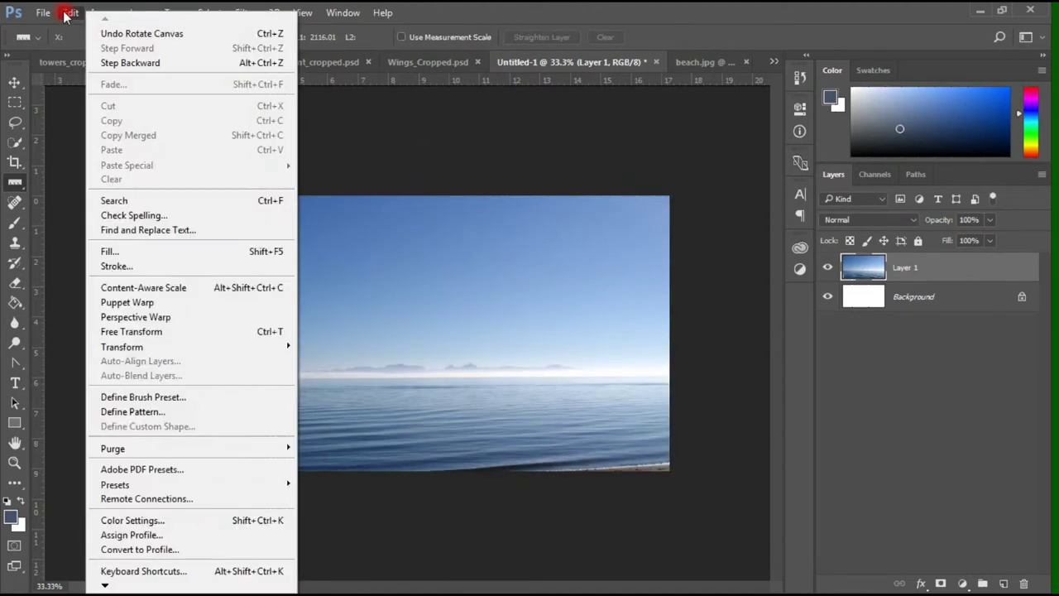
left_click(169, 333)
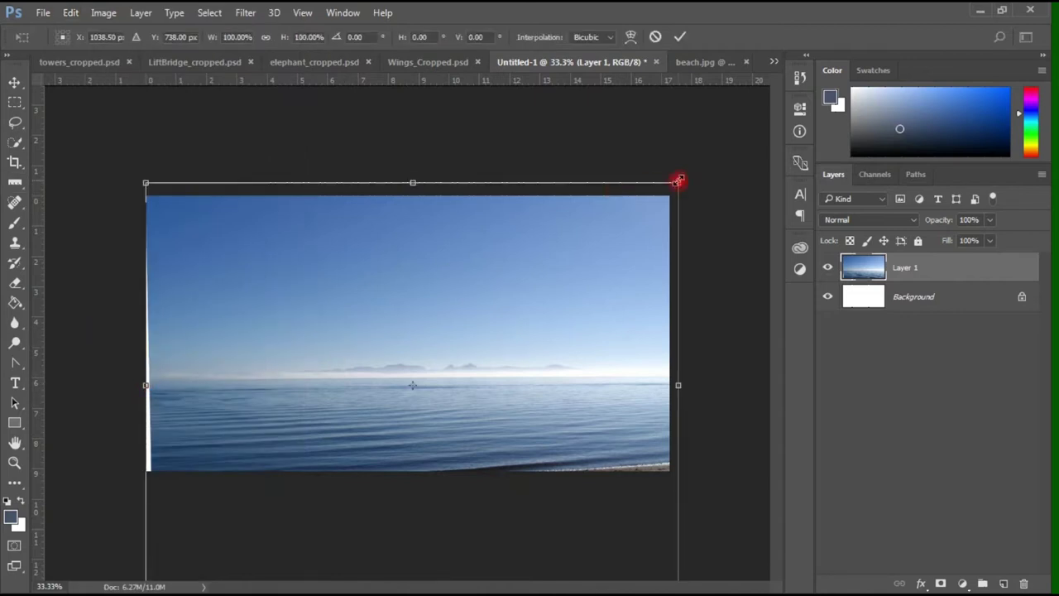
left_click_drag(679, 181, 690, 171)
left_click(680, 36)
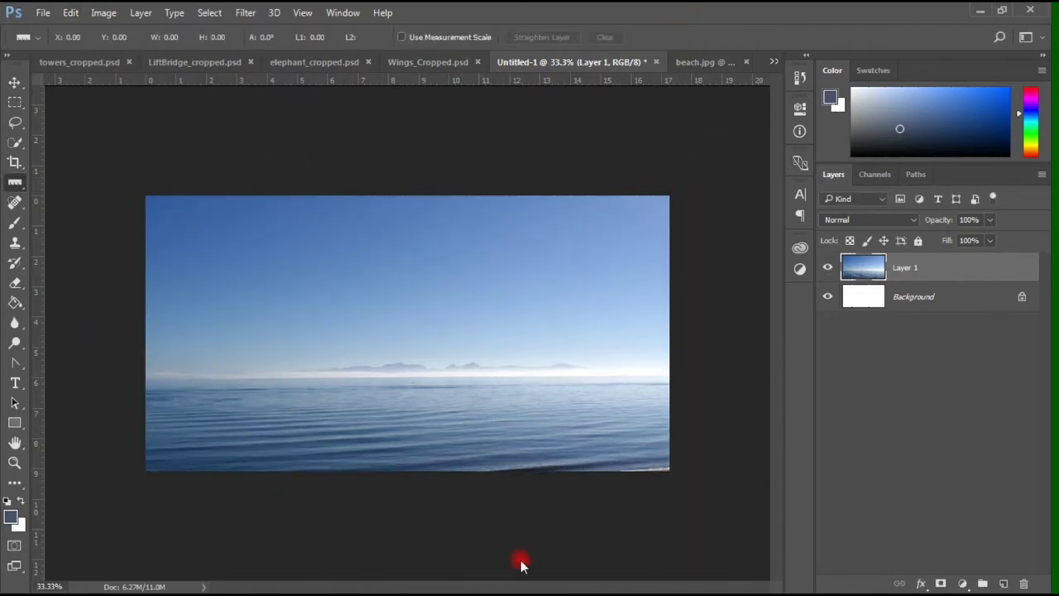
left_click(431, 62)
In LiftBridge_cropped, compare Layer 0 and Layer 0 copy visibility, leaving the copy shown
left_click(340, 63)
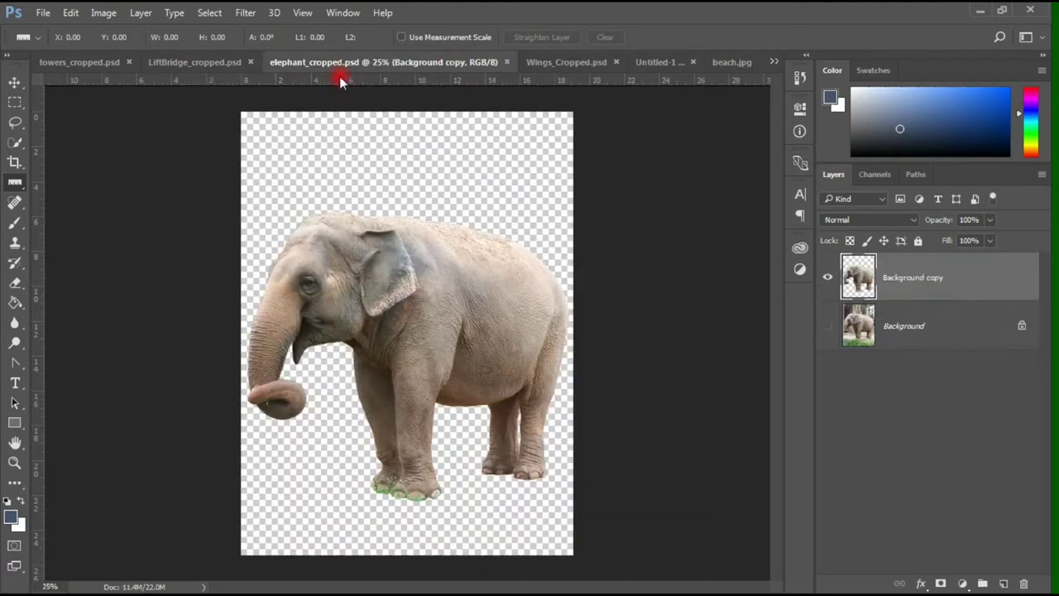
left_click(190, 62)
left_click(14, 83)
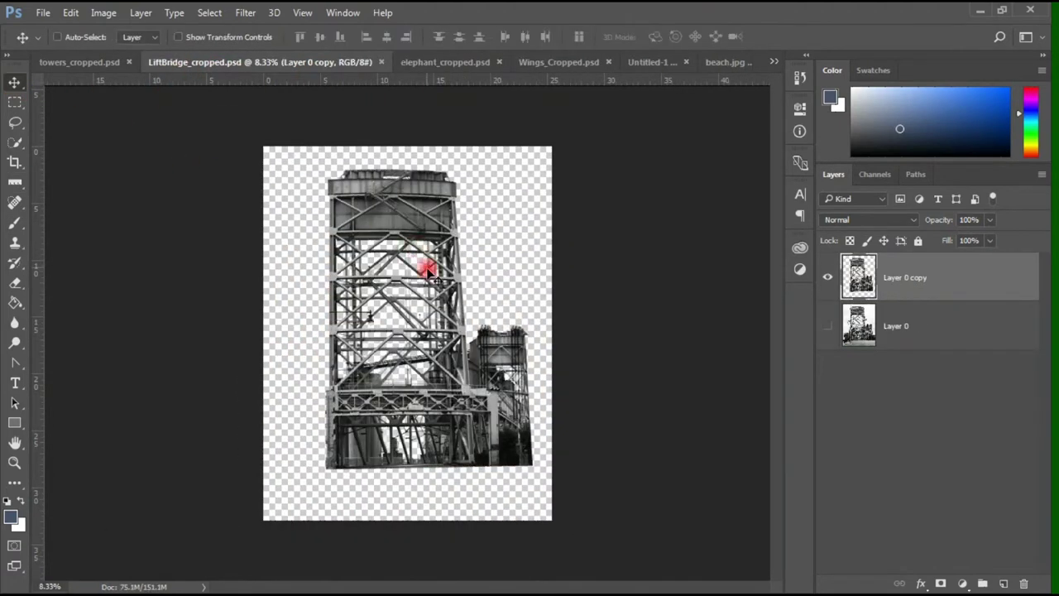
left_click(828, 277)
left_click(827, 325)
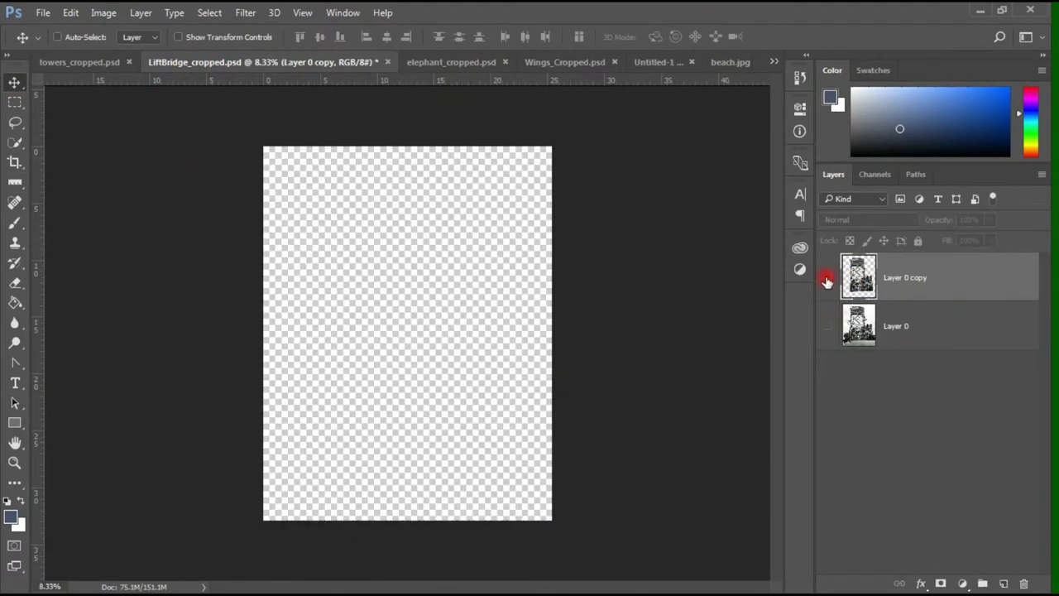
left_click(828, 278)
left_click(828, 326)
left_click(827, 282)
Drag Layer 0 copy into Untitled-1 and convert it to a smart object
mouse_move(476, 342)
left_mouse_down()
mouse_move(495, 174)
mouse_move(396, 311)
left_mouse_up()
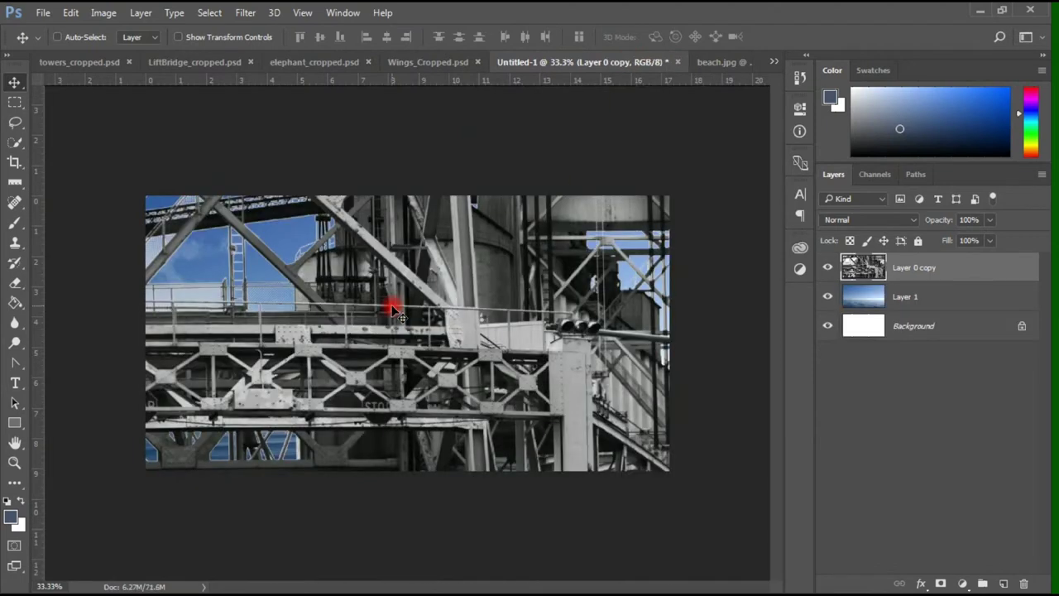
left_click(141, 13)
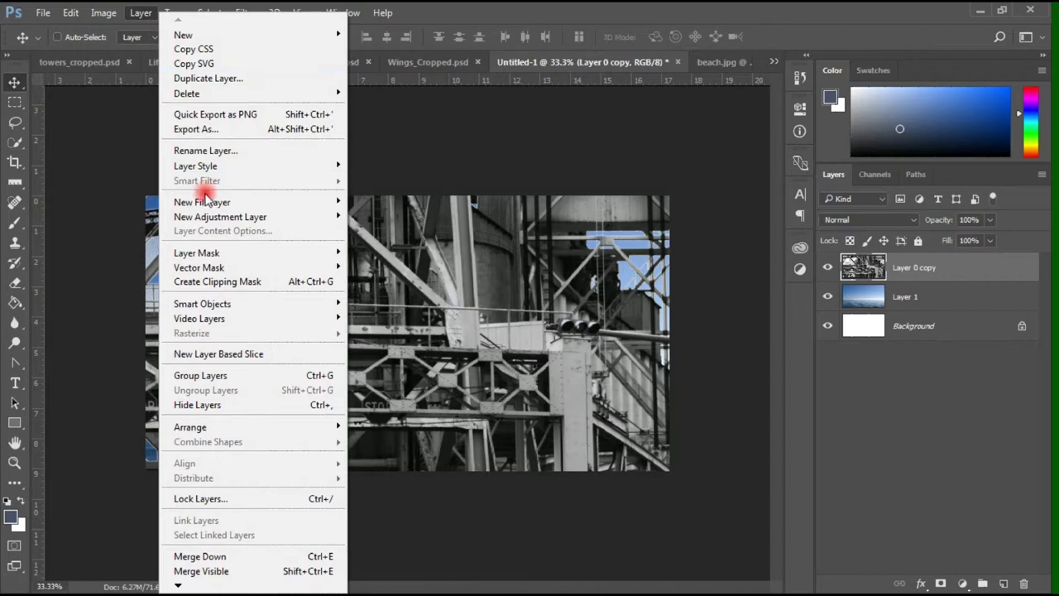
mouse_move(202, 304)
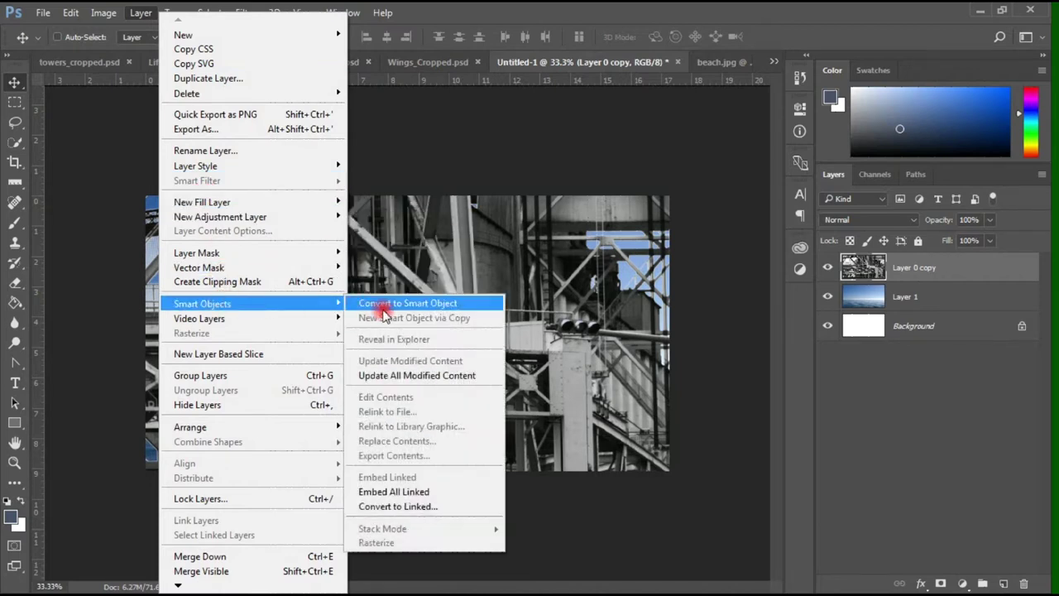
left_click(381, 305)
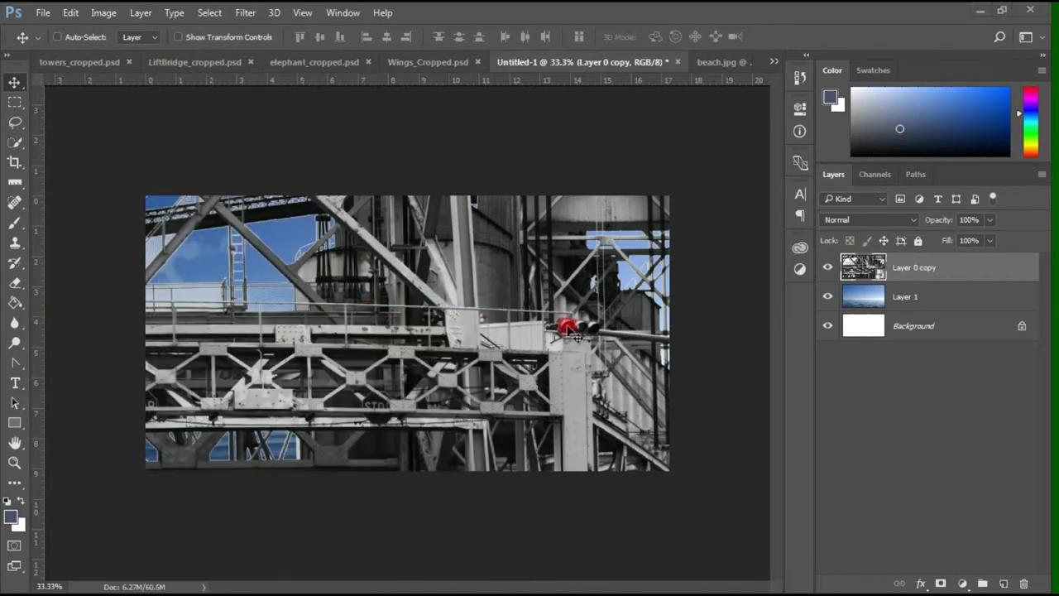
Free Transform the tower layer, shrinking it and moving it onto the sea image
left_click(828, 273)
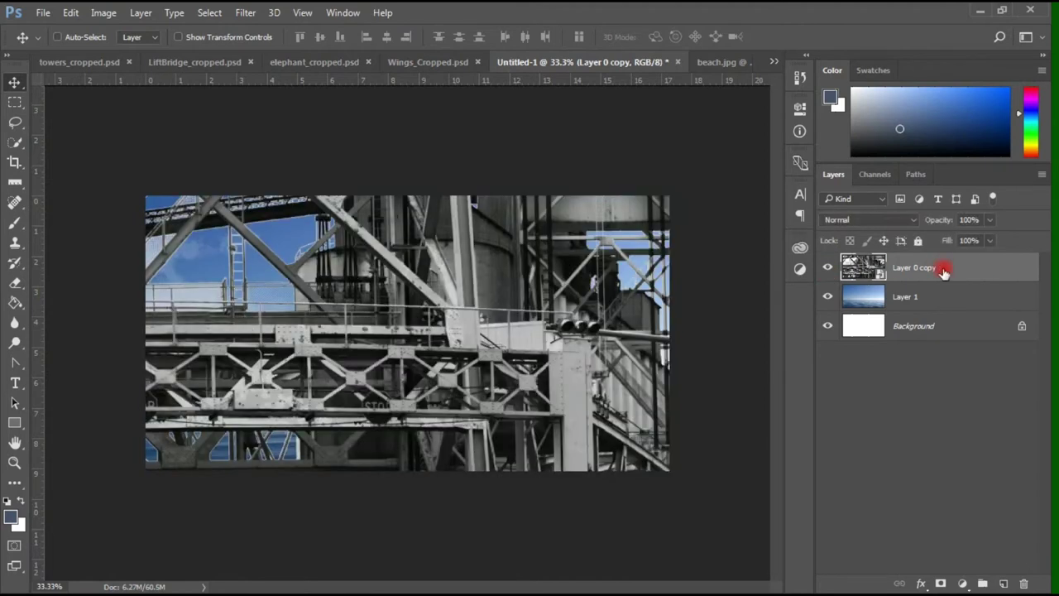
left_click(71, 13)
left_click(149, 331)
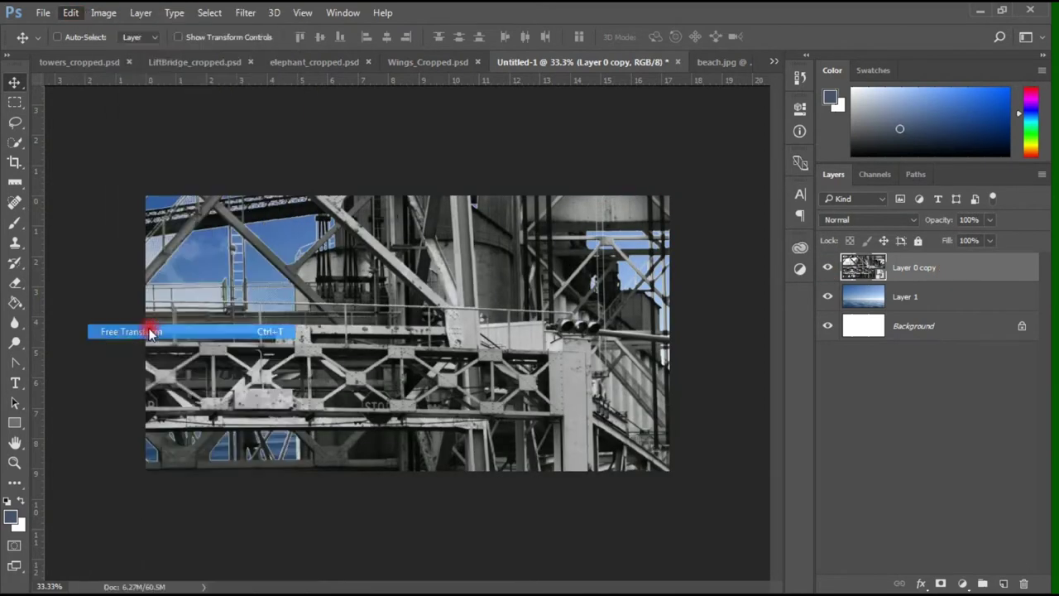
key("ctrl+0")
left_click_drag(502, 86, 400, 231)
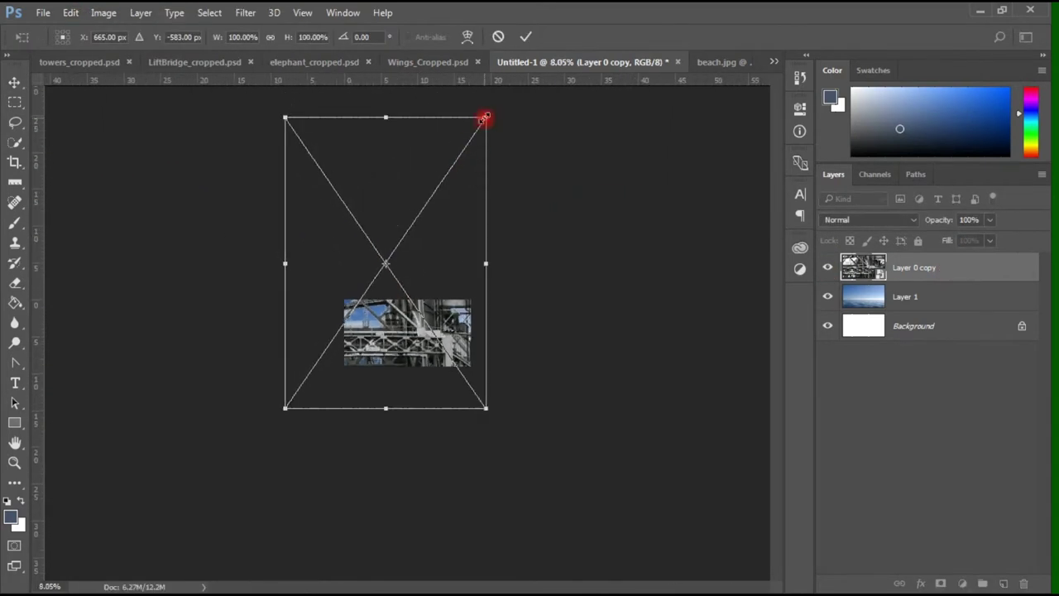
left_click_drag(385, 274, 389, 341)
key("ctrl+0")
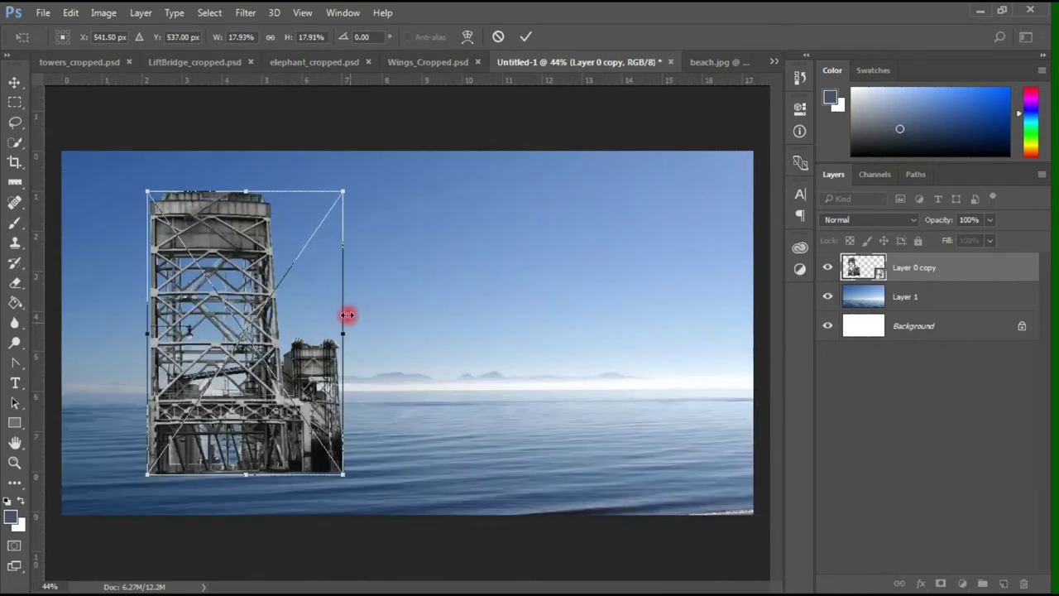
mouse_move(350, 212)
left_mouse_down()
mouse_move(286, 295)
mouse_move(196, 348)
left_mouse_up()
Position the 4.78% tower on the left horizon, commit, and nudge it into place
scroll(165, 373, "up", 1)
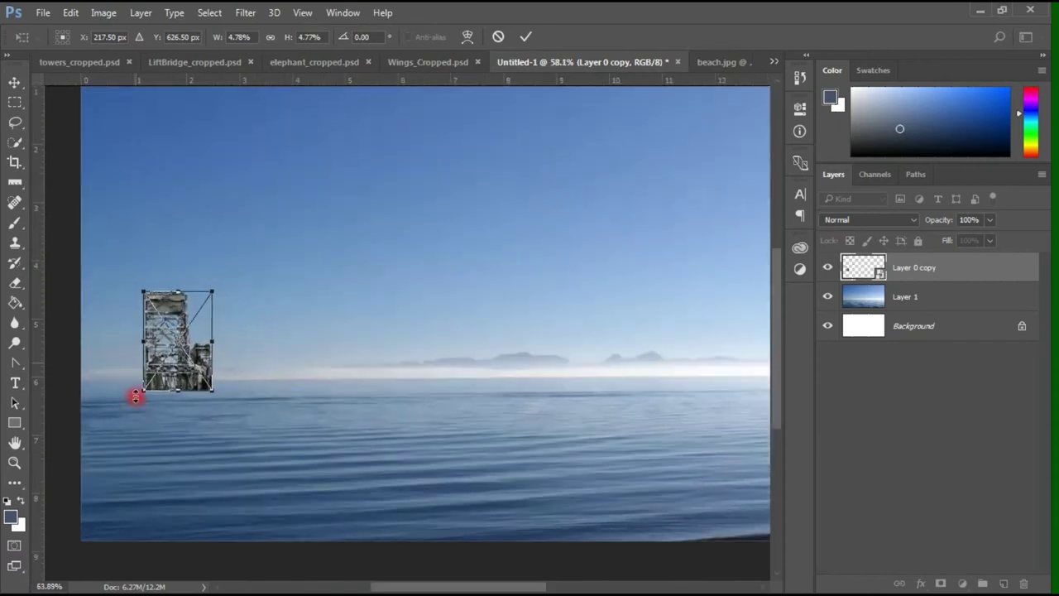
scroll(182, 373, "up", 1)
scroll(186, 378, "up", 1)
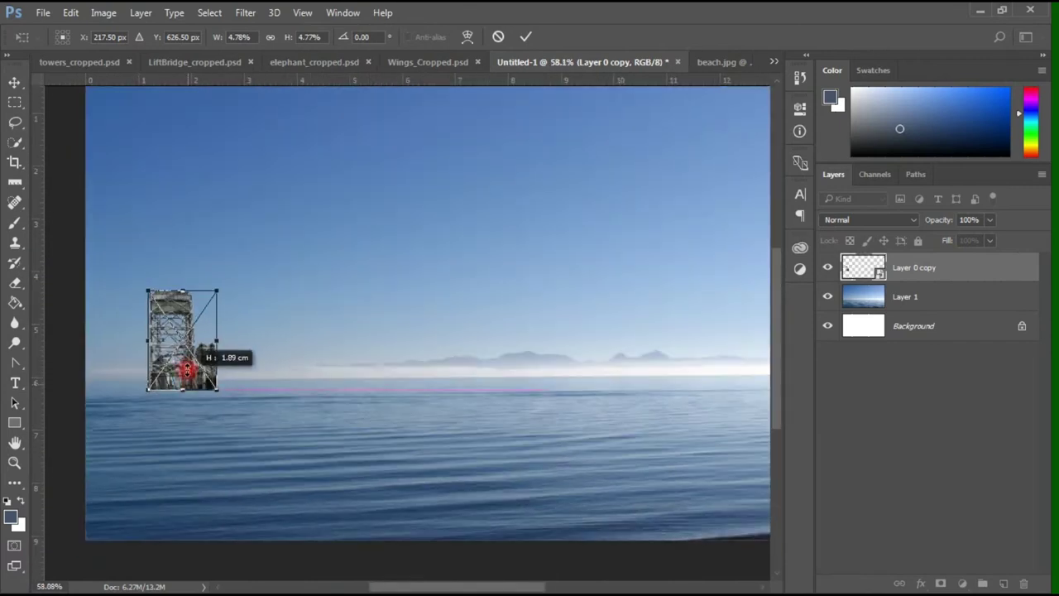
left_click_drag(188, 364, 195, 364)
scroll(195, 364, "down", 2)
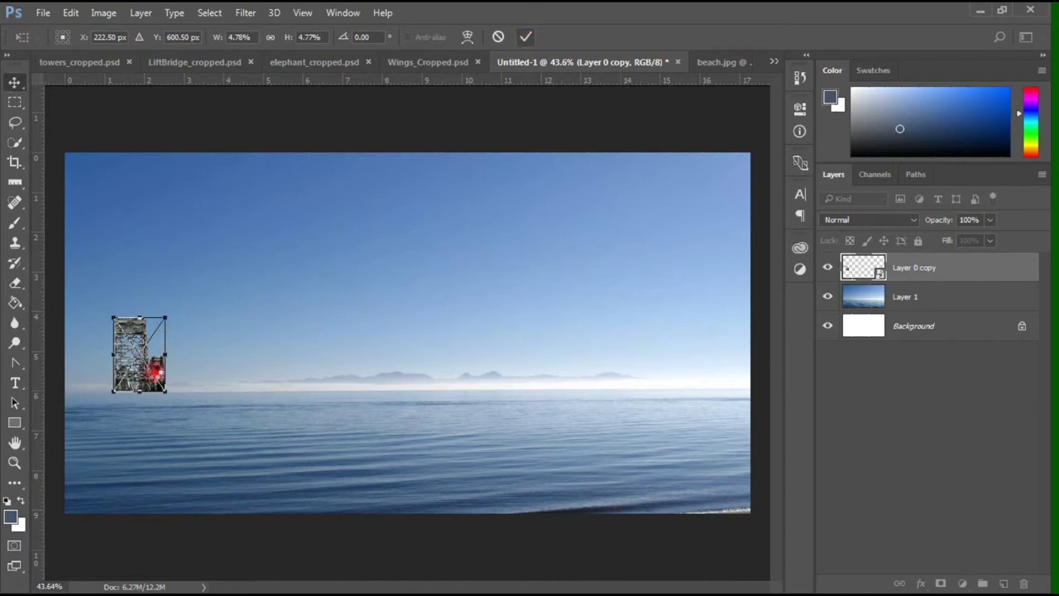
double_click(146, 367)
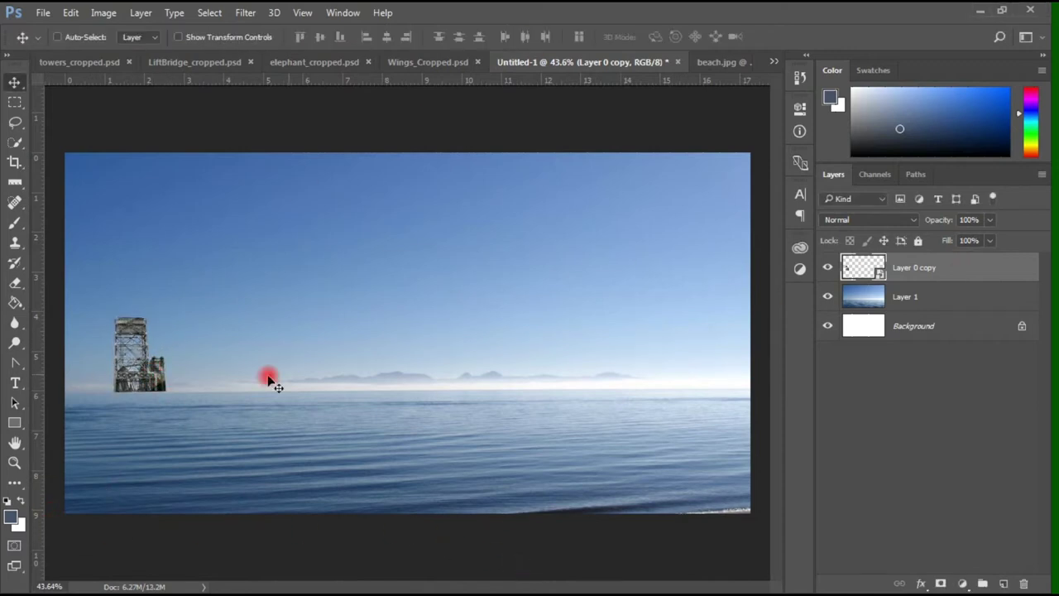
left_click_drag(143, 367, 150, 370)
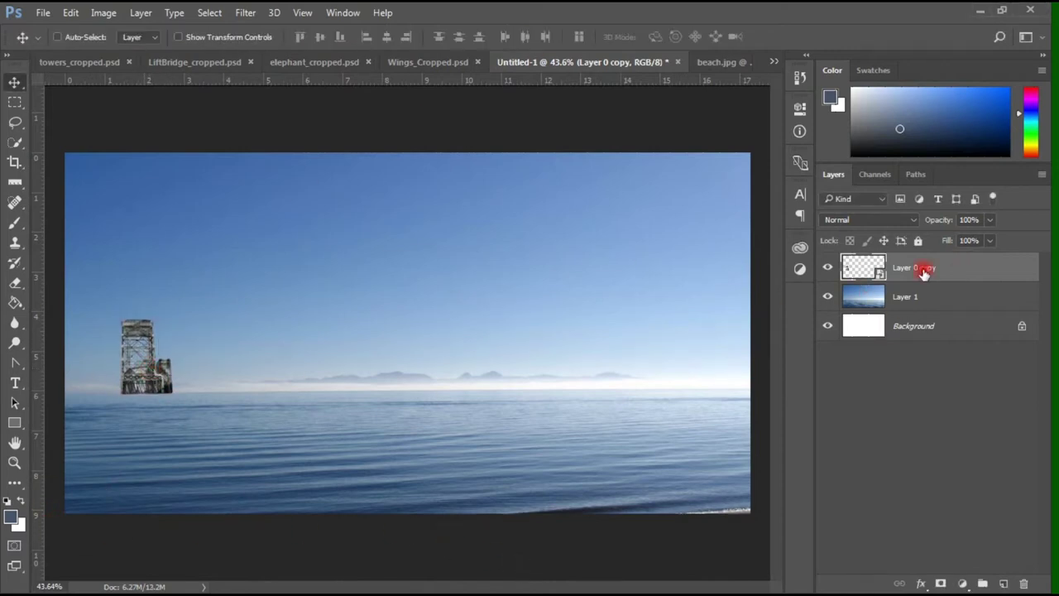
Duplicate the tower layer, delete the stray empty layer, and move the copy to the right
left_click_drag(967, 275, 1006, 585)
left_click(1006, 585)
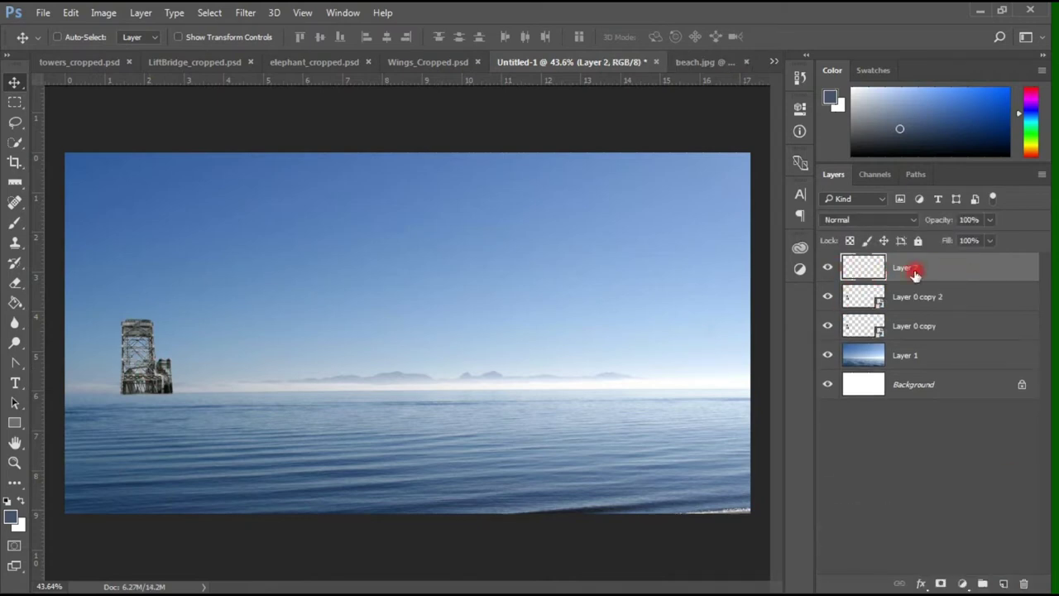
left_click_drag(922, 273, 1023, 584)
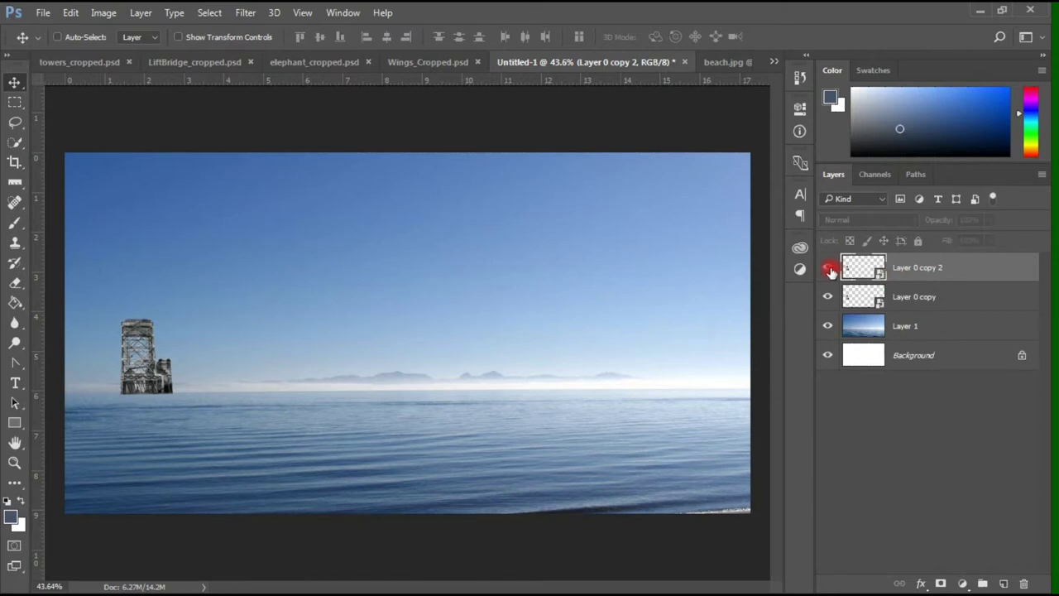
left_click_drag(183, 347, 589, 353)
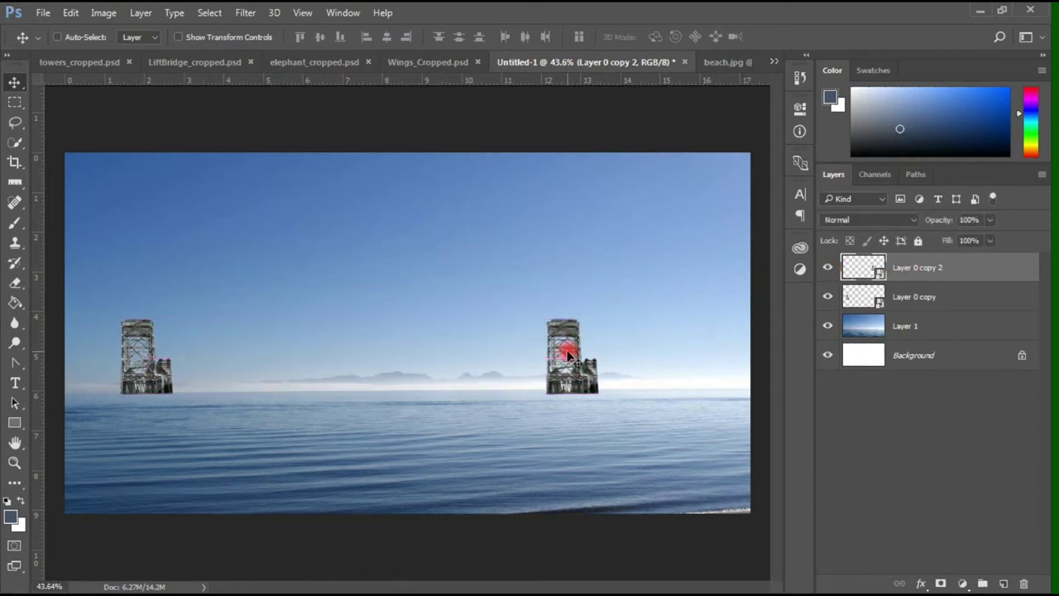
Scale the right tower copy to 2.84% and lower it onto the horizon
left_click(70, 13)
left_click(194, 329)
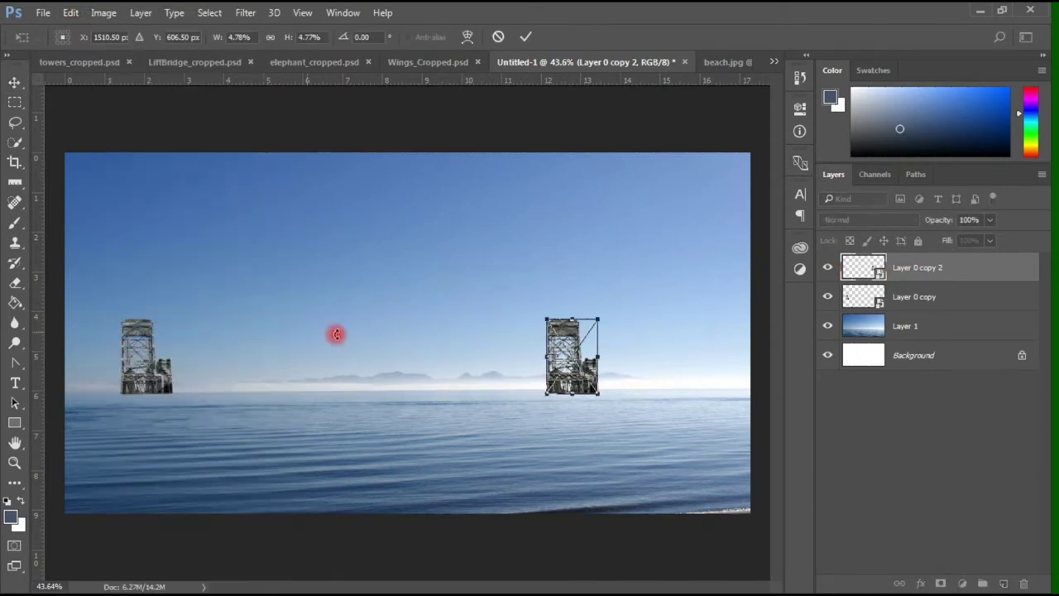
left_click_drag(596, 320, 580, 350)
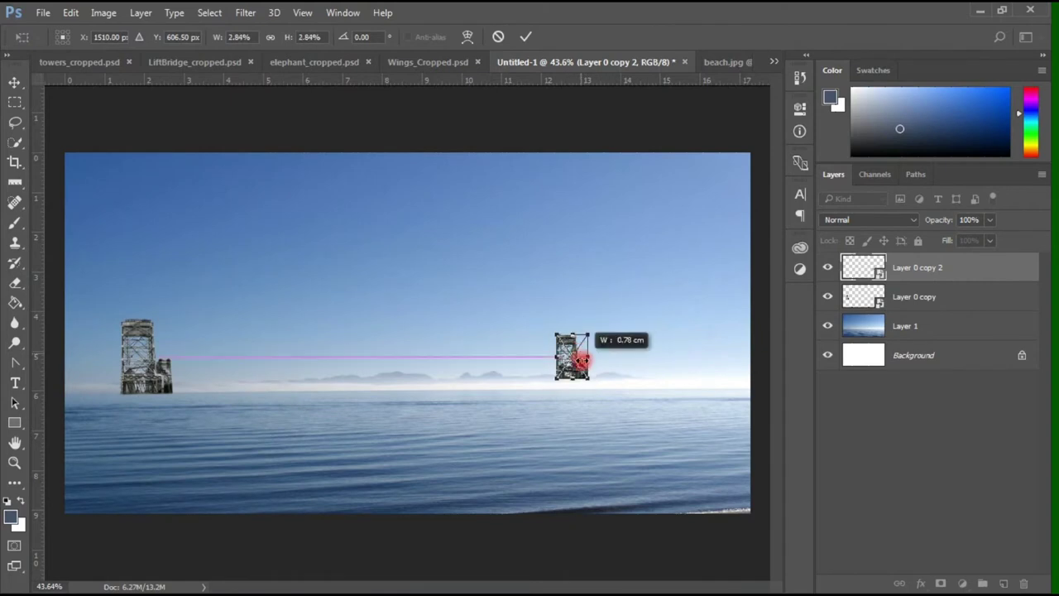
mouse_move(580, 352)
left_mouse_down()
mouse_move(580, 366)
mouse_move(596, 373)
mouse_move(588, 386)
left_mouse_up()
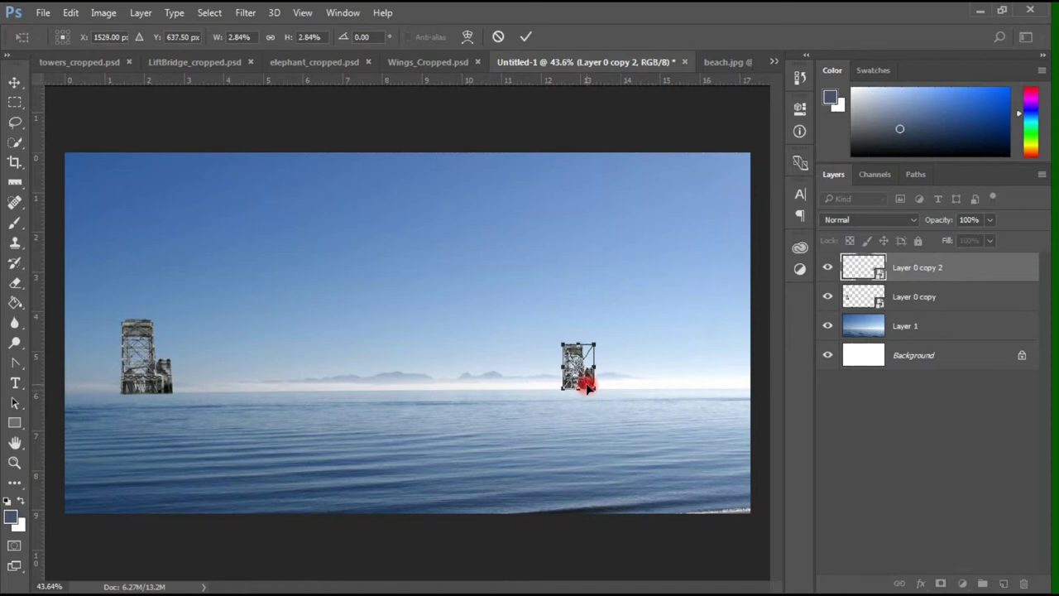
left_click(524, 37)
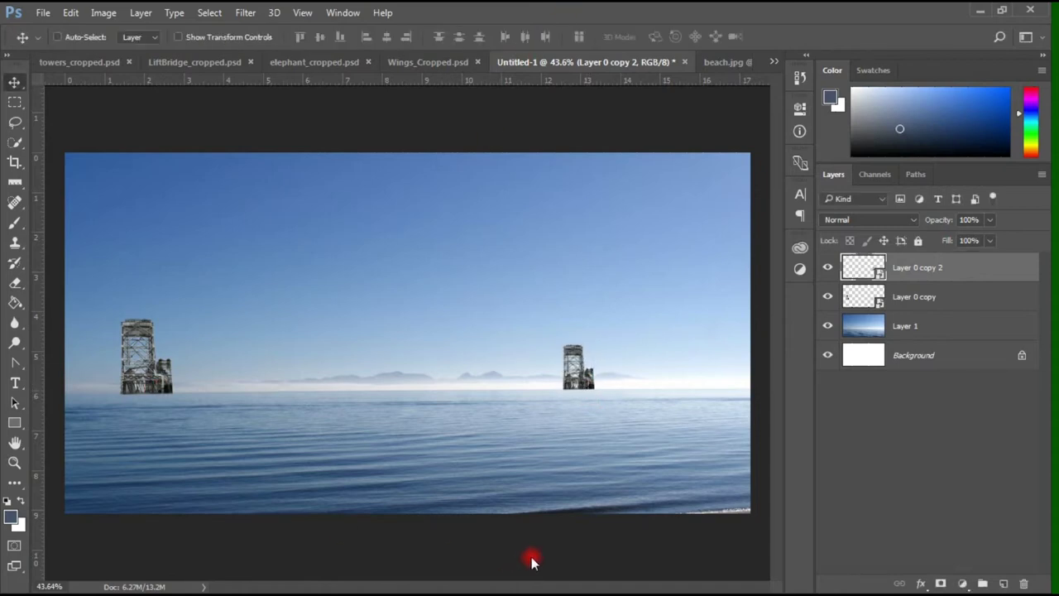
left_click(827, 273)
left_click(828, 273)
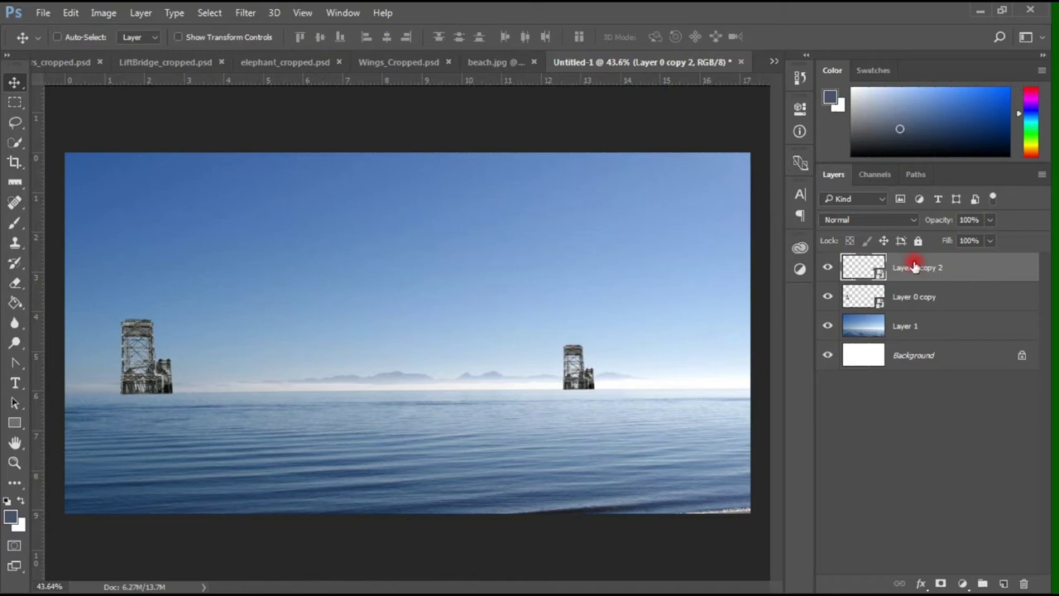
Apply a Gaussian Blur with radius 19 to Layer 0 copy 2 and compare it
left_click(245, 13)
mouse_move(254, 183)
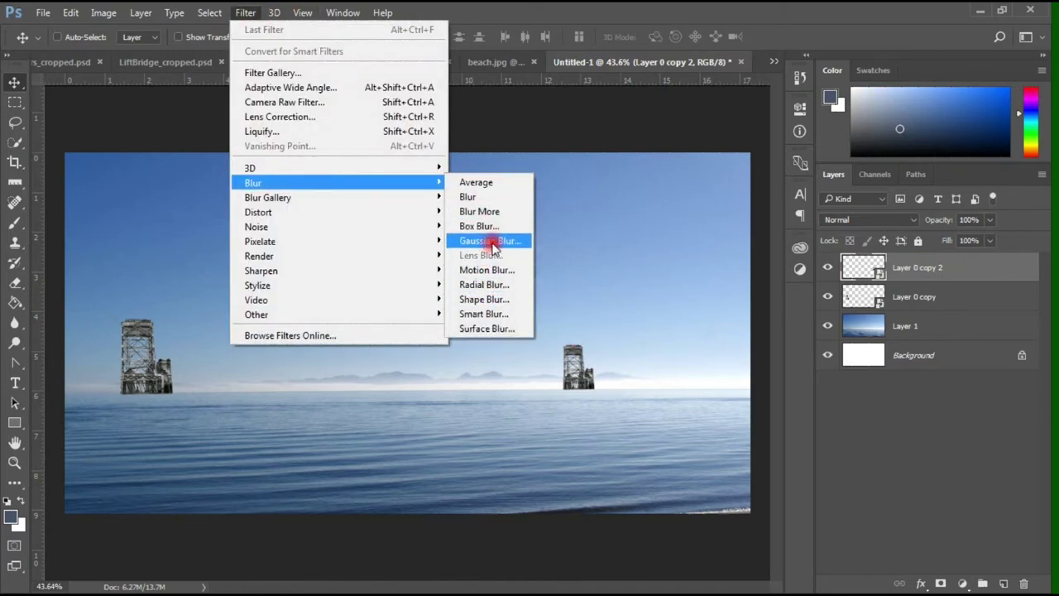
left_click(491, 241)
double_click(466, 322)
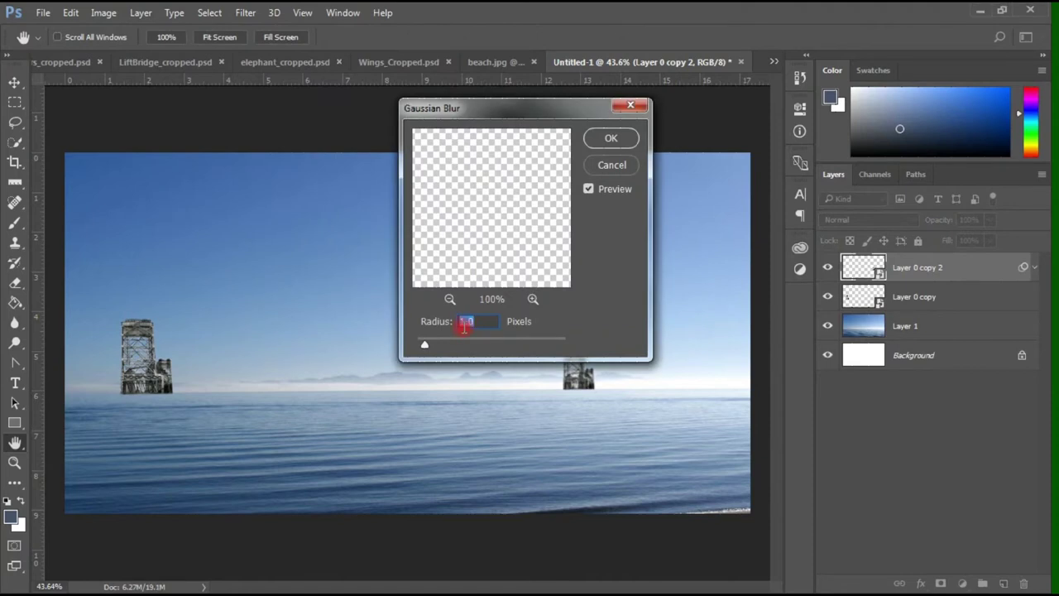
type("19")
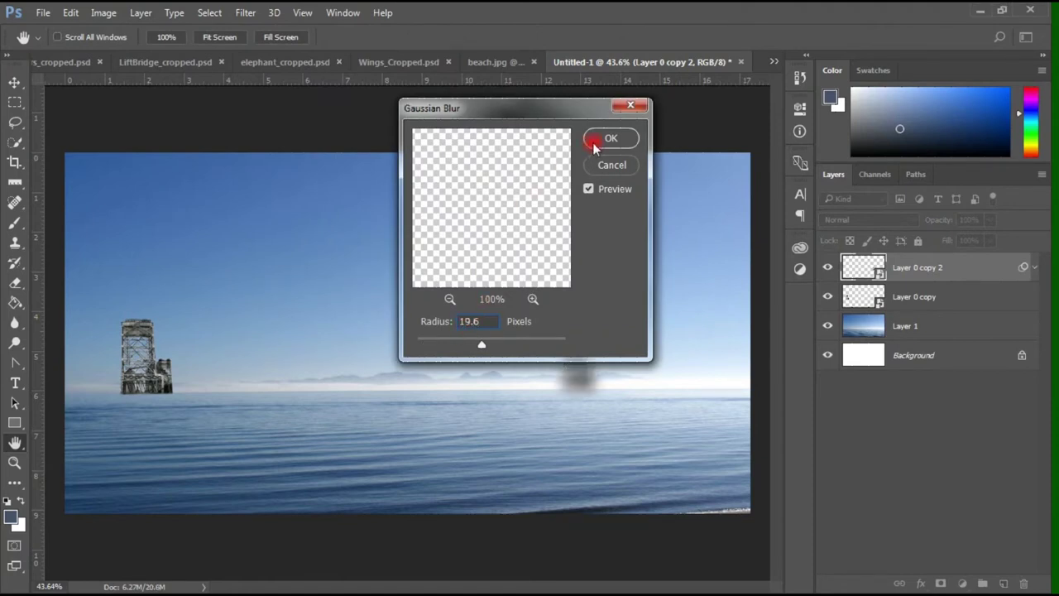
left_click(610, 139)
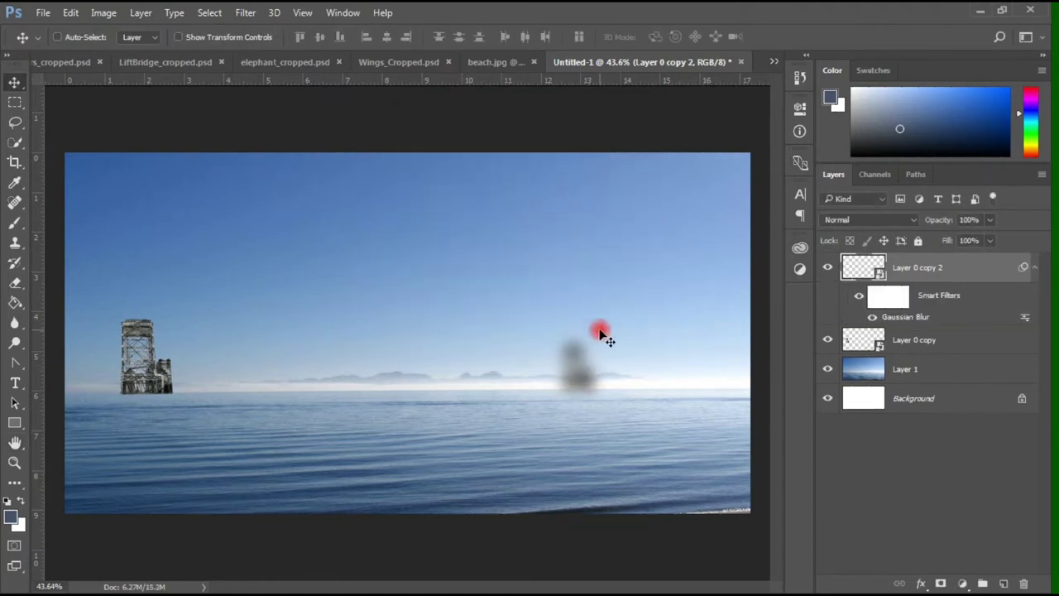
left_click(858, 296)
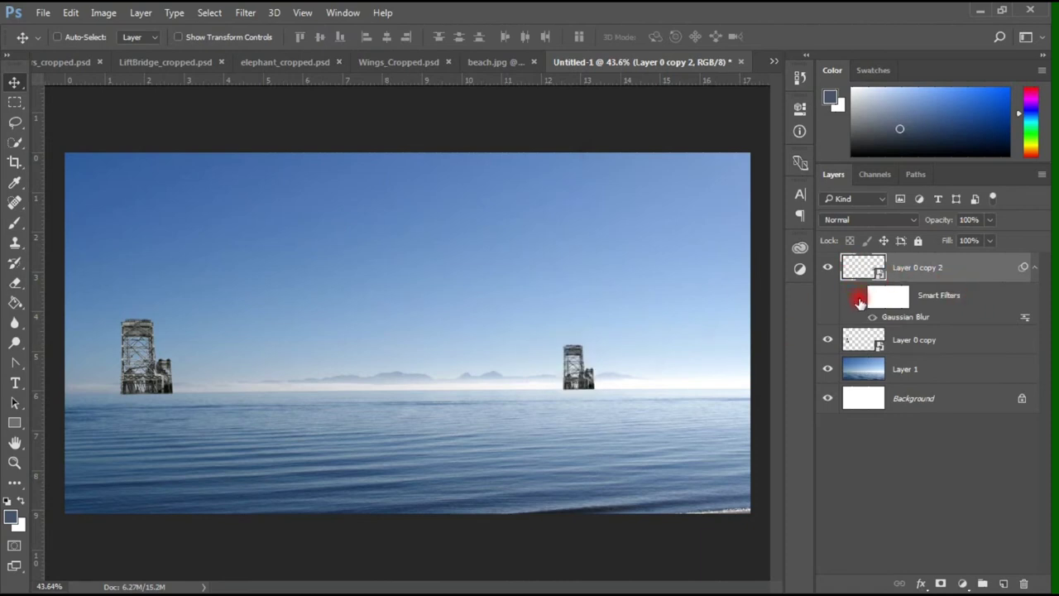
Reduce the Gaussian Blur smart filter radius to under 1 px
double_click(906, 316)
left_click_drag(457, 355, 418, 352)
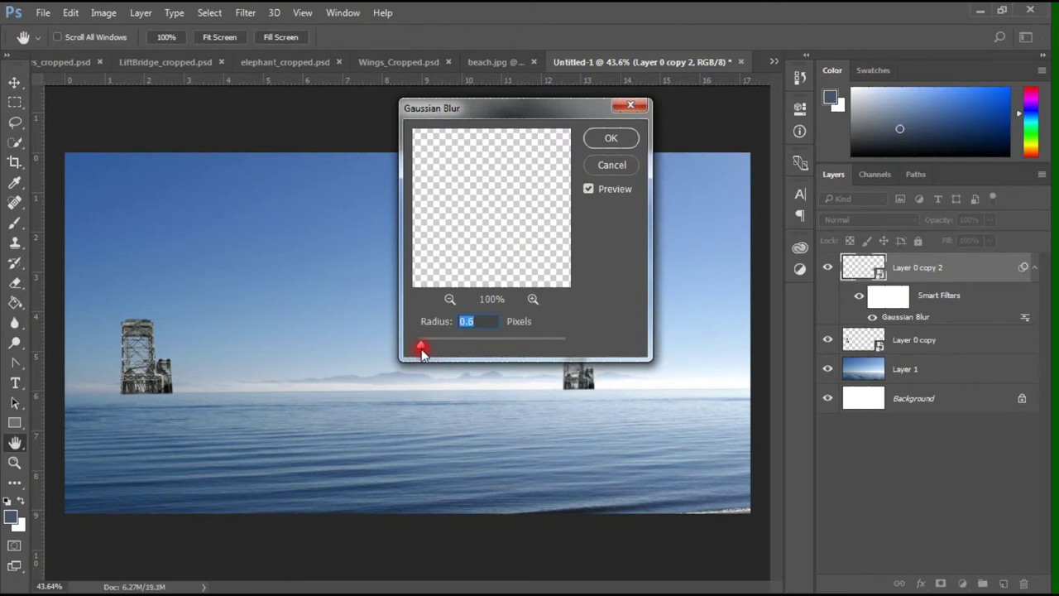
mouse_move(513, 108)
left_mouse_down()
mouse_move(379, 253)
mouse_move(411, 246)
left_mouse_up()
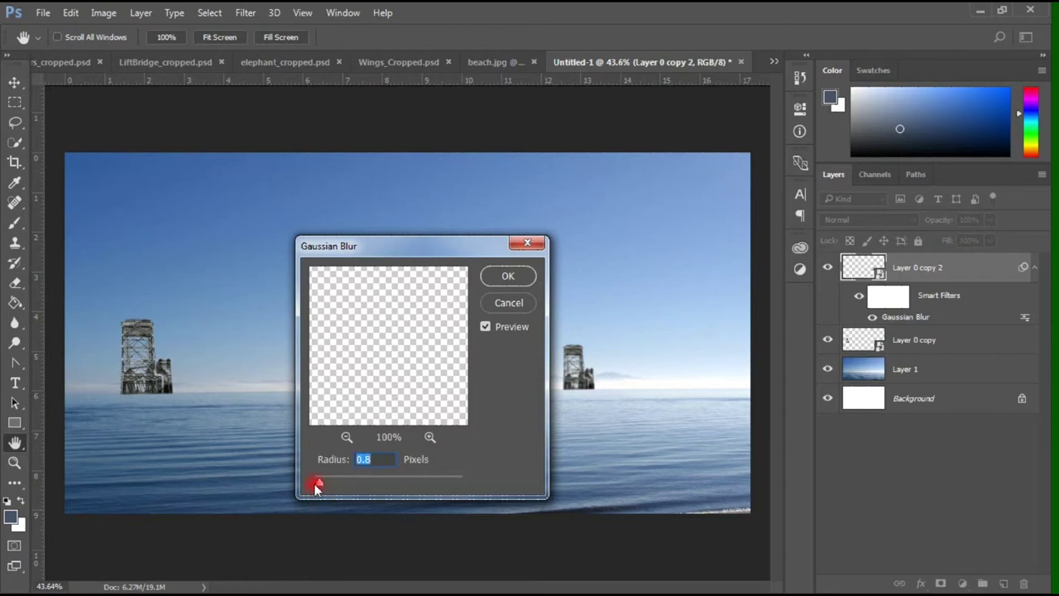
key("Return")
Zoom in to inspect the blurred tower, reconfirm the slight blur, and select the left tower layer
key("v")
scroll(620, 386, "up", 2)
scroll(579, 371, "up", 5)
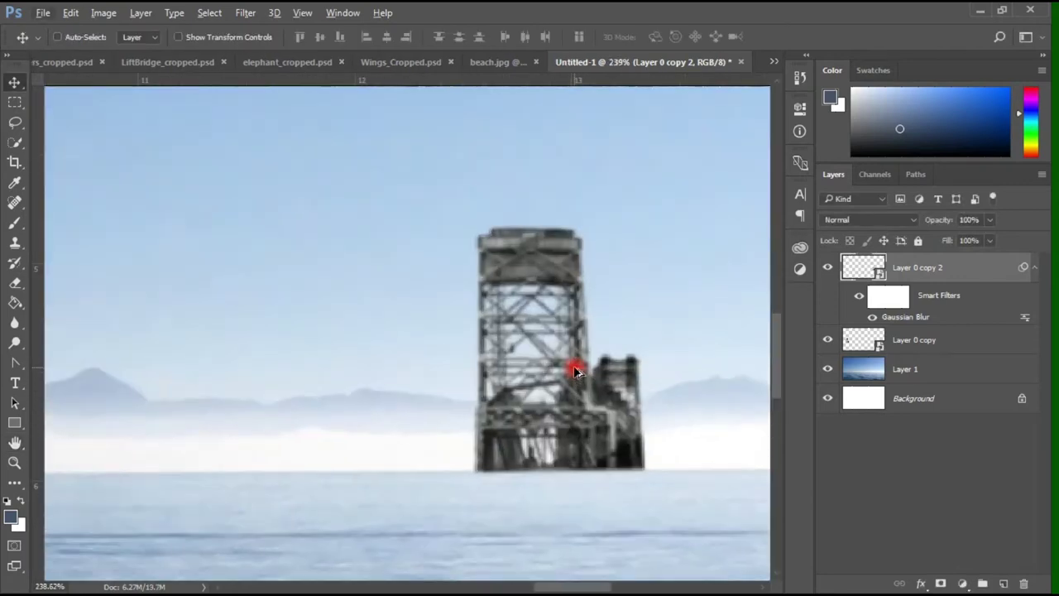
scroll(574, 367, "down", 5)
scroll(575, 370, "down", 3)
scroll(569, 362, "up", 1)
scroll(555, 381, "down", 1)
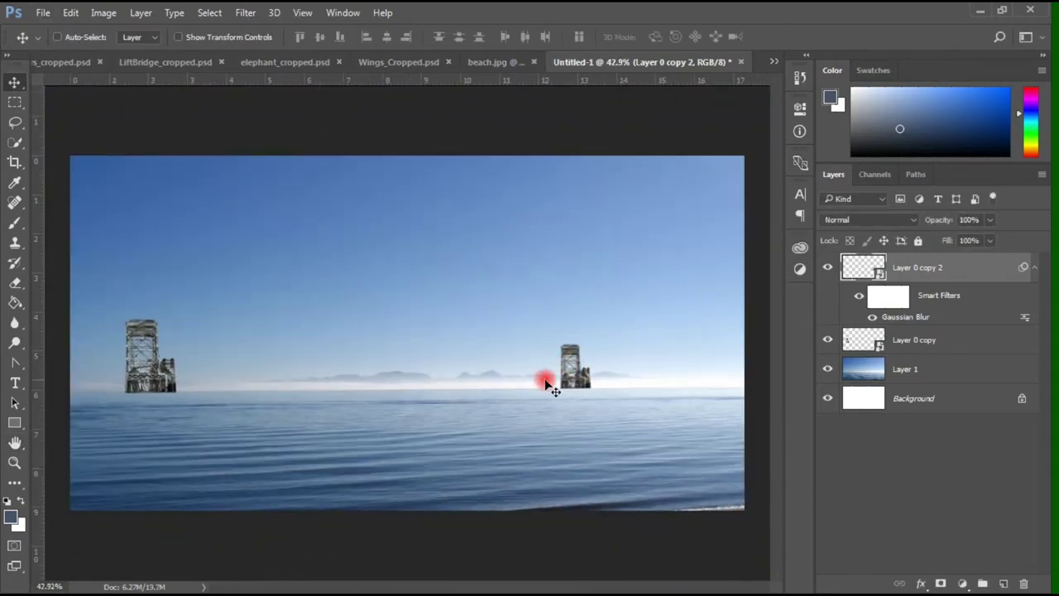
double_click(924, 320)
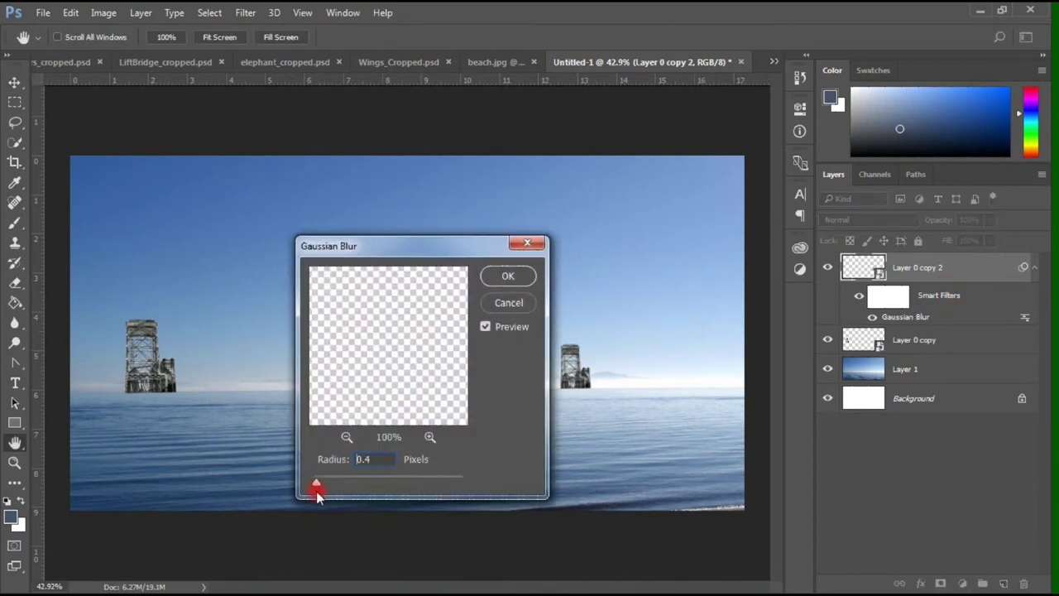
left_click(508, 275)
left_click(980, 341)
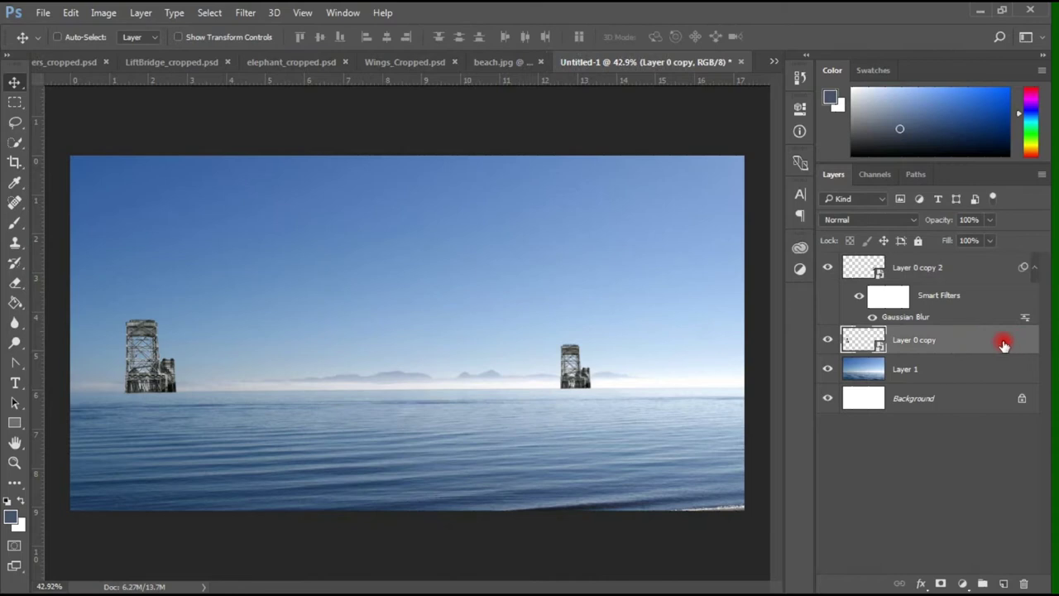
Save the montage as test 01.psd in the Dream Scene Montage folder, accepting the format options
left_click(43, 12)
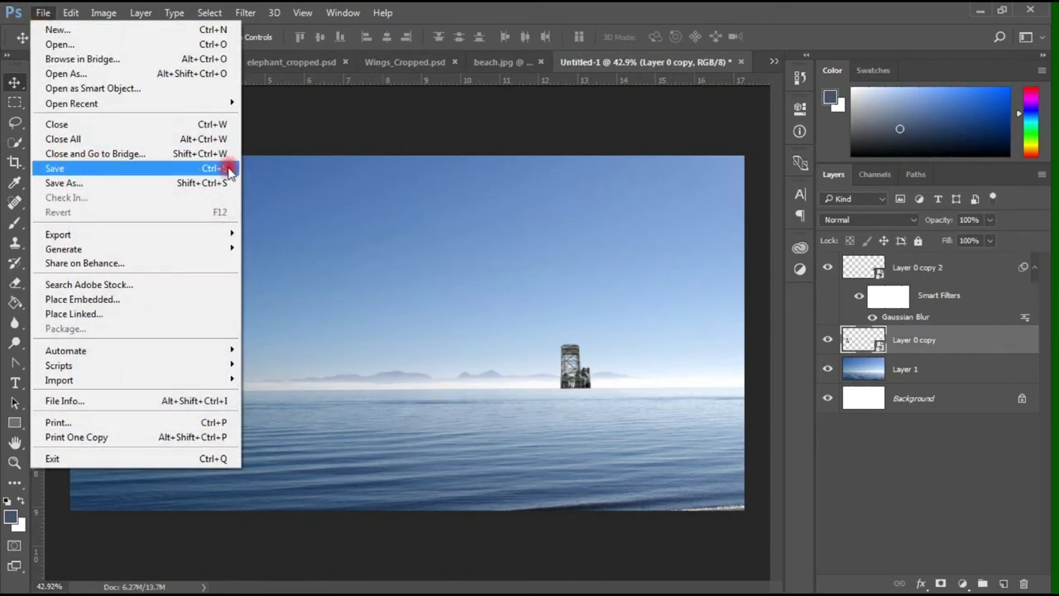
left_click(229, 169)
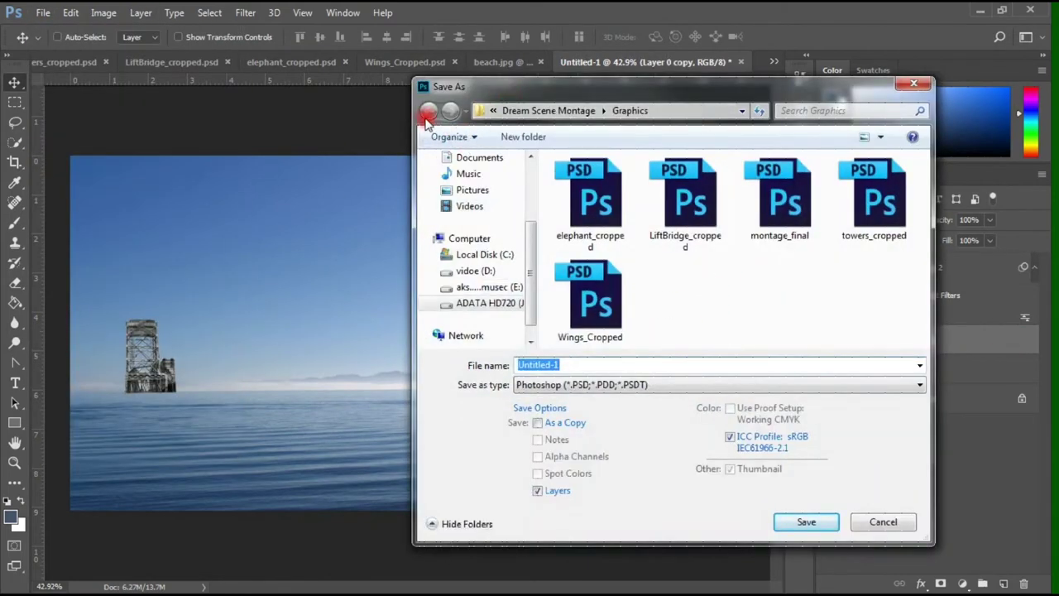
left_click(475, 302)
double_click(580, 182)
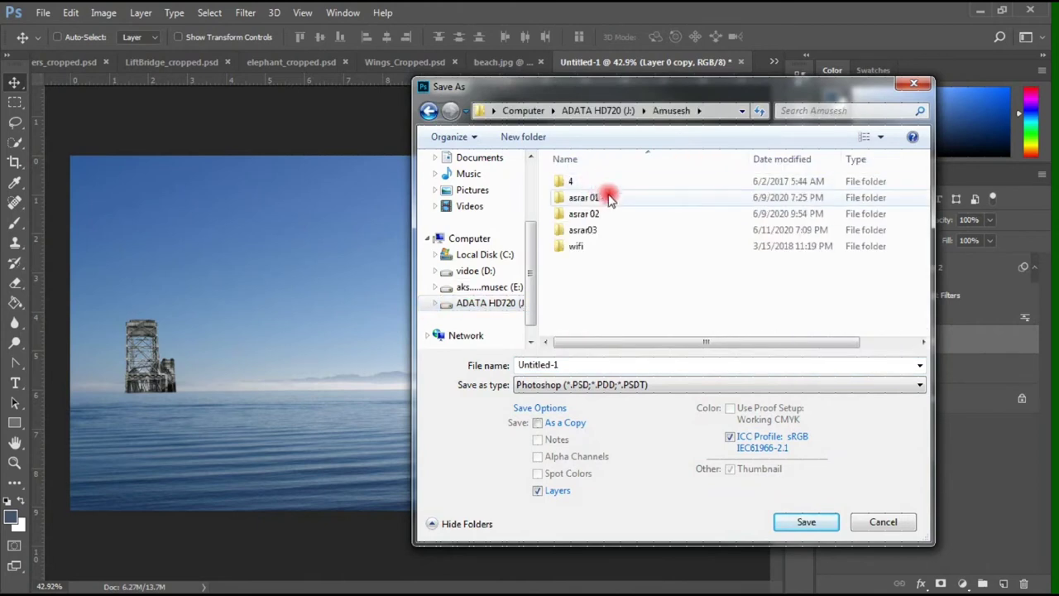
double_click(609, 199)
double_click(605, 197)
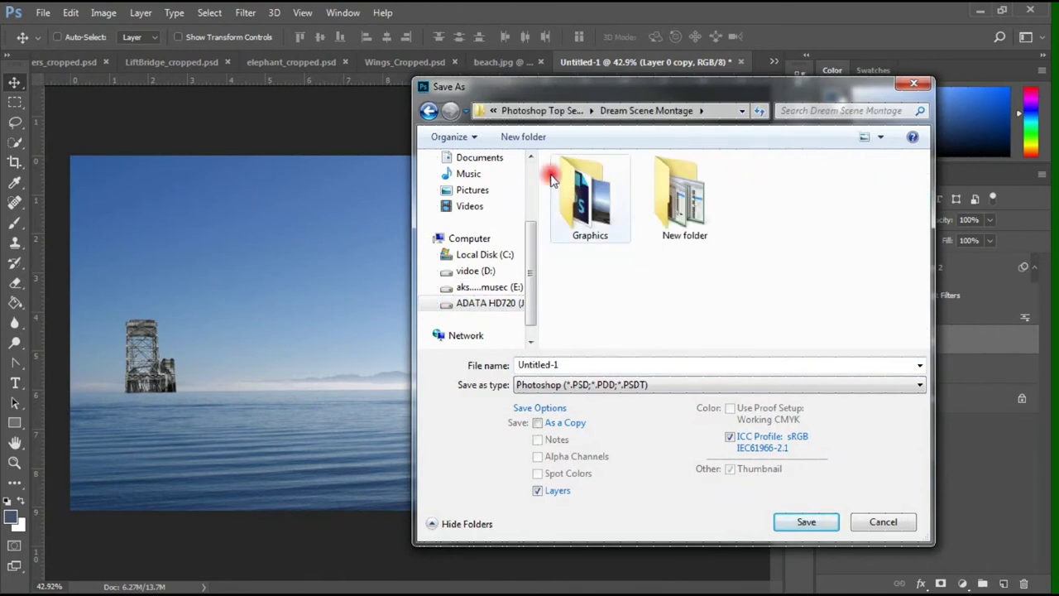
left_click(584, 365)
type("test 0")
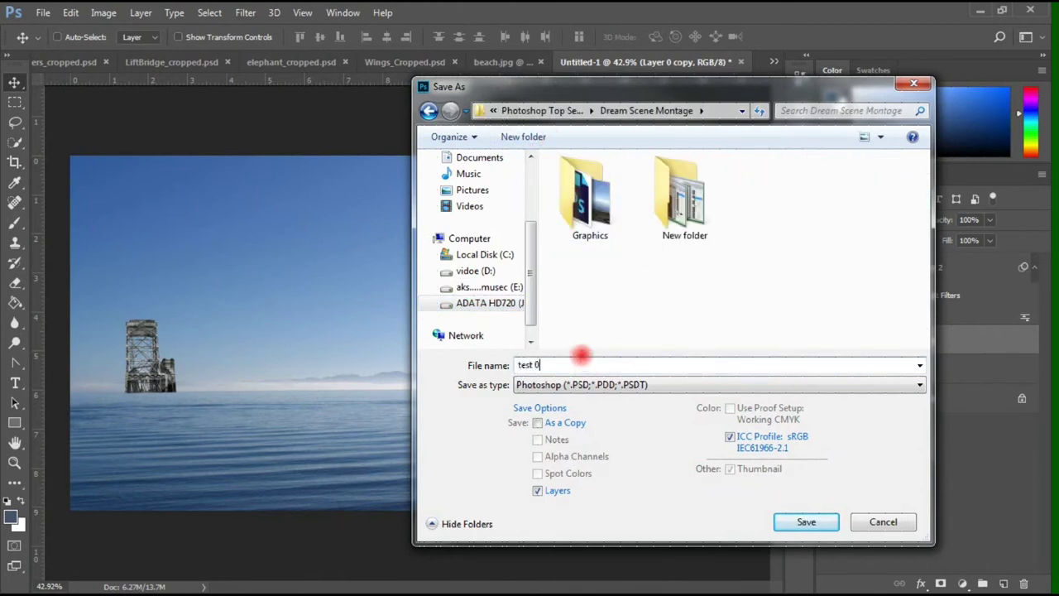
type("1")
key("Return")
left_click(412, 239)
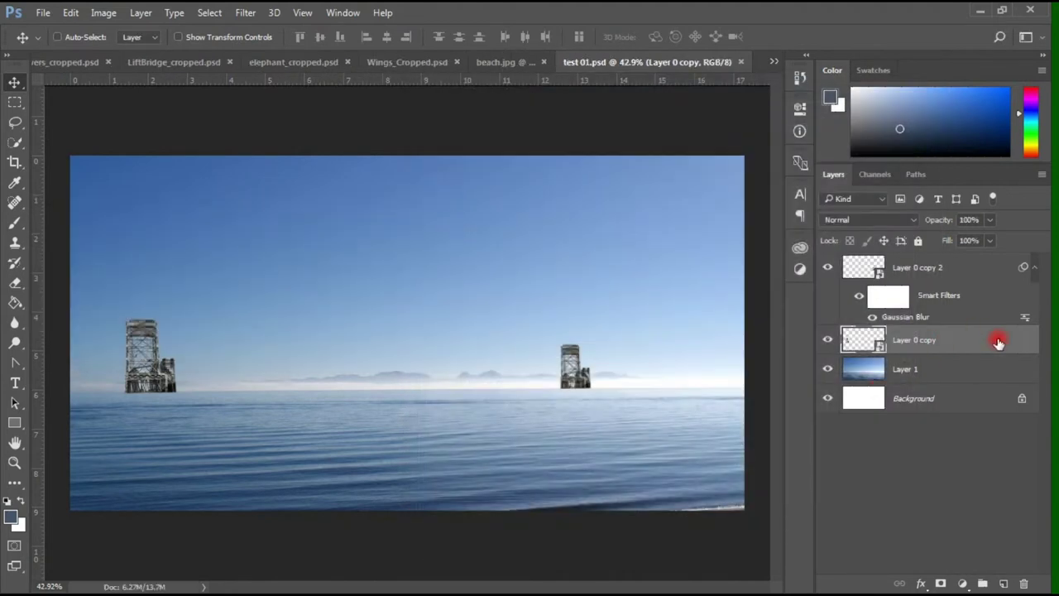
Apply a Gaussian Blur smart filter to the left tower on Layer 0 copy
double_click(908, 344)
key("Escape")
left_click(245, 12)
mouse_move(253, 183)
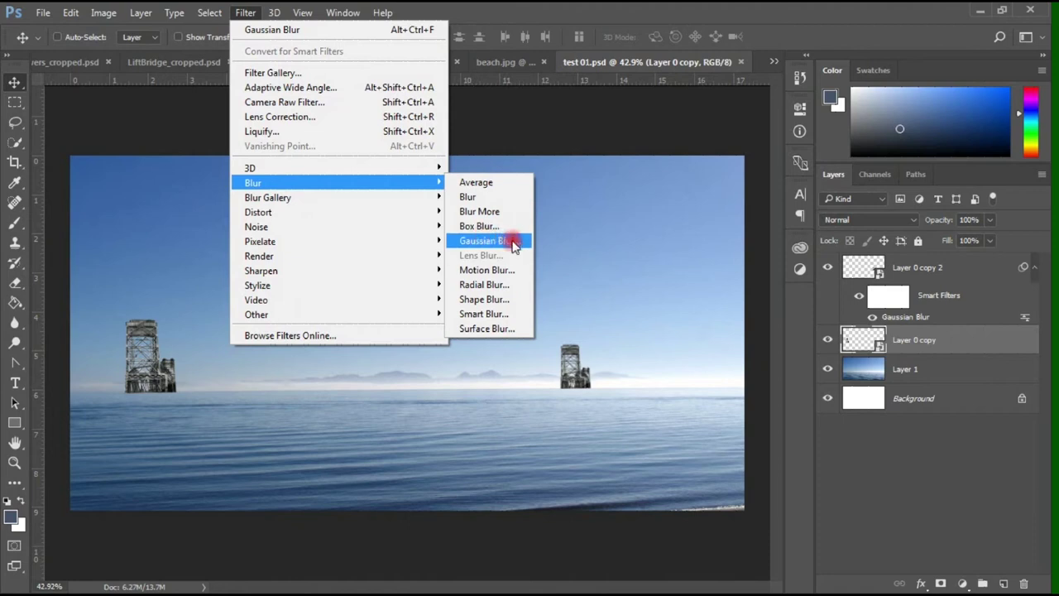
left_click(527, 240)
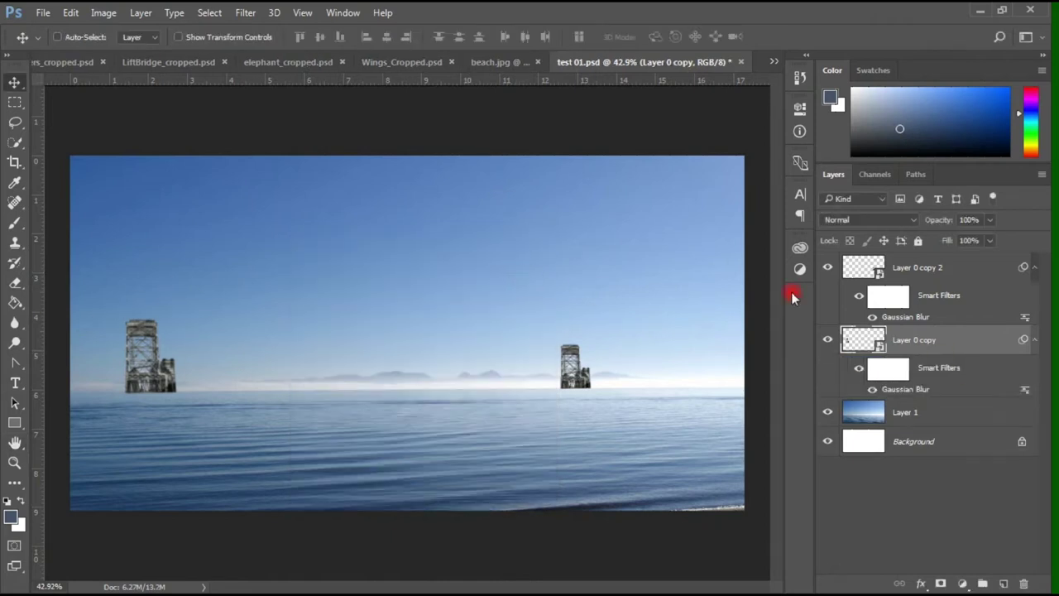
Save the document and toggle the left tower's blur to compare
left_click(48, 12)
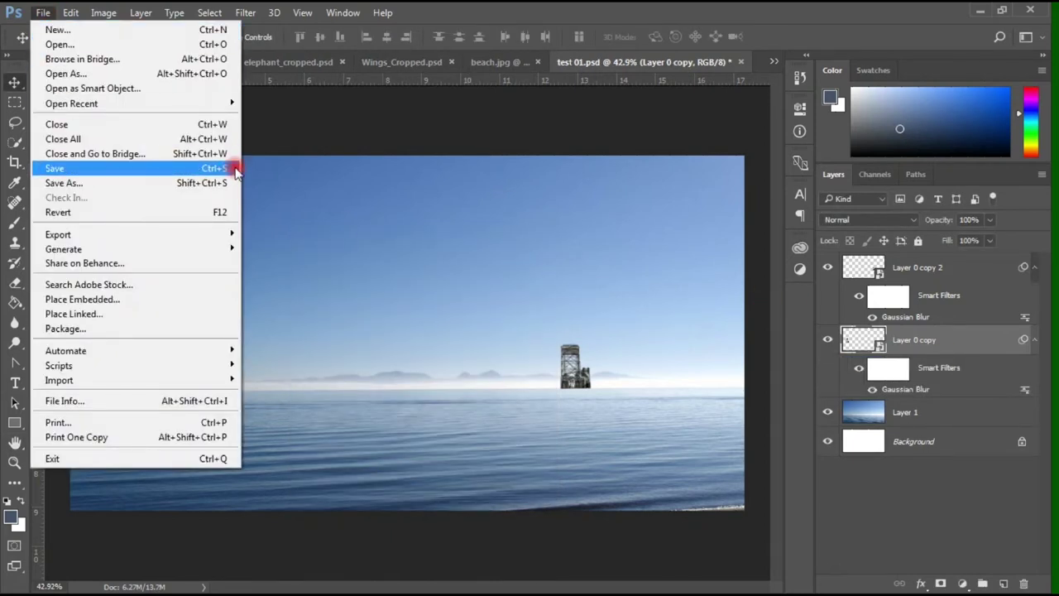
left_click(236, 169)
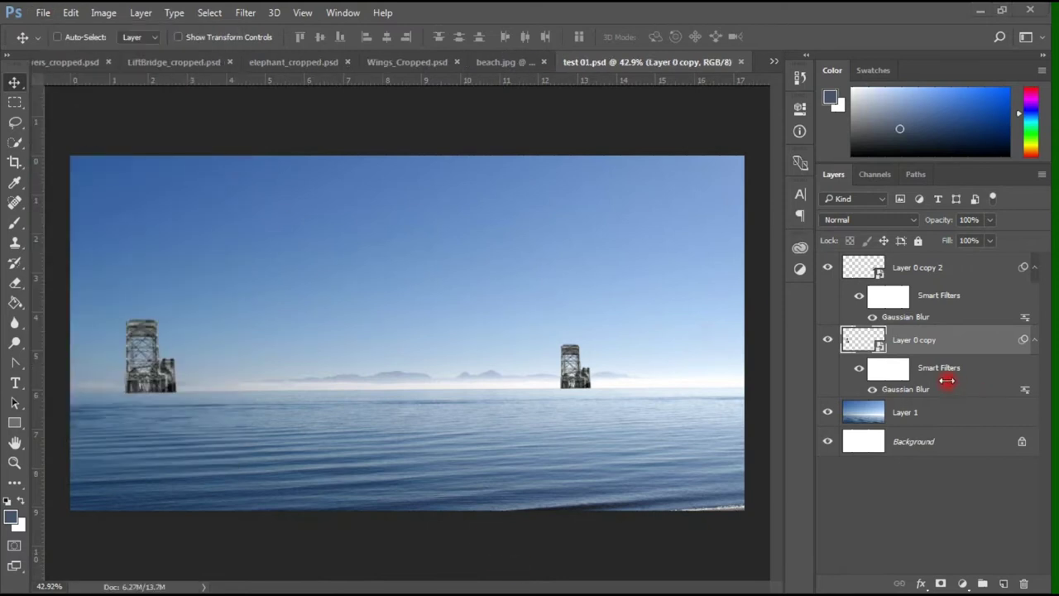
left_click(829, 341)
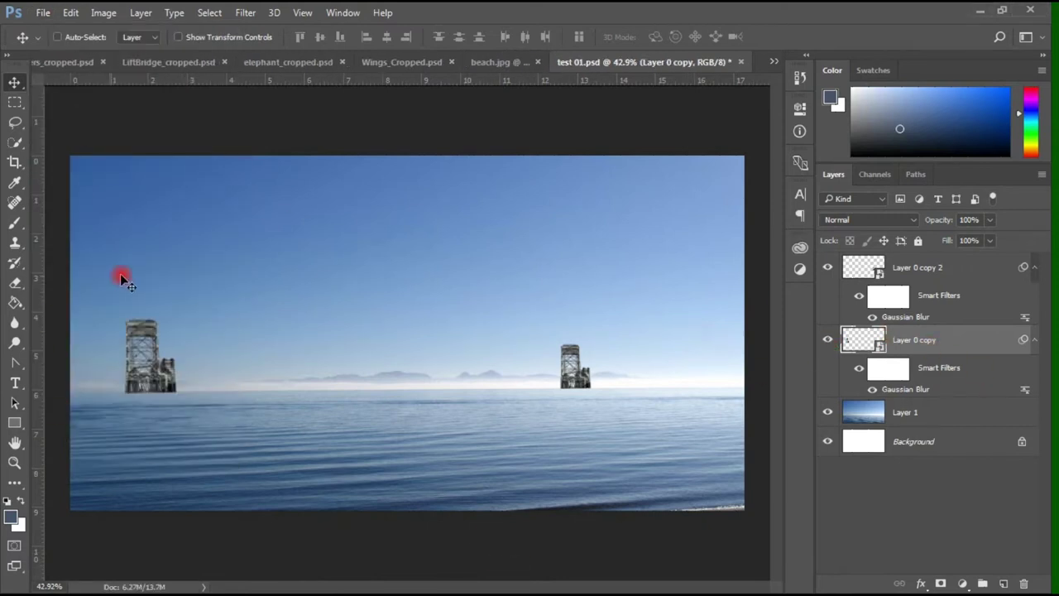
Add a layer mask to Layer 0 copy with black as the brush colour, zoomed on the left tower
left_click(940, 583)
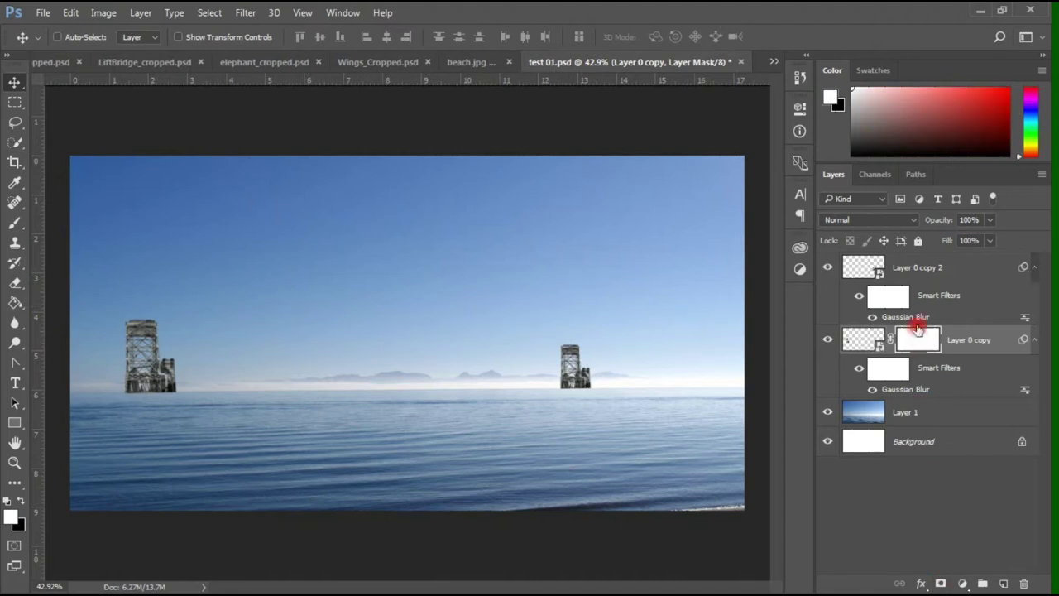
left_click(12, 515)
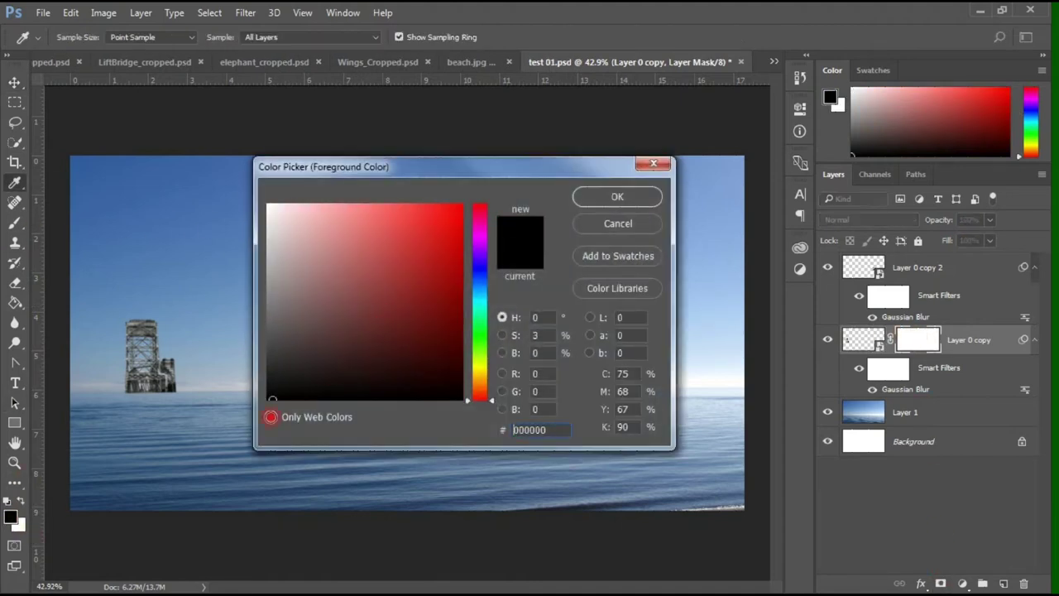
left_click(593, 205)
right_click(10, 223)
left_click(66, 219)
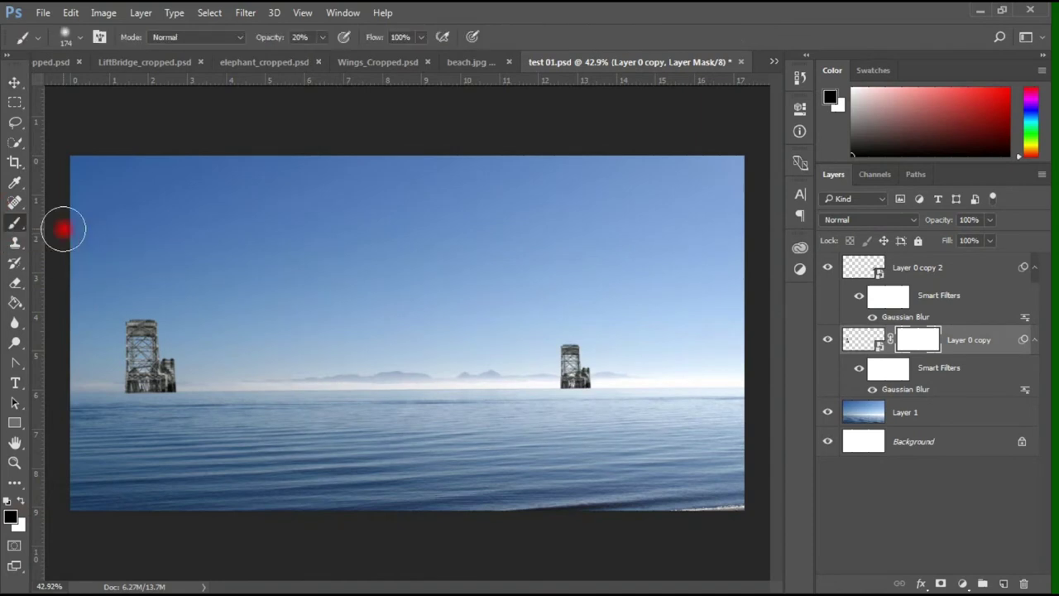
left_click(14, 462)
left_click_drag(103, 335, 189, 374)
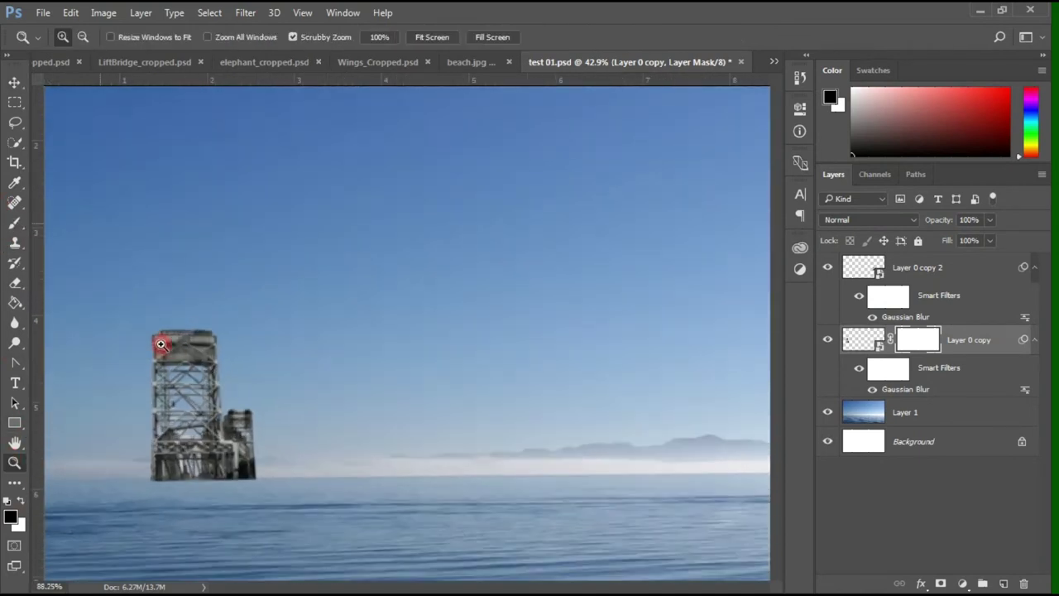
scroll(182, 364, "down", 3)
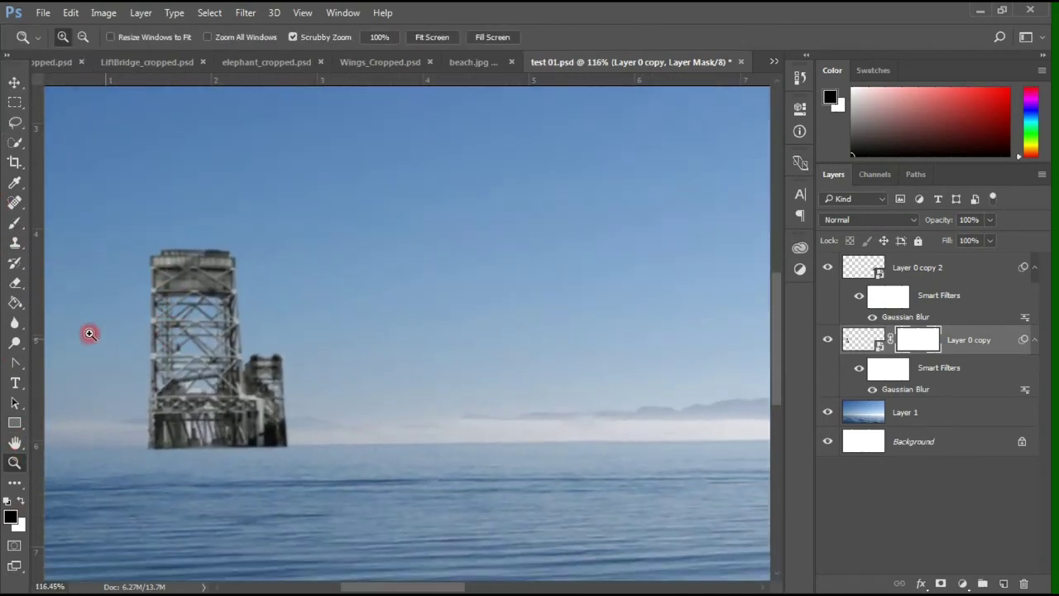
left_click(14, 224)
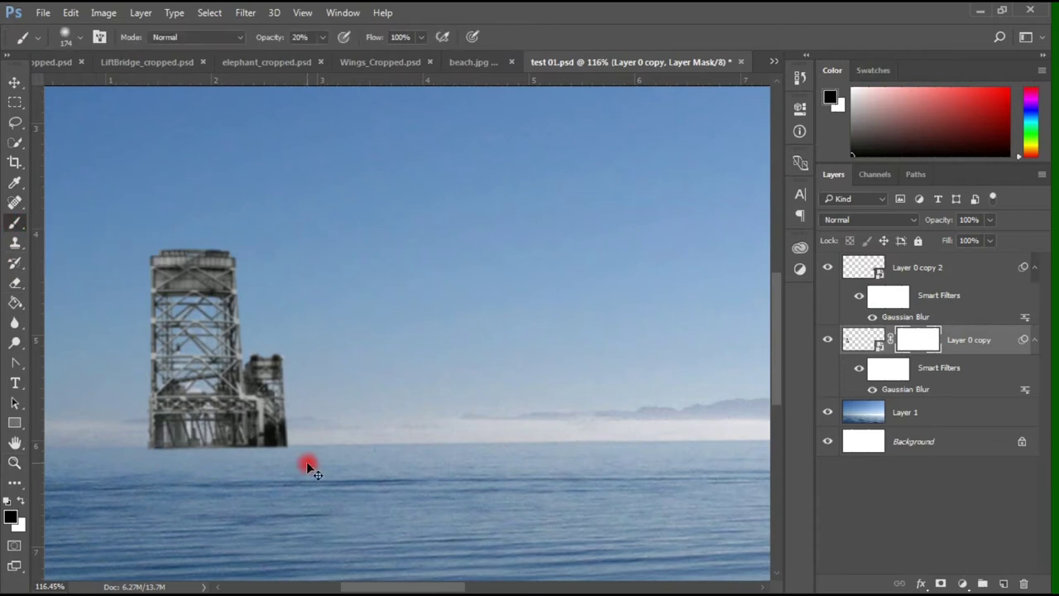
Paint the left tower's base away with a soft 25 px brush so it fades into mist
right_click(285, 448)
left_click(224, 440)
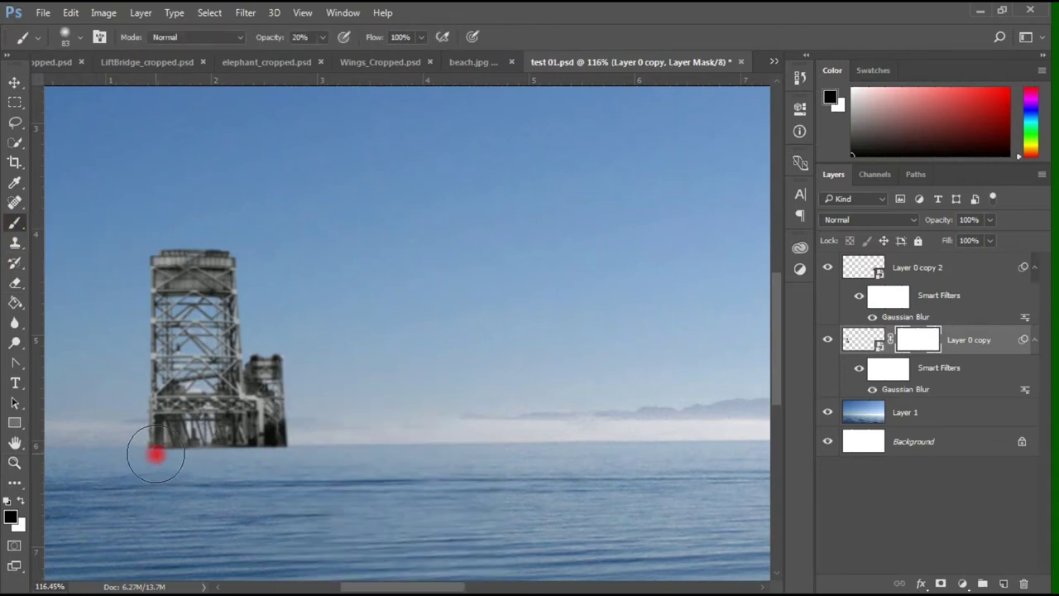
right_click(263, 438)
key("Return")
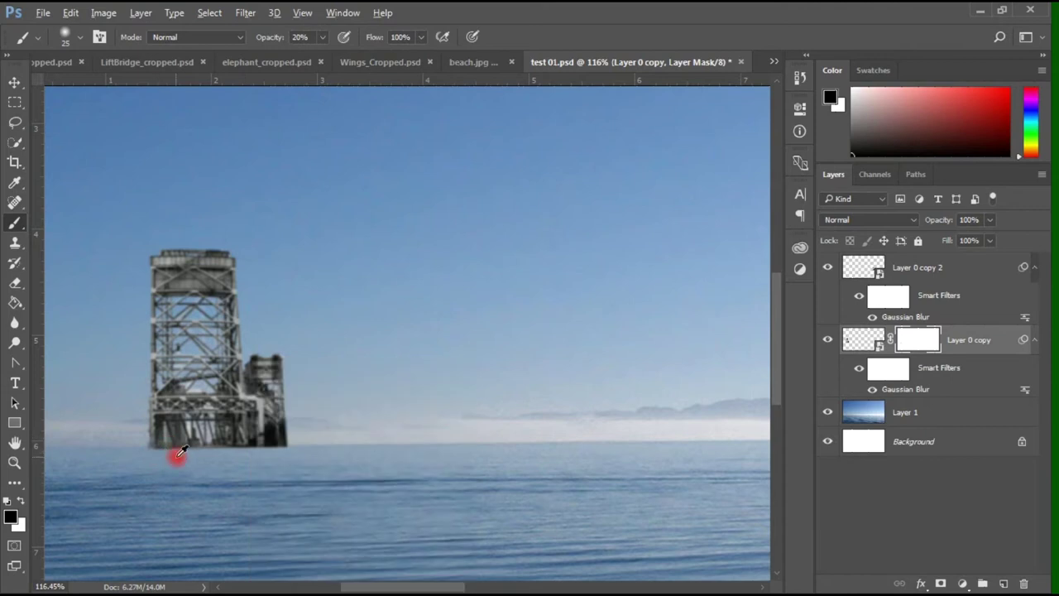
scroll(165, 438, "up", 3)
scroll(126, 443, "down", 2)
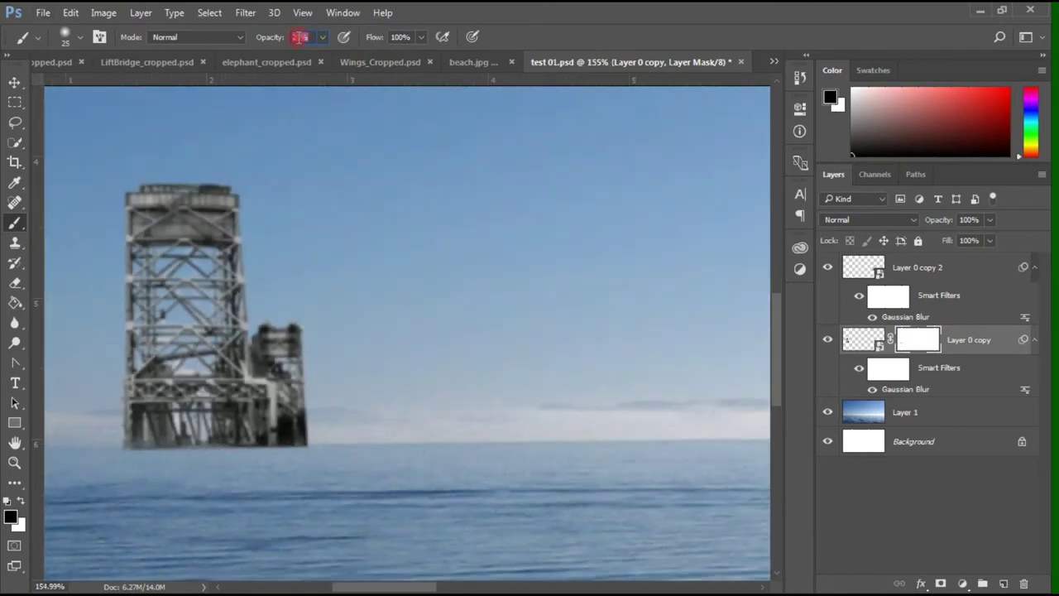
mouse_move(126, 469)
left_mouse_down()
mouse_move(308, 450)
mouse_move(157, 460)
left_mouse_up()
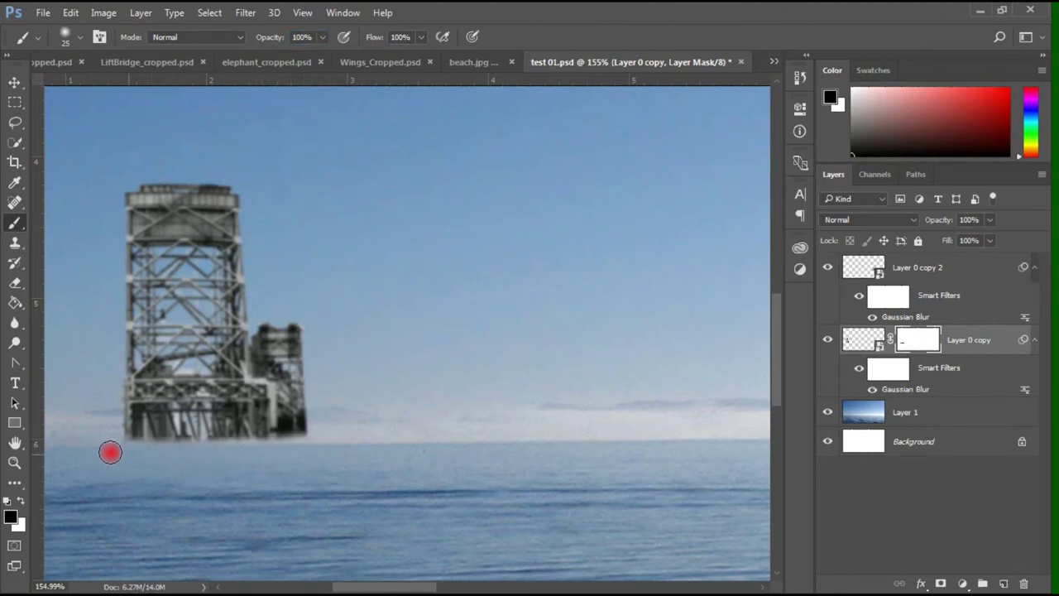
key("v")
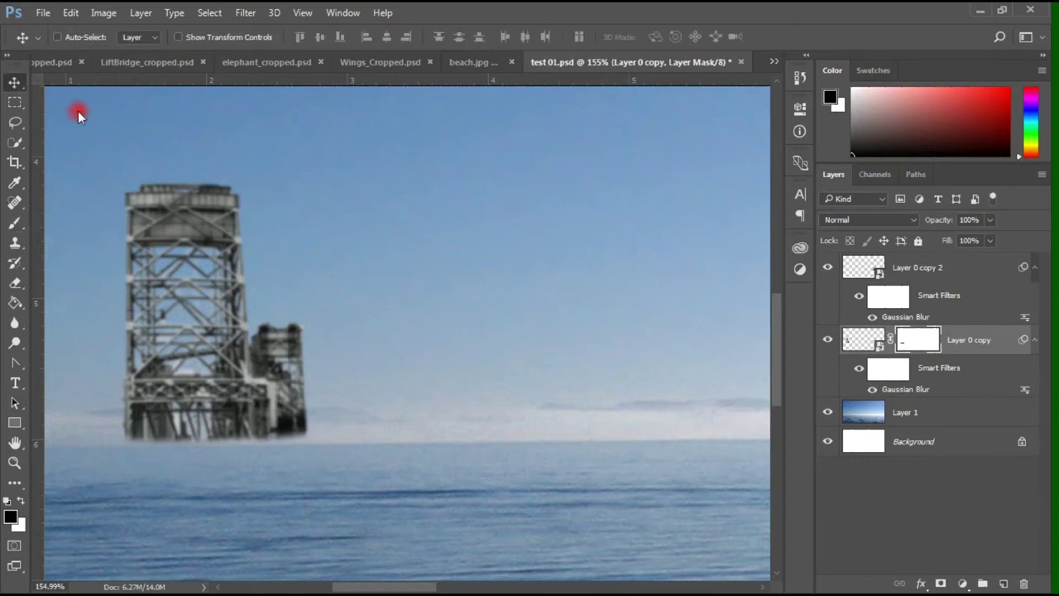
scroll(256, 256, "down", 3)
scroll(440, 339, "down", 2)
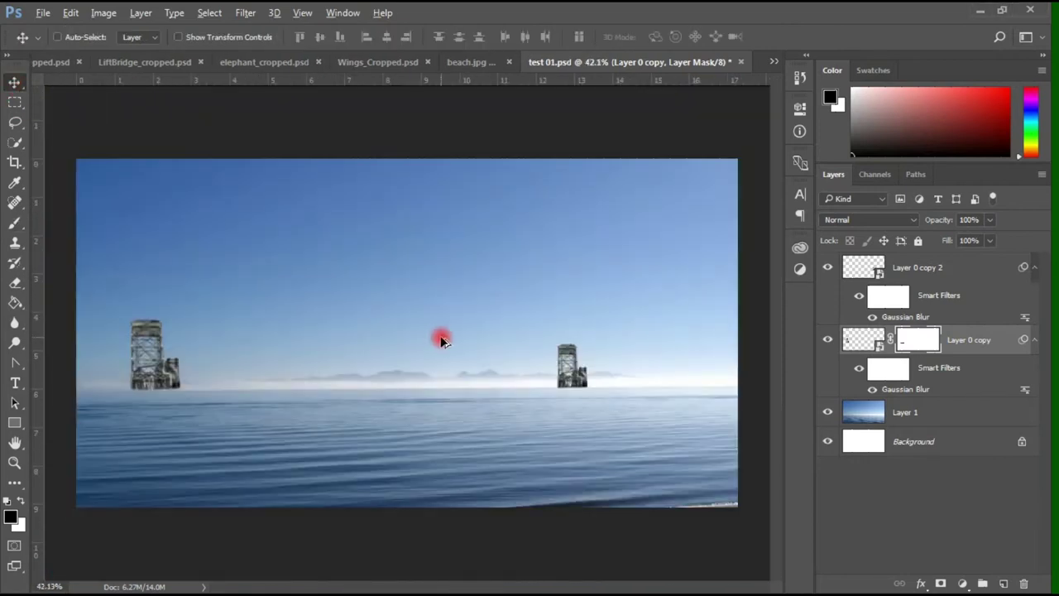
scroll(439, 339, "up", 1)
Zoom in on the right tower and add a layer mask to Layer 0 copy 2
left_click(14, 462)
left_click_drag(692, 331, 695, 322)
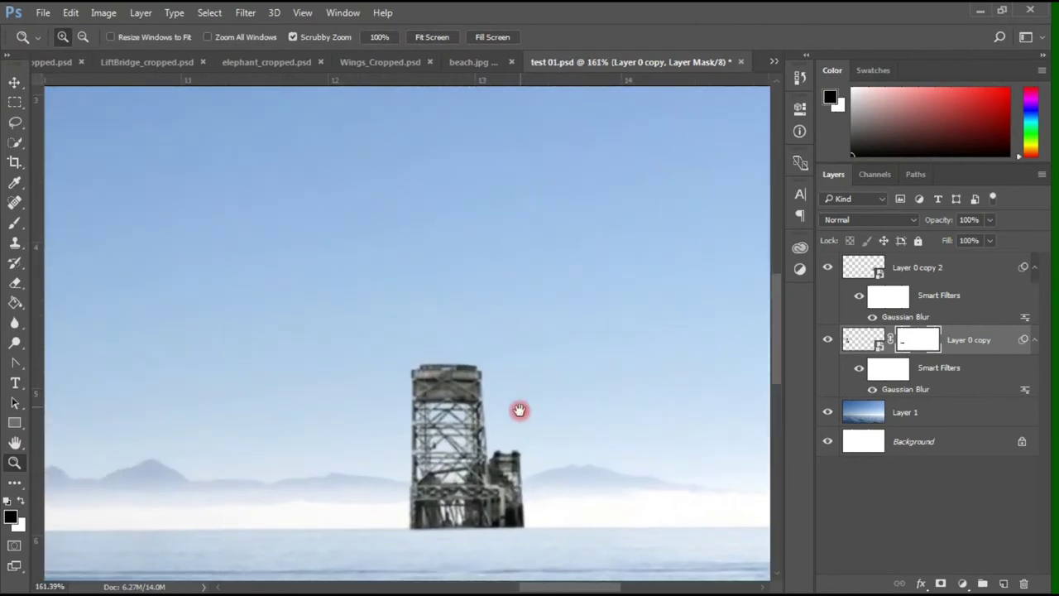
left_click_drag(519, 410, 516, 310)
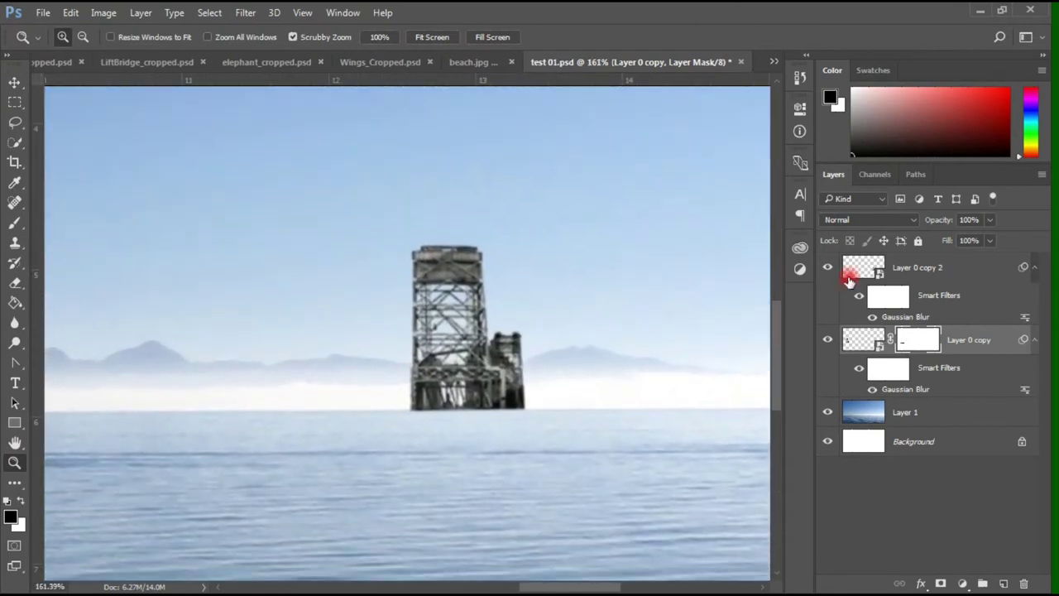
left_click(967, 275)
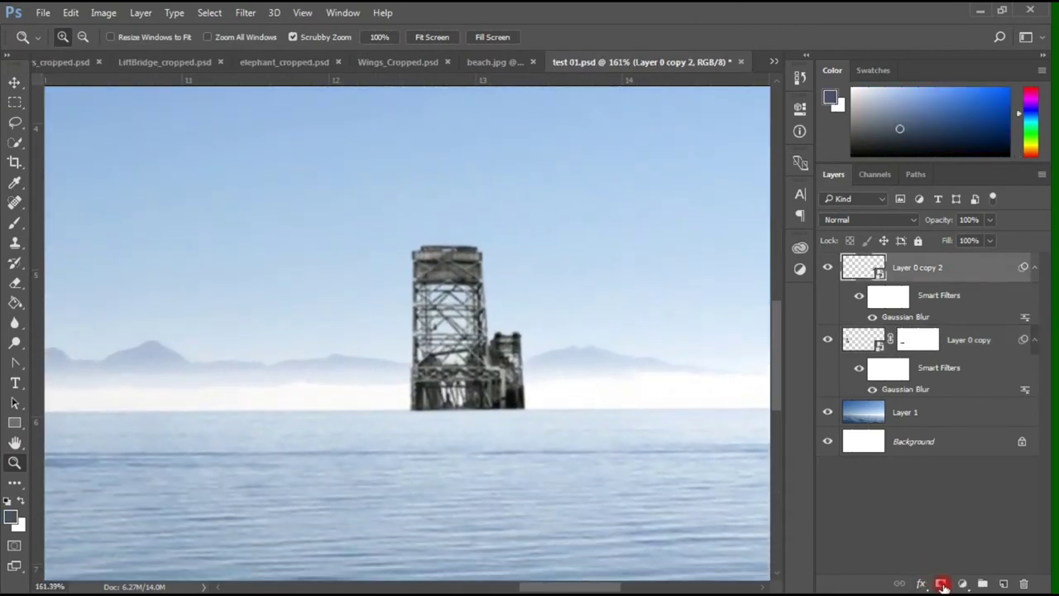
left_click(944, 584)
Paint black with the standard brush to fade the right tower's base into the mist
left_click(8, 519)
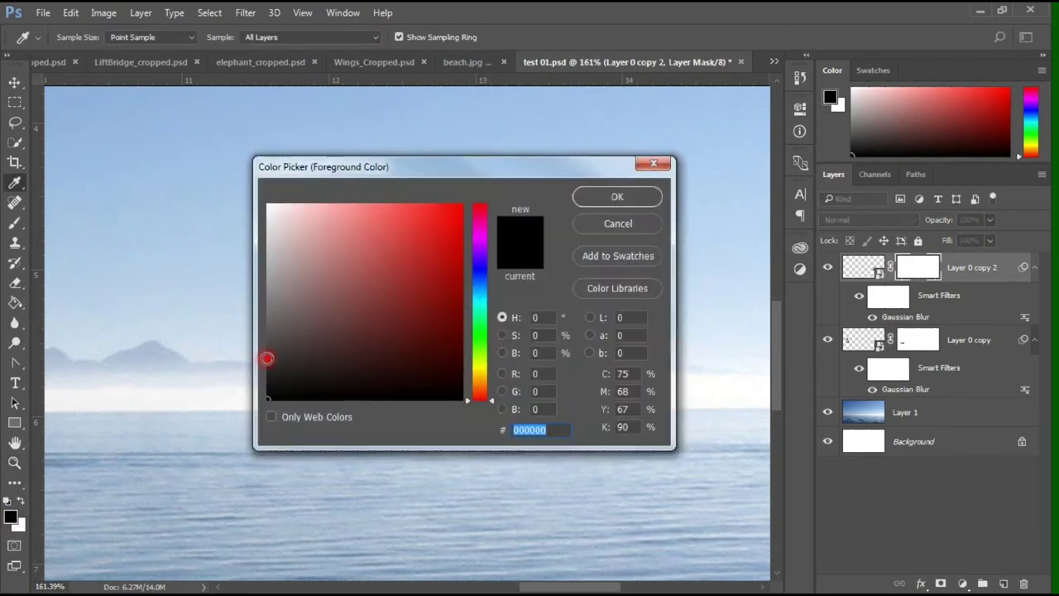
left_click(585, 200)
left_click(15, 222)
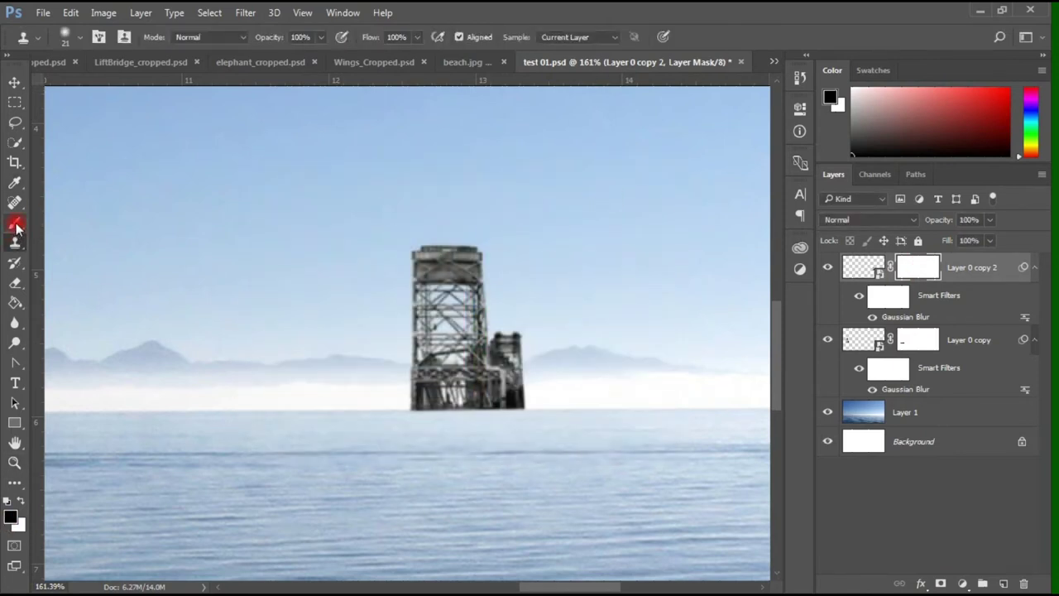
right_click(15, 221)
left_click(79, 220)
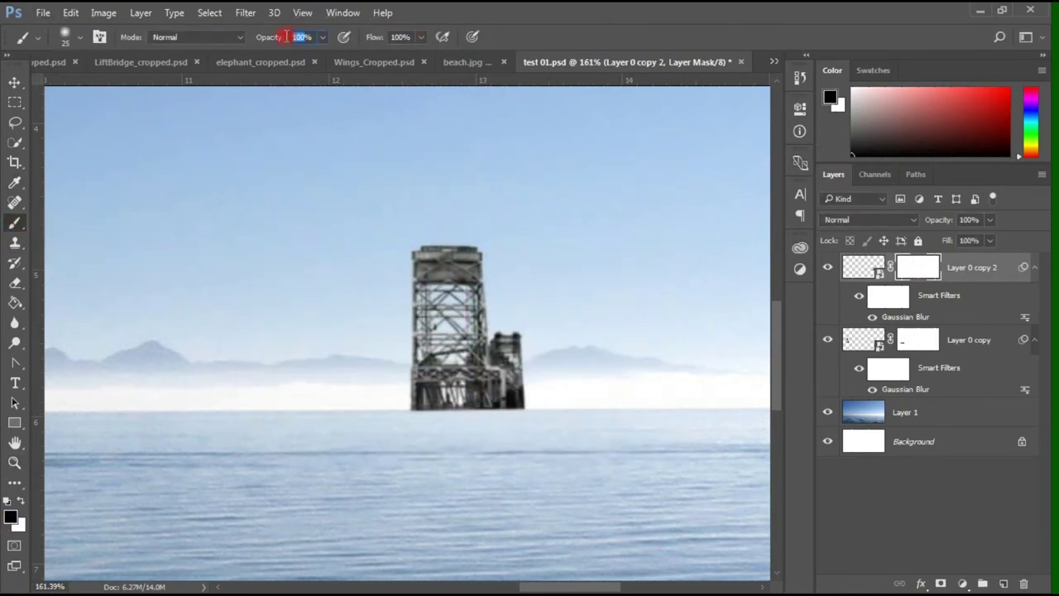
mouse_move(415, 421)
left_mouse_down()
mouse_move(555, 423)
mouse_move(511, 428)
mouse_move(541, 427)
left_mouse_up()
scroll(542, 427, "down", 3)
scroll(449, 409, "down", 3)
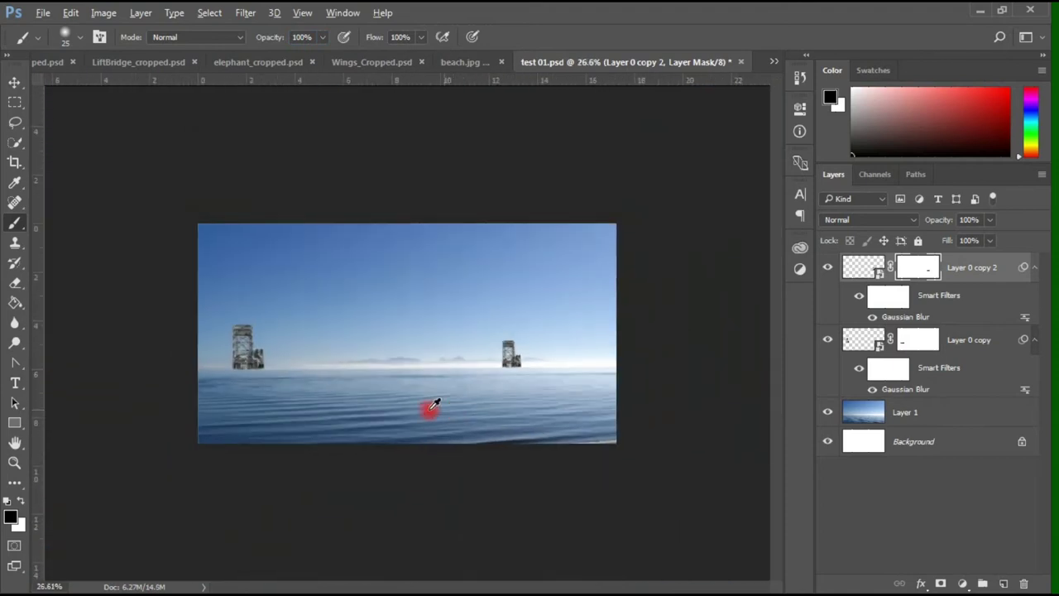
scroll(220, 389, "up", 1)
Paint further on the right tower's mask to blend its base into the water
left_click(964, 272)
left_click(918, 341)
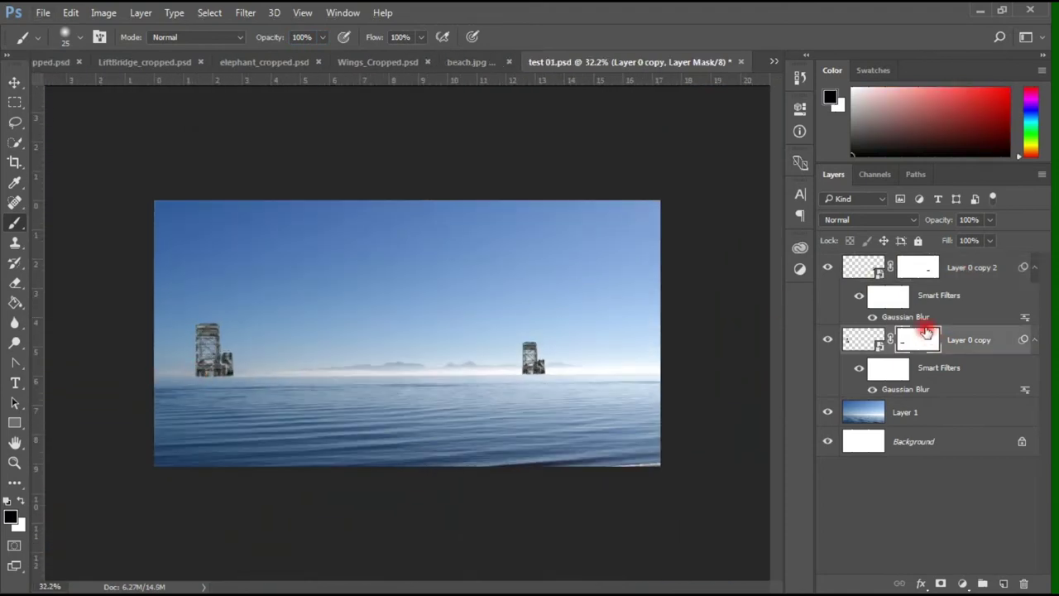
left_click(865, 269)
scroll(588, 364, "up", 1)
scroll(589, 365, "up", 2)
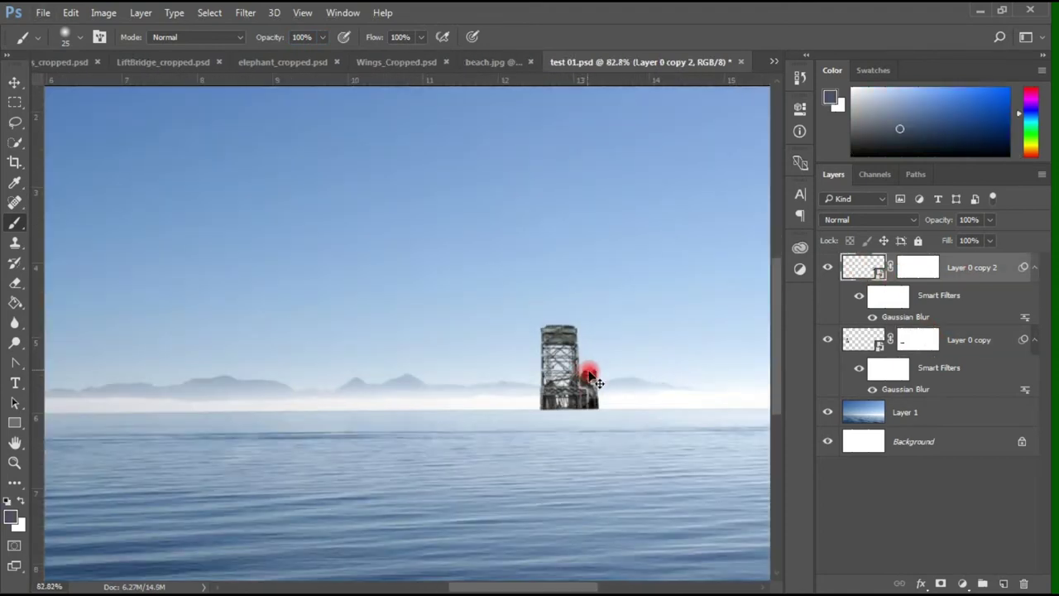
scroll(589, 379, "up", 2)
scroll(589, 379, "up", 1)
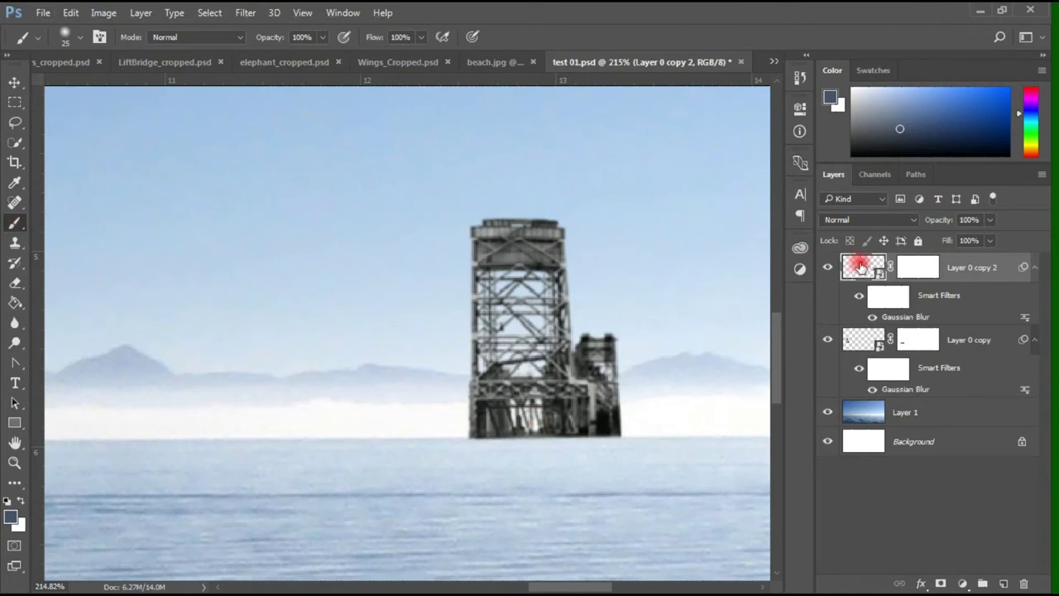
left_click(918, 266)
mouse_move(623, 459)
left_mouse_down()
mouse_move(441, 457)
mouse_move(520, 448)
left_mouse_up()
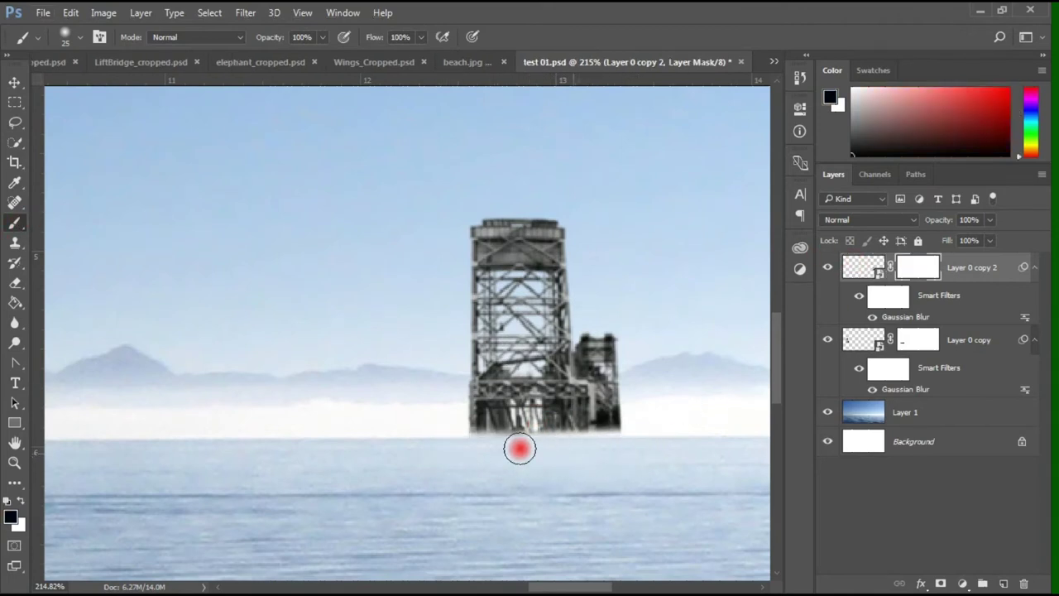
Target the left tower's layer mask and review both blended towers
scroll(502, 402, "down", 2)
scroll(504, 395, "down", 3)
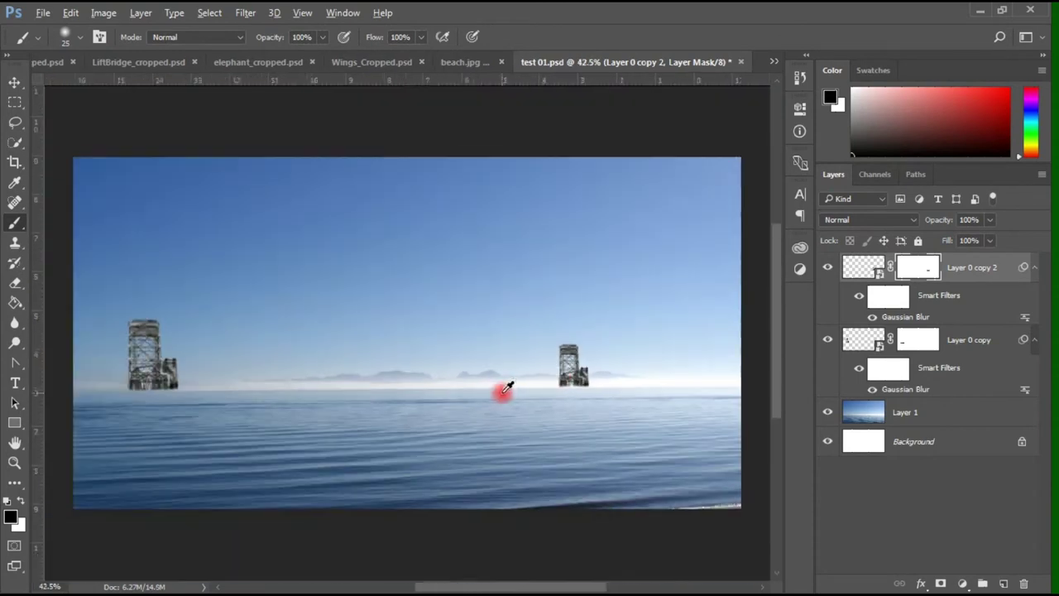
left_click(850, 343)
left_click(925, 341)
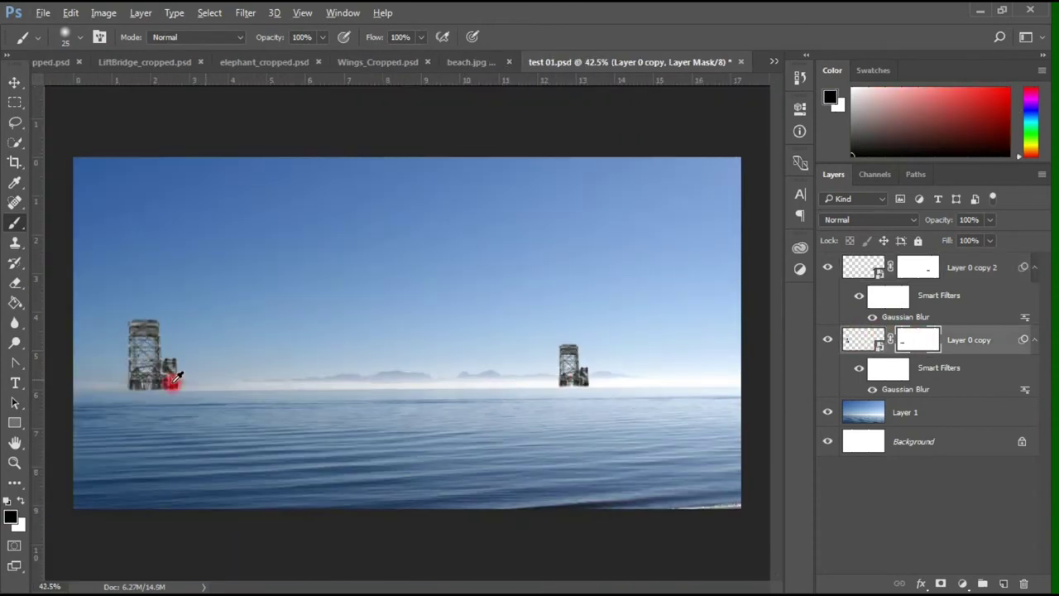
scroll(188, 366, "up", 2)
scroll(132, 383, "up", 2)
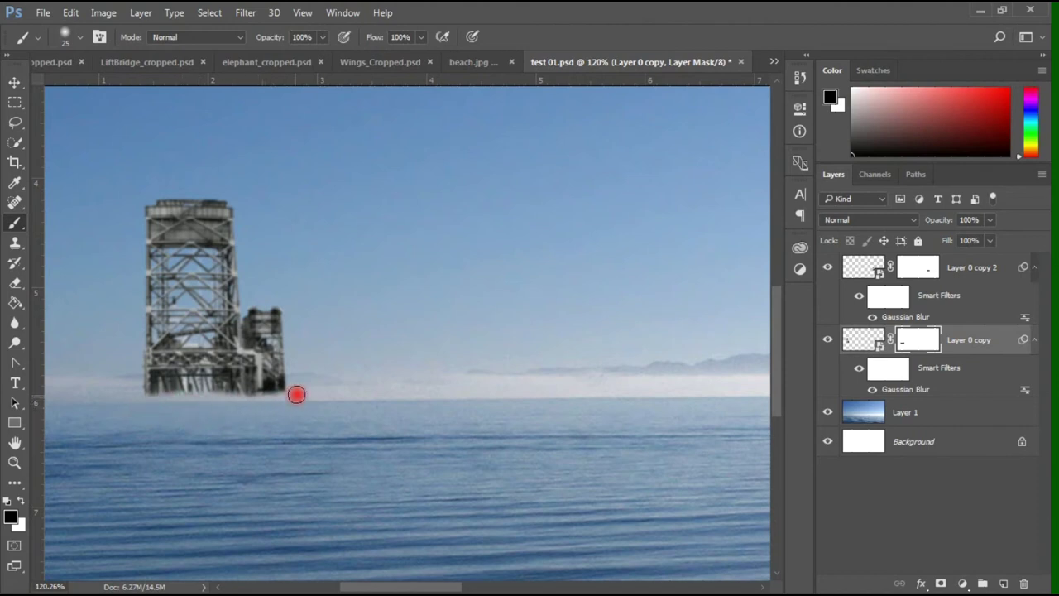
scroll(180, 403, "down", 1)
scroll(180, 403, "down", 2)
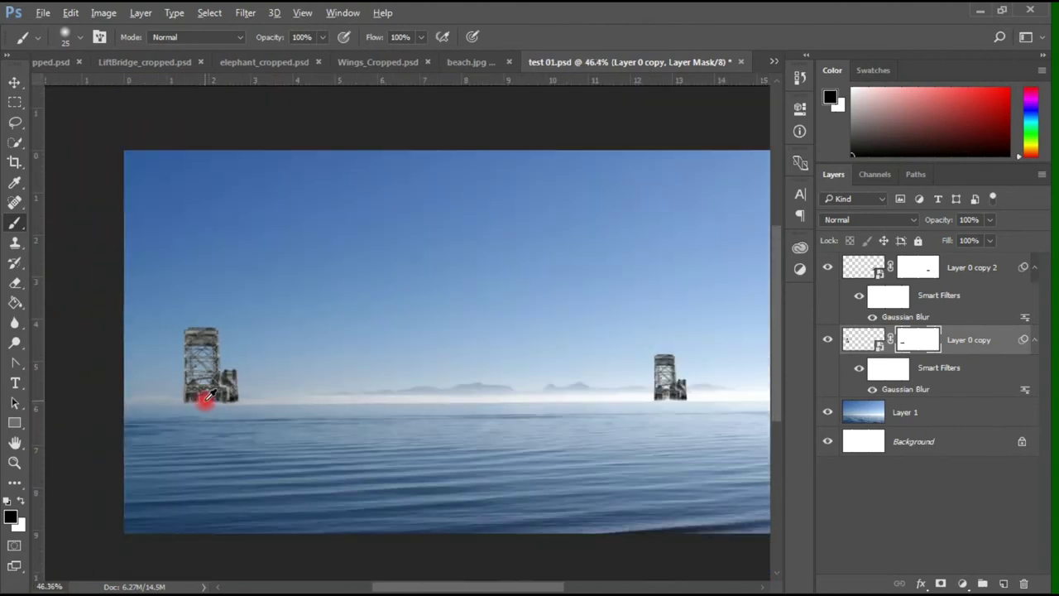
scroll(180, 403, "down", 1)
left_click(15, 82)
left_click(42, 12)
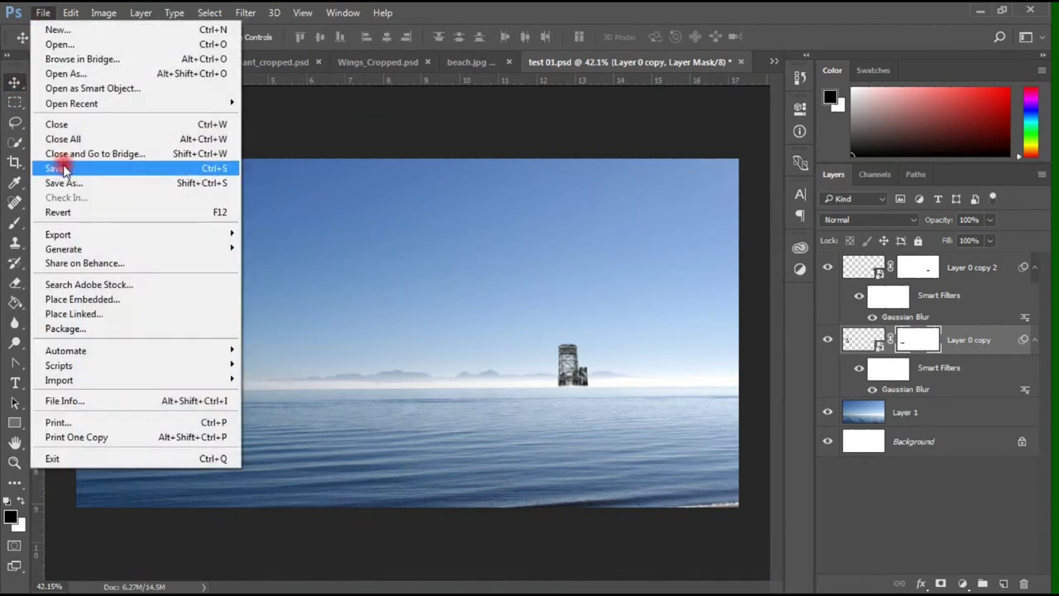
Save the montage and look through the open source documents
left_click(234, 170)
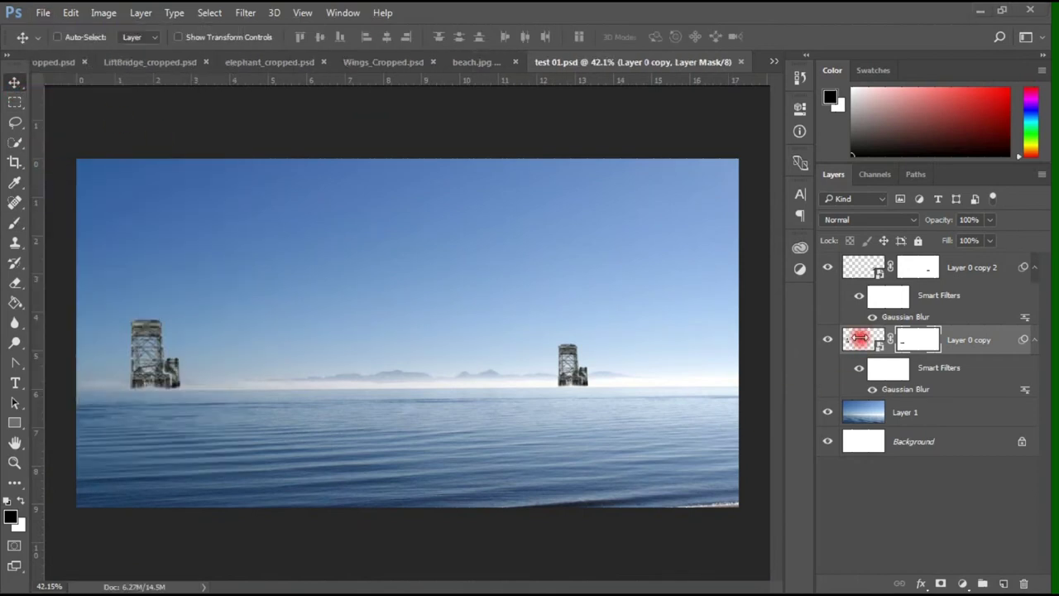
left_click(854, 267)
left_click(493, 62)
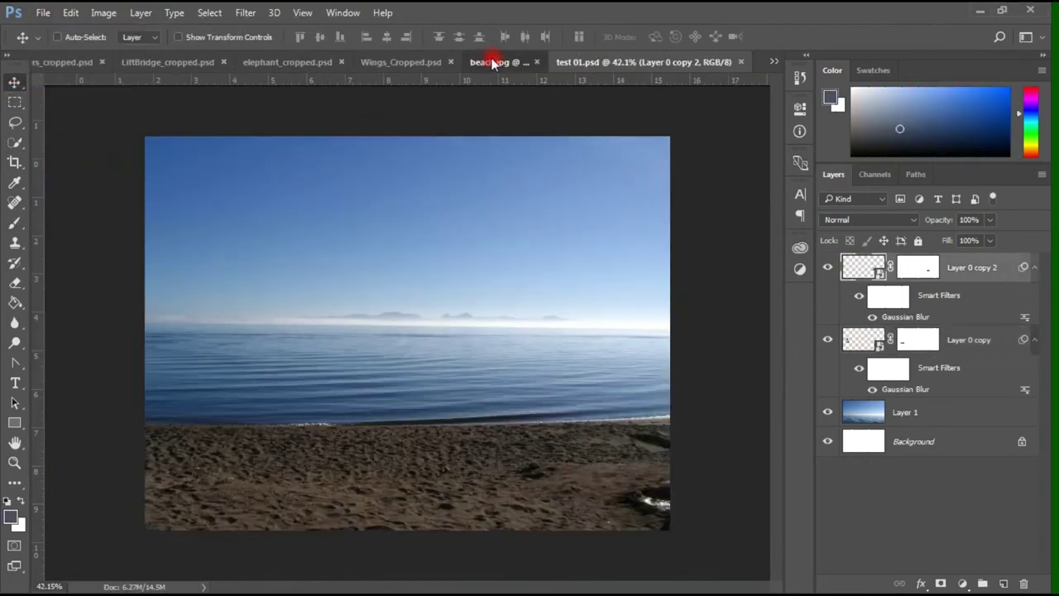
left_click(340, 63)
left_click(217, 64)
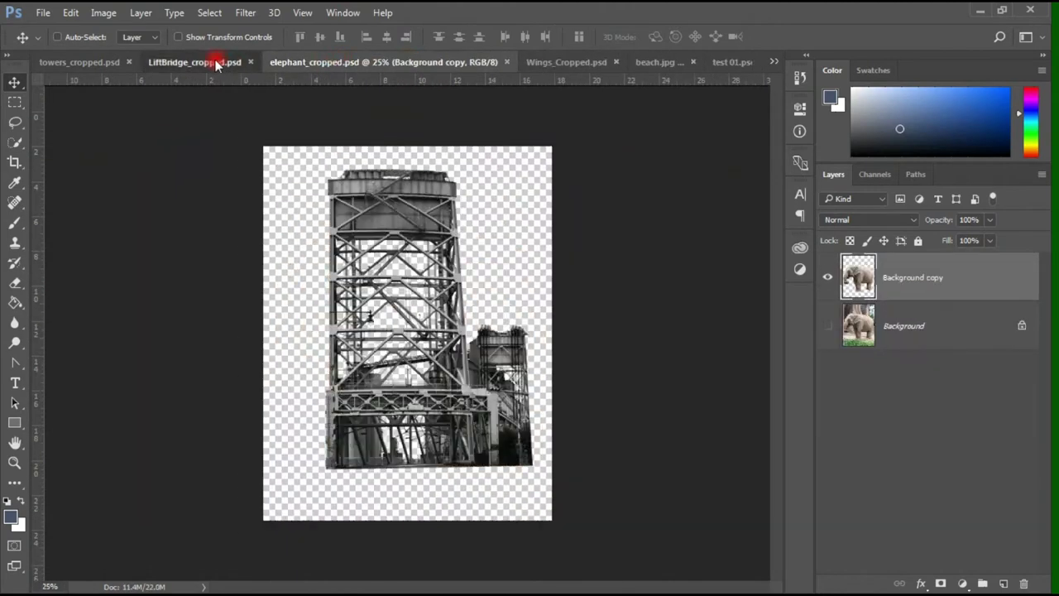
Drag the cooling towers copy layer from towers_cropped.psd onto the test 01.psd canvas
left_click(85, 62)
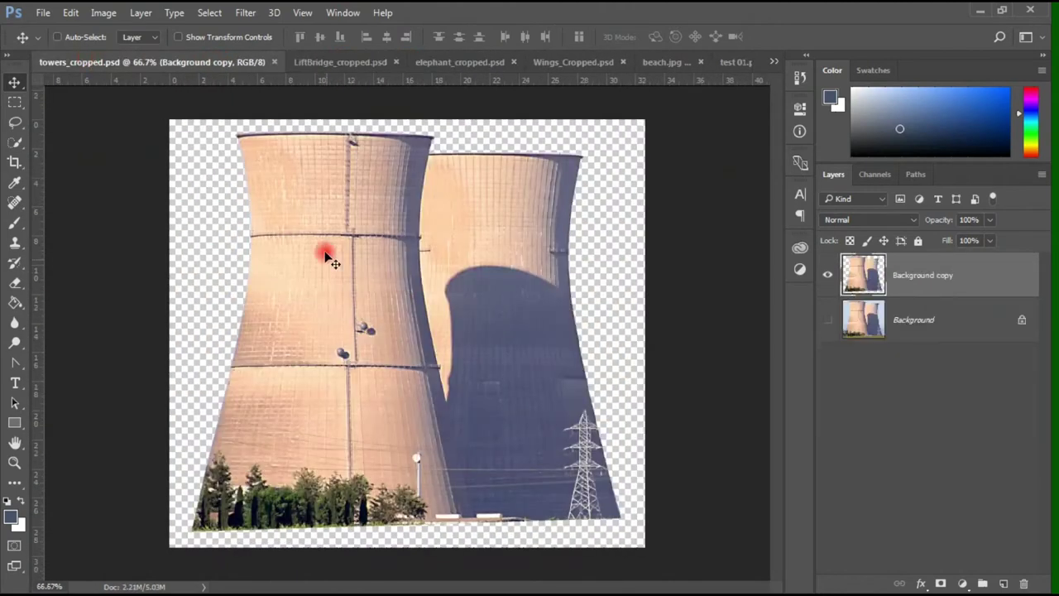
left_click(826, 278)
left_click(828, 319)
left_click(828, 276)
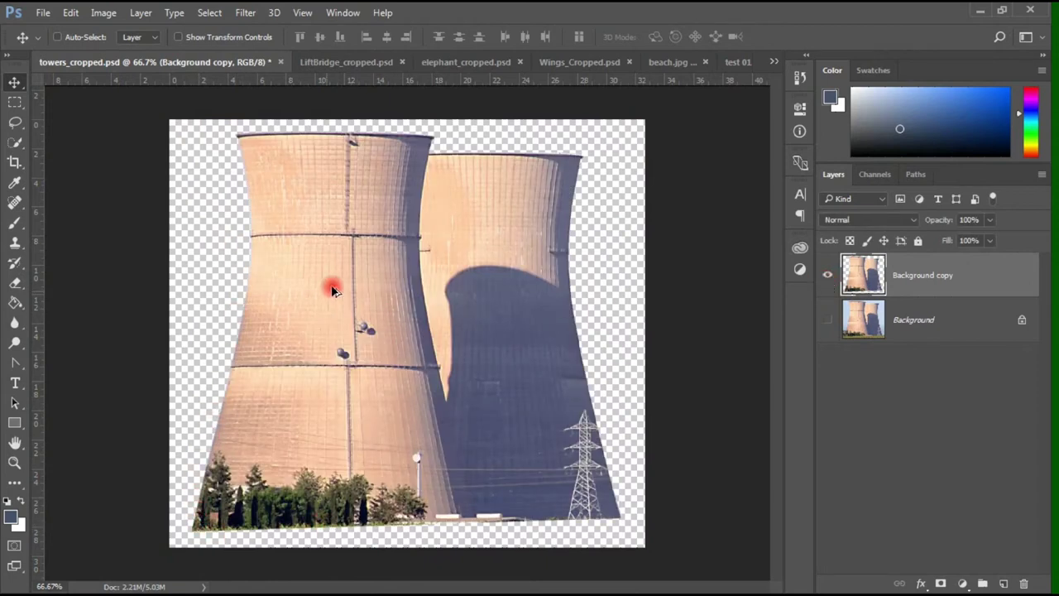
left_click_drag(331, 286, 521, 284)
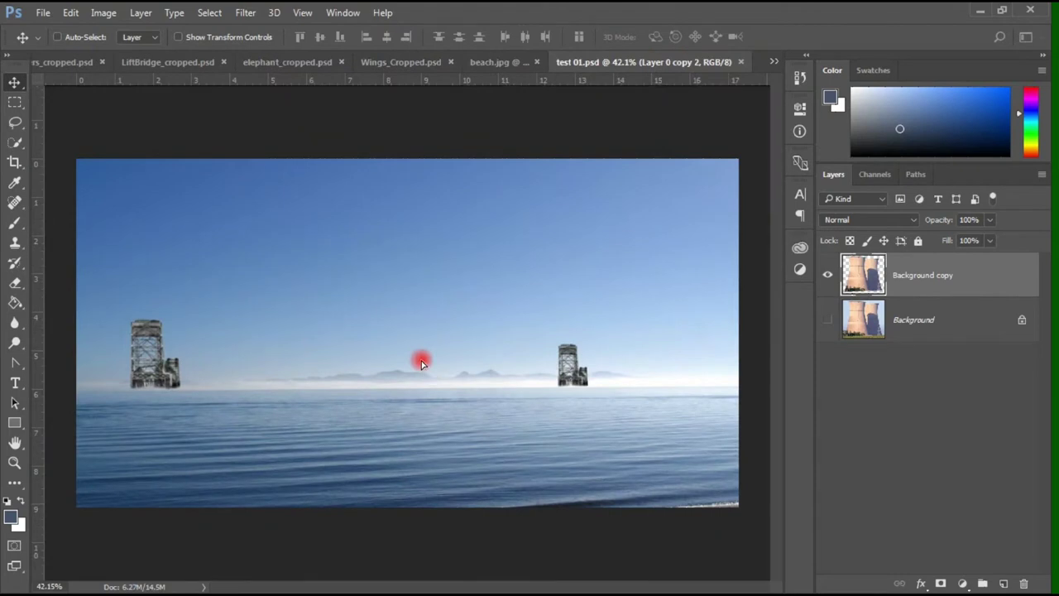
mouse_move(520, 283)
left_mouse_down()
mouse_move(451, 362)
mouse_move(382, 292)
left_mouse_up()
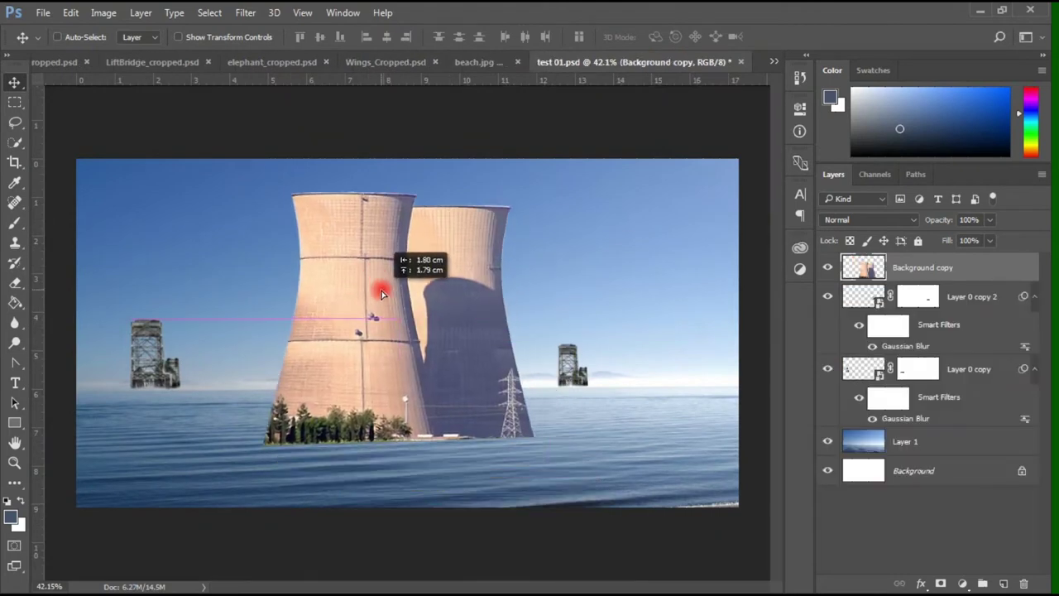
Convert the cooling towers to a smart object and scale them to about 24% on the right horizon
left_click(141, 12)
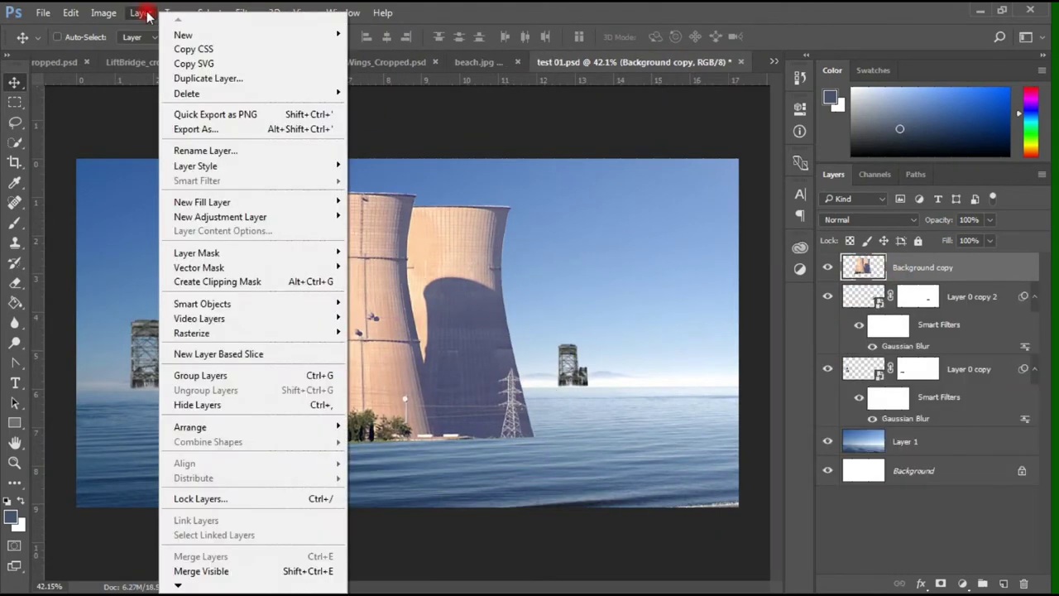
mouse_move(203, 304)
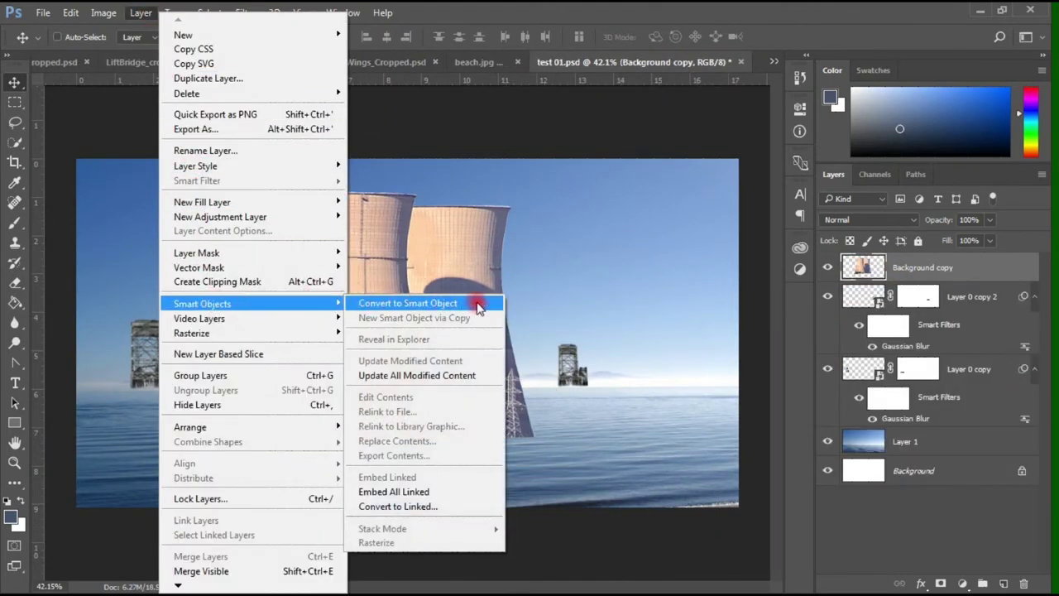
left_click(492, 305)
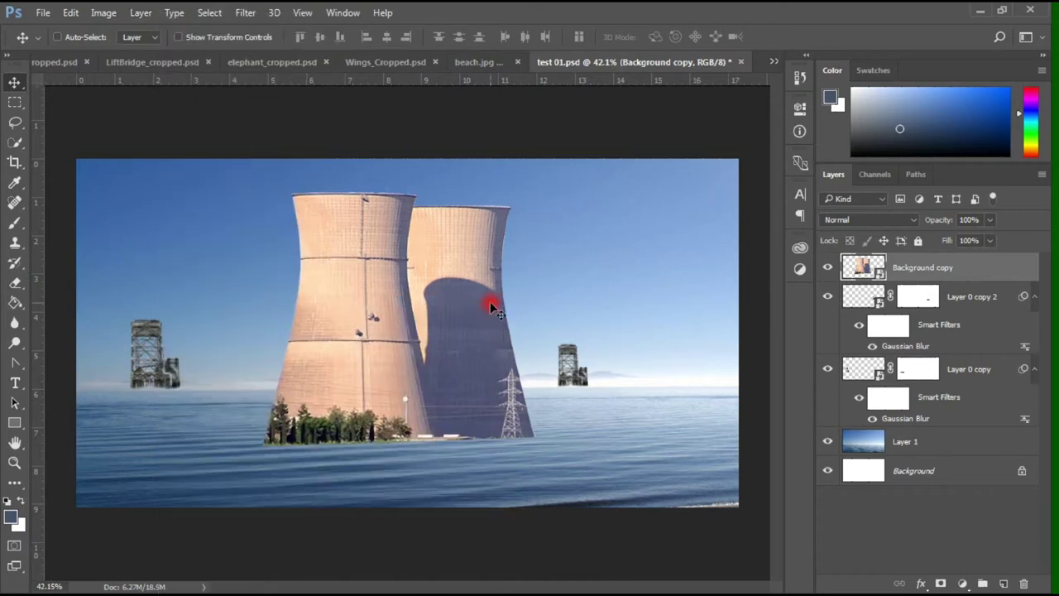
left_click(71, 12)
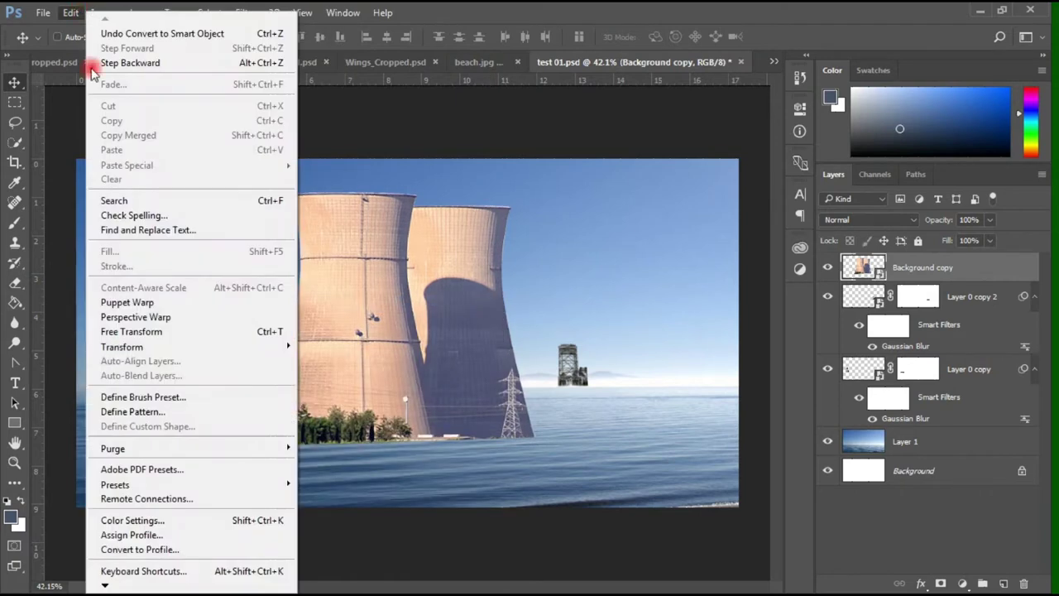
left_click(290, 335)
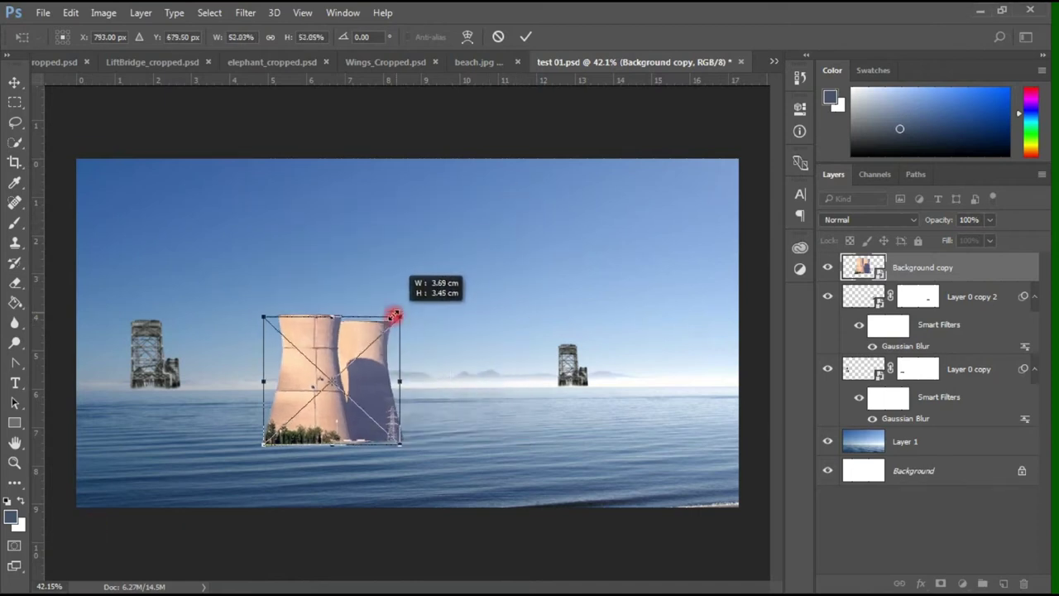
left_click_drag(536, 193, 364, 352)
left_click_drag(339, 403, 675, 352)
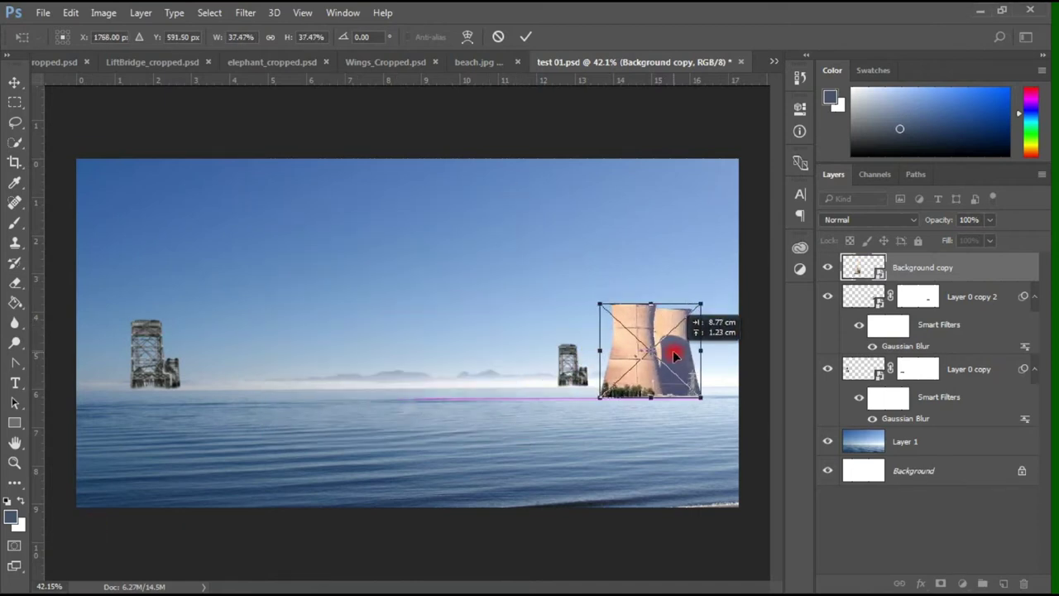
mouse_move(698, 303)
left_mouse_down()
mouse_move(675, 325)
mouse_move(681, 358)
mouse_move(671, 355)
mouse_move(689, 331)
left_mouse_up()
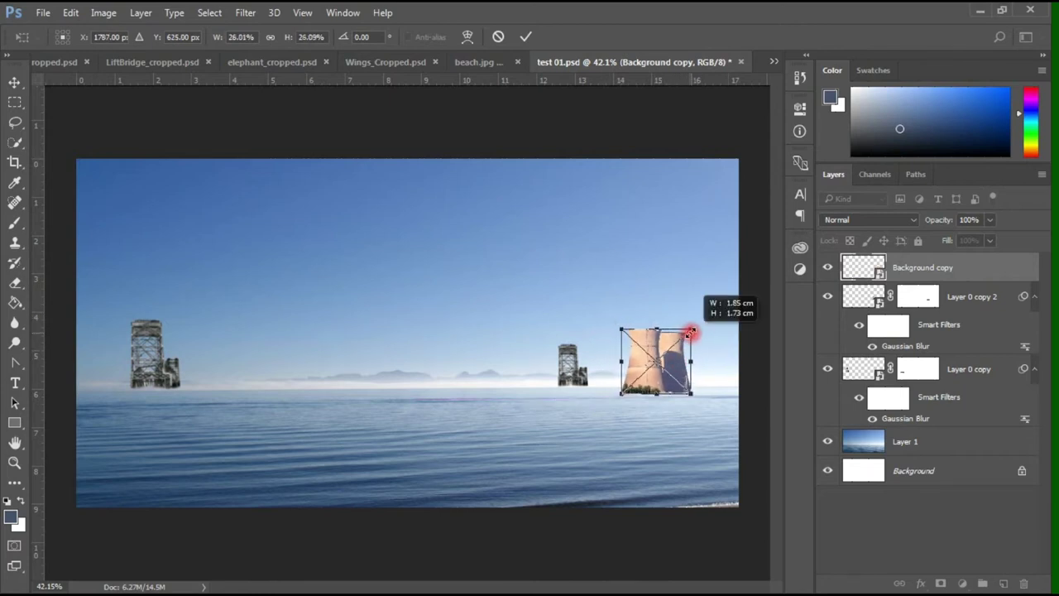
left_click(526, 36)
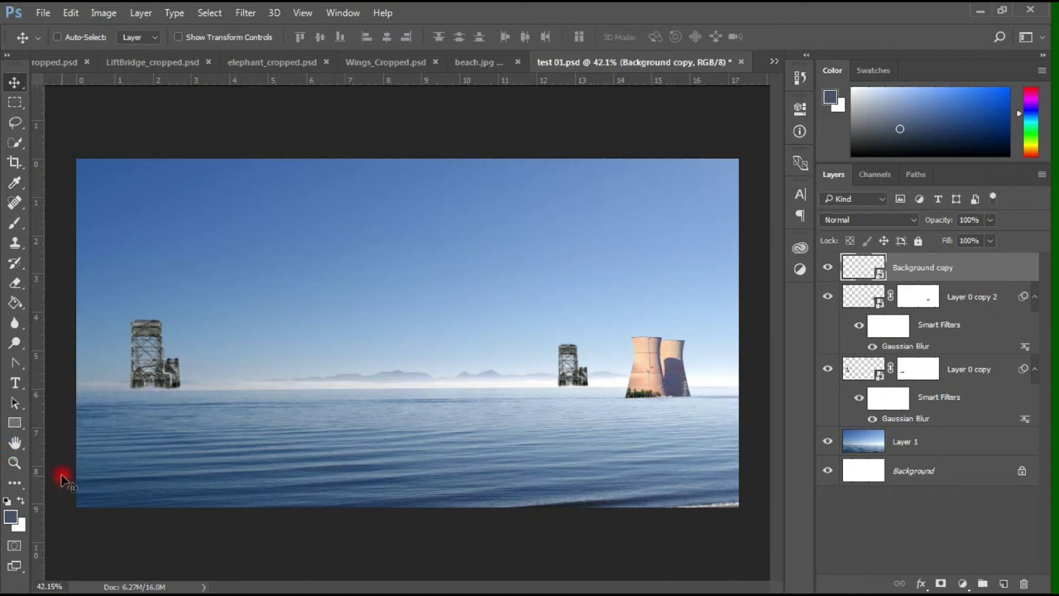
key("z")
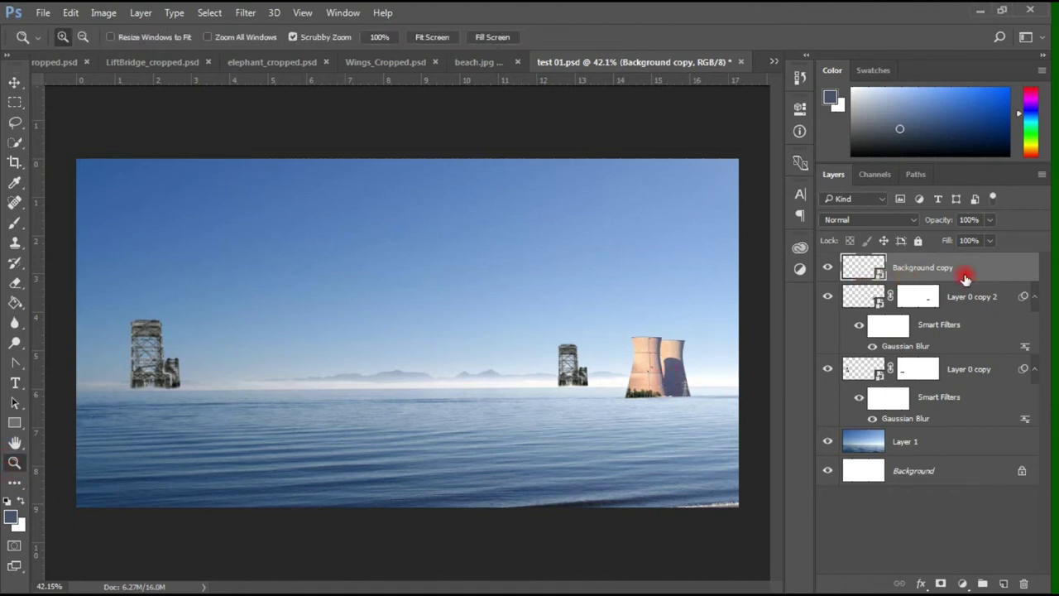
Apply a 0.8-pixel Gaussian Blur to the cooling towers, previewed at 100%
left_click(258, 14)
mouse_move(253, 183)
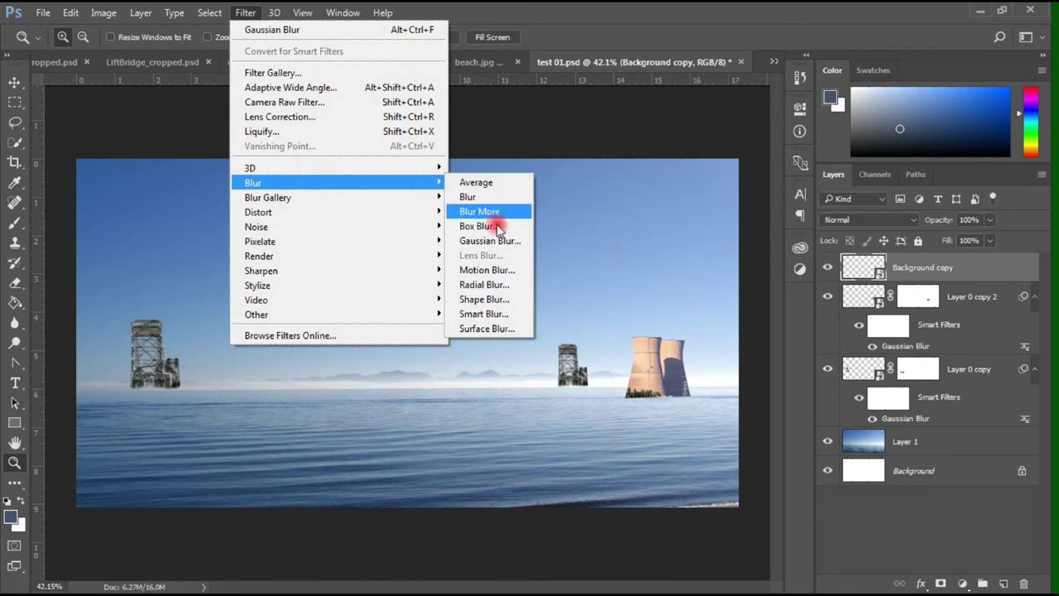
left_click(525, 242)
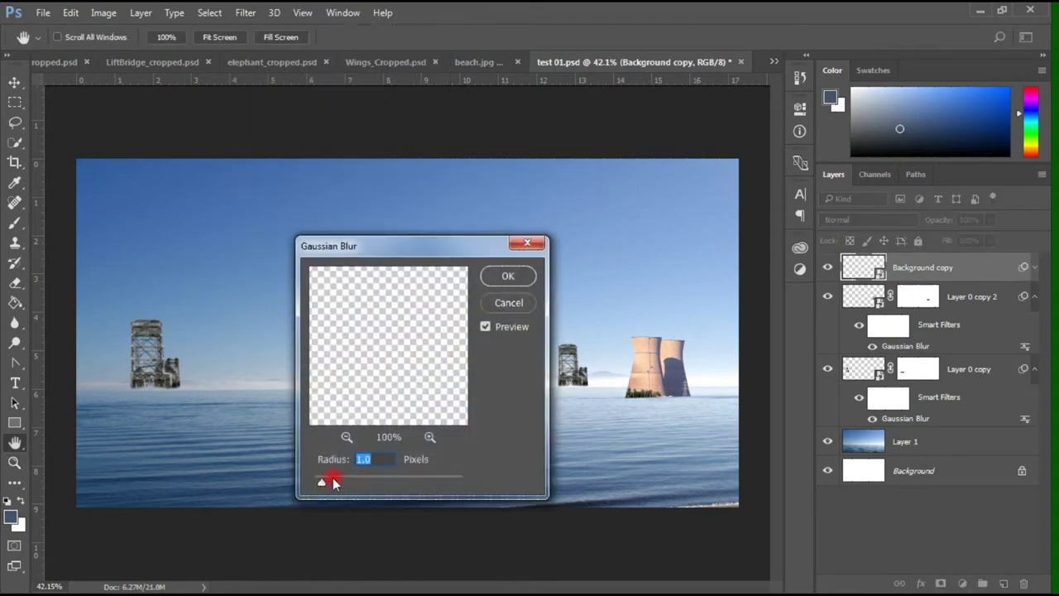
left_click(429, 438)
left_click(347, 437)
left_click(430, 437)
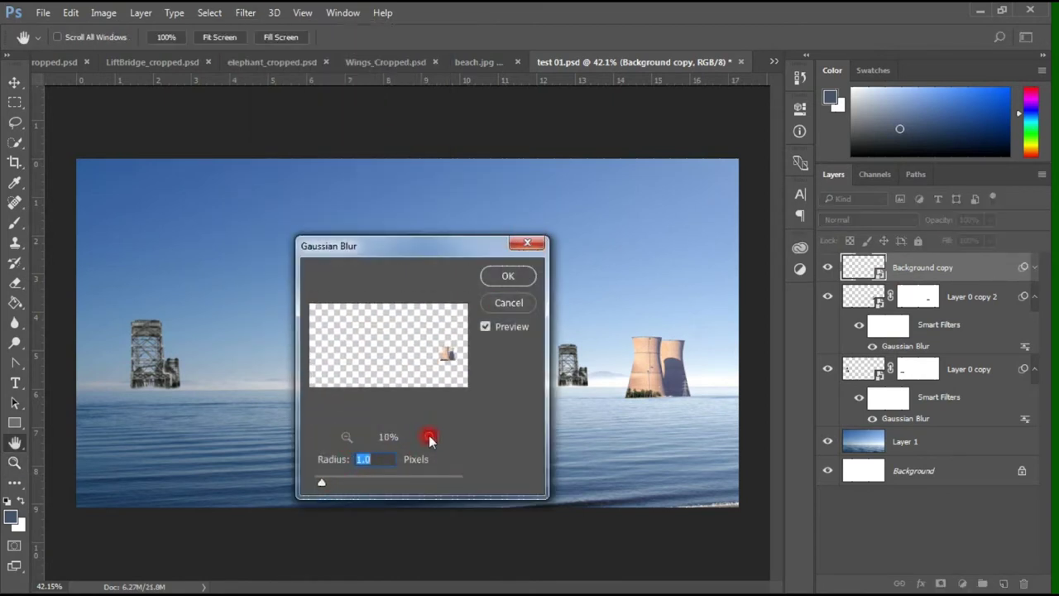
left_click(430, 437)
left_click(430, 437)
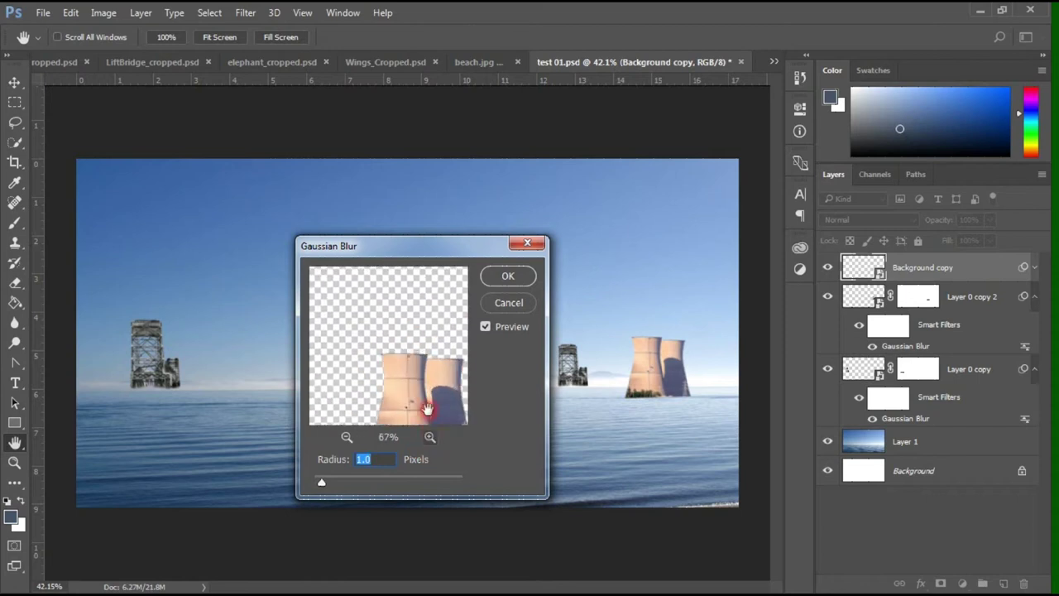
mouse_move(427, 409)
left_mouse_down()
mouse_move(379, 350)
mouse_move(404, 367)
left_mouse_up()
left_click(430, 437)
left_click(347, 437)
mouse_move(322, 487)
left_mouse_down()
mouse_move(372, 488)
mouse_move(342, 476)
mouse_move(316, 483)
left_mouse_up()
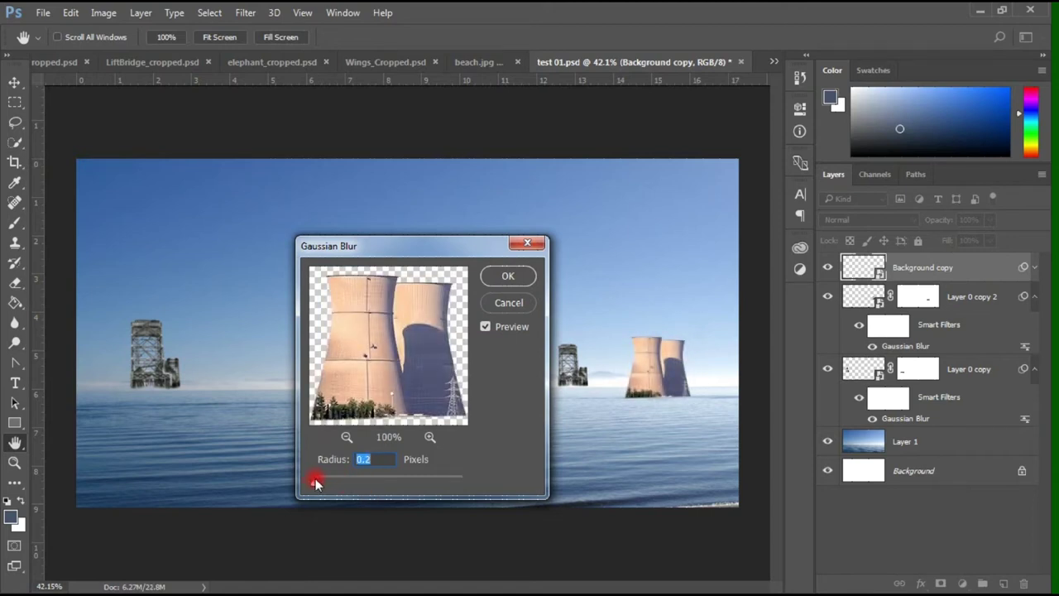
left_click(489, 275)
Save test 01.psd with the blurred cooling towers
key("z")
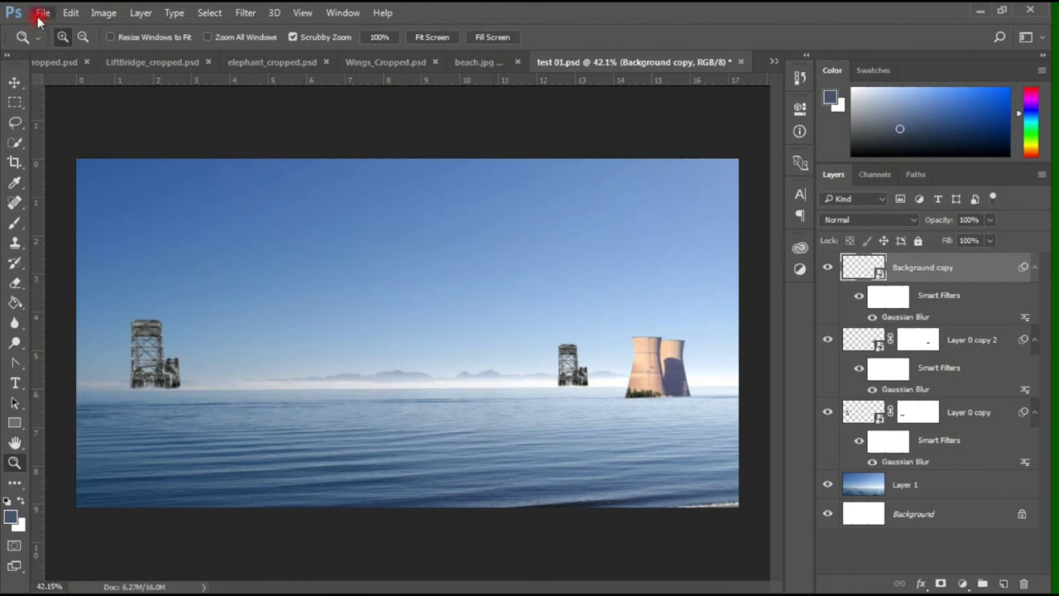
left_click(42, 13)
left_click(154, 167)
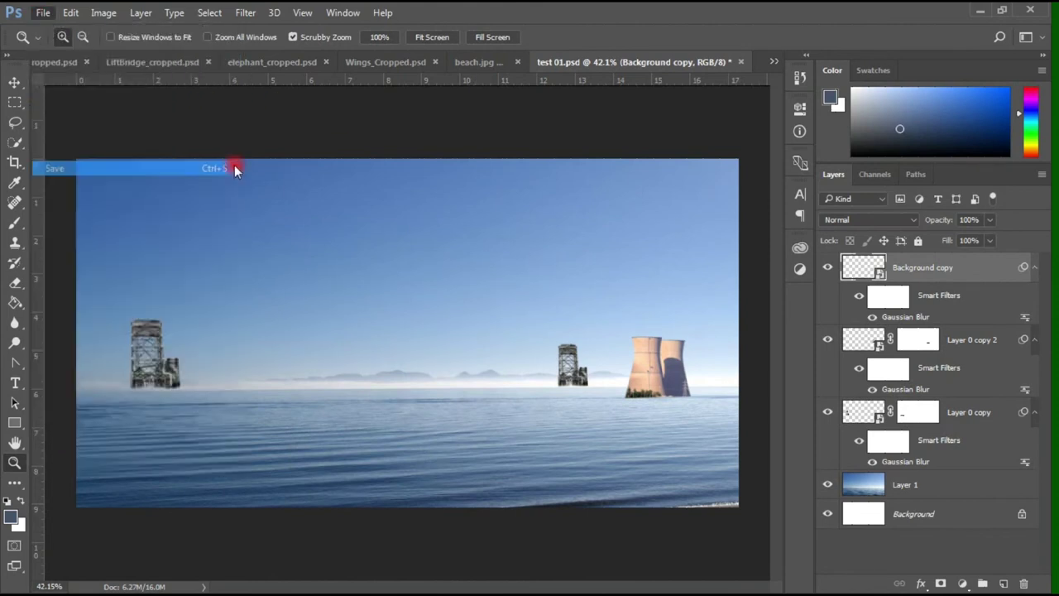
left_click(12, 83)
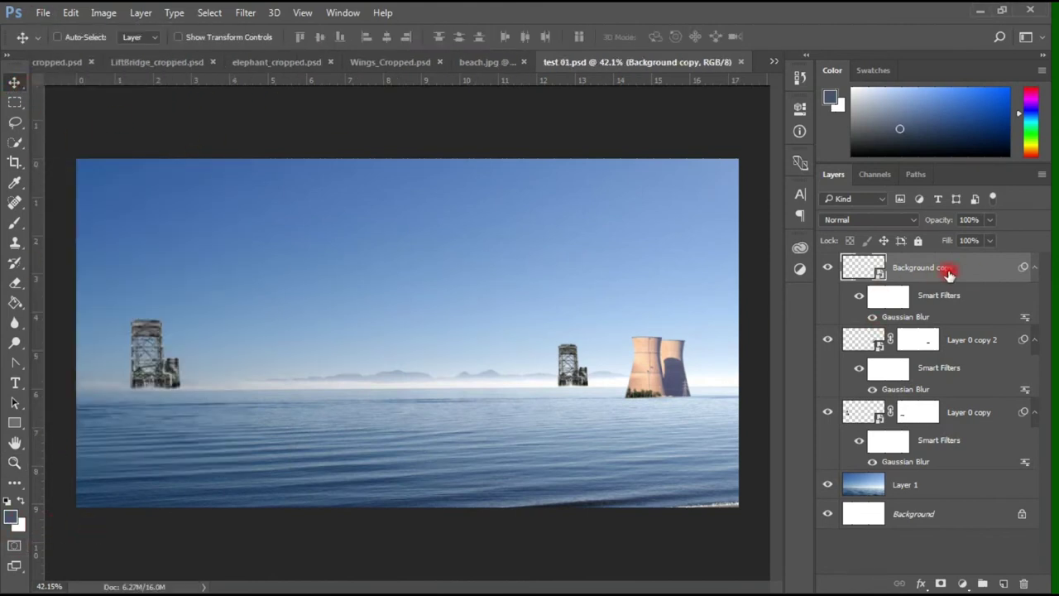
Add a layer mask to the cooling towers and ready a plain black brush, zoomed in on them
left_click(940, 584)
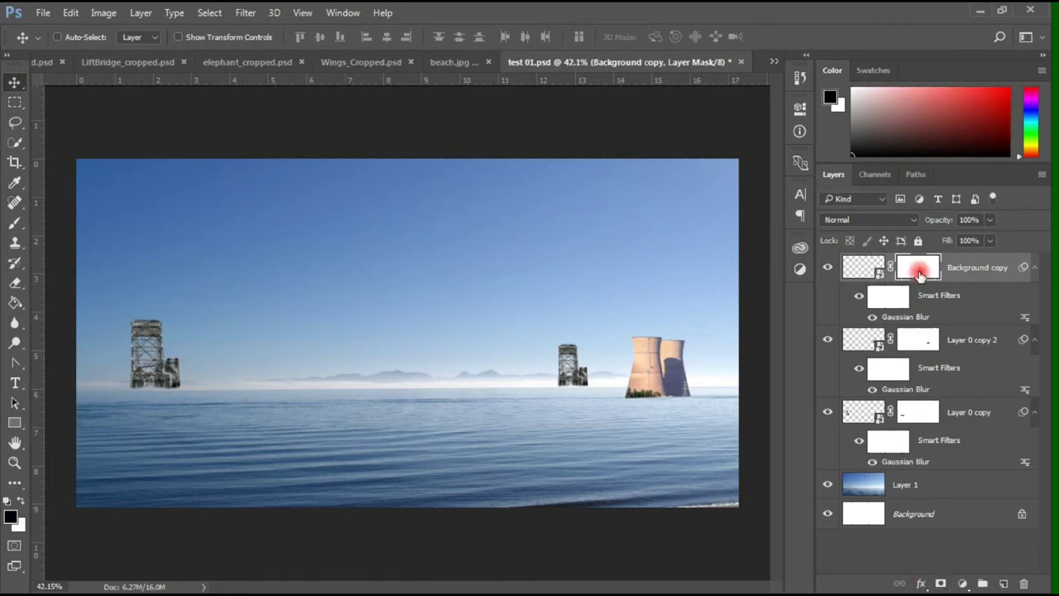
left_click(11, 517)
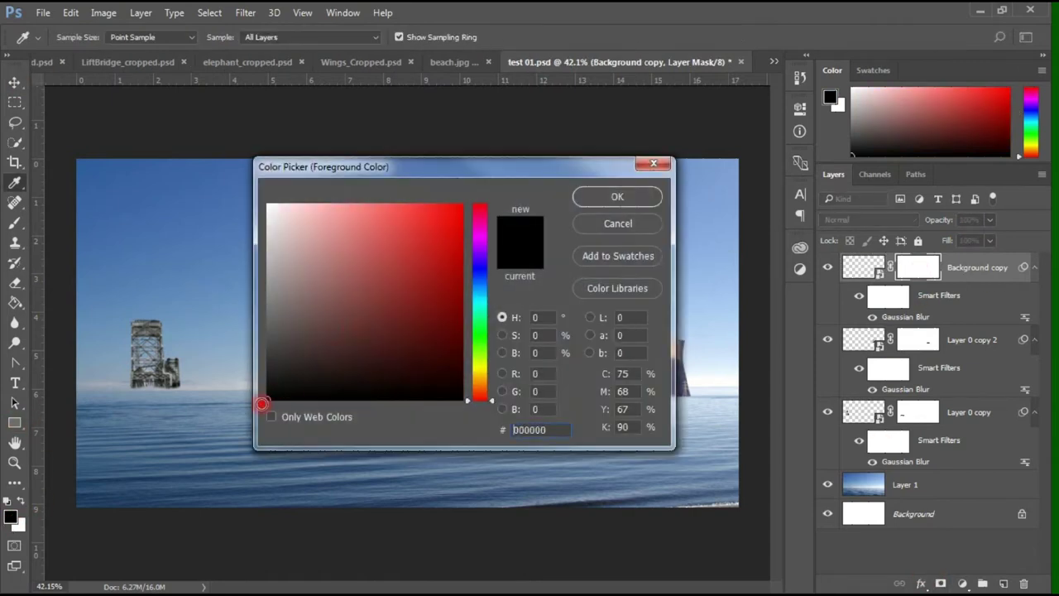
left_click(618, 196)
left_click(13, 225)
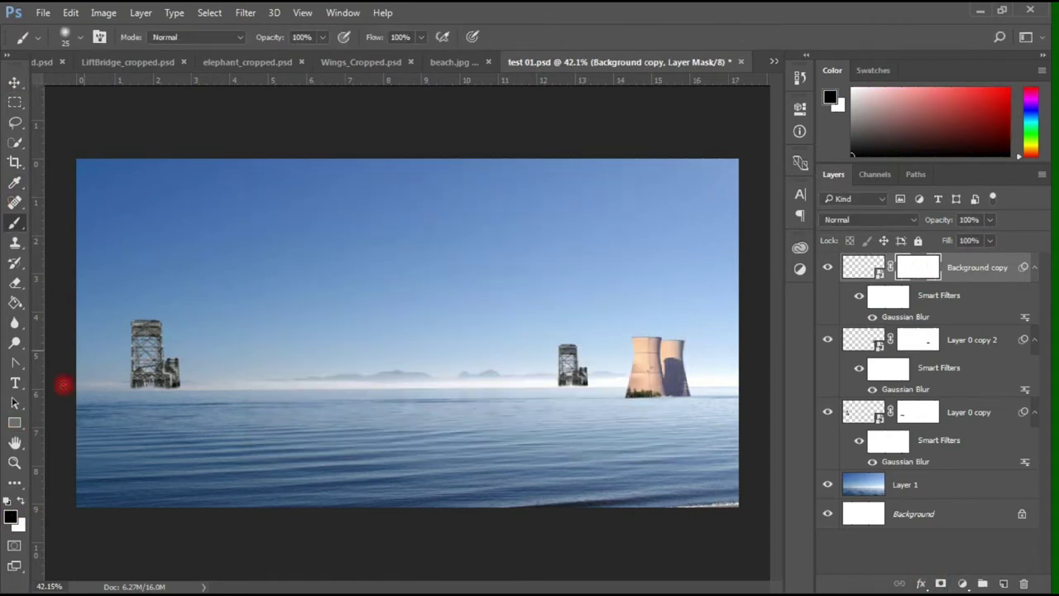
key("z")
mouse_move(706, 340)
left_mouse_down()
mouse_move(627, 406)
mouse_move(776, 326)
left_mouse_up()
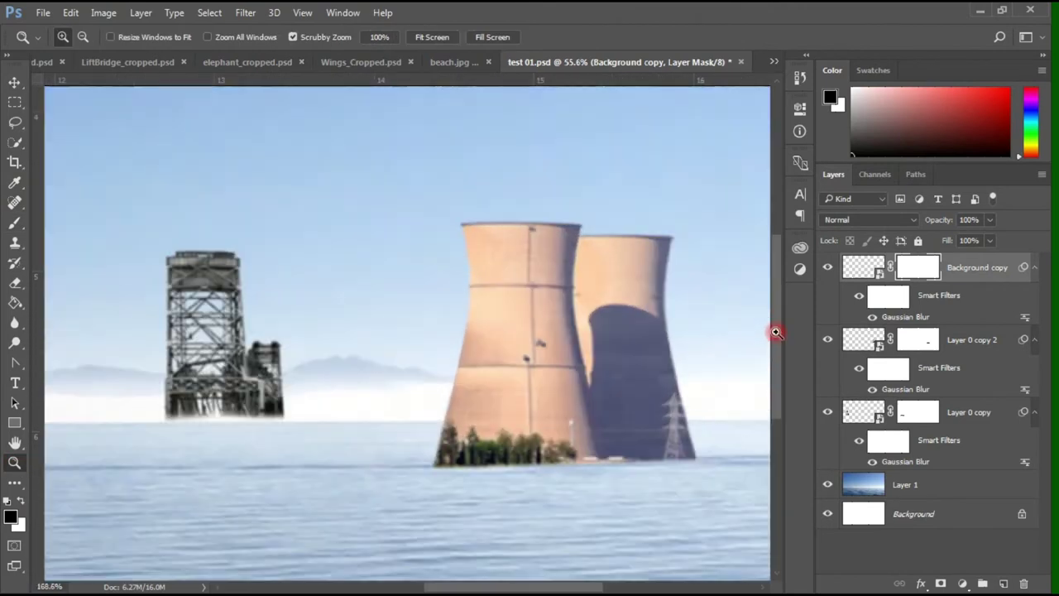
left_click_drag(14, 224, 154, 220)
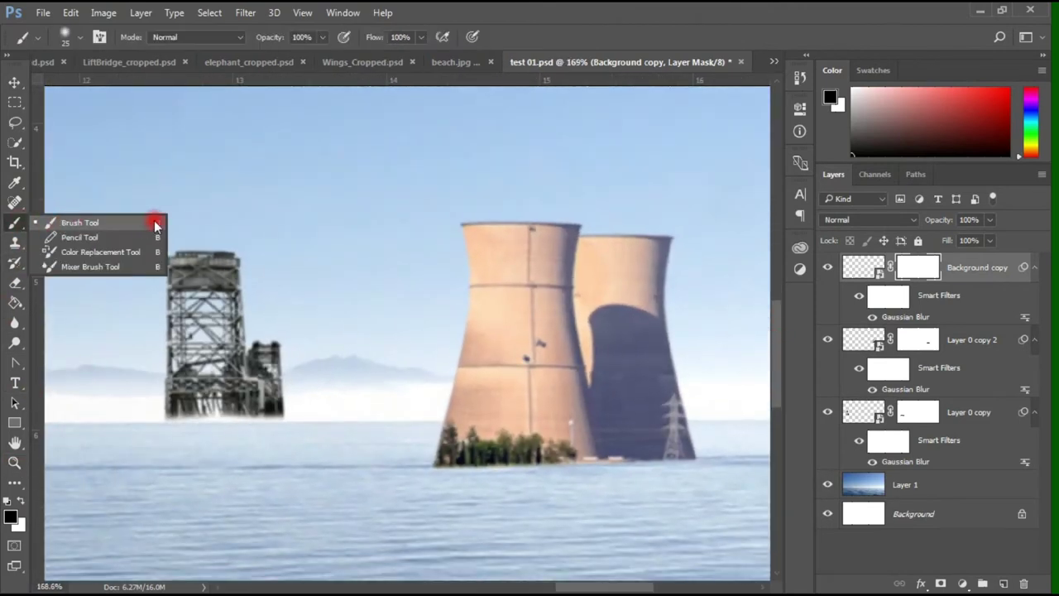
right_click(640, 473)
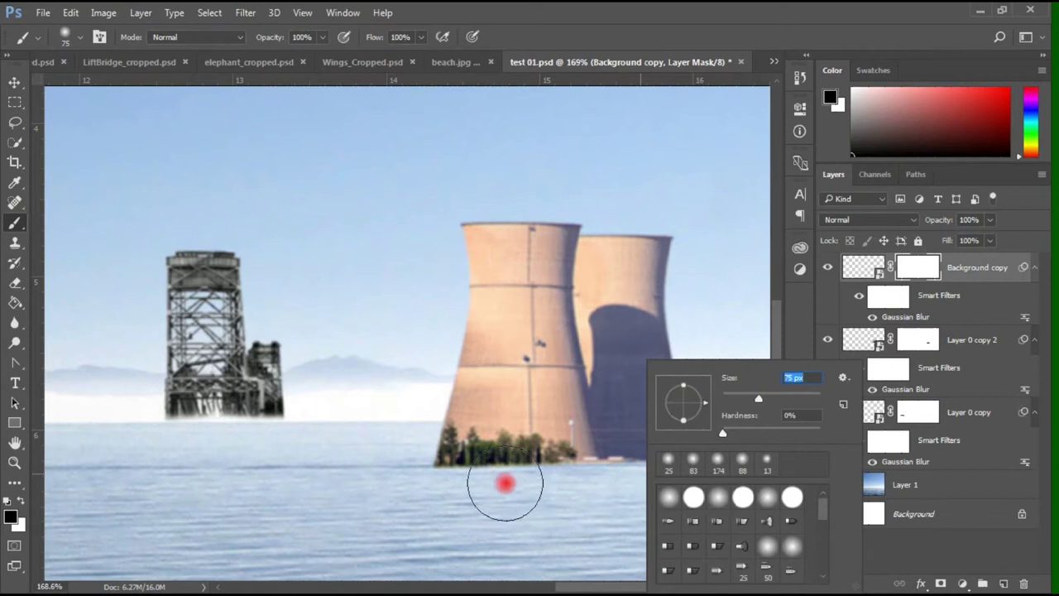
key("Return")
Fade the tower, pylon and tree bases into the mist and lower the cooling towers slightly
mouse_move(423, 485)
left_mouse_down()
mouse_move(518, 503)
mouse_move(709, 494)
mouse_move(667, 511)
mouse_move(489, 501)
mouse_move(410, 483)
left_mouse_up()
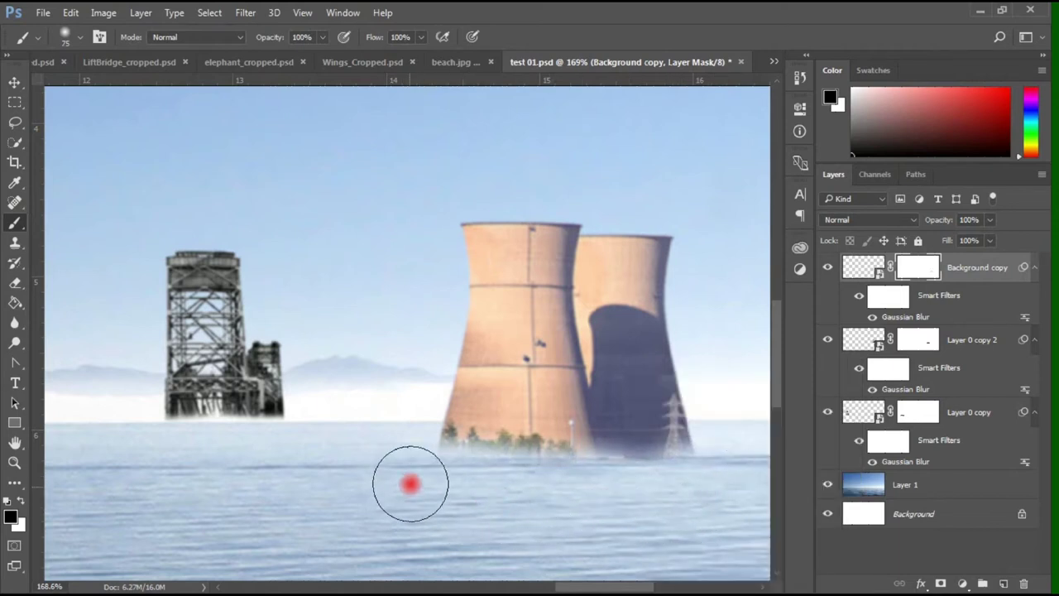
left_click_drag(643, 509, 710, 492)
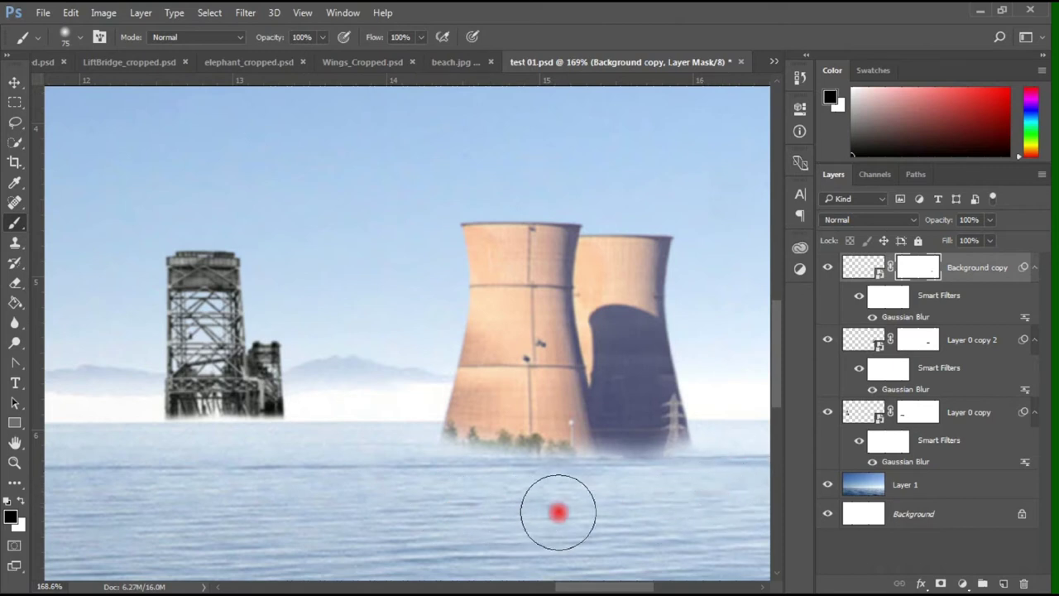
mouse_move(558, 513)
left_mouse_down()
mouse_move(456, 487)
mouse_move(497, 511)
mouse_move(591, 491)
left_mouse_up()
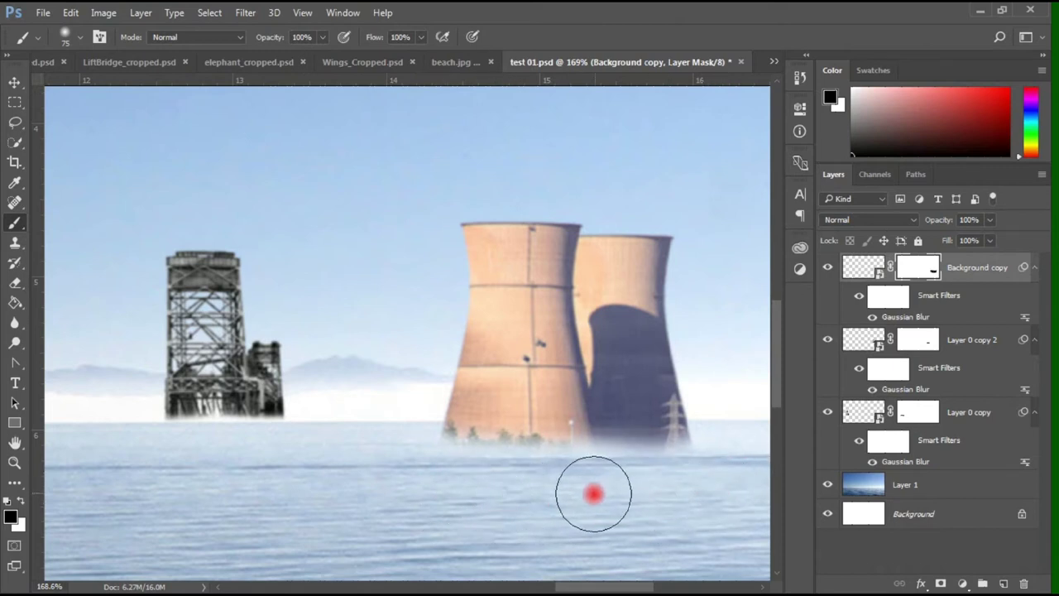
left_click(14, 82)
mouse_move(552, 452)
left_mouse_down()
mouse_move(560, 472)
mouse_move(561, 447)
left_mouse_up()
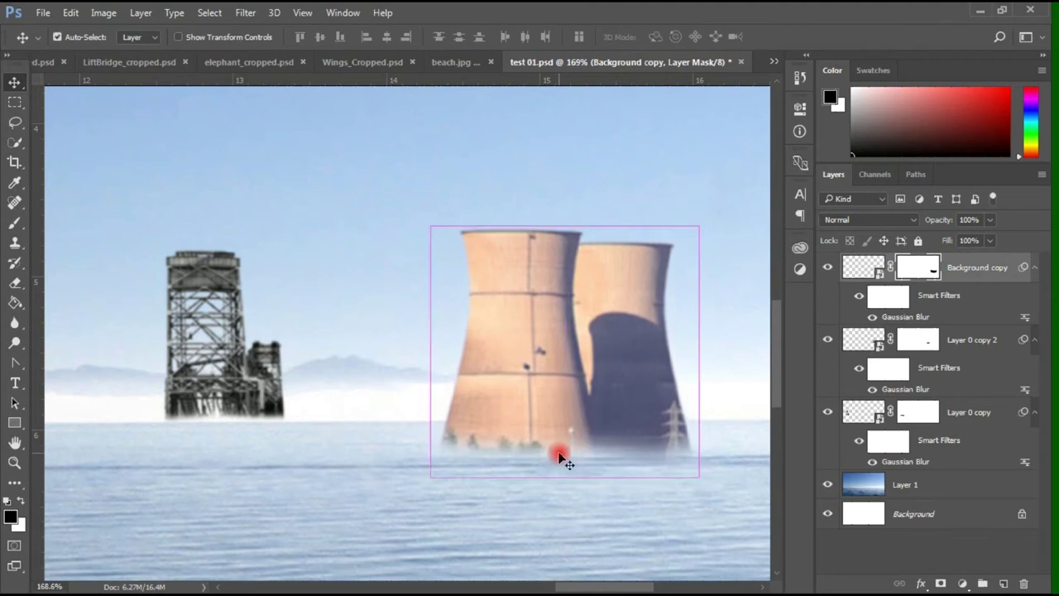
left_click(18, 228)
mouse_move(489, 482)
left_mouse_down()
mouse_move(520, 487)
mouse_move(466, 482)
mouse_move(700, 469)
mouse_move(428, 471)
mouse_move(670, 488)
left_mouse_up()
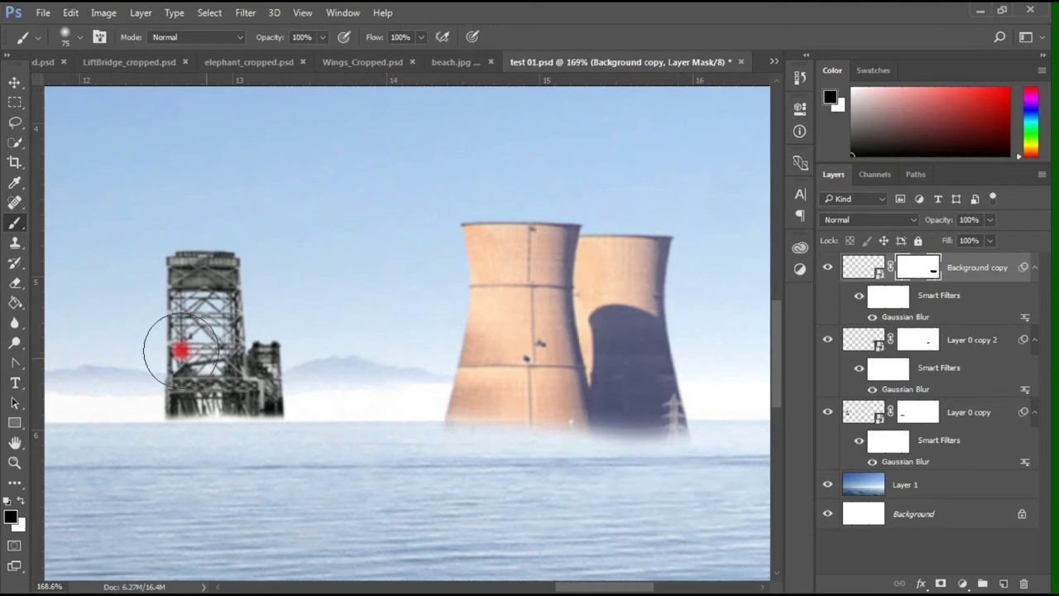
left_click(14, 82)
left_click_drag(560, 444, 561, 464)
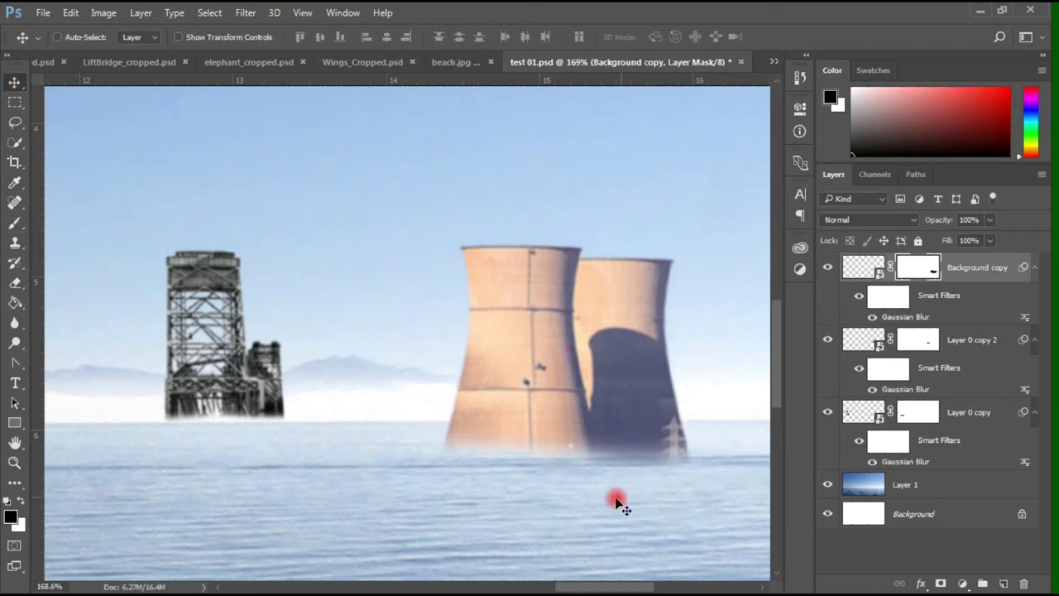
Zoom out to the whole image, save the montage, and show the small tower again
left_click(14, 462)
mouse_move(237, 421)
left_mouse_down()
mouse_move(168, 436)
mouse_move(260, 386)
left_mouse_up()
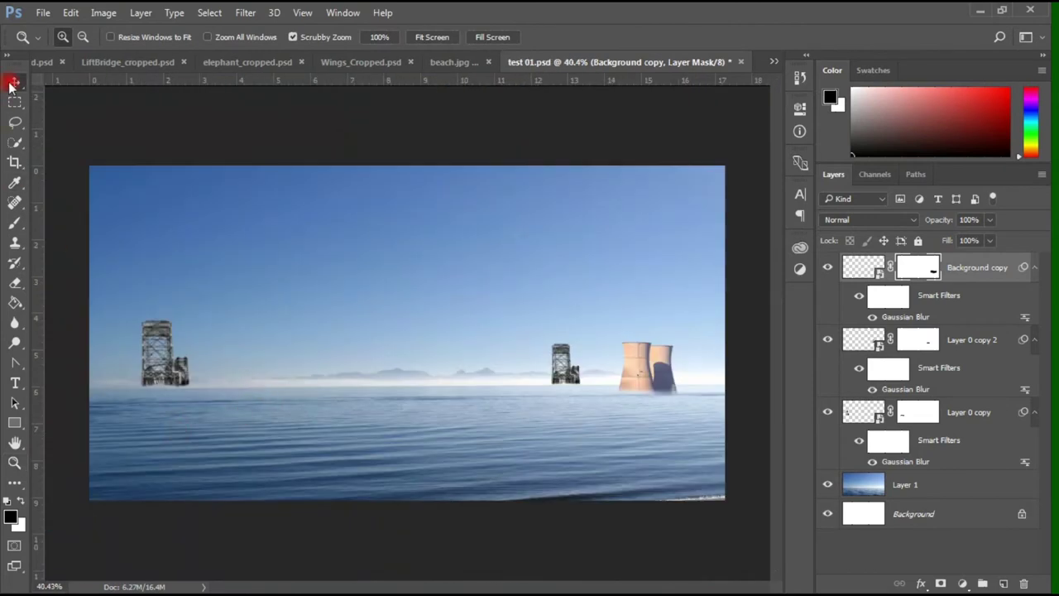
left_click(13, 83)
left_click(42, 12)
left_click(234, 168)
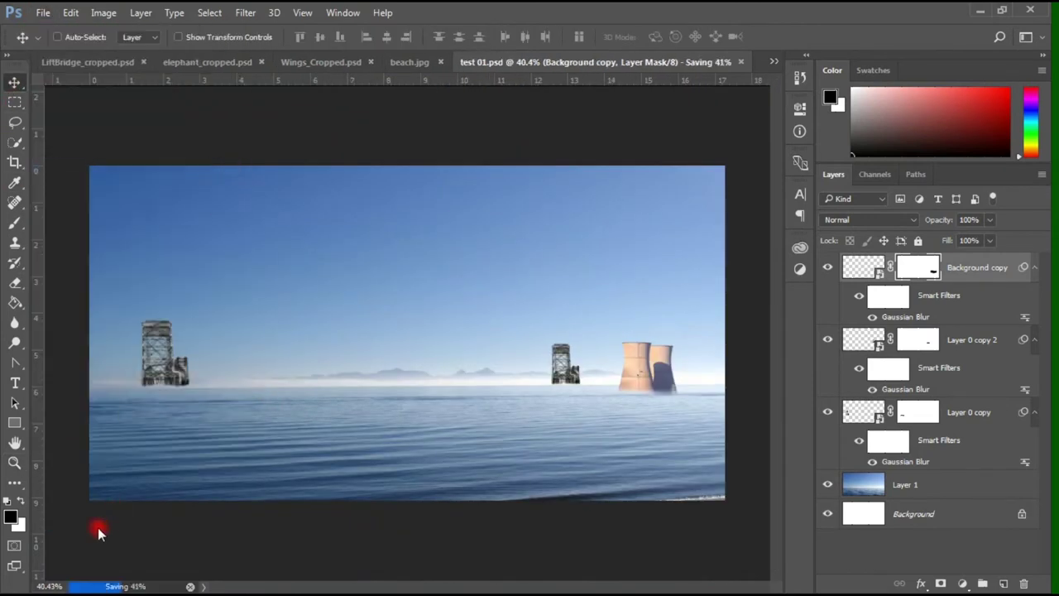
left_click(861, 340)
left_click(828, 339)
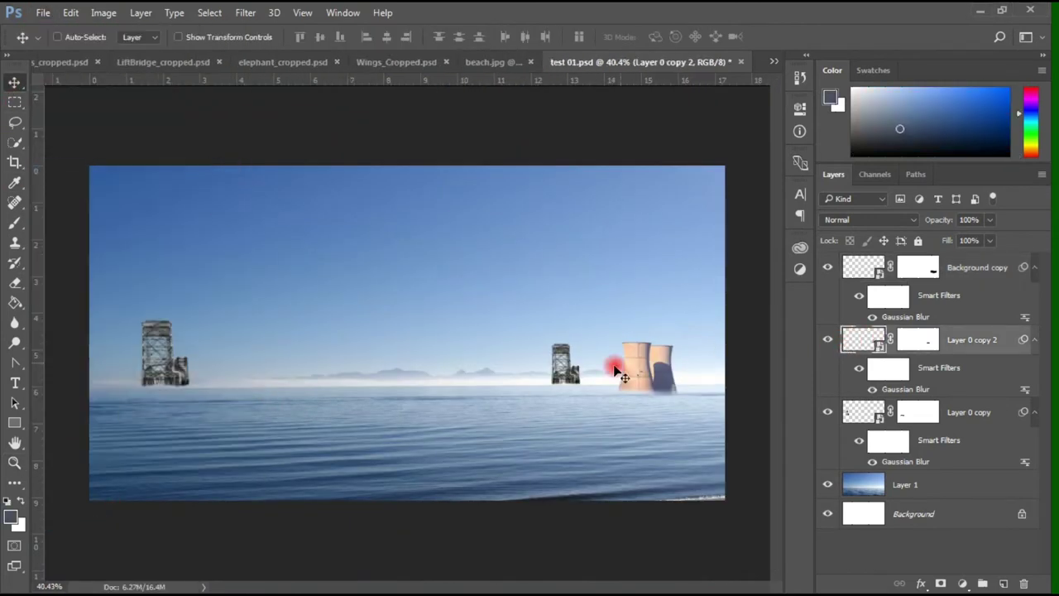
Move the small distant tower left and shrink it to about 86%
left_click_drag(565, 376, 550, 370)
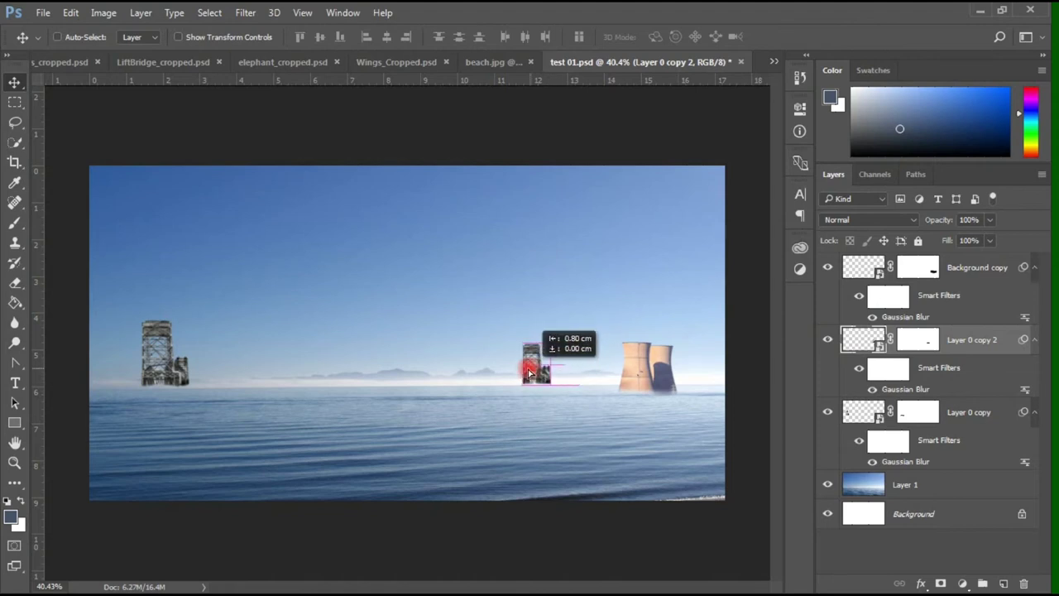
left_click(548, 250)
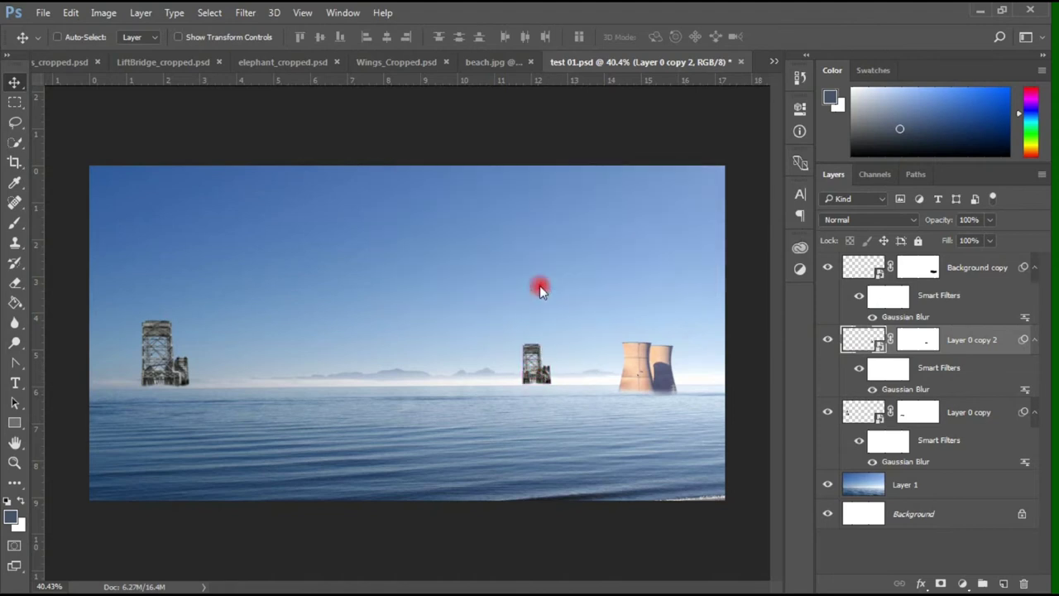
scroll(601, 359, "up", 5)
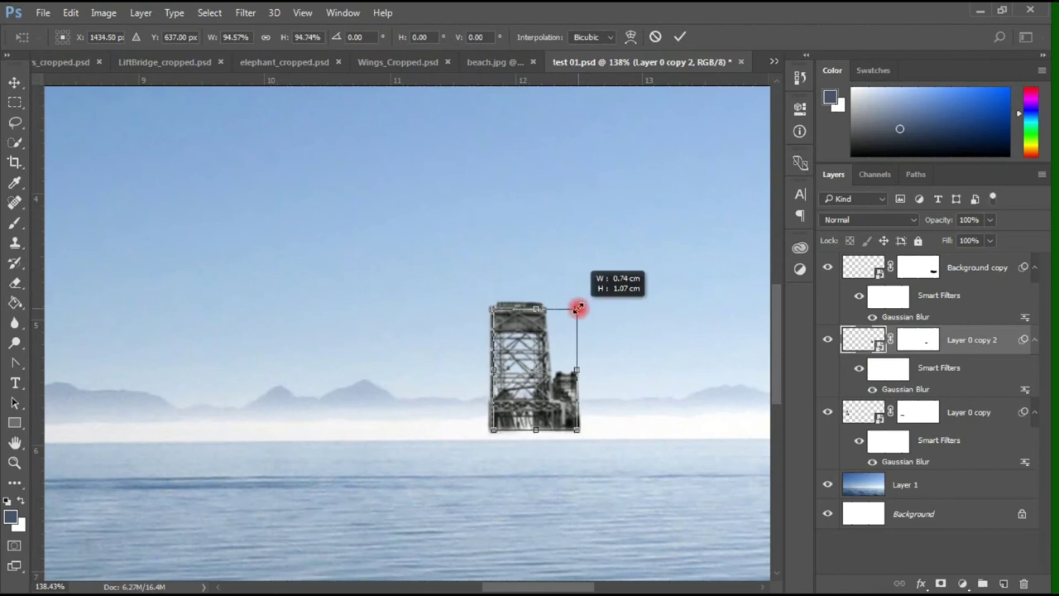
left_click_drag(588, 292, 556, 361)
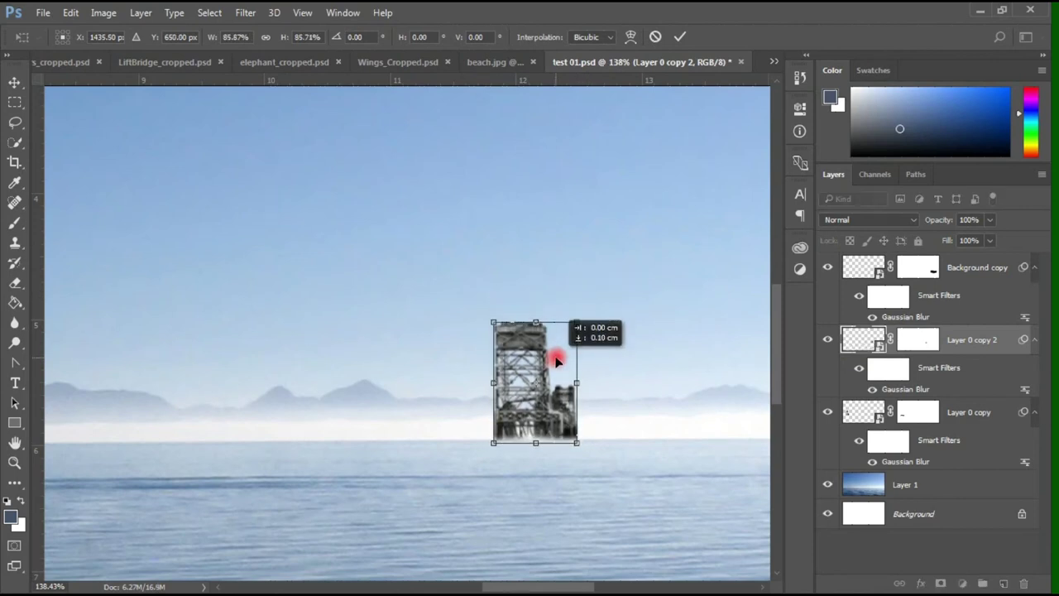
left_click(681, 37)
Add a new empty Layer 2 at the top of the layer stack
scroll(501, 373, "down", 3)
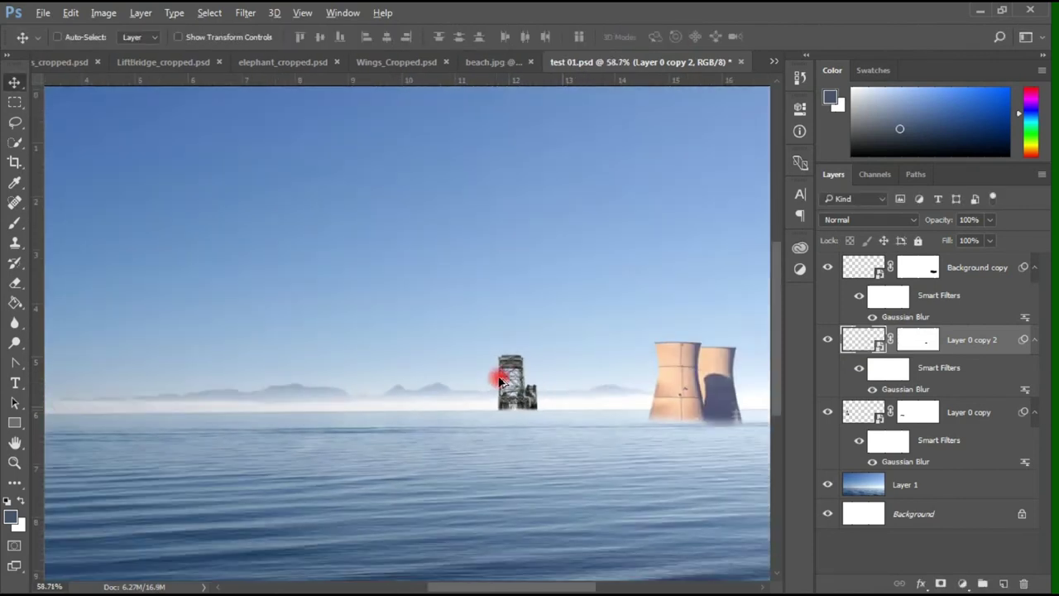
scroll(502, 374, "down", 2)
scroll(520, 377, "up", 1)
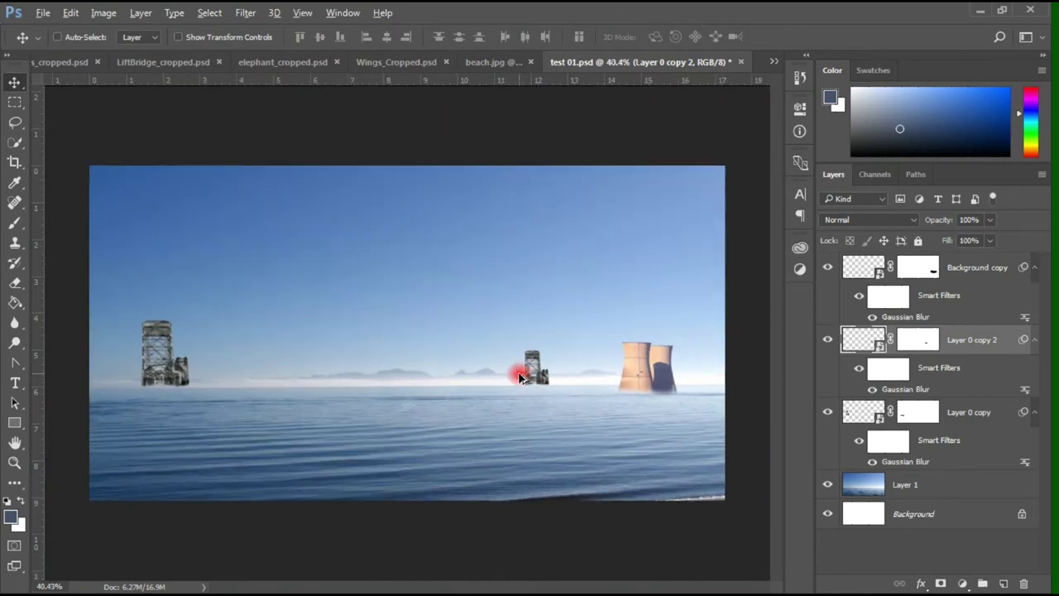
scroll(520, 377, "down", 1)
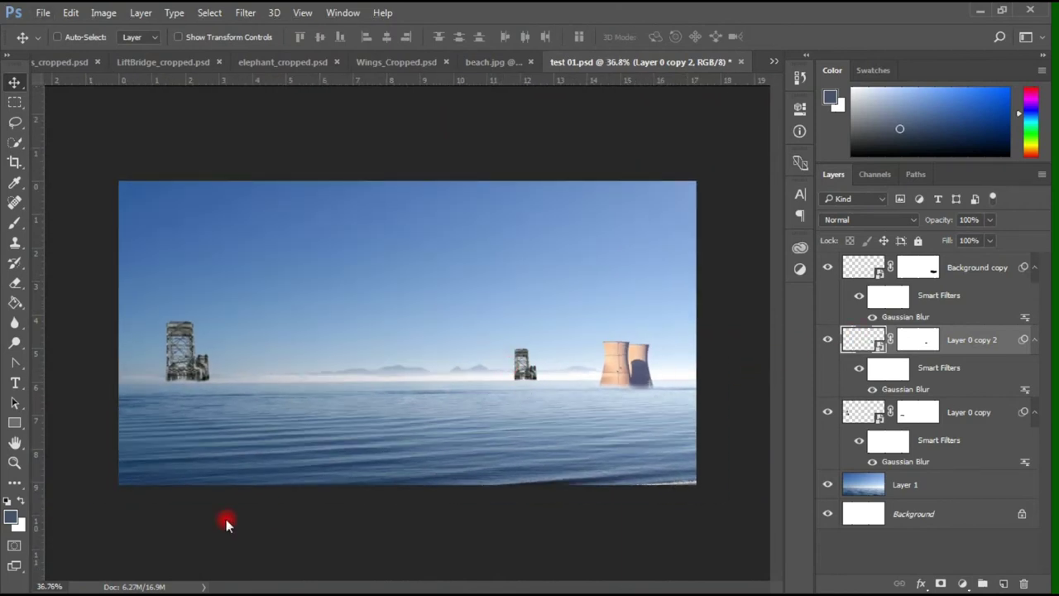
scroll(225, 519, "down", 2)
key("ctrl+shift+alt+n")
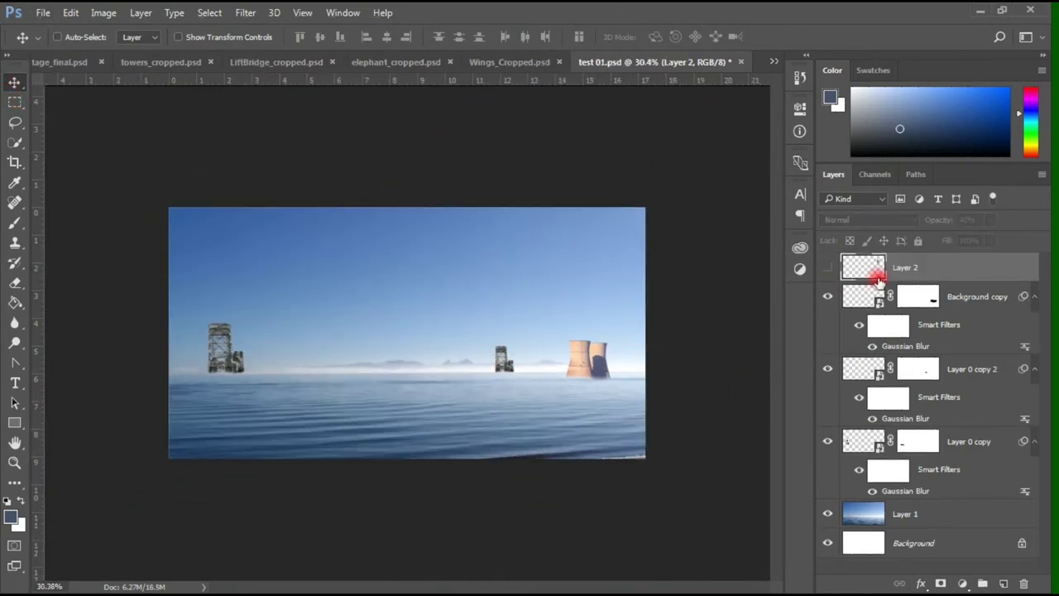
Lasso a teardrop shape above the cooling towers and pick a dark foreground colour
left_click_drag(857, 267, 576, 304)
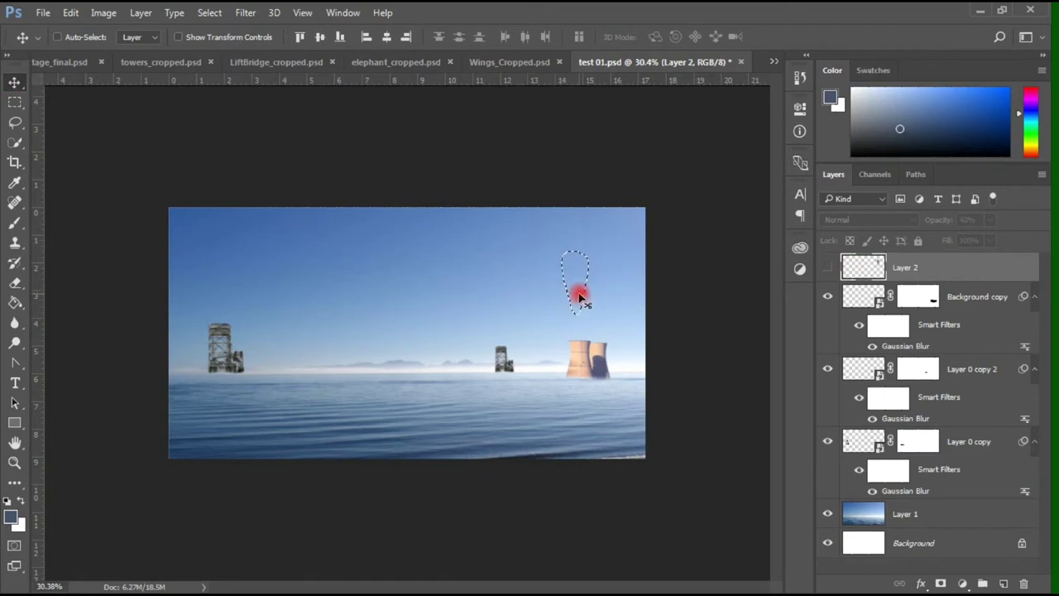
left_click(10, 519)
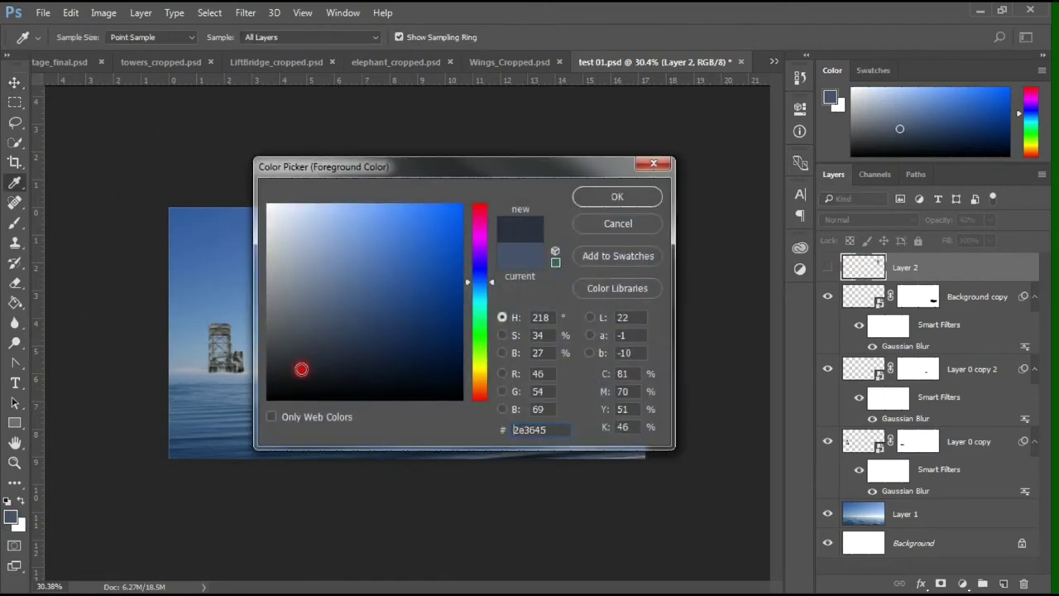
left_click_drag(300, 367, 269, 441)
left_click(610, 199)
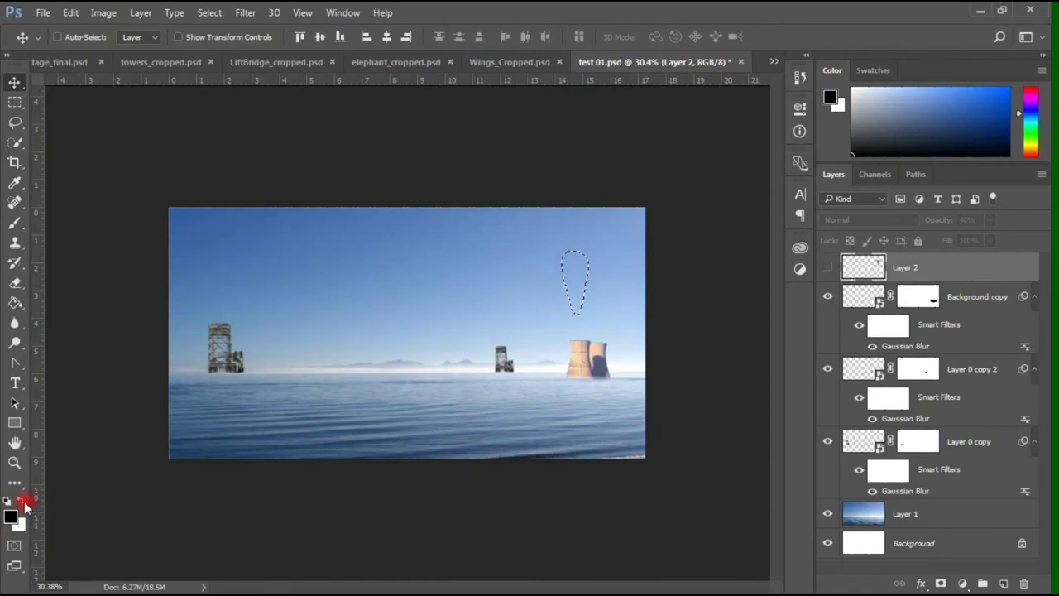
Fill the teardrop selection on Layer 2 with Render > Clouds smoke
left_click(246, 16)
left_click(856, 282)
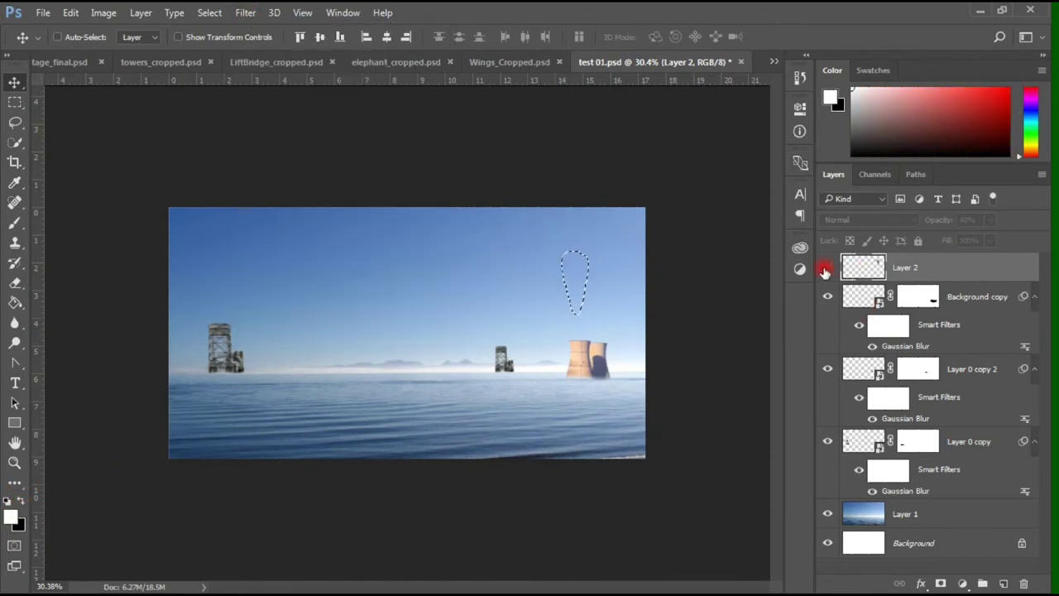
left_click(826, 268)
left_click(245, 12)
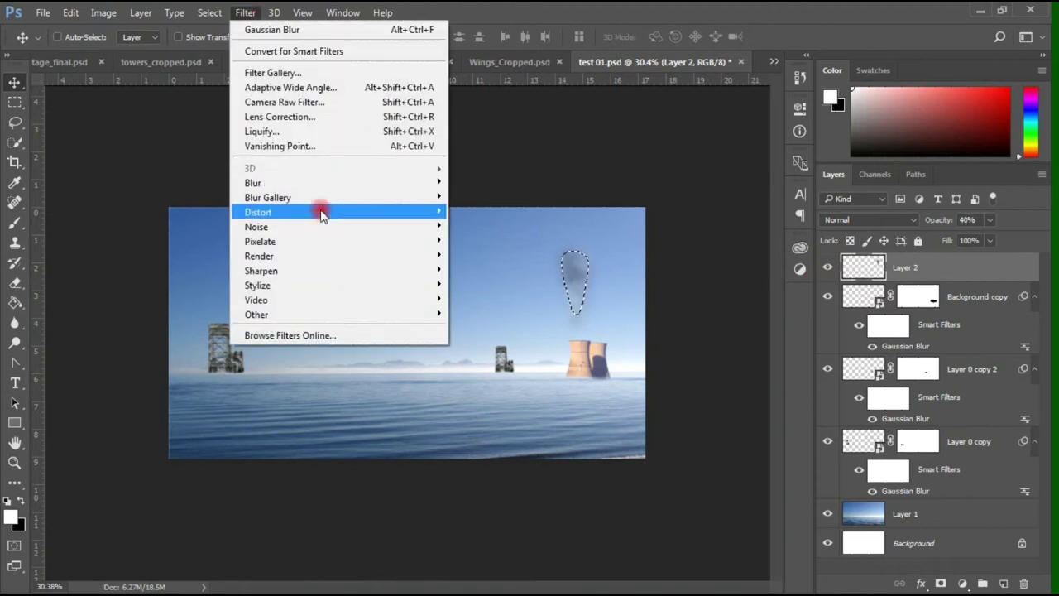
left_click(518, 263)
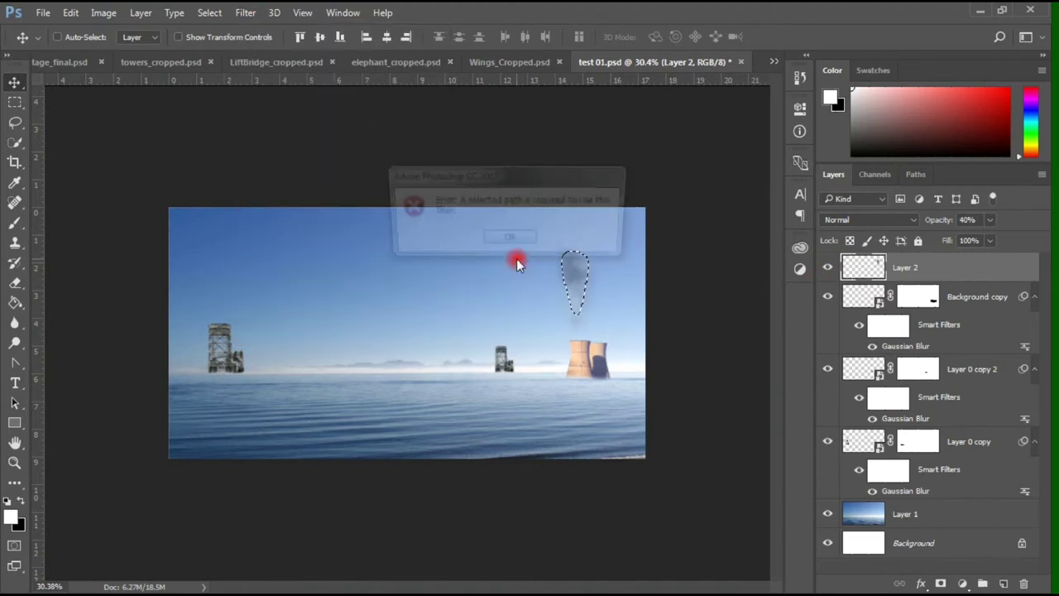
left_click(530, 238)
left_click(875, 269)
left_click(246, 13)
mouse_move(259, 256)
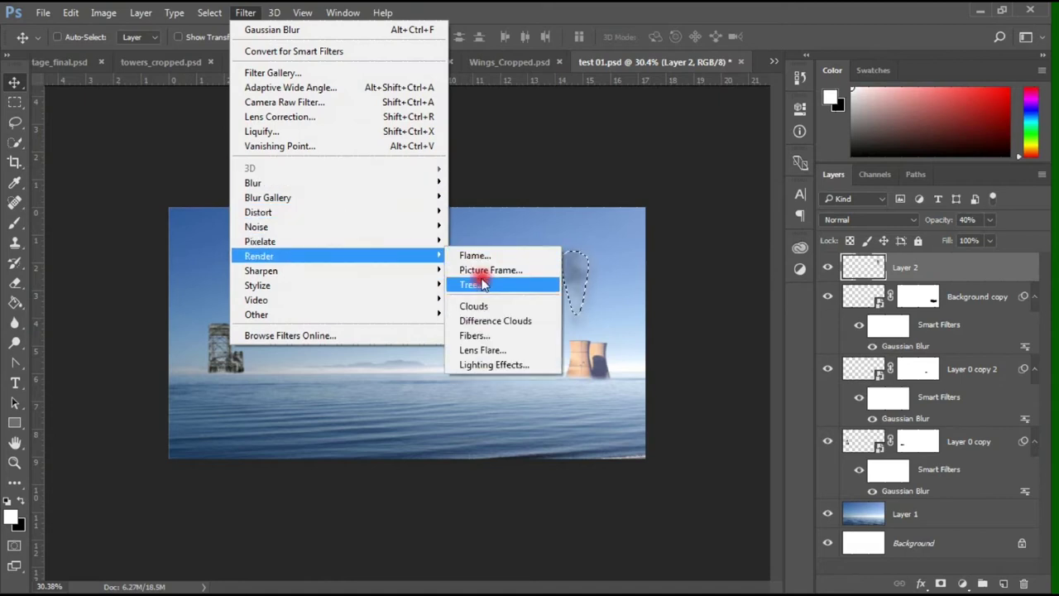
left_click(479, 305)
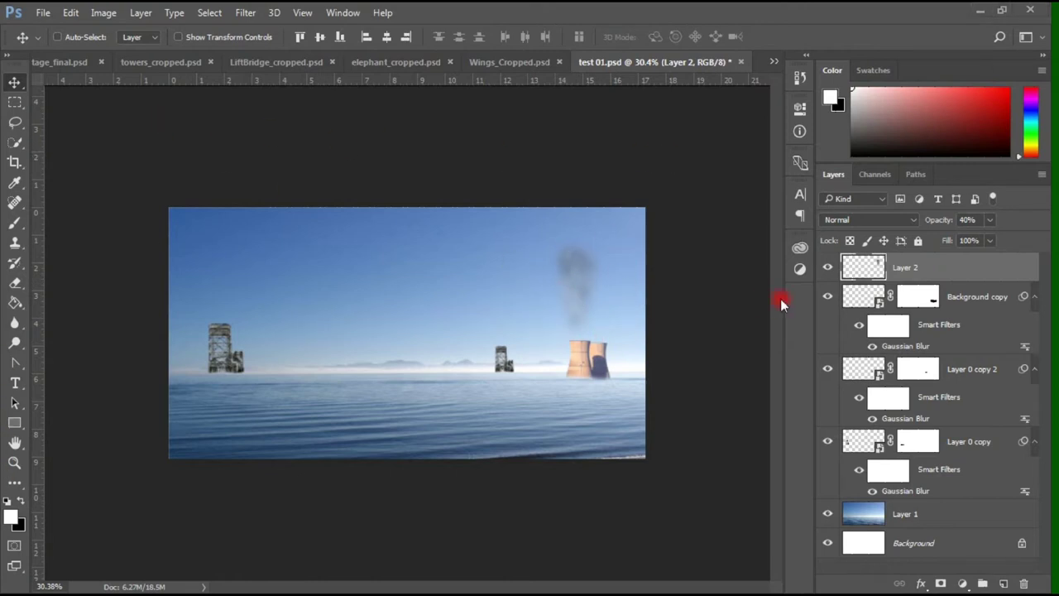
Deselect and set the smoke layer's opacity to 41%
left_click(209, 13)
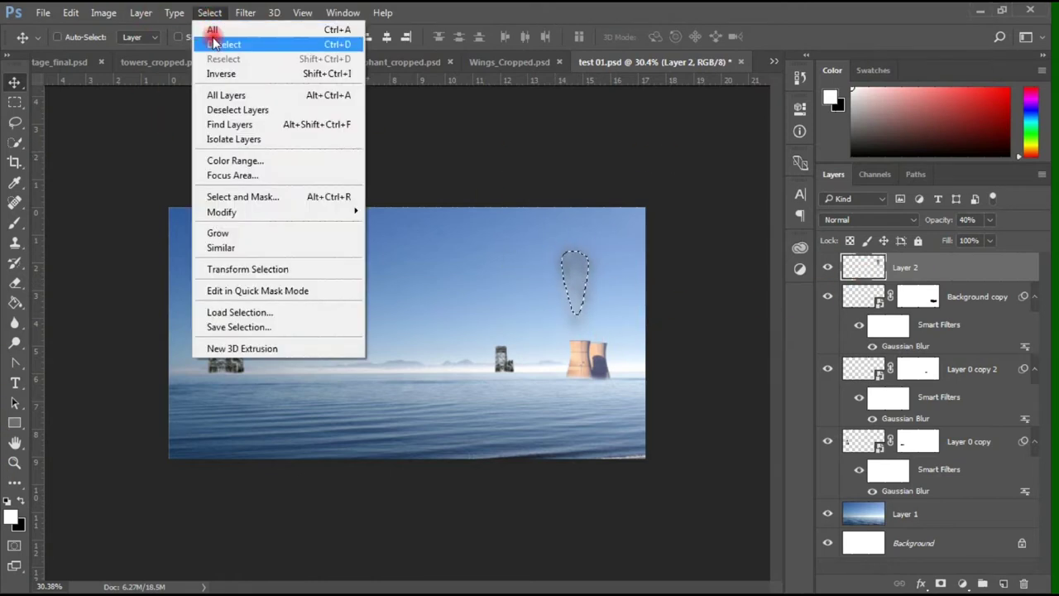
left_click(359, 45)
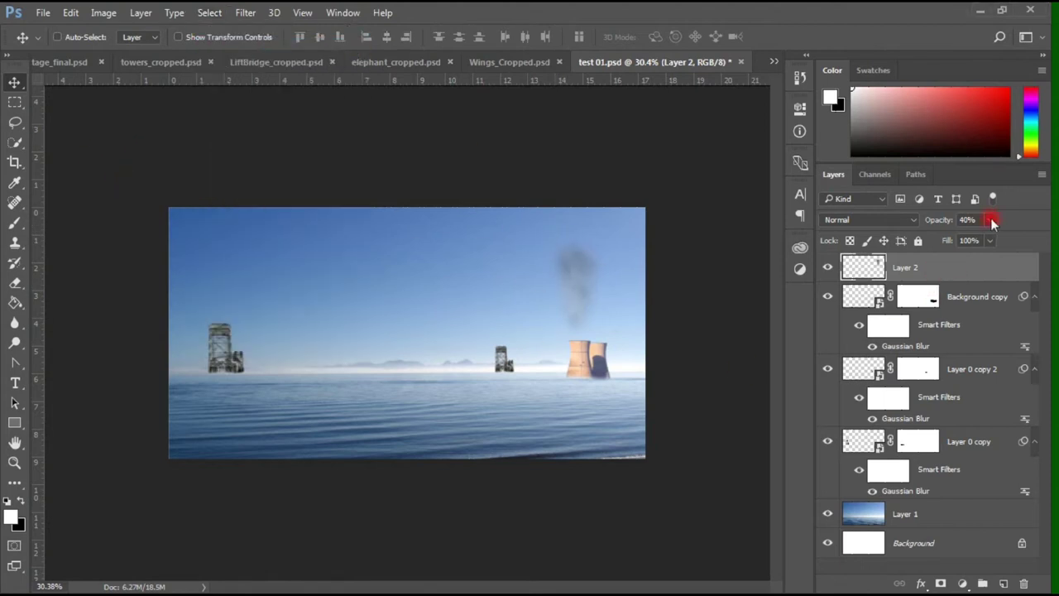
left_click_drag(983, 239, 1037, 240)
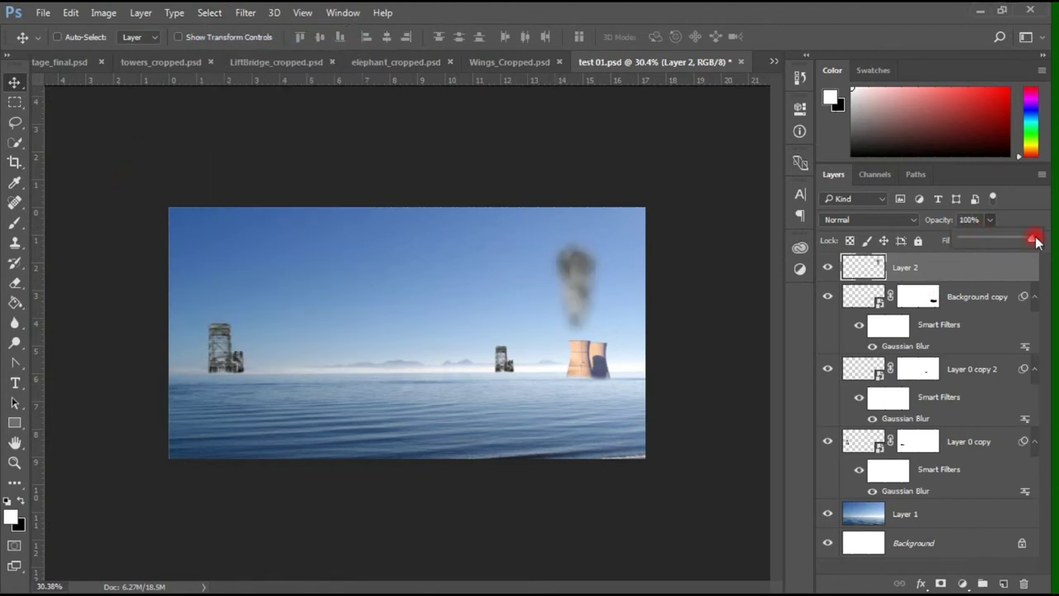
left_click(994, 220)
left_click_drag(955, 239, 948, 239)
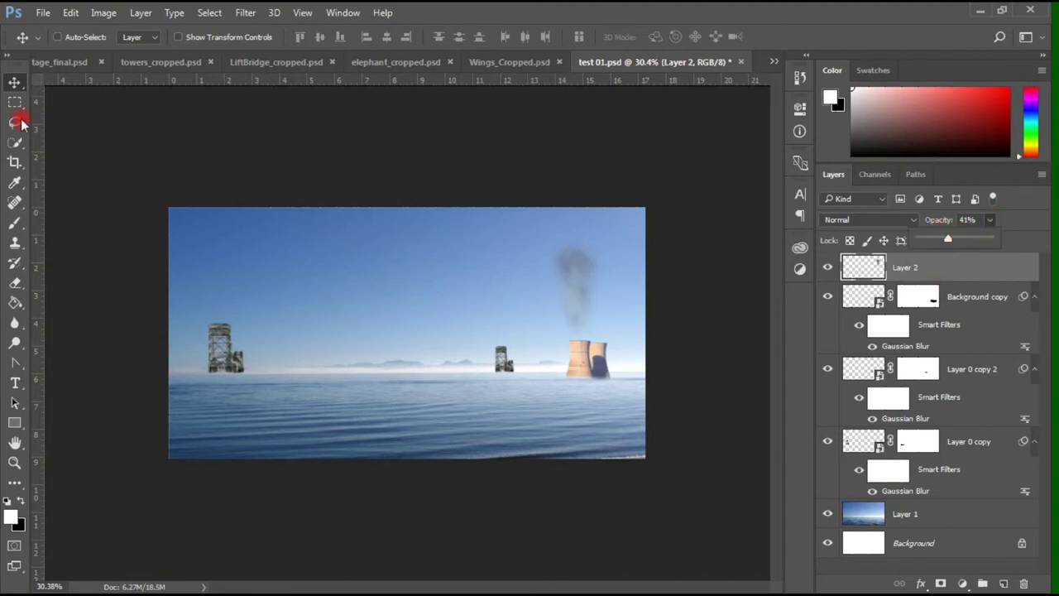
left_click(17, 85)
Show the Background copy cut-out in elephant_cropped.psd and drag it into test 01.psd
left_click(509, 62)
left_click(414, 63)
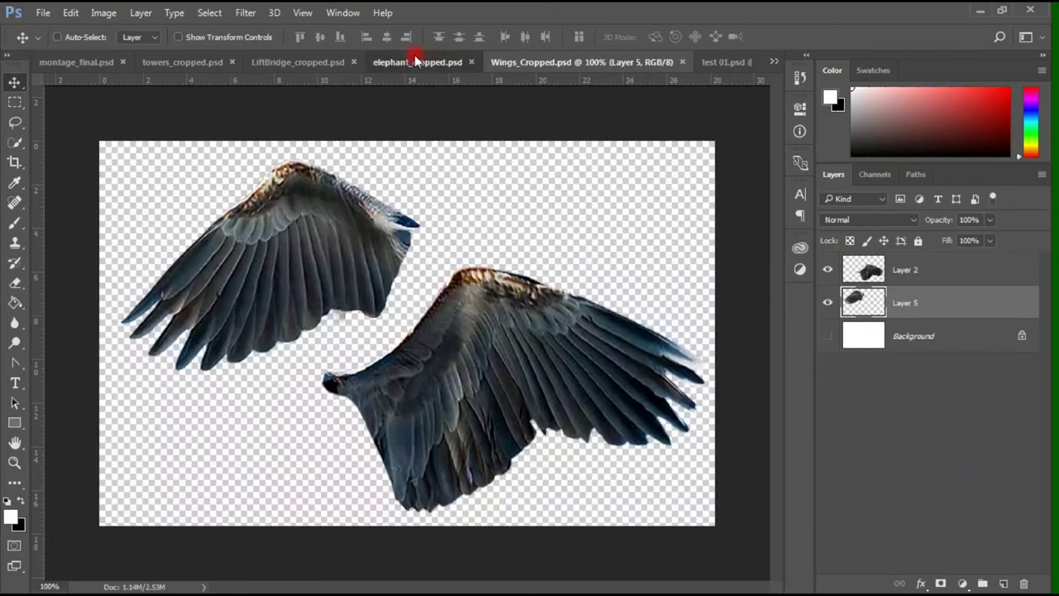
left_click_drag(828, 300, 827, 329)
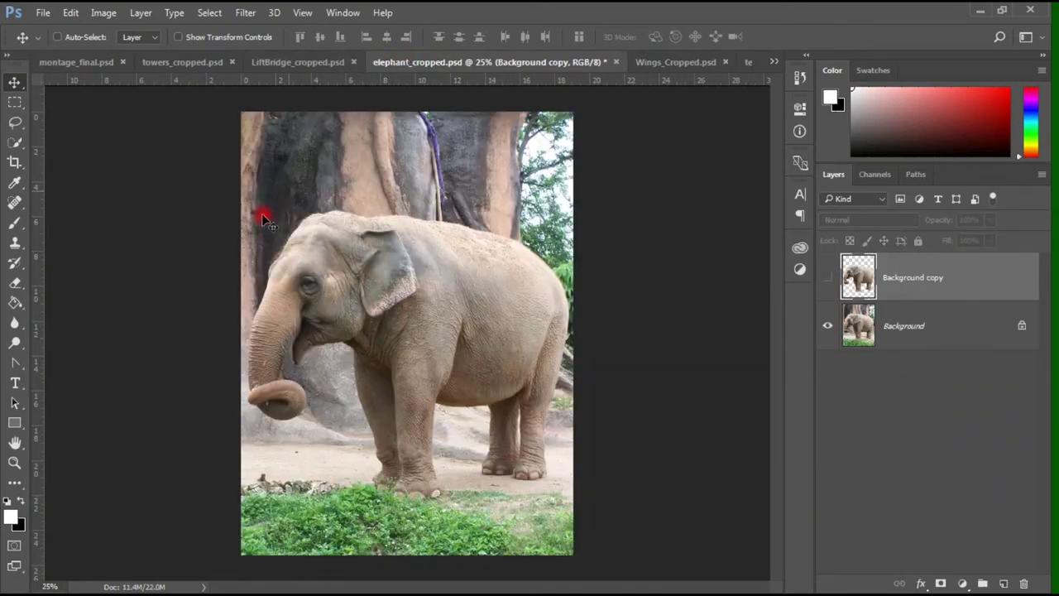
left_click(827, 277)
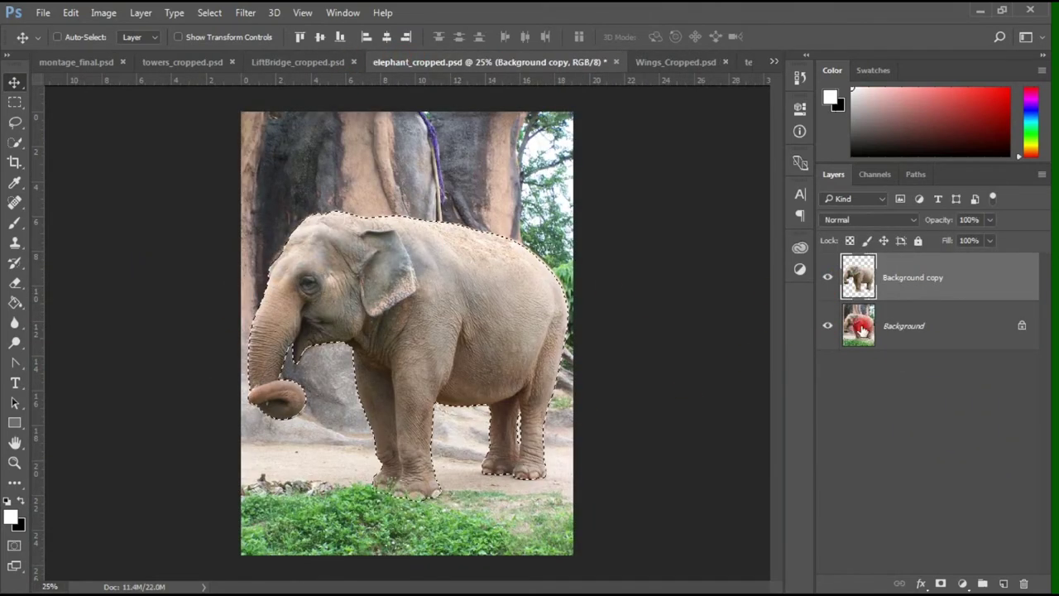
left_click(827, 326)
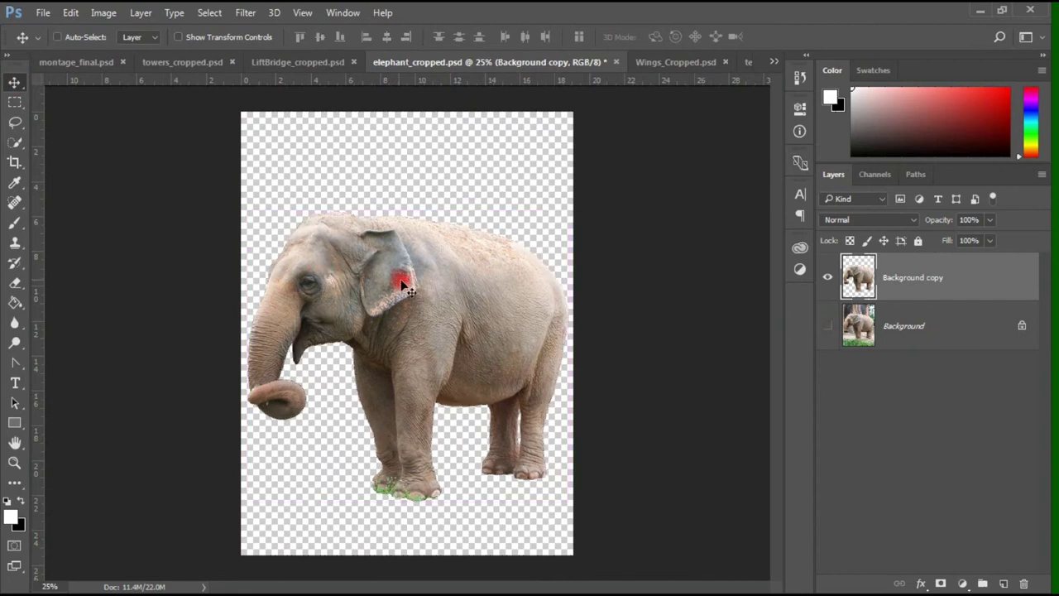
mouse_move(406, 281)
left_mouse_down()
mouse_move(699, 77)
mouse_move(451, 364)
left_mouse_up()
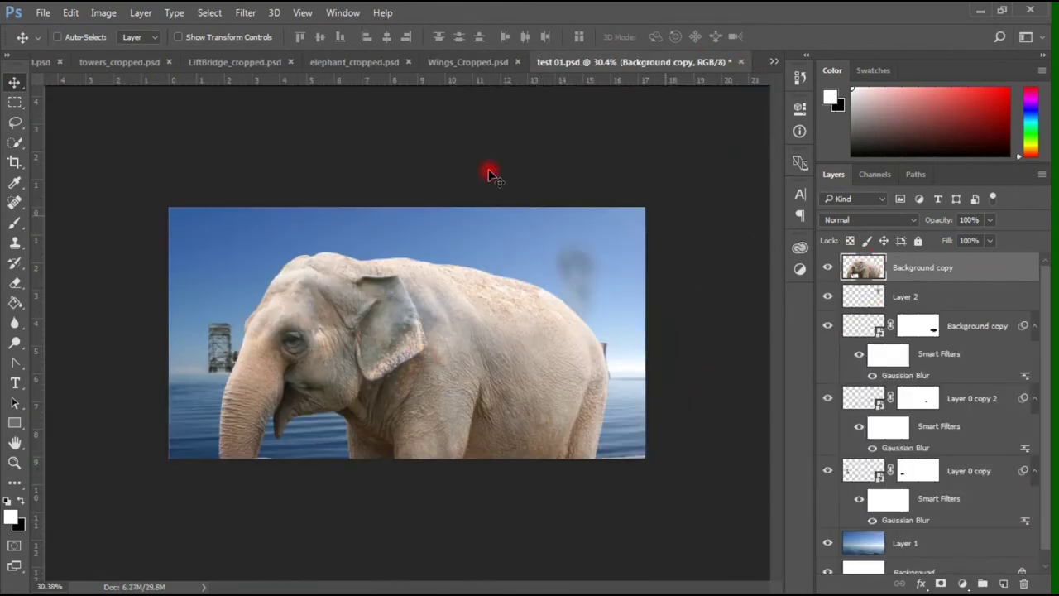
Convert the elephant layer into a smart object
left_click(141, 14)
mouse_move(202, 303)
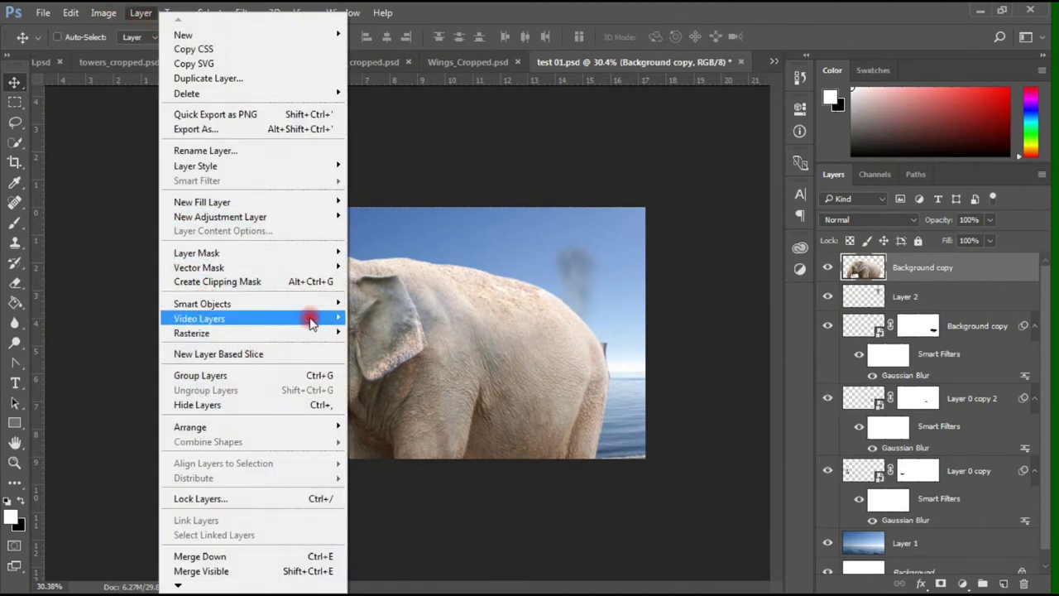
left_click(495, 304)
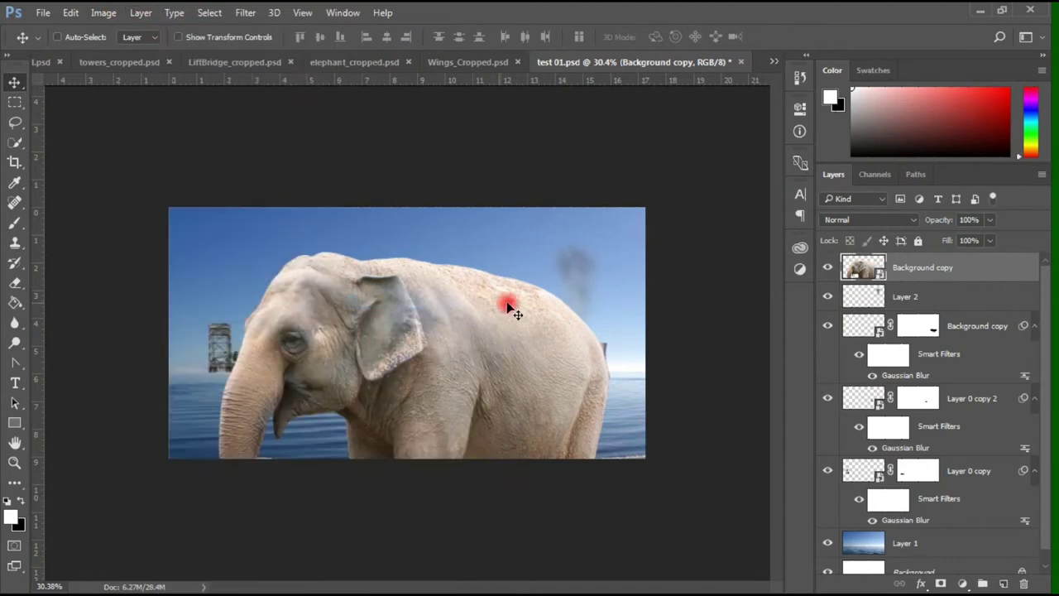
left_click(119, 13)
left_click(139, 13)
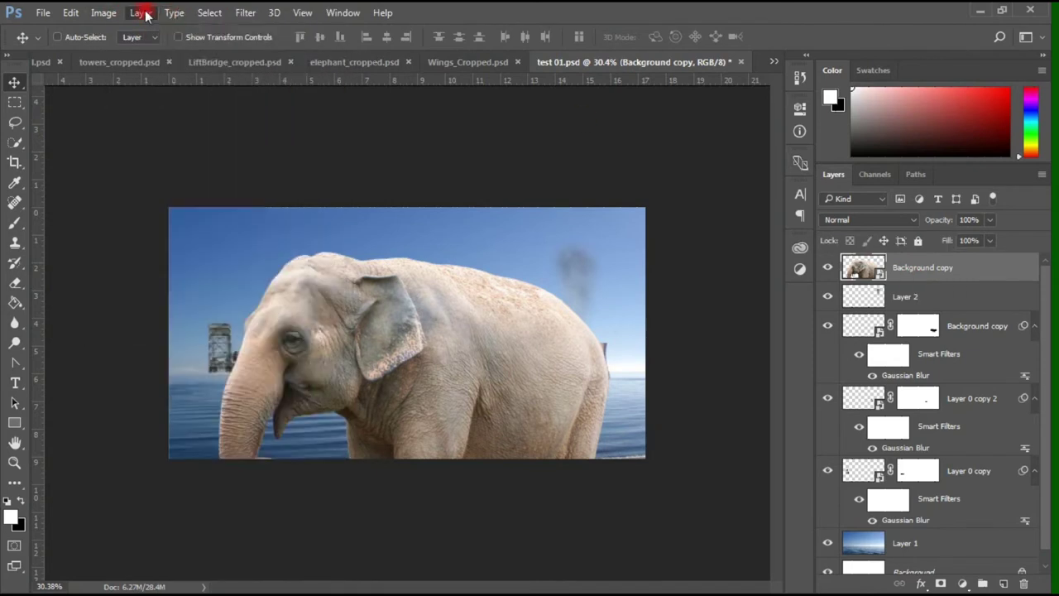
left_click(70, 12)
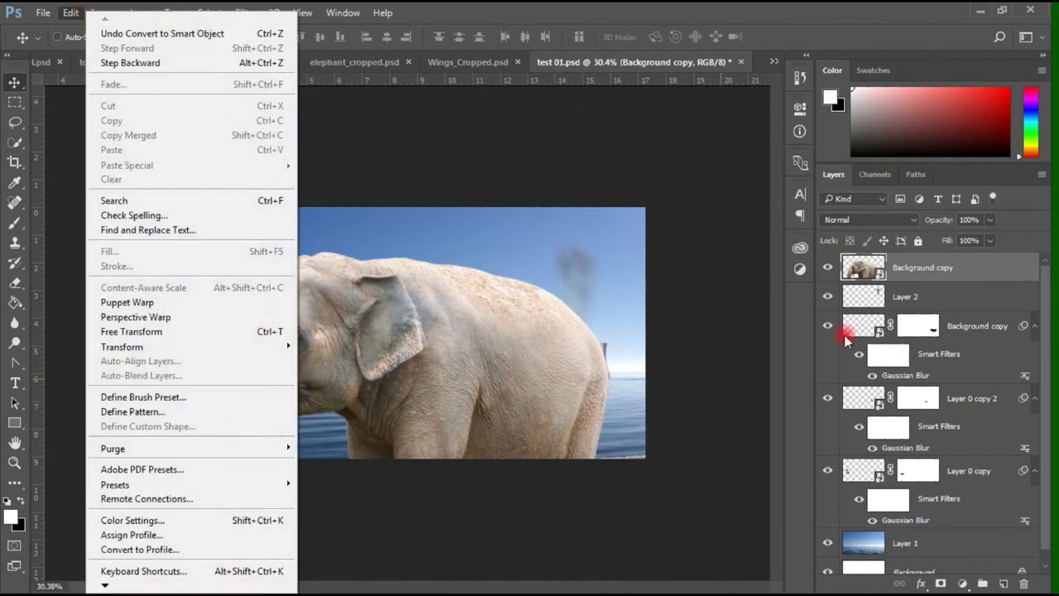
left_click(154, 12)
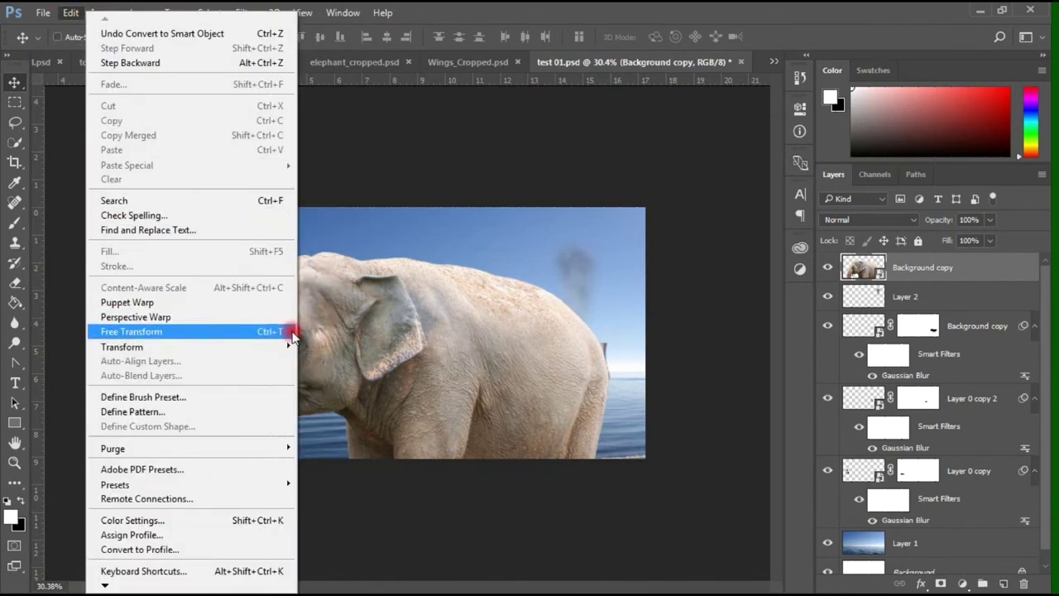
Scale the elephant to 33.75%, lower it into the sea, commit, and add a layer mask
left_click(291, 333)
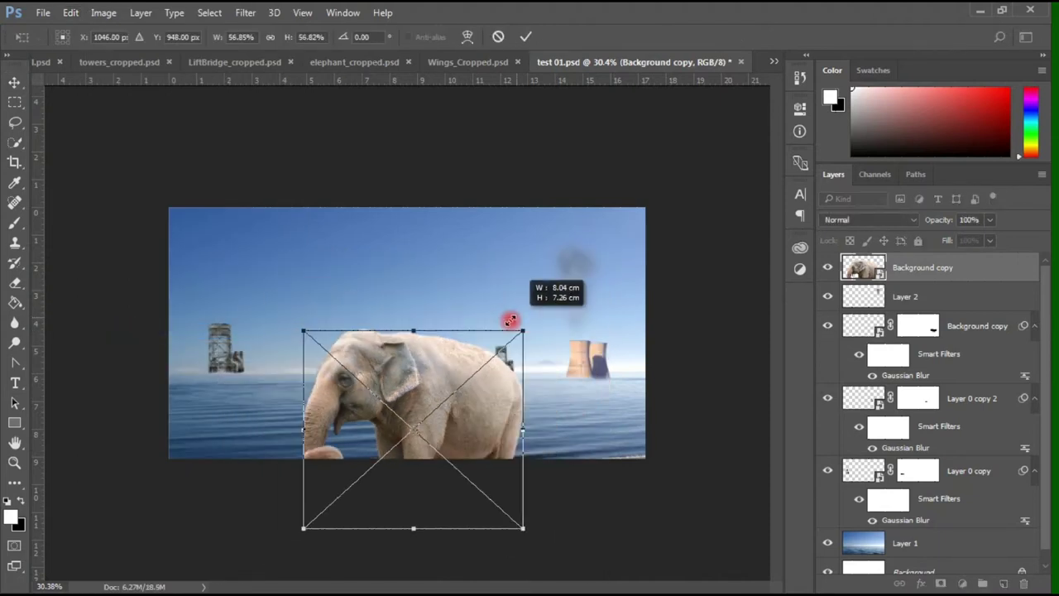
left_click_drag(611, 252, 510, 335)
left_click_drag(481, 406, 443, 321)
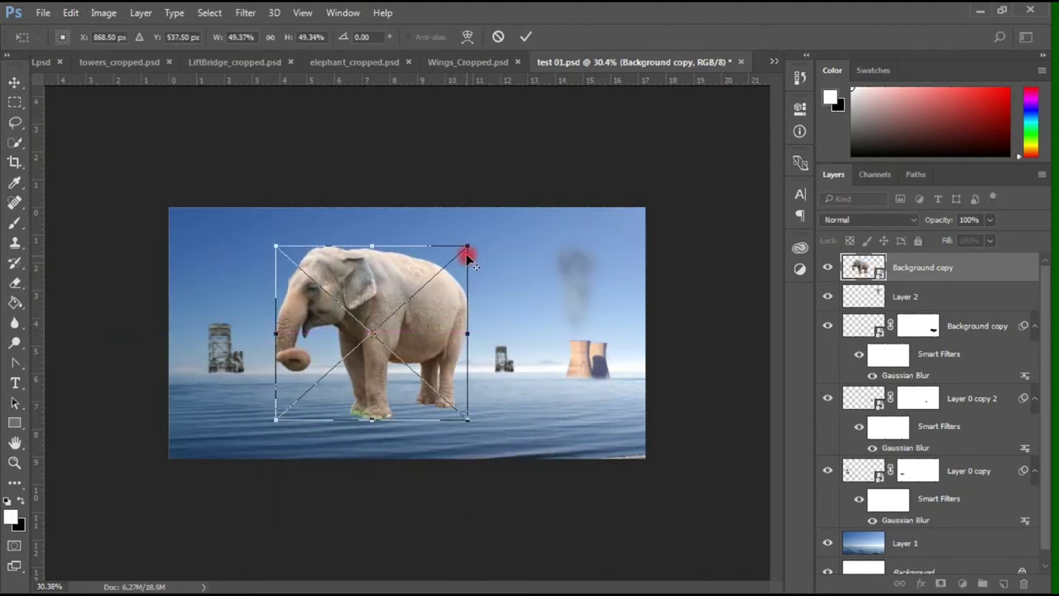
left_click_drag(473, 246, 438, 273)
left_click_drag(420, 310, 415, 341)
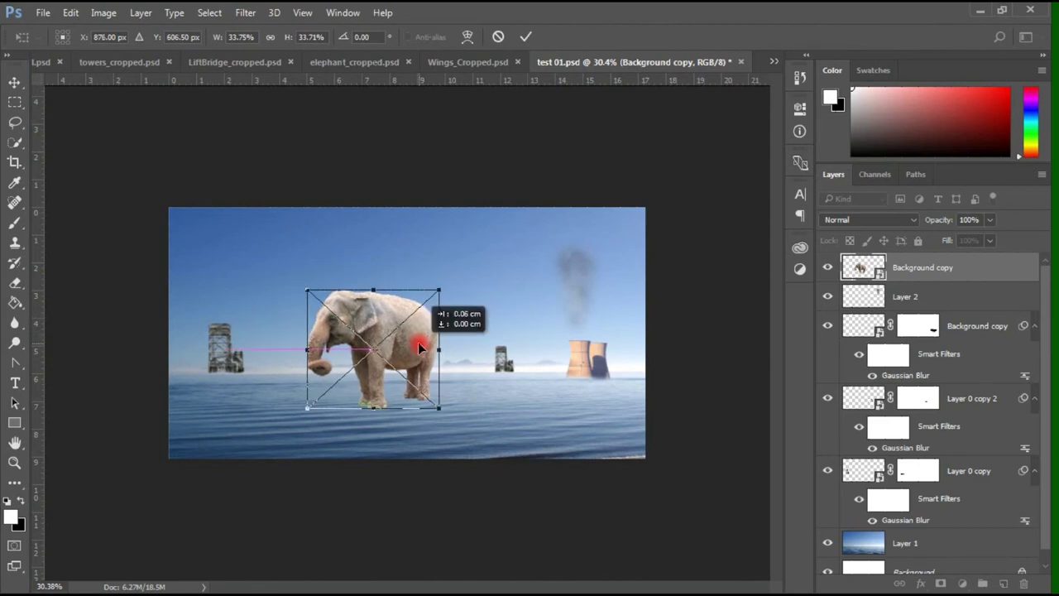
left_click_drag(416, 341, 435, 356)
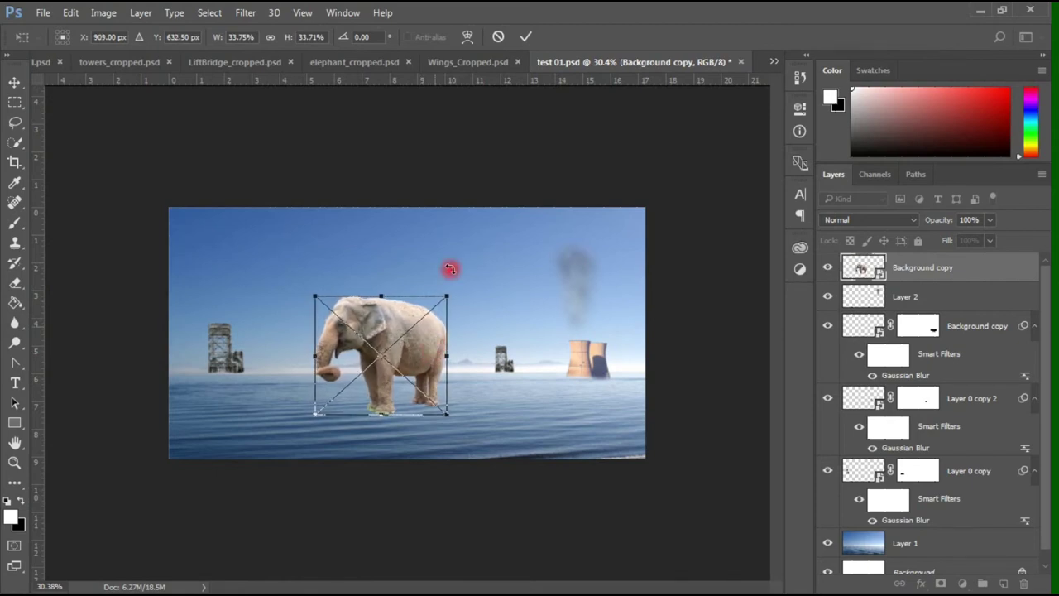
left_click(526, 36)
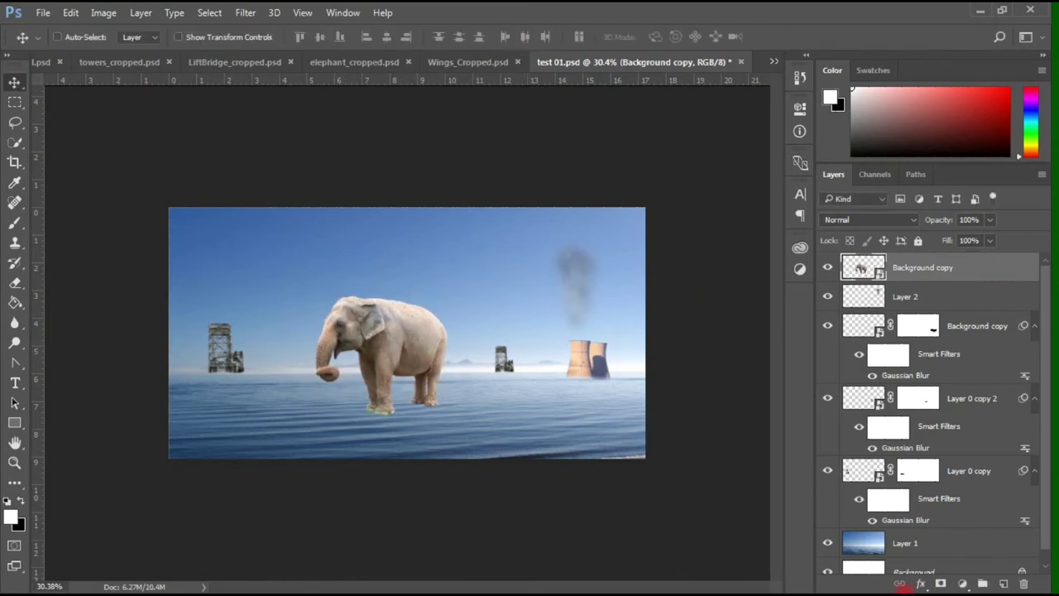
left_click(940, 584)
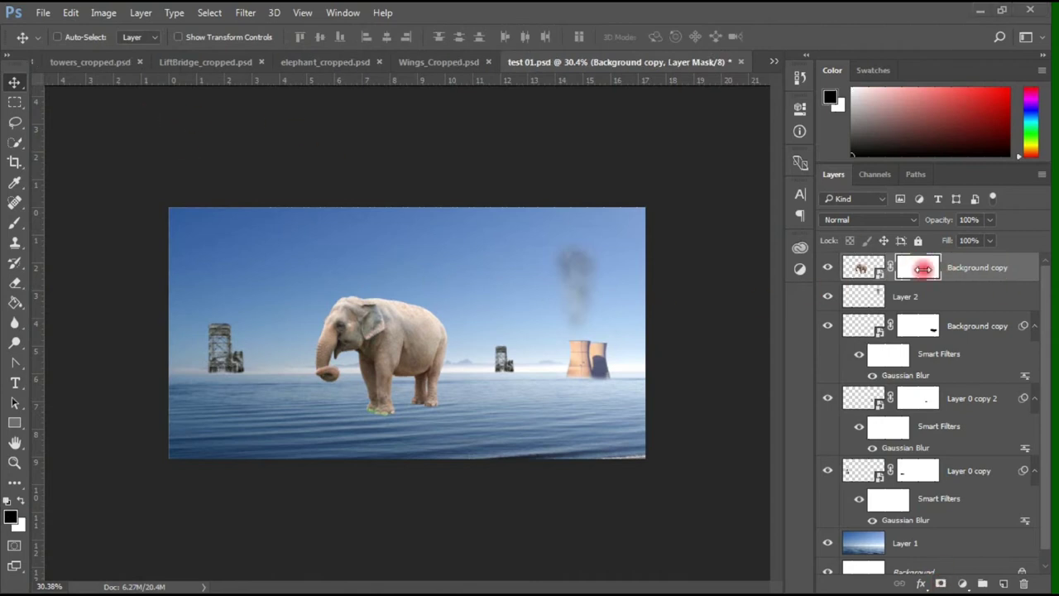
Brush black on the elephant's layer mask over the lower legs so they fade into the water
right_click(18, 232)
left_click(151, 220)
scroll(429, 408, "up", 2)
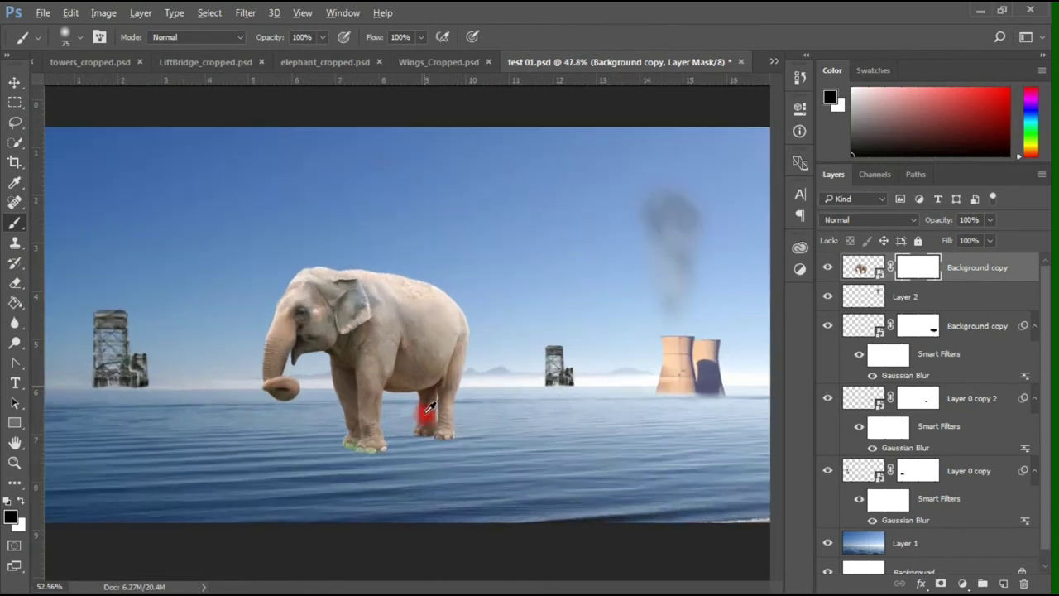
scroll(429, 414, "up", 3)
scroll(437, 435, "up", 2)
scroll(453, 428, "down", 2)
scroll(414, 381, "left", 1)
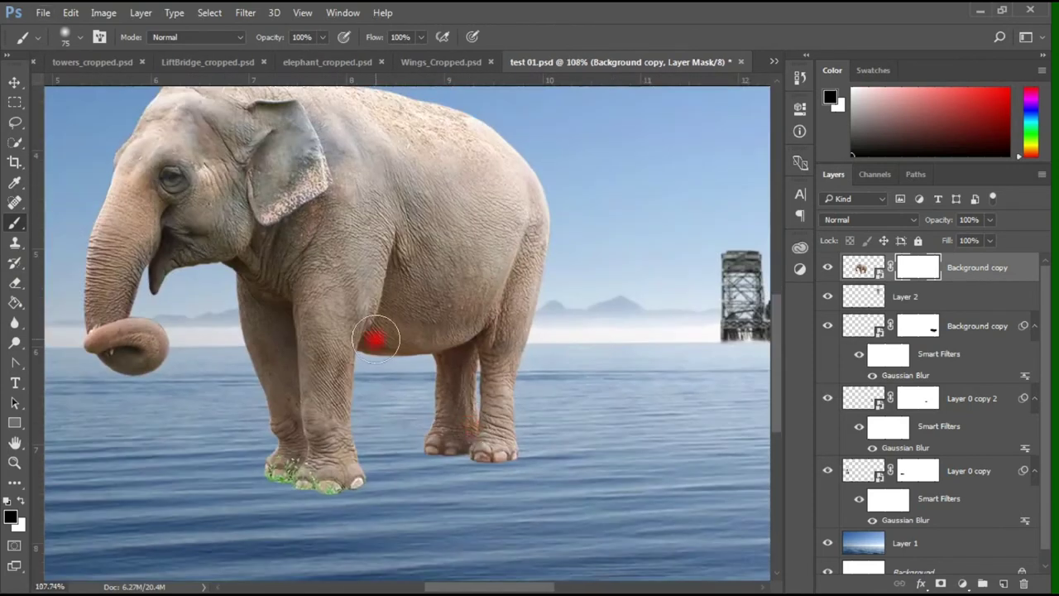
mouse_move(488, 455)
left_mouse_down()
mouse_move(543, 492)
mouse_move(481, 487)
mouse_move(586, 466)
mouse_move(563, 464)
mouse_move(466, 537)
mouse_move(438, 513)
mouse_move(314, 499)
mouse_move(413, 484)
left_mouse_up()
scroll(381, 433, "down", 3)
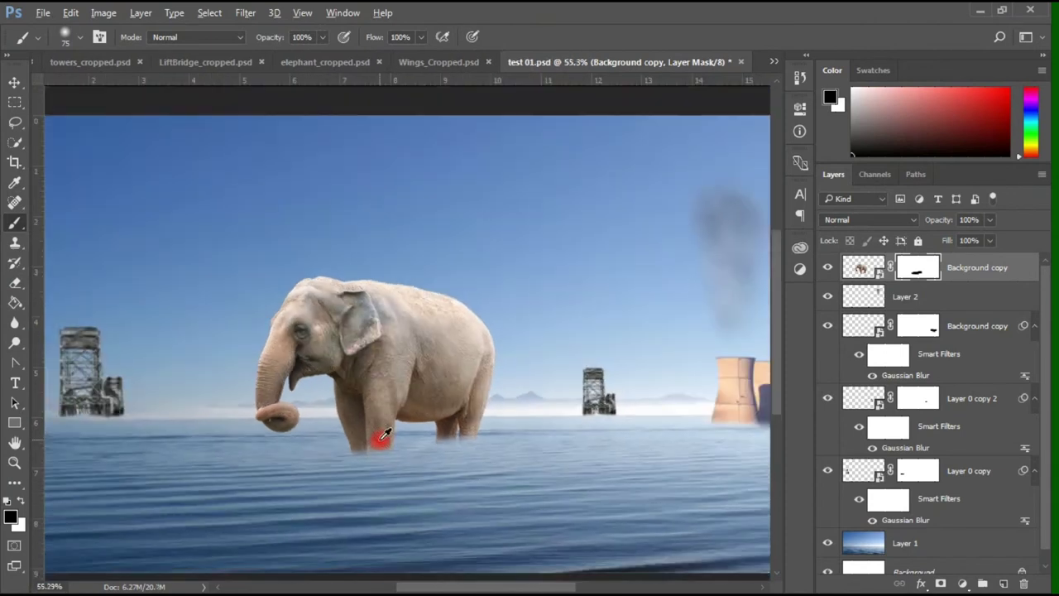
scroll(381, 433, "down", 2)
scroll(383, 432, "up", 2)
left_click(17, 80)
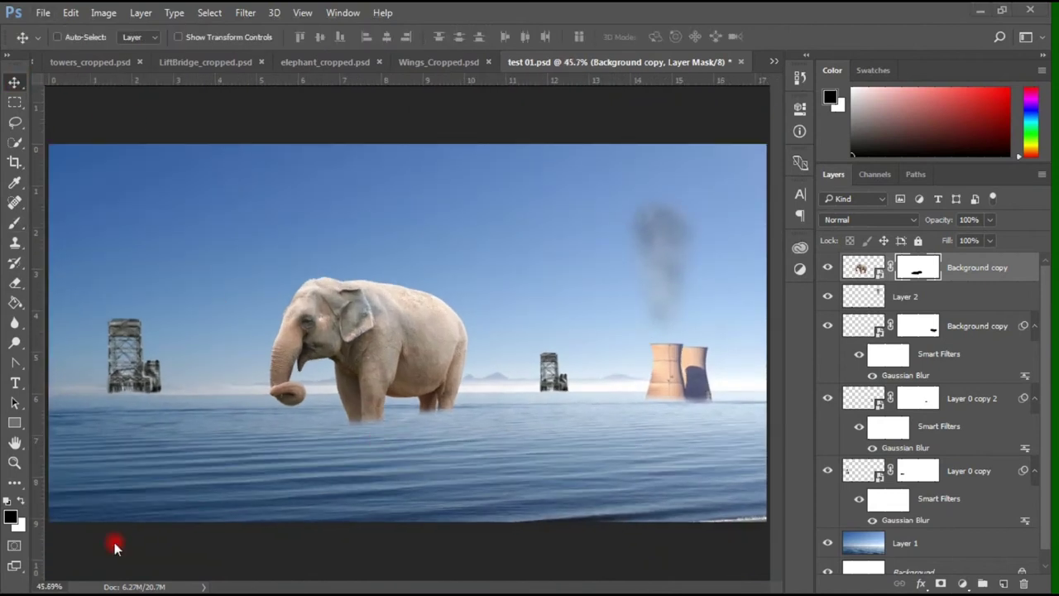
Make Layer 1 active and draw an elliptical selection around the elephant's legs
left_click(932, 546)
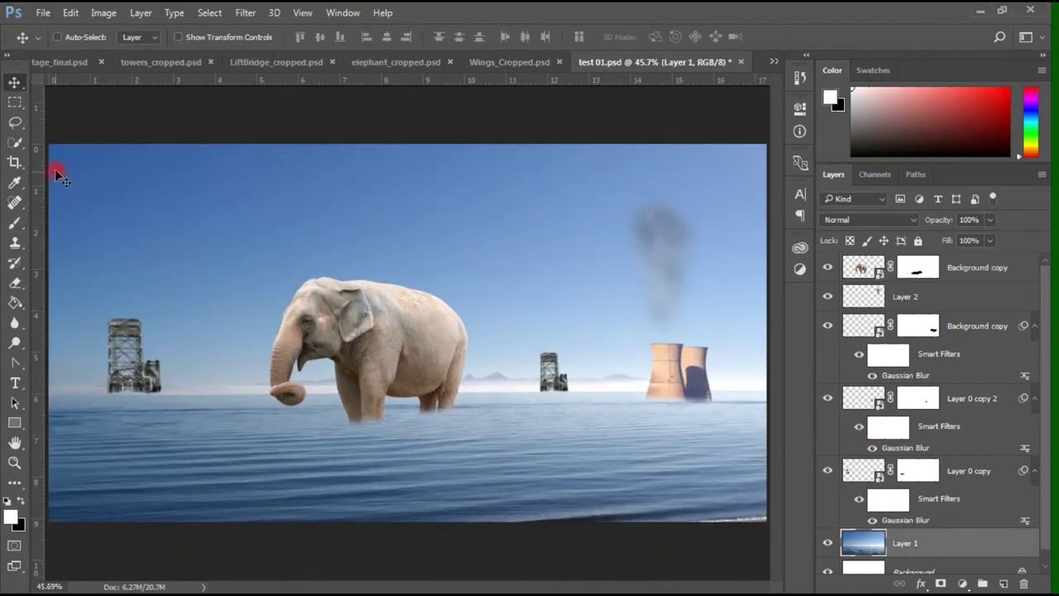
left_click(15, 101)
right_click(15, 101)
left_click(74, 120)
scroll(427, 430, "up", 2)
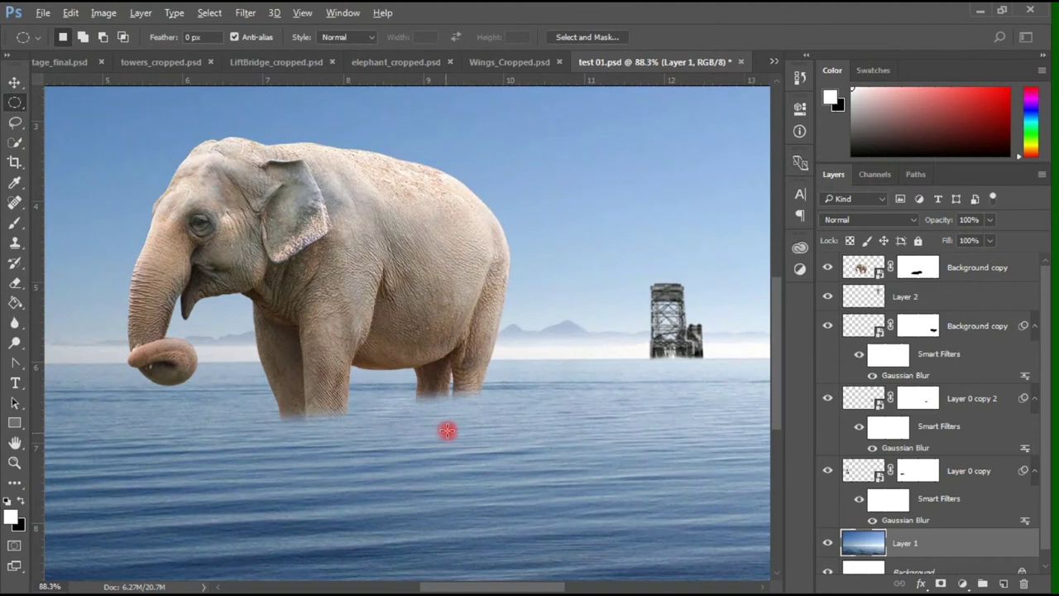
left_click_drag(447, 430, 369, 406)
key("v")
left_click_drag(265, 397, 417, 416)
key("ctrl+z")
Transform the oval selection larger around the legs, then deselect it
left_click(15, 101)
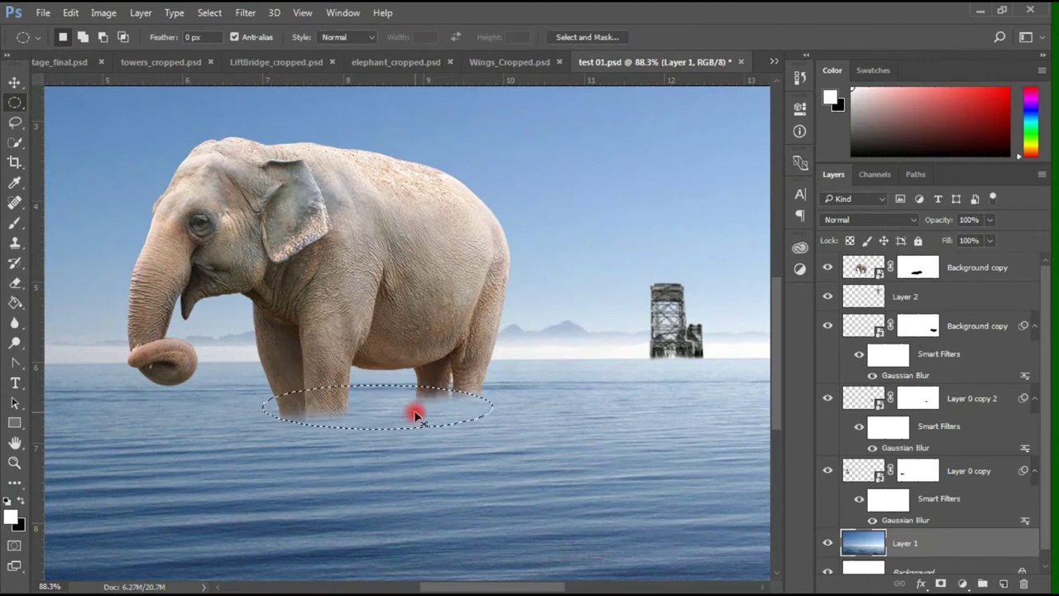
key("ctrl+t")
left_click_drag(492, 384, 518, 377)
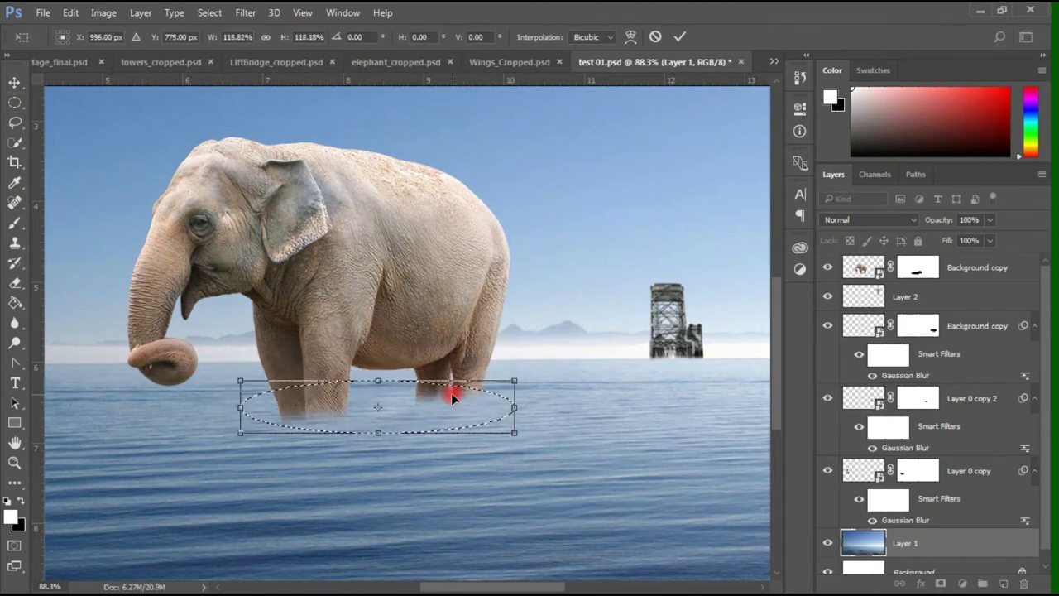
key("m")
left_click(471, 237)
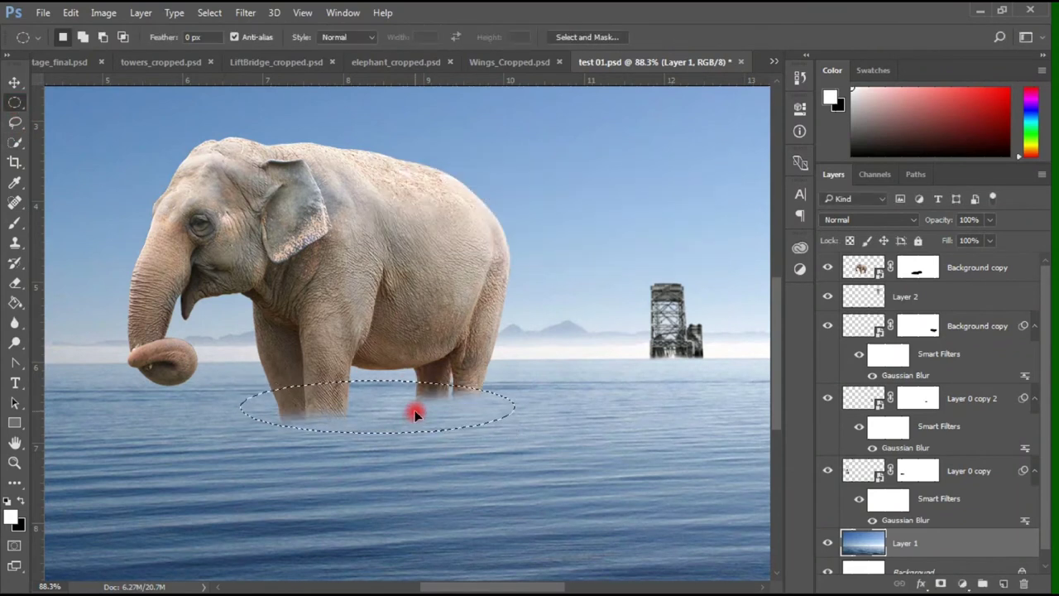
key("ctrl+d")
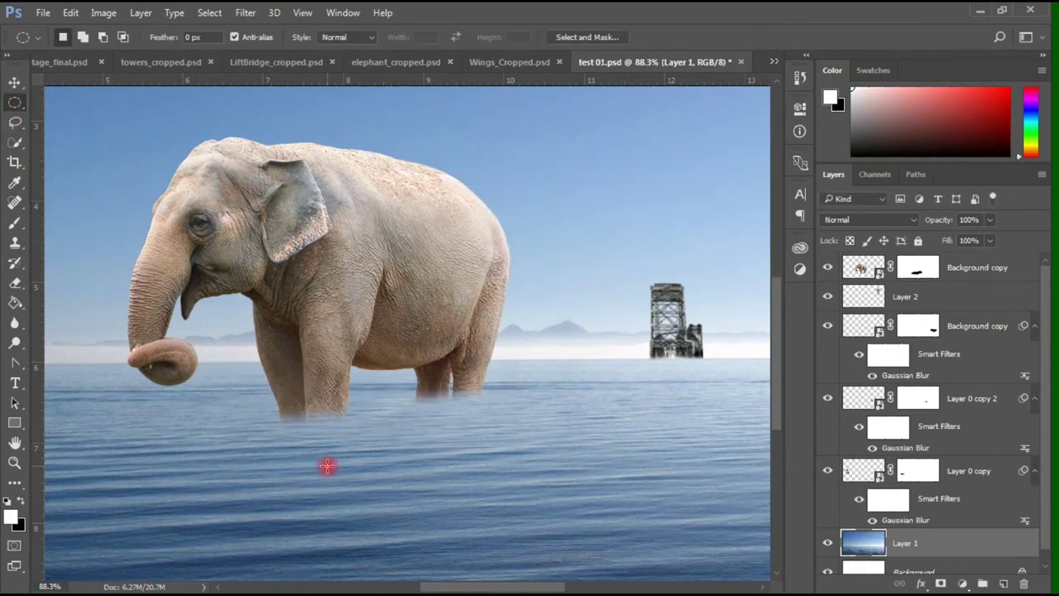
Redraw a wide elliptical selection of water around the elephant's legs
left_click_drag(297, 421, 439, 387)
mouse_move(418, 423)
left_mouse_down()
mouse_move(454, 383)
mouse_move(245, 431)
left_mouse_up()
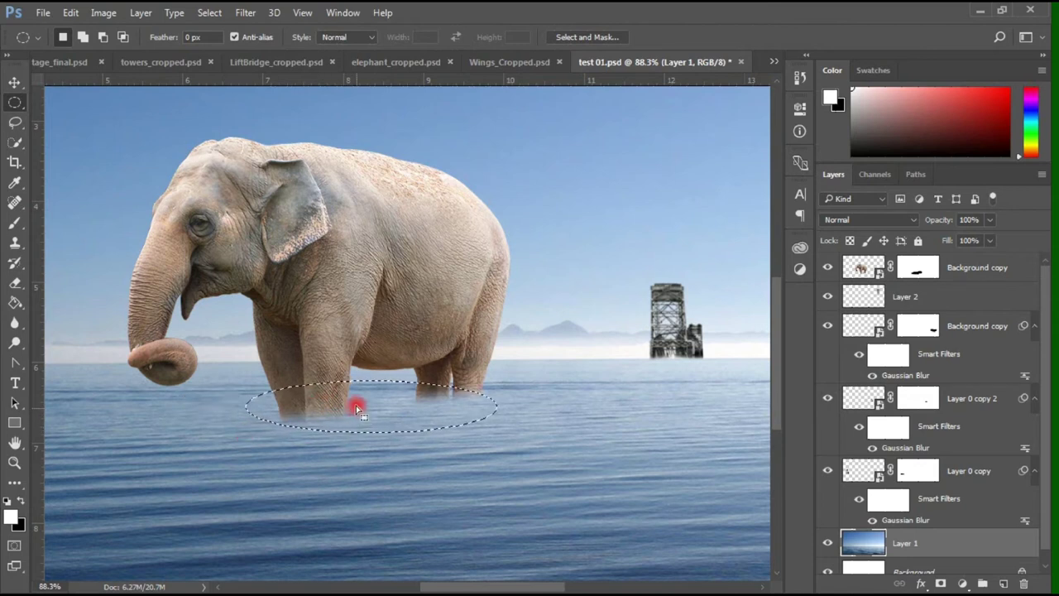
left_click(15, 83)
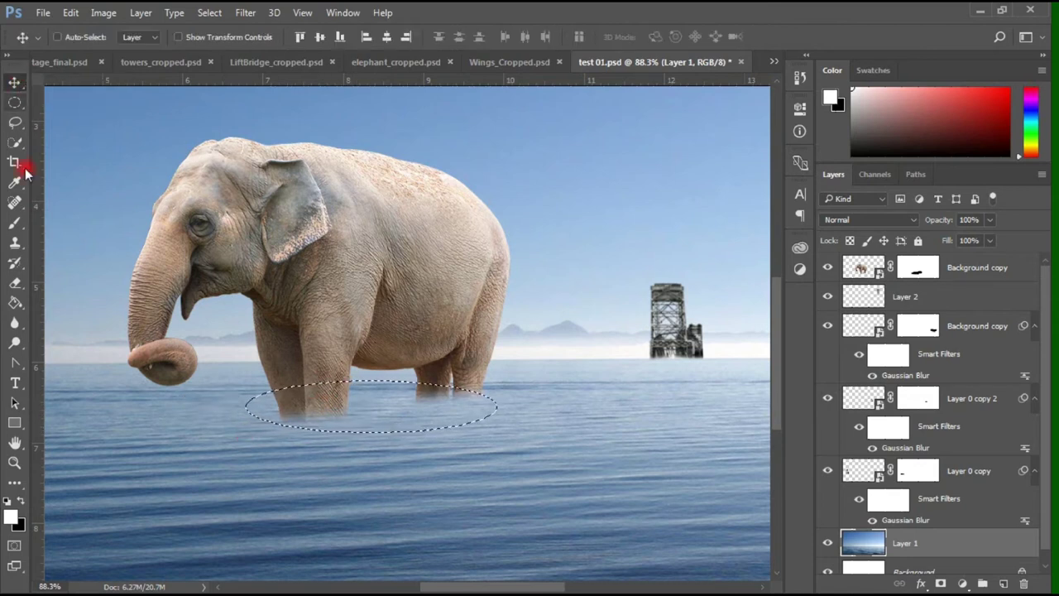
left_click(109, 540)
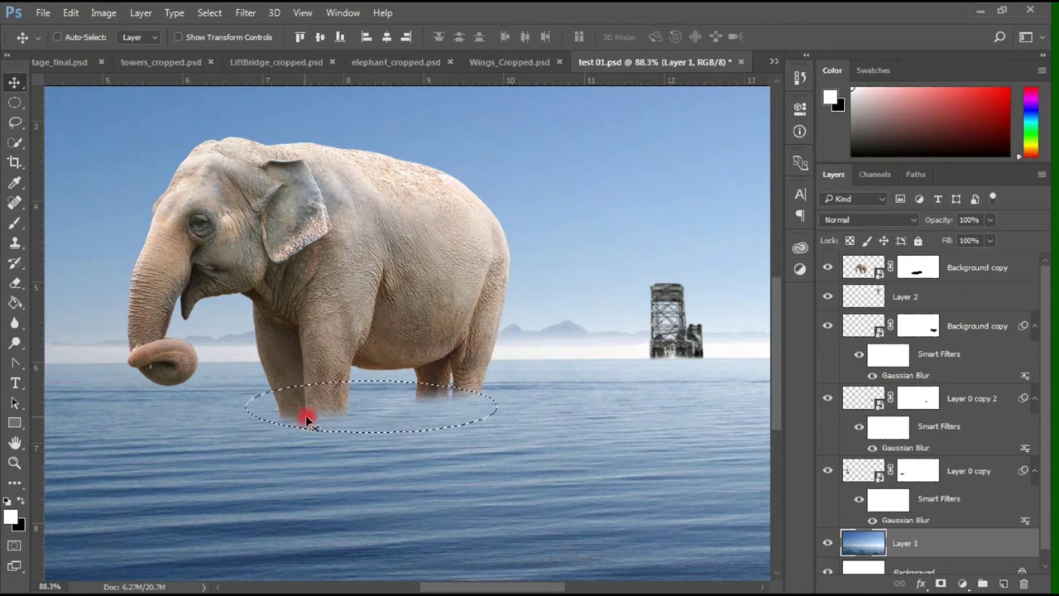
left_click(15, 103)
left_click(334, 411)
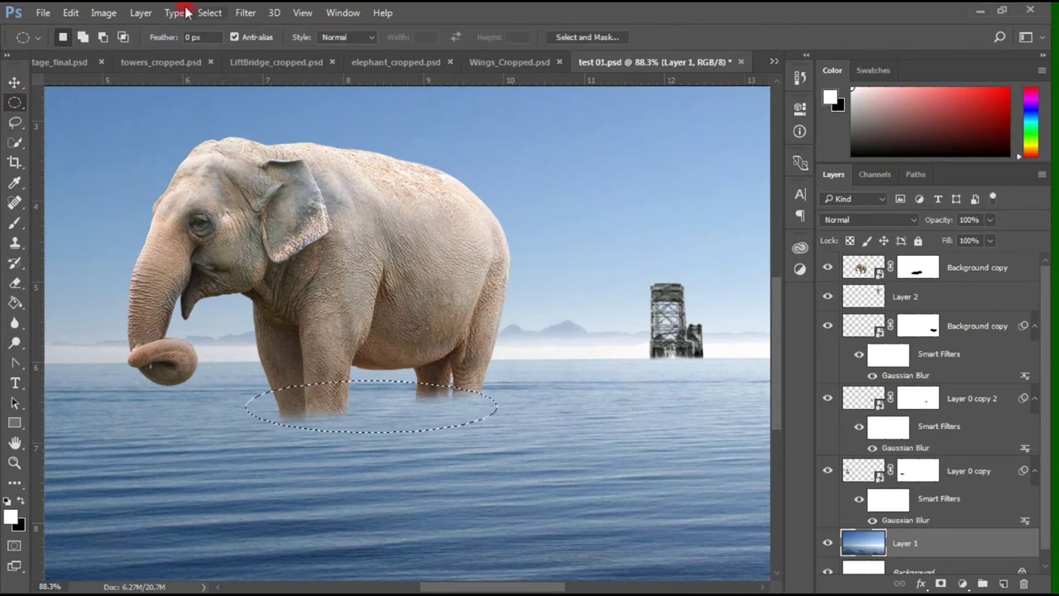
left_click(245, 12)
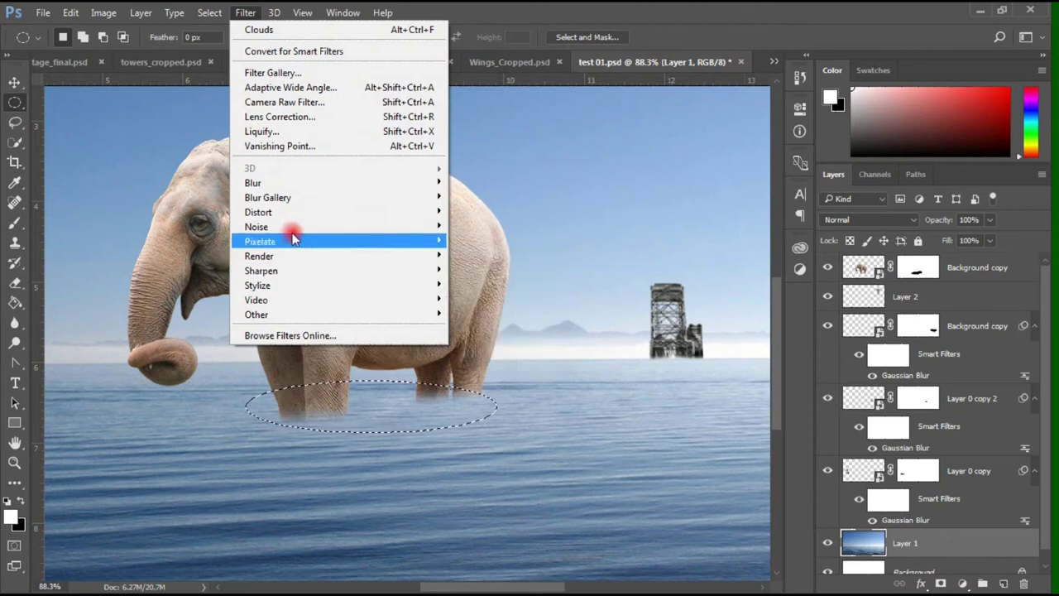
mouse_move(258, 212)
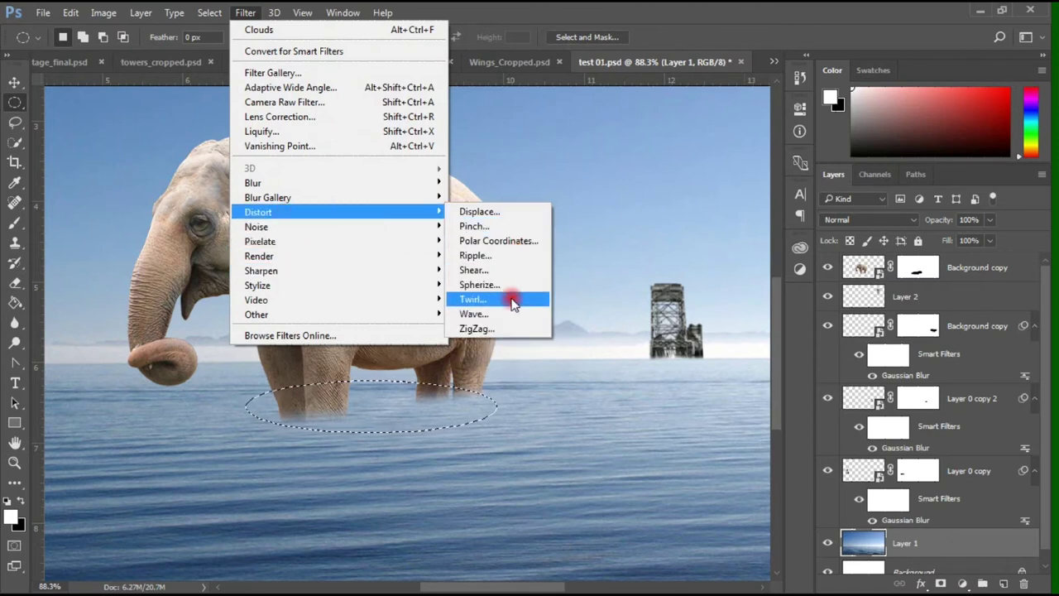
Preview a strong Twirl distortion on the oval of water, then cancel it
left_click(512, 303)
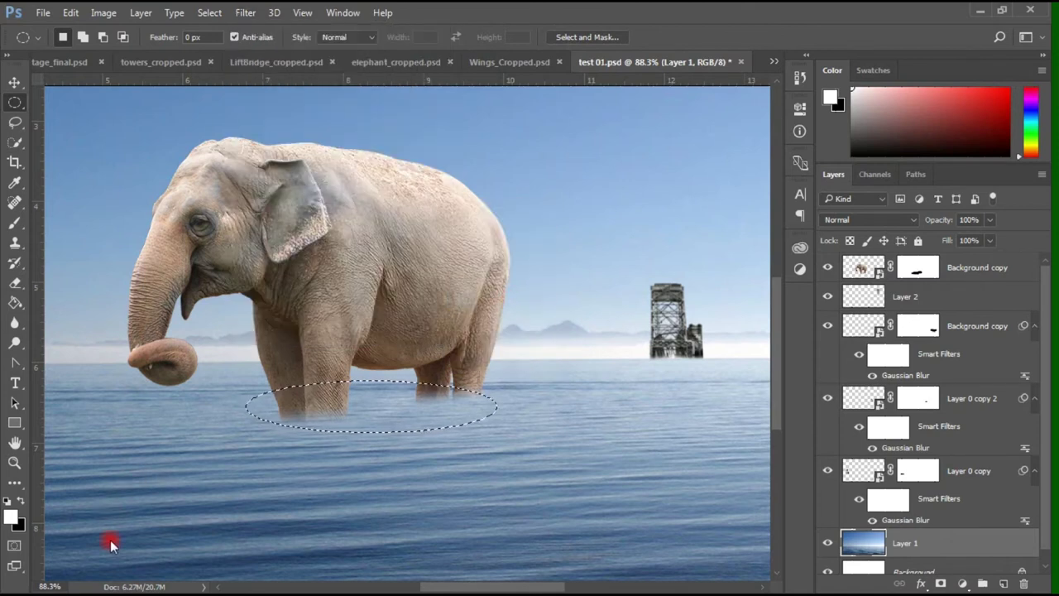
mouse_move(551, 137)
left_mouse_down()
mouse_move(582, 109)
mouse_move(605, 109)
left_mouse_up()
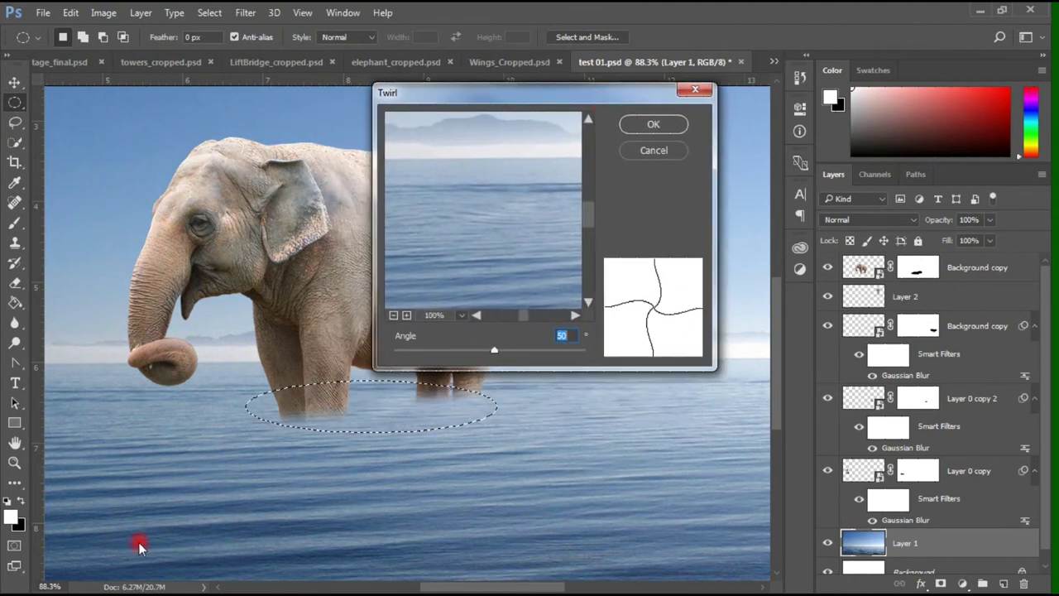
left_click(394, 315)
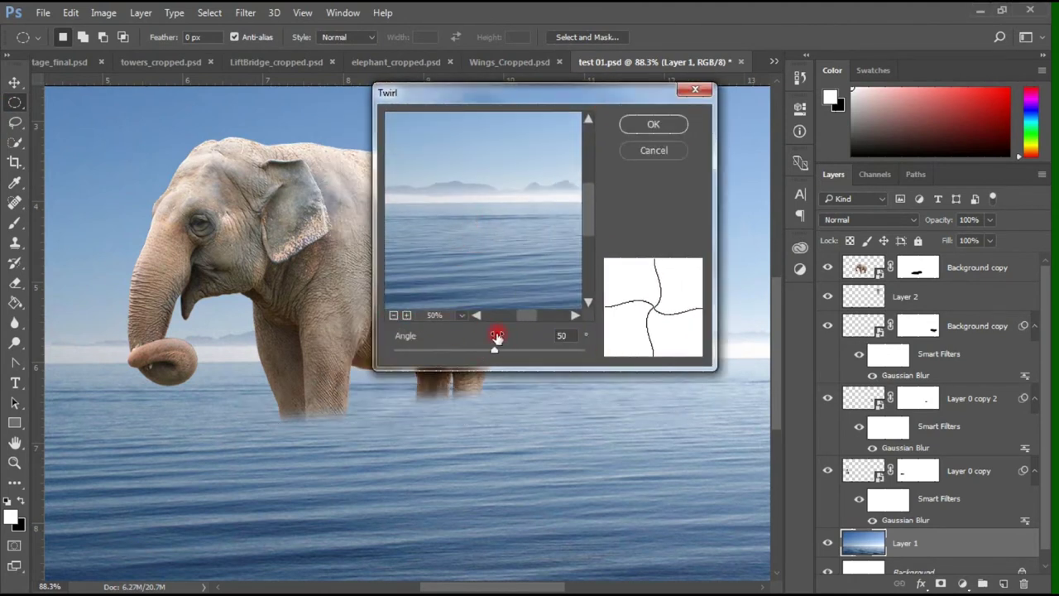
mouse_move(515, 357)
left_mouse_down()
mouse_move(539, 354)
mouse_move(521, 351)
left_mouse_up()
left_click(629, 153)
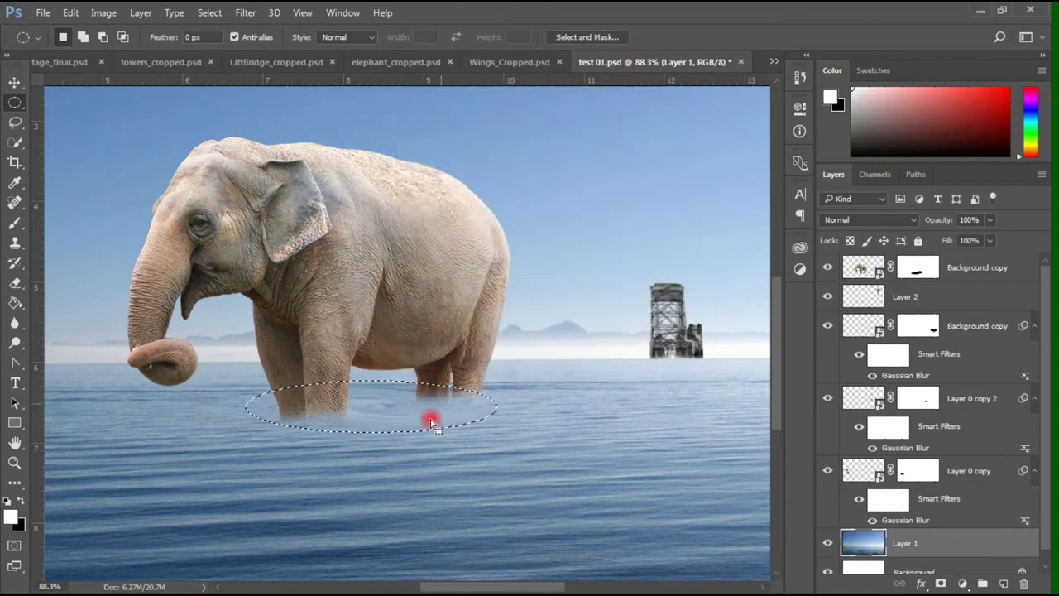
Apply Twirl with a reduced angle, then select a smaller oval below the legs
left_click(232, 16)
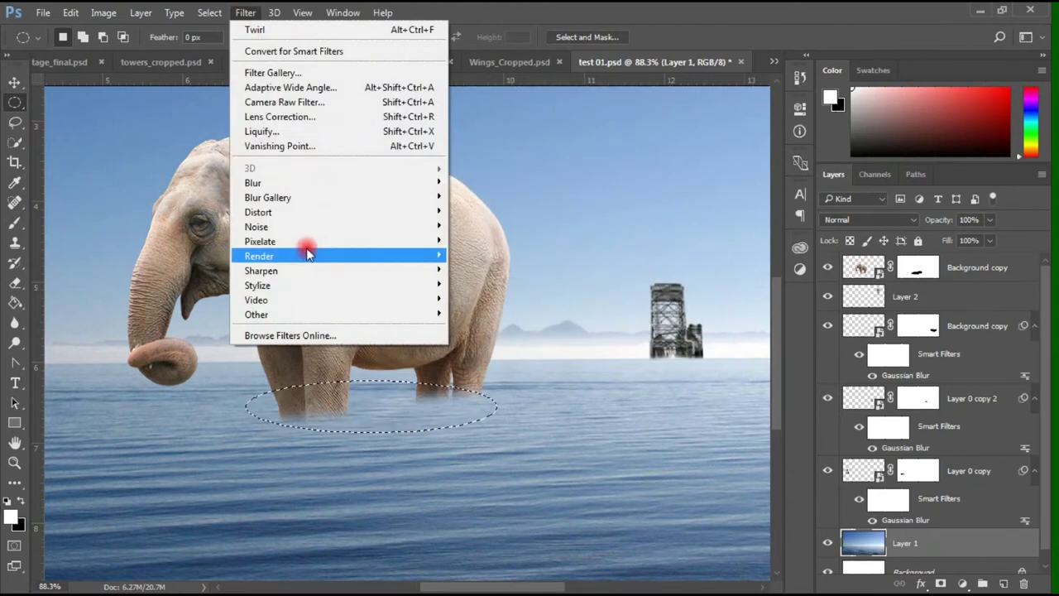
left_click(478, 295)
mouse_move(521, 350)
left_mouse_down()
mouse_move(485, 354)
mouse_move(504, 352)
left_mouse_up()
left_click(632, 123)
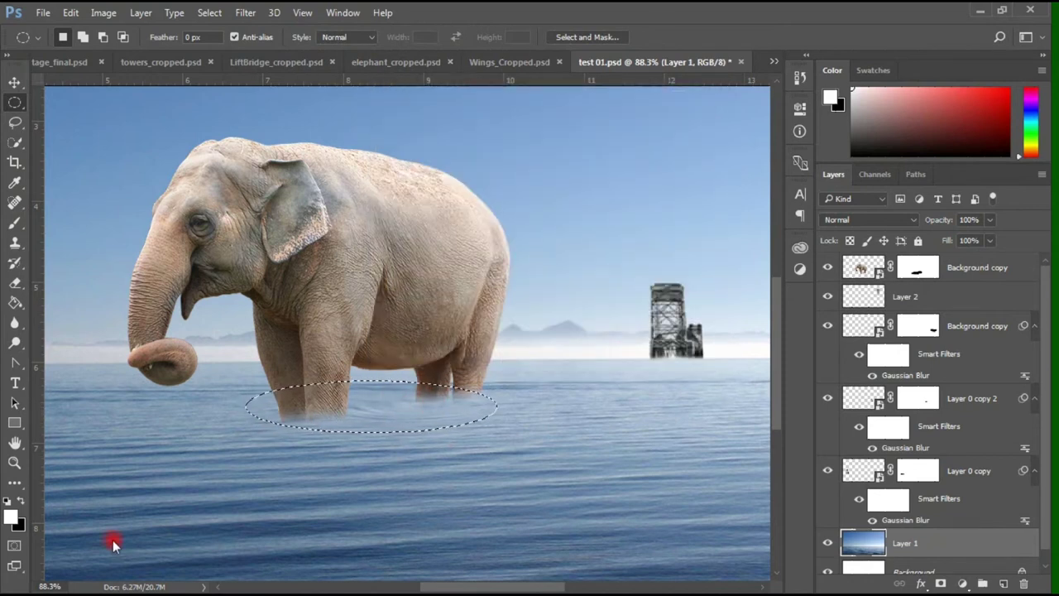
left_click_drag(270, 402, 389, 439)
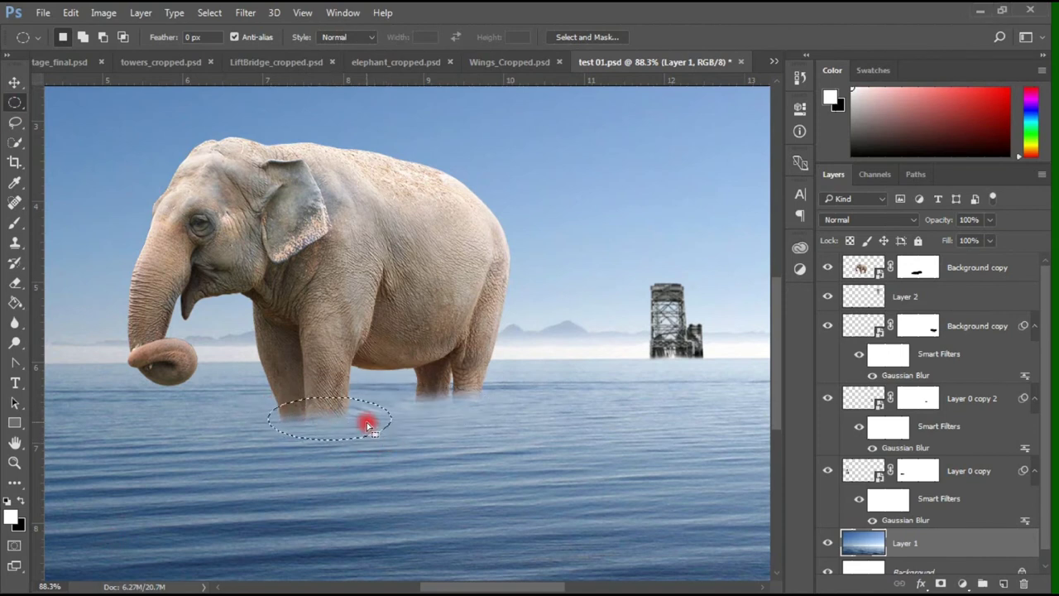
Apply ZigZag in Pond Ripples style with 10 ridges and amount 17 around the front legs
left_click_drag(389, 440, 340, 424)
left_click(245, 13)
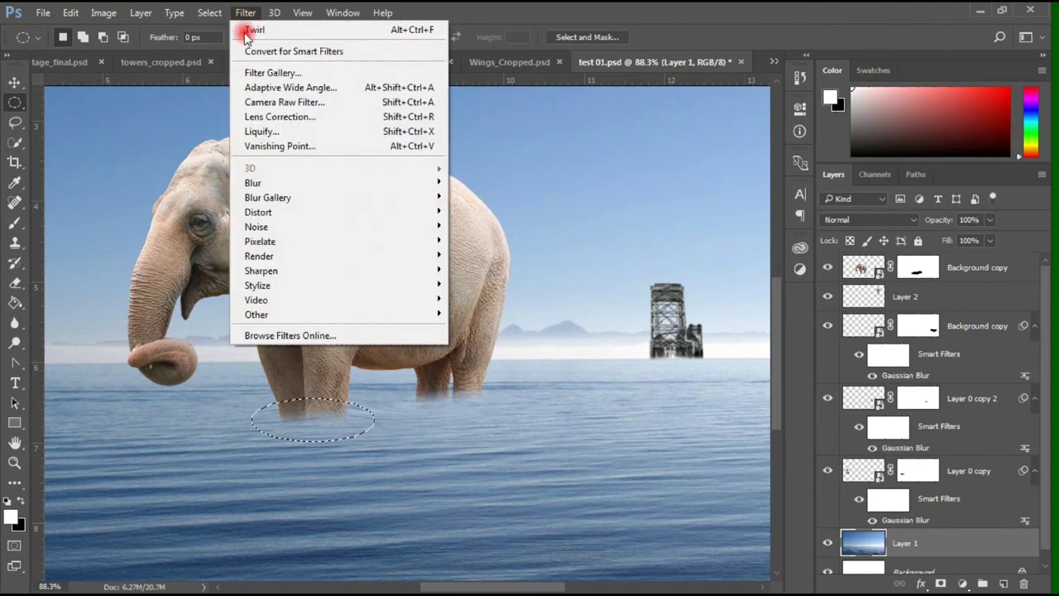
mouse_move(258, 212)
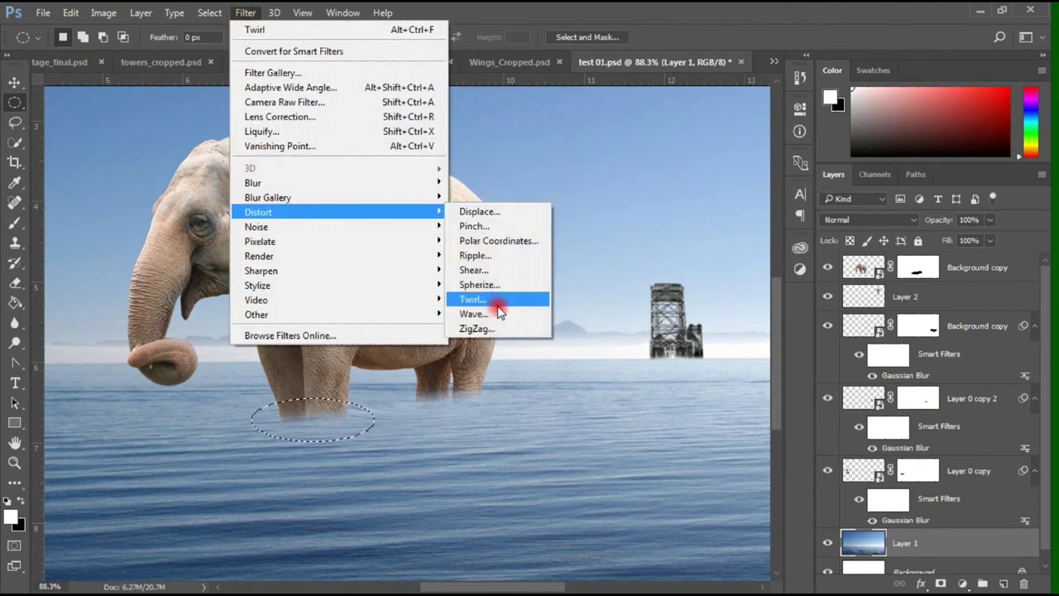
left_click(523, 329)
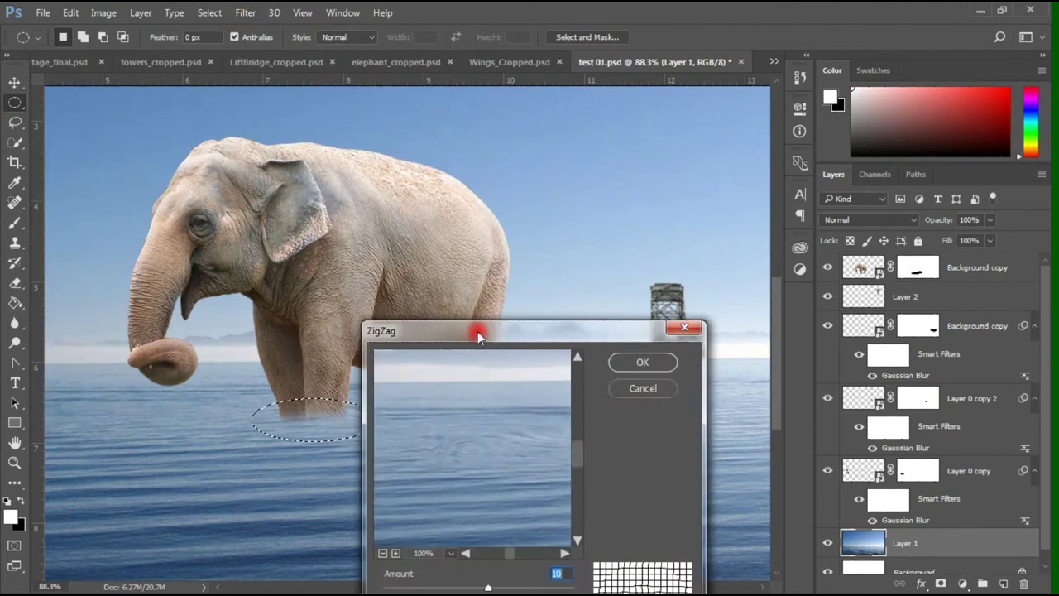
left_click_drag(477, 331, 531, 144)
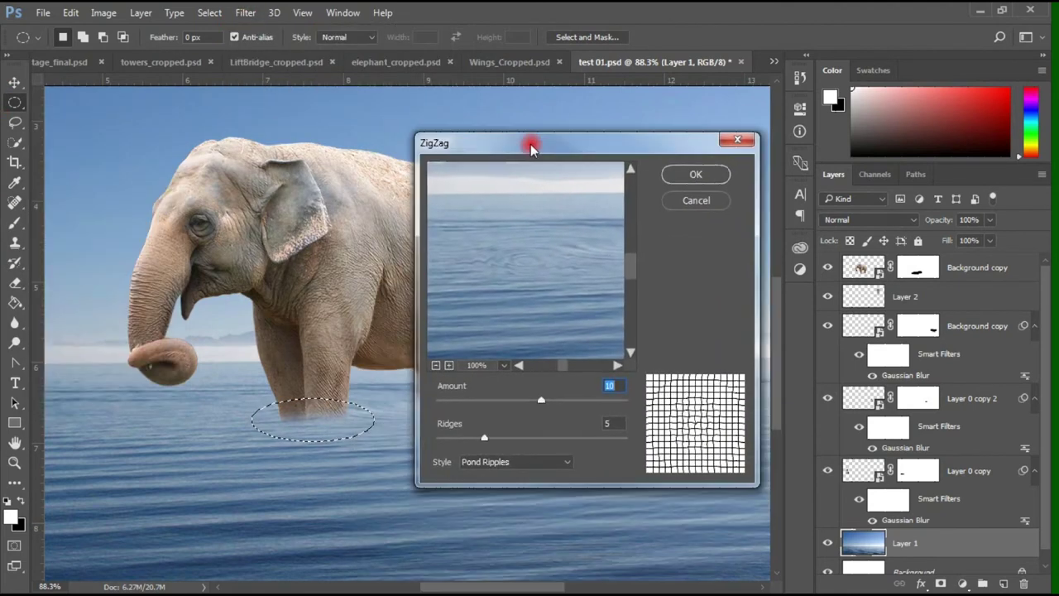
left_click(494, 465)
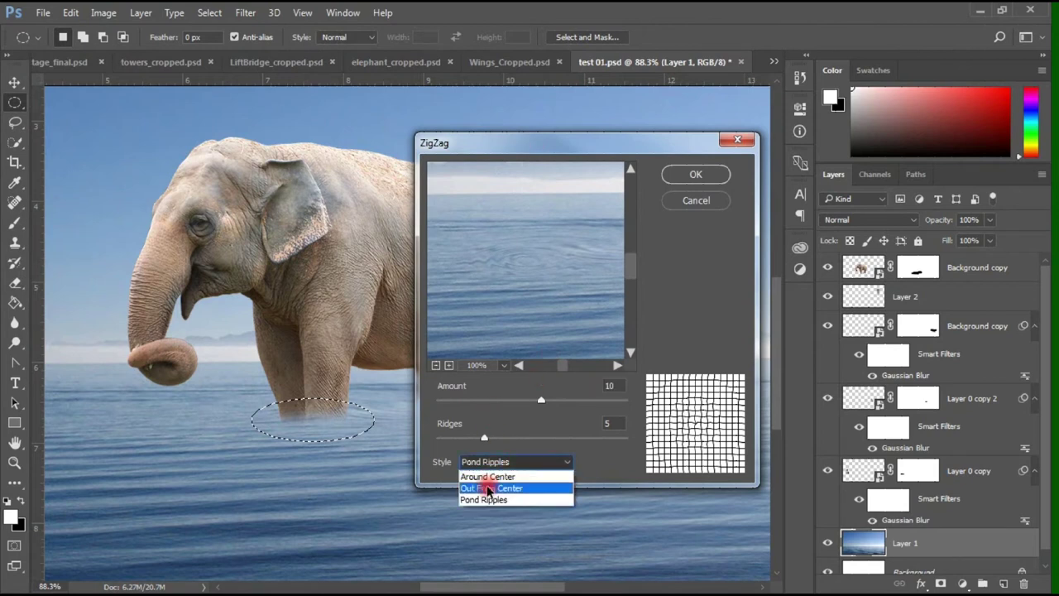
left_click(490, 489)
left_click_drag(501, 441, 512, 438)
left_click_drag(525, 265, 509, 308)
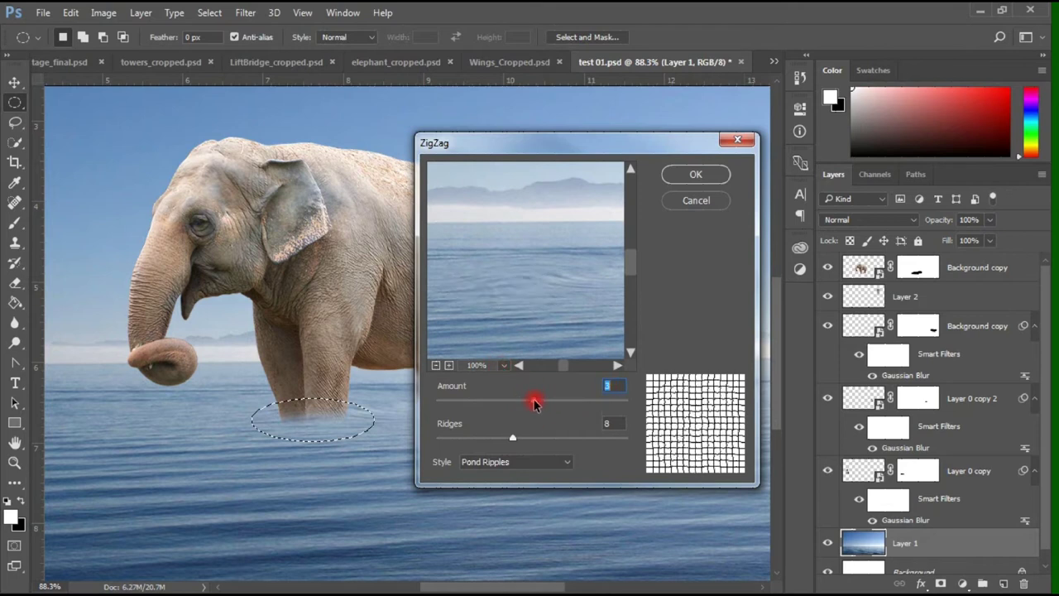
left_click(530, 440)
left_click_drag(528, 389, 548, 399)
left_click_drag(610, 437, 460, 444)
left_click(684, 173)
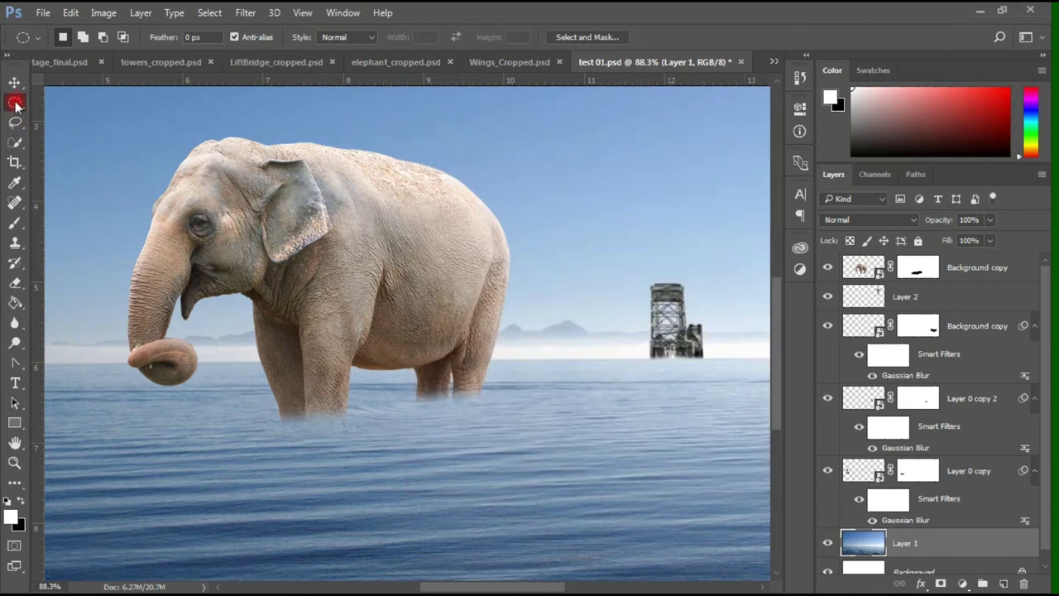
Repeat the ZigZag ripples on an oval around the back legs, then deselect
scroll(439, 390, "up", 2)
left_click_drag(402, 391, 491, 406)
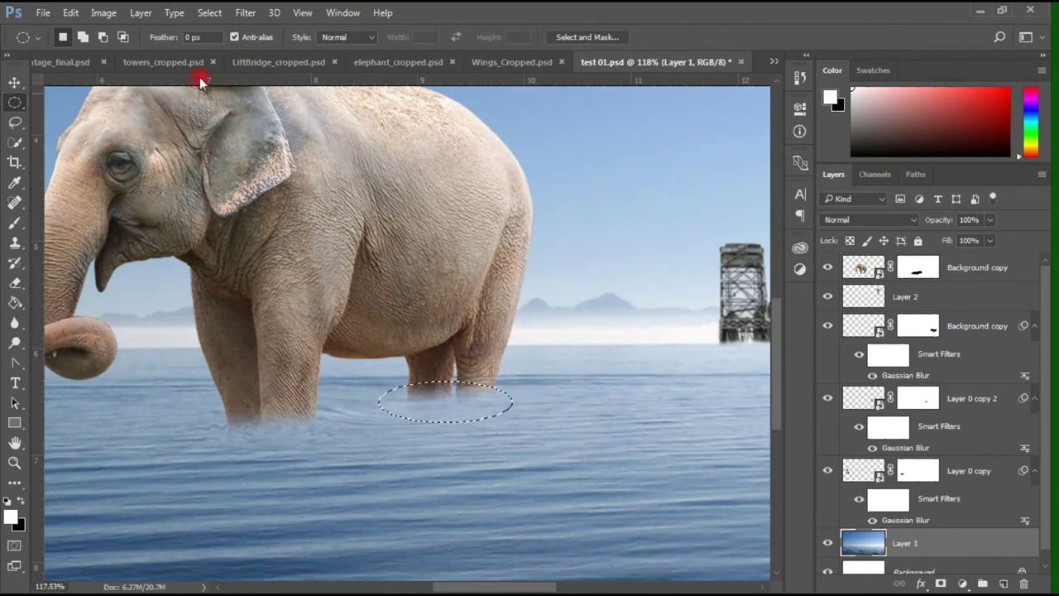
left_click(209, 13)
left_click(245, 12)
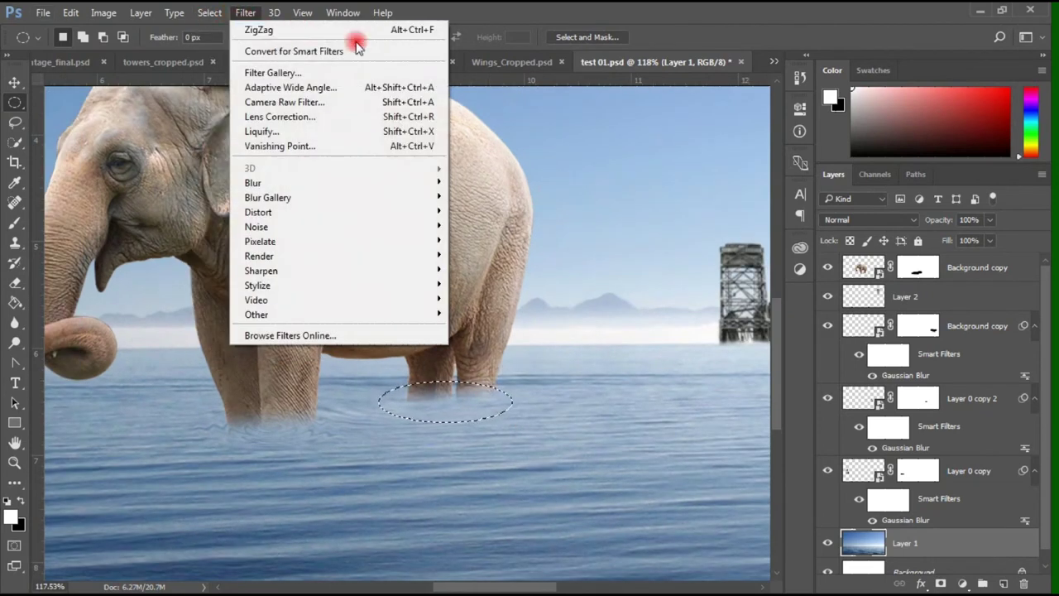
left_click(450, 30)
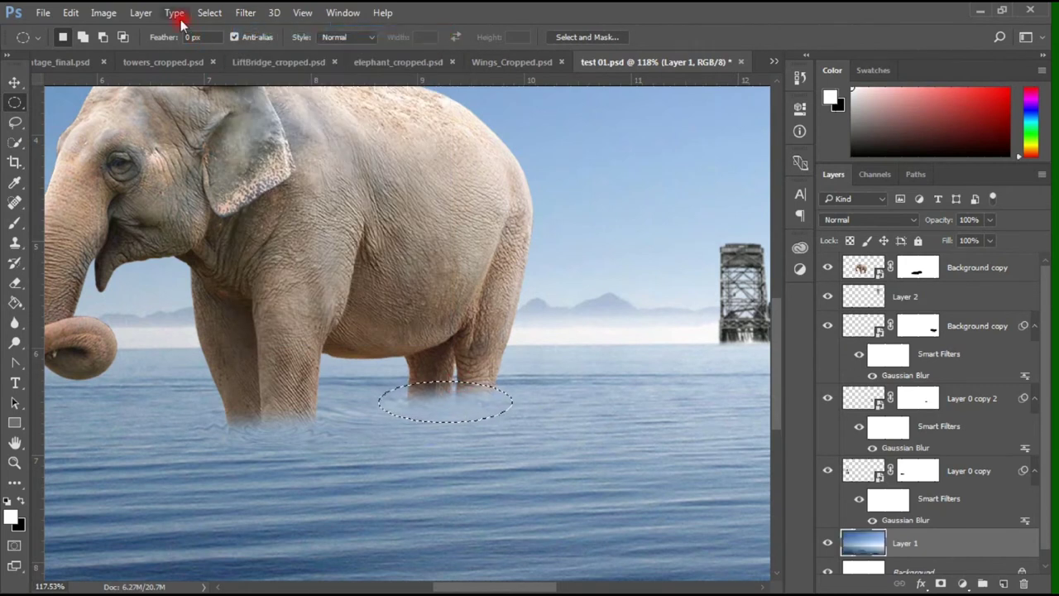
left_click(210, 13)
left_click(348, 42)
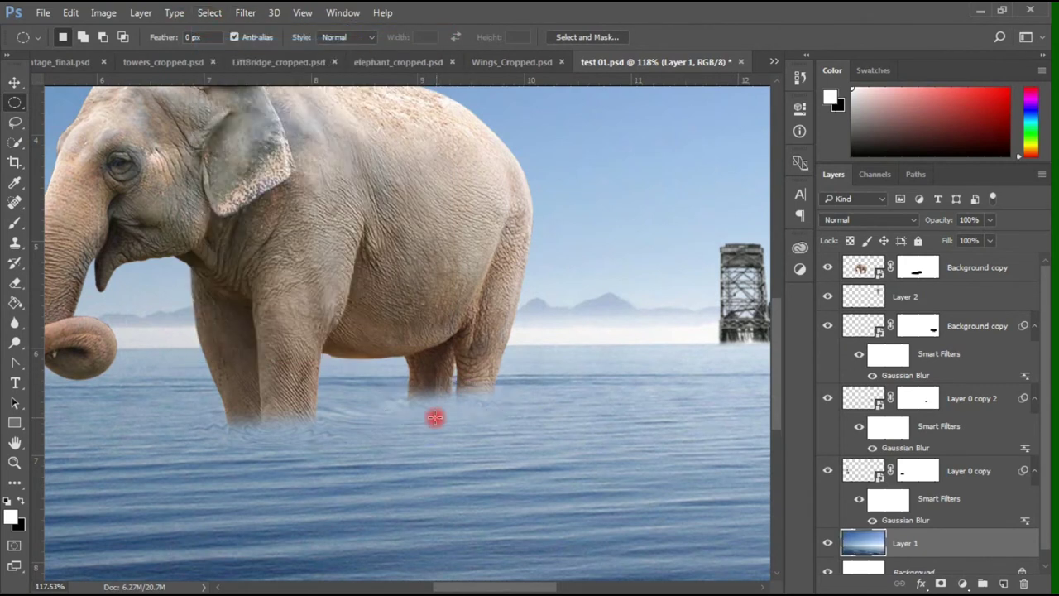
Repeat the ZigZag ripples on an oval beneath the elephant, then deselect
key("ctrl+0")
left_click(78, 133)
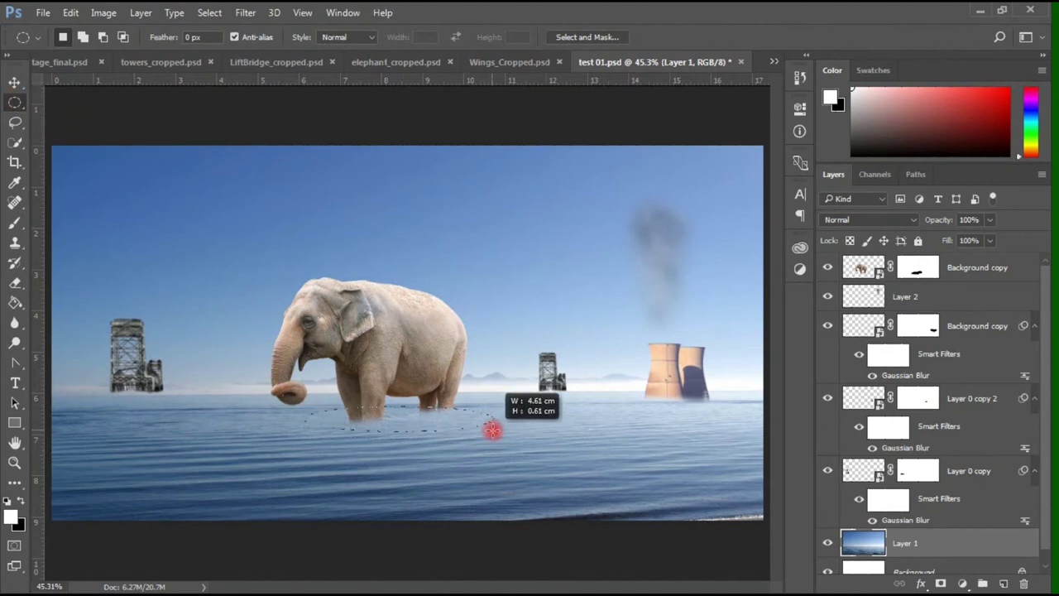
mouse_move(312, 409)
left_mouse_down()
mouse_move(490, 423)
mouse_move(303, 447)
left_mouse_up()
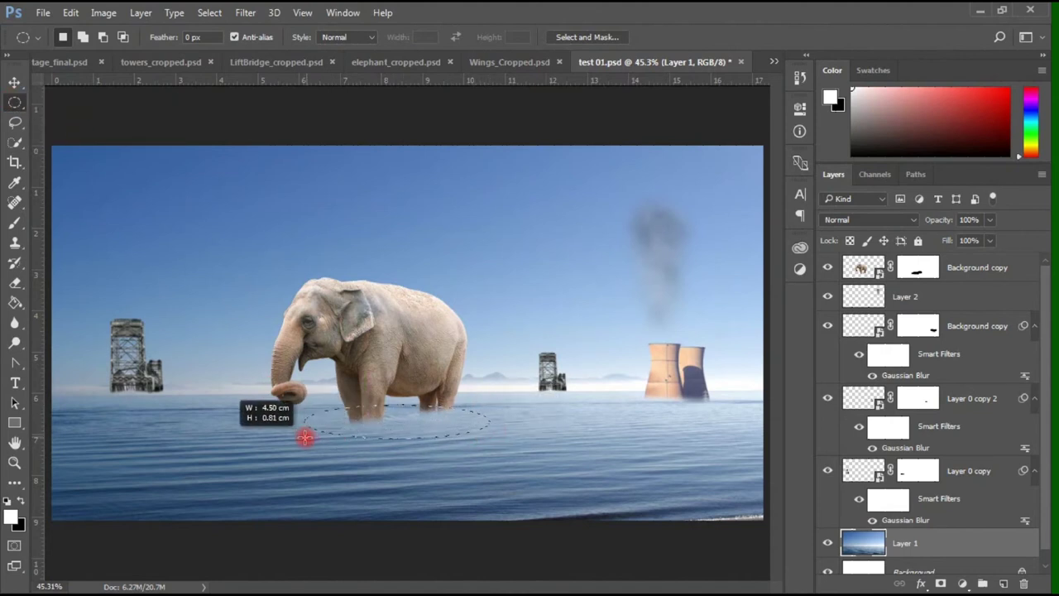
left_click(246, 12)
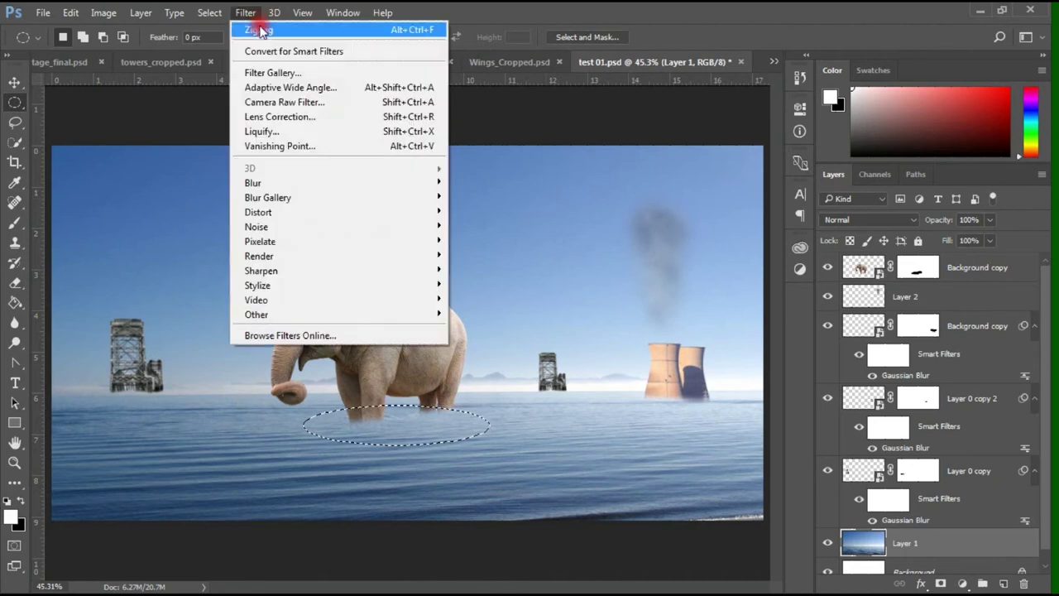
left_click(437, 29)
left_click(209, 12)
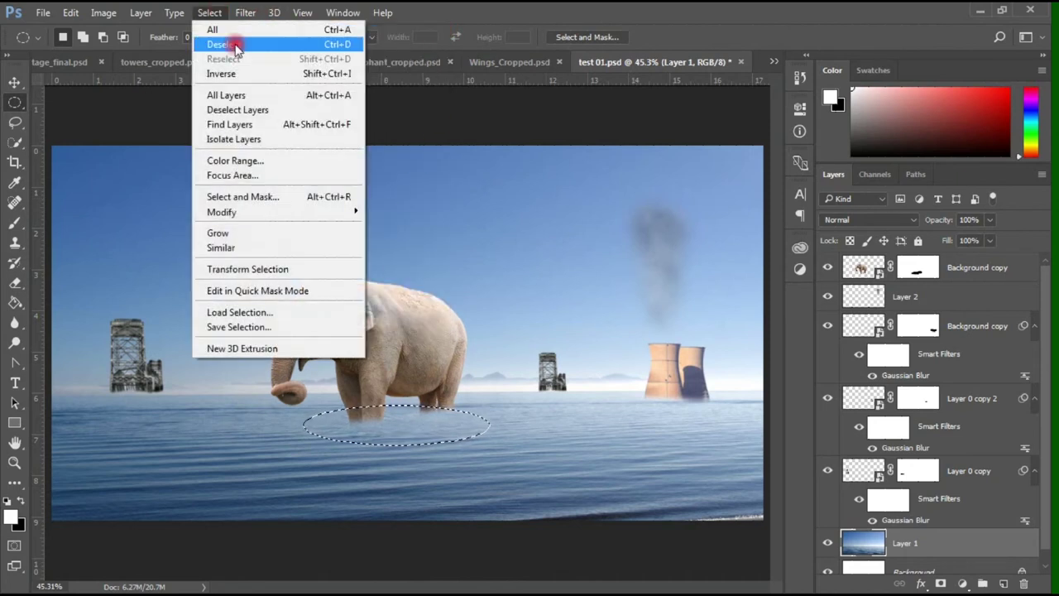
left_click(350, 41)
scroll(432, 433, "up", 2)
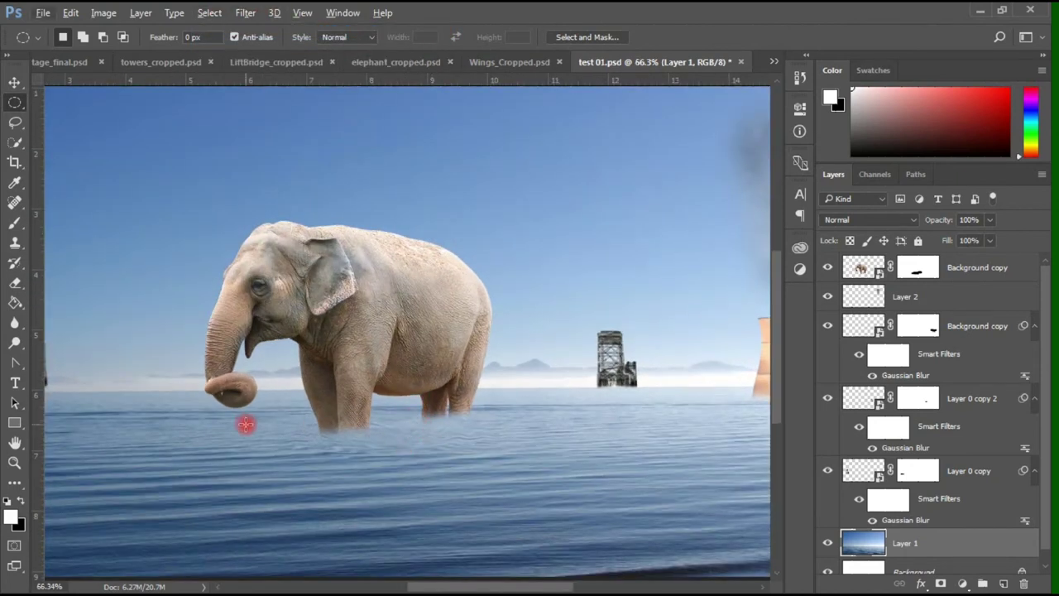
scroll(151, 256, "down", 2)
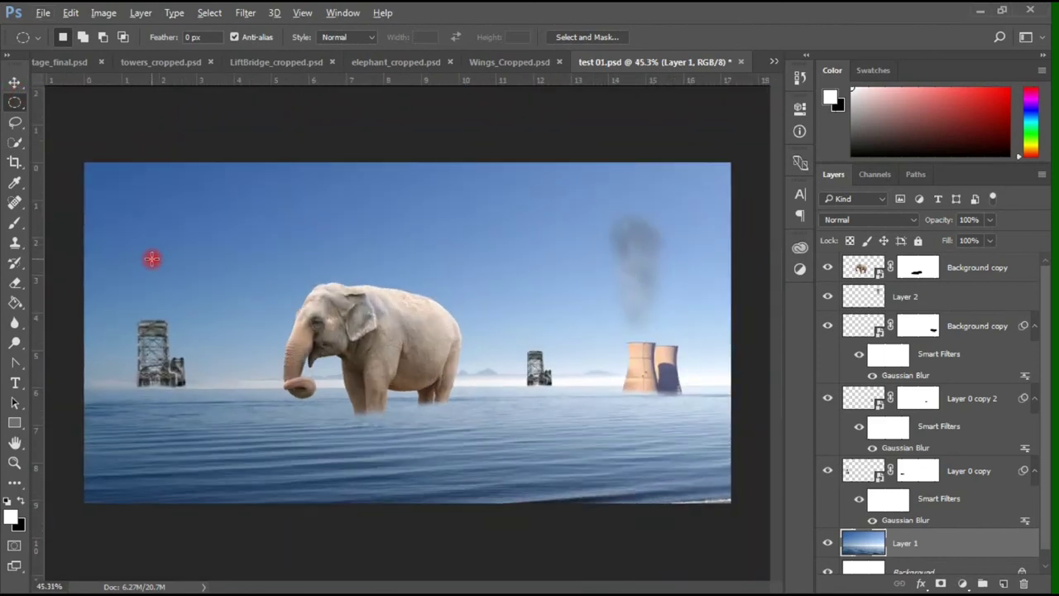
Drag the left wing from Wings_Cropped.psd into test 01.psd
left_click(10, 78)
left_click(526, 63)
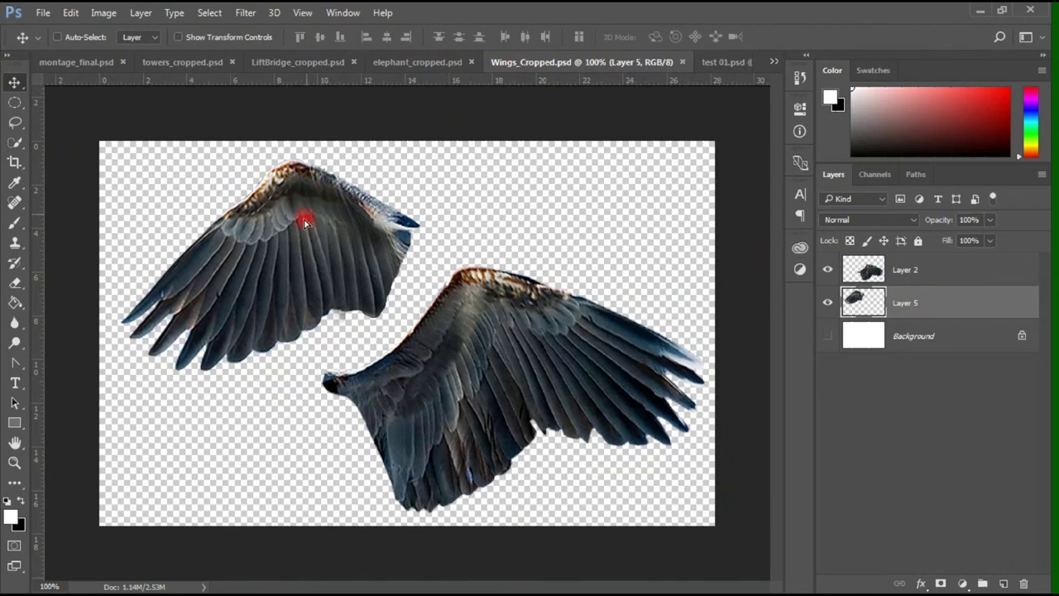
left_click_drag(306, 221, 288, 222)
left_click_drag(473, 314, 491, 331)
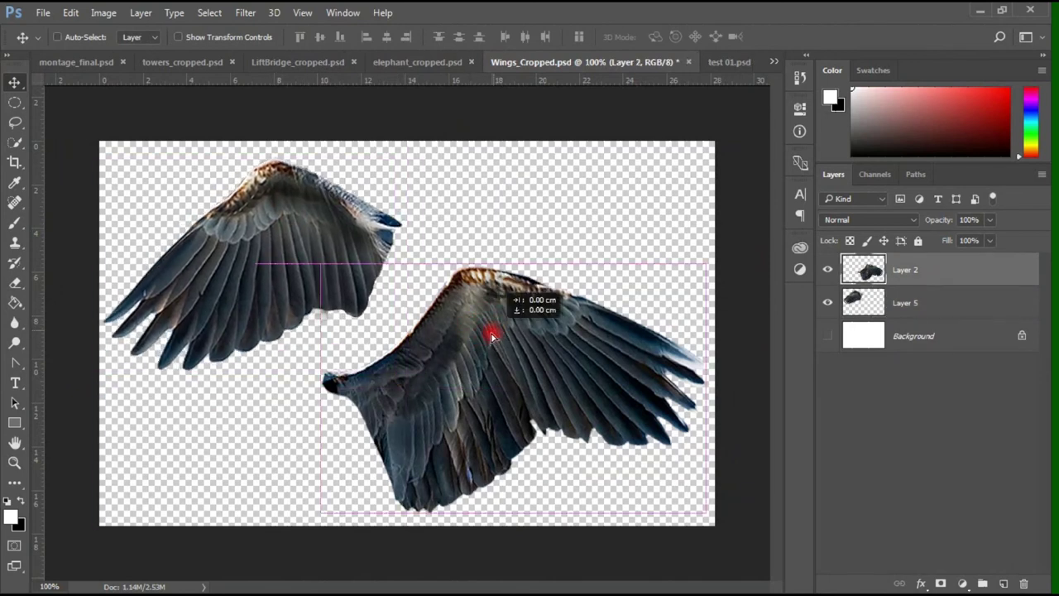
left_click(828, 303)
left_click_drag(667, 284, 674, 277)
left_click(350, 244, "ctrl")
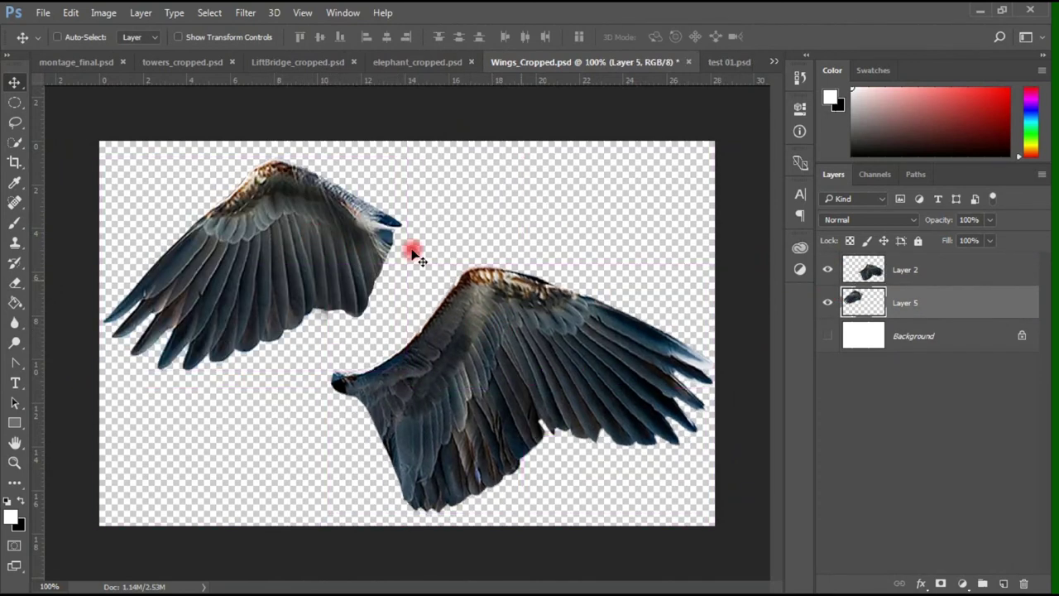
mouse_move(418, 256)
left_mouse_down()
mouse_move(333, 213)
mouse_move(708, 89)
mouse_move(329, 245)
mouse_move(298, 278)
left_mouse_up()
scroll(874, 472, "down", 1)
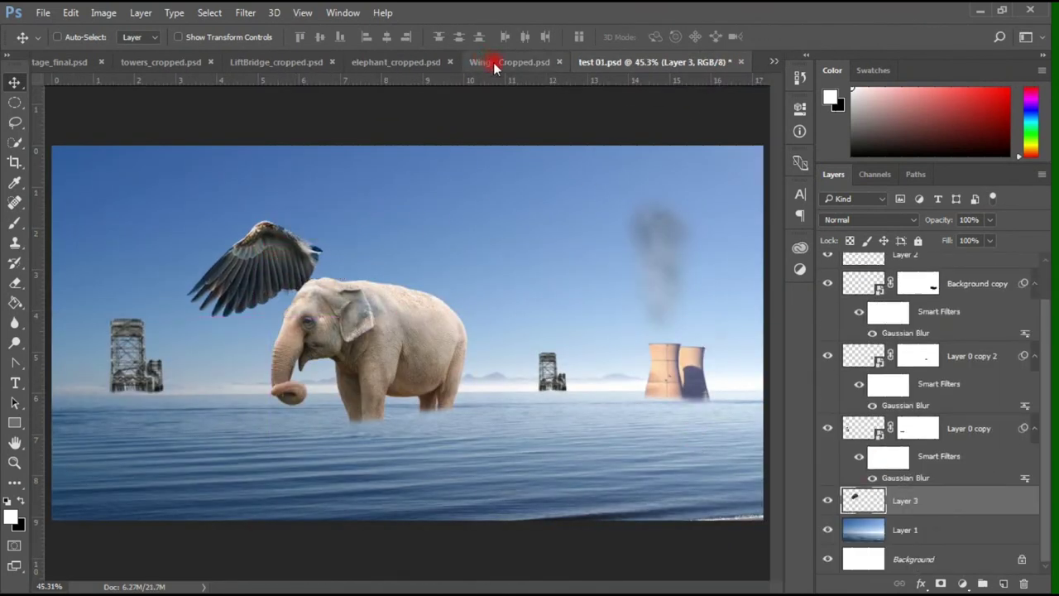
Bring the right wing onto the elephant and order Layer 4 above Layer 3
left_click(493, 62)
left_click(866, 271)
left_click_drag(627, 324, 629, 332)
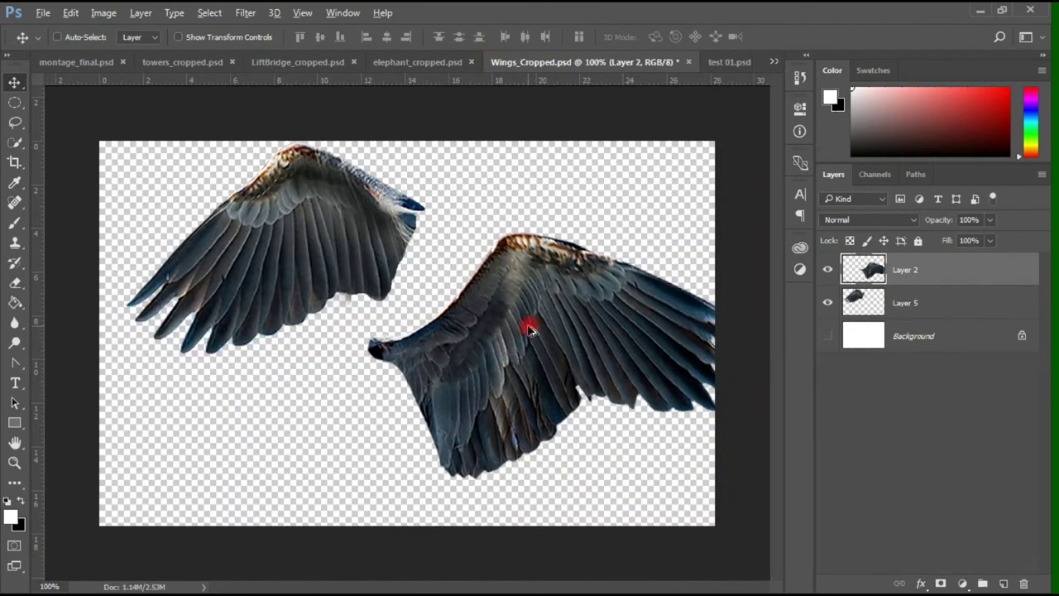
mouse_move(531, 330)
left_mouse_down()
mouse_move(465, 308)
mouse_move(494, 317)
left_mouse_up()
scroll(877, 479, "down", 1)
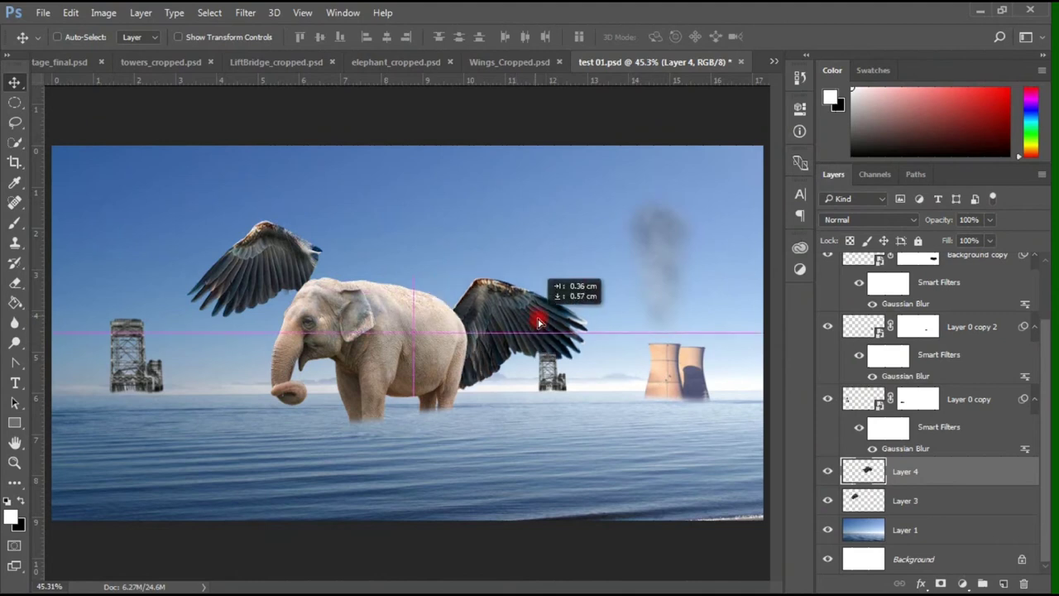
left_click_drag(651, 374, 464, 298)
left_click_drag(919, 501, 896, 509)
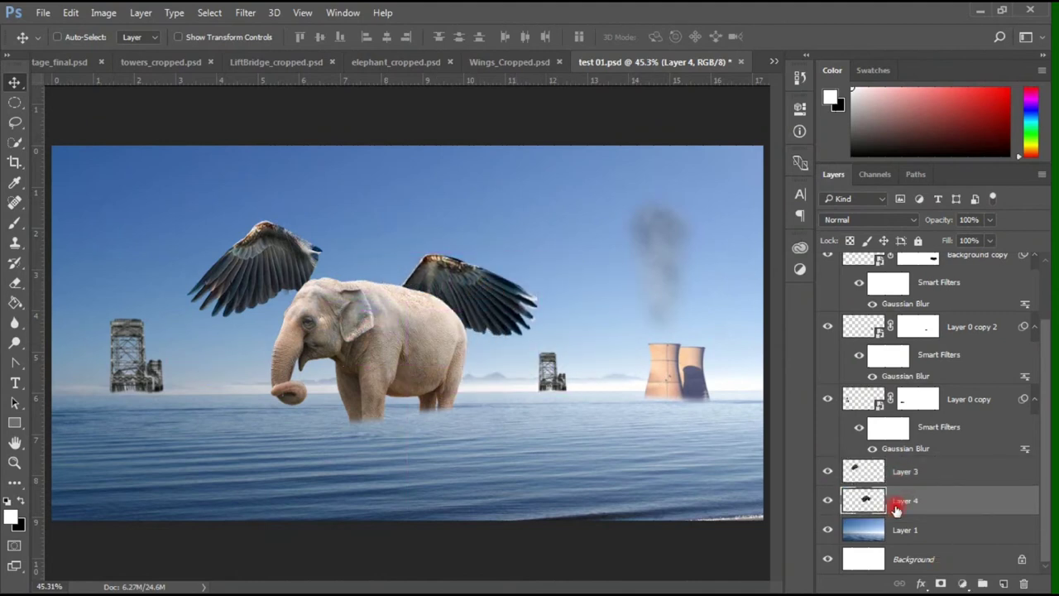
left_click_drag(908, 456, 907, 461)
left_click(828, 473)
left_click(828, 473)
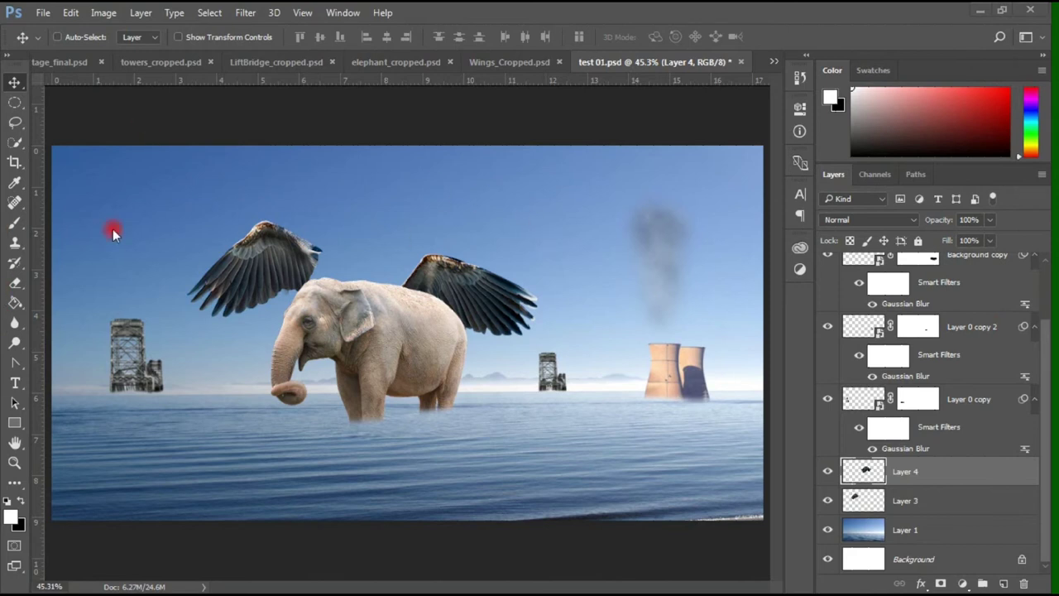
Zoom in, move Layer 4 to the top of the stack, and raise its wing onto the shoulder
left_click(14, 463)
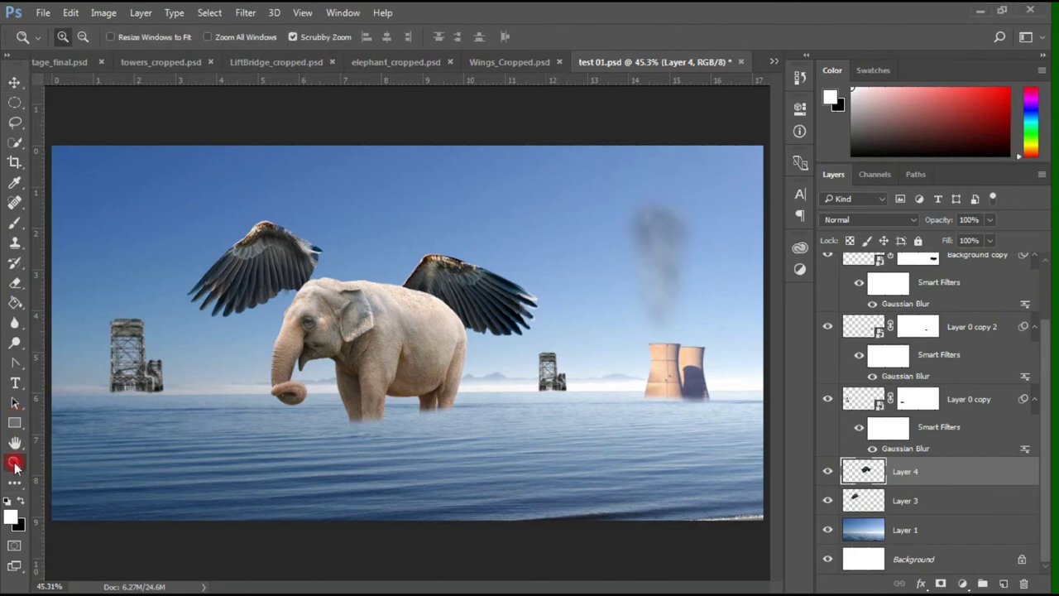
mouse_move(339, 352)
left_mouse_down()
mouse_move(497, 241)
mouse_move(462, 273)
left_mouse_up()
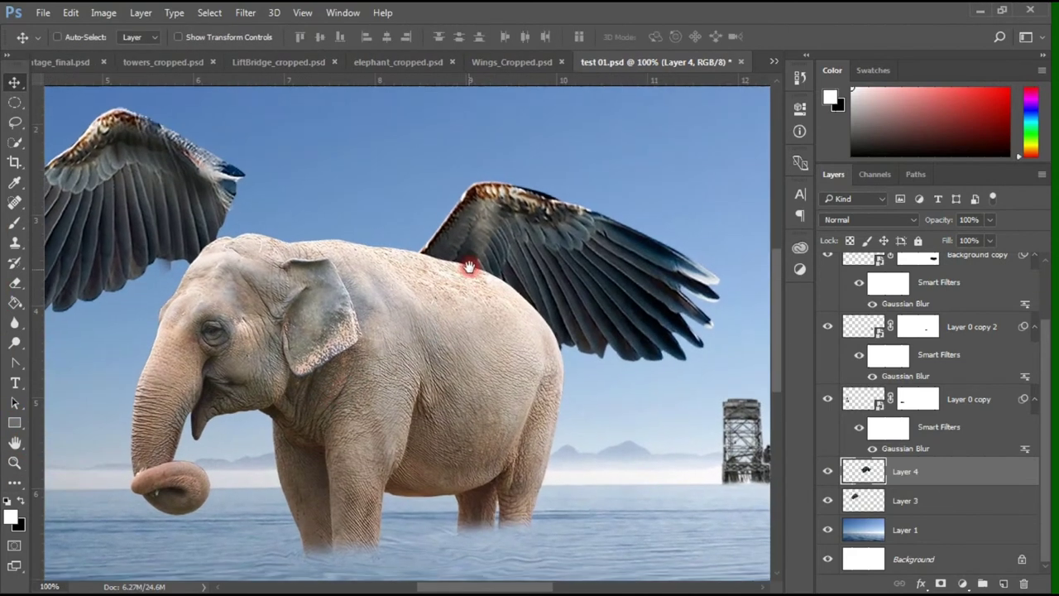
left_click(828, 471)
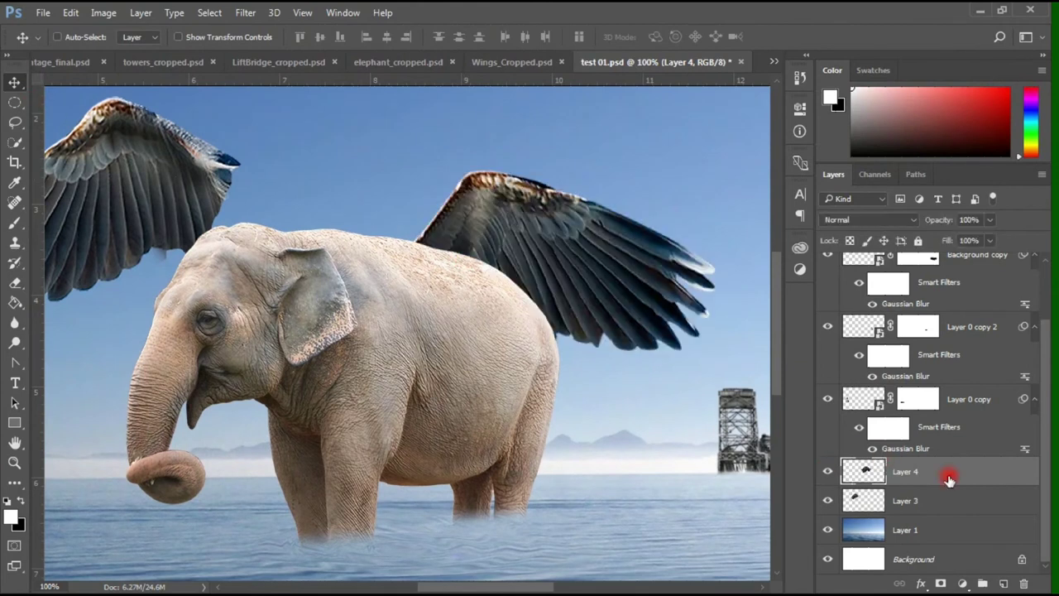
mouse_move(951, 475)
left_mouse_down()
mouse_move(941, 239)
mouse_move(939, 257)
left_mouse_up()
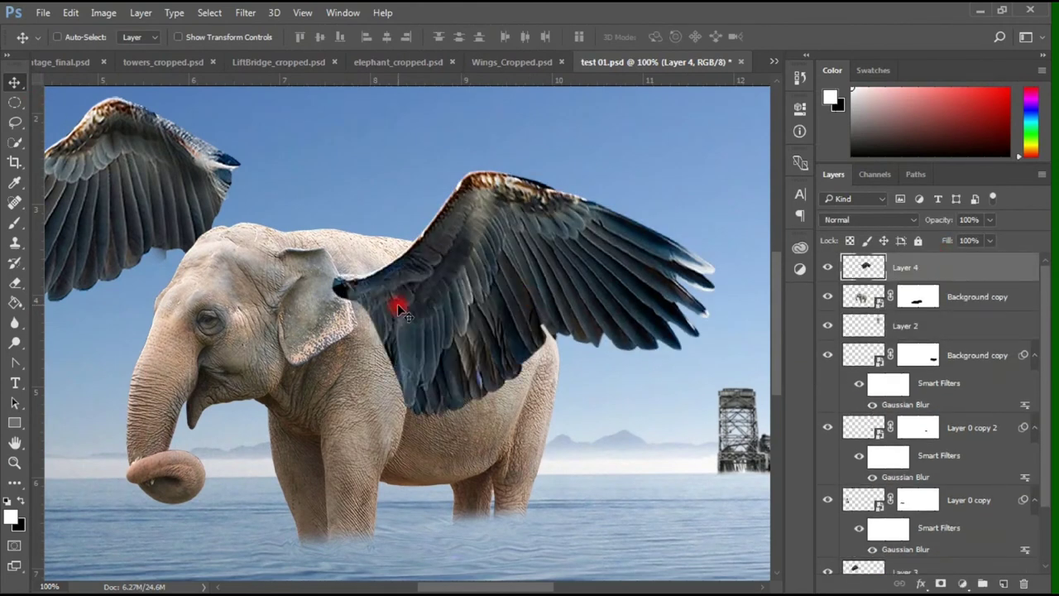
left_click_drag(401, 302, 407, 279)
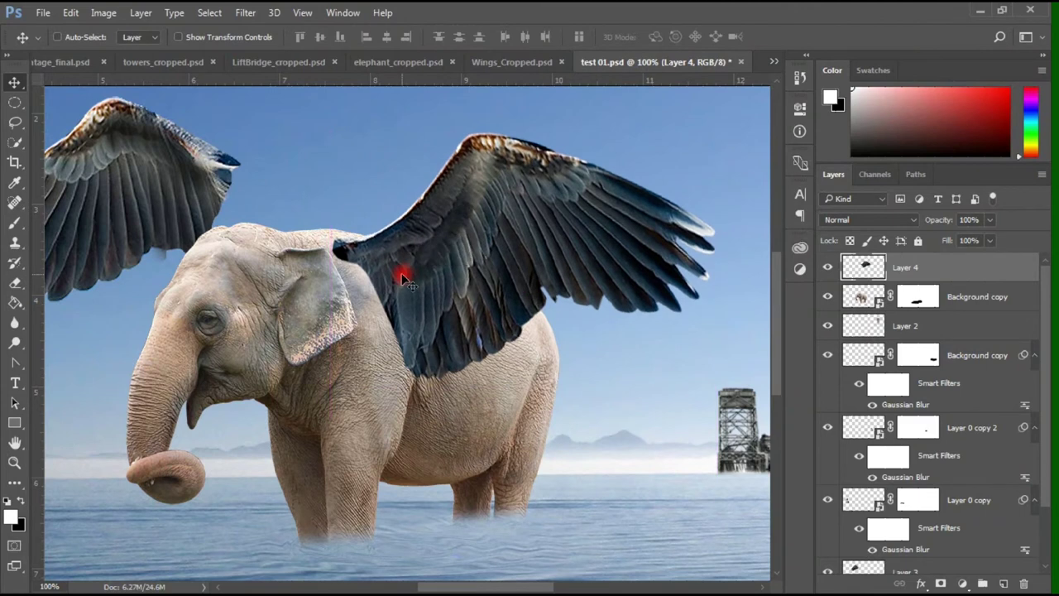
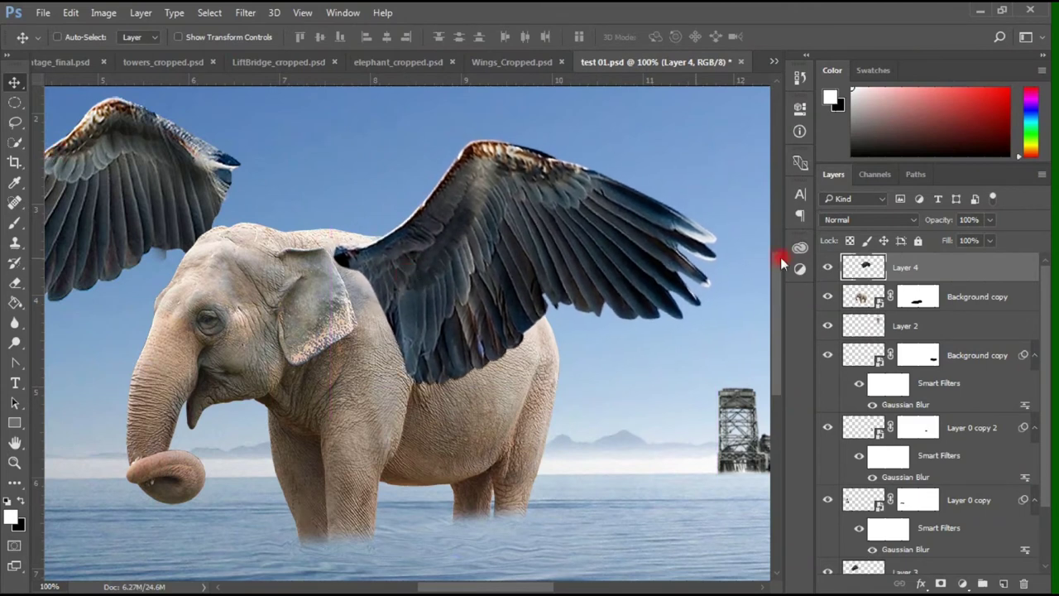
Convert the wing layer (Layer 4) to a smart object
left_click(141, 14)
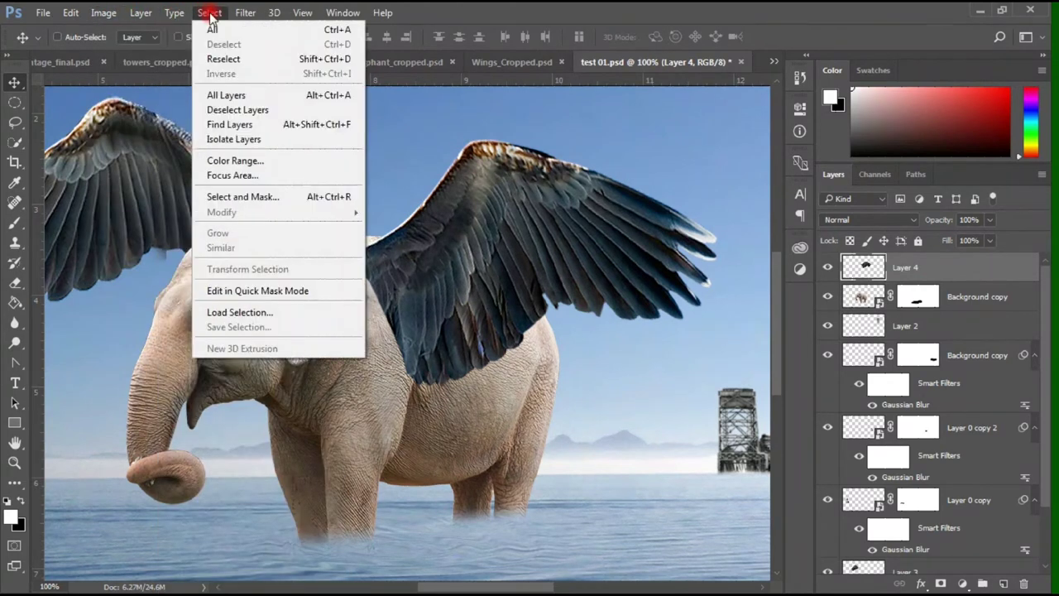
left_click(959, 271)
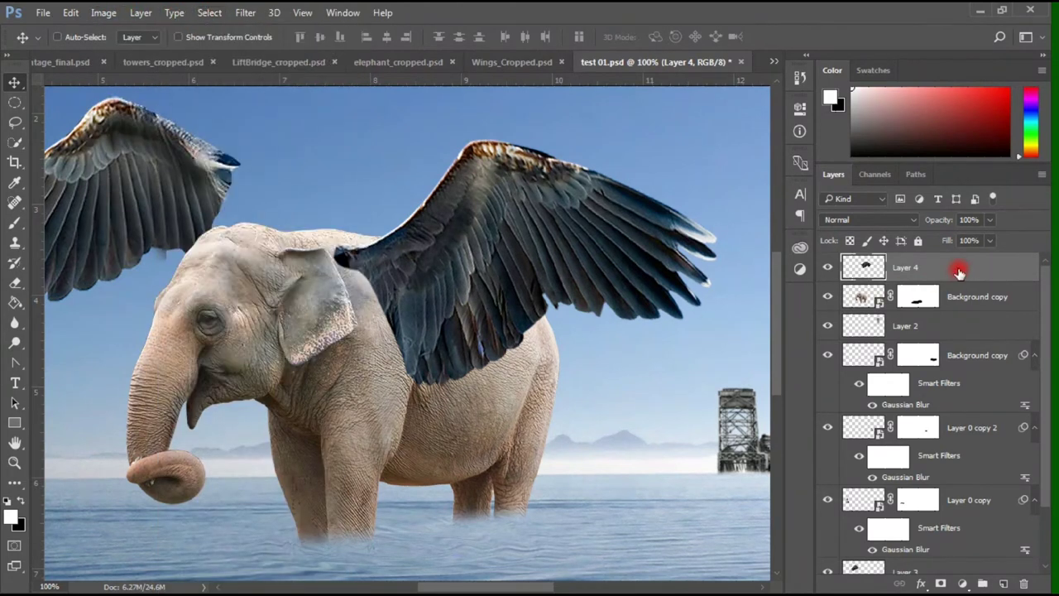
left_click(829, 268)
left_click(121, 14)
mouse_move(202, 303)
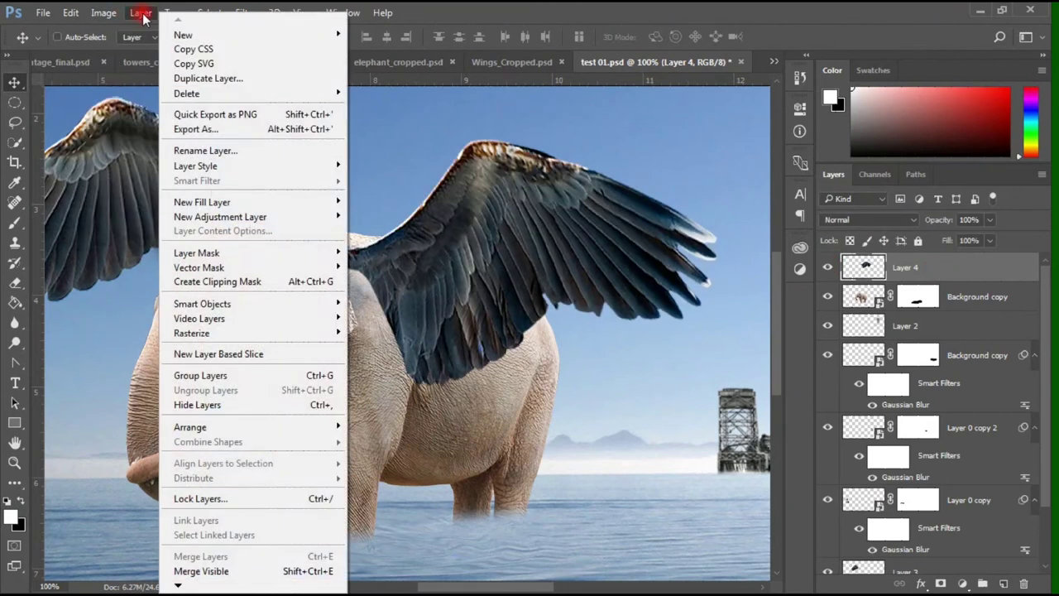
left_click(376, 305)
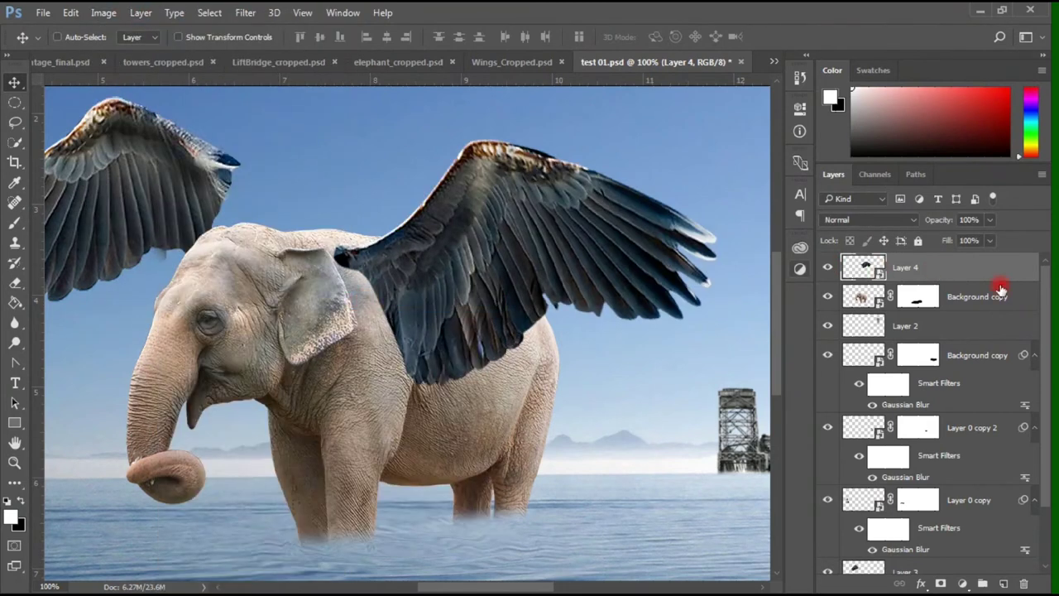
Add a layer mask to the wing layer and fade the wing edge near the ear
left_click(1002, 584)
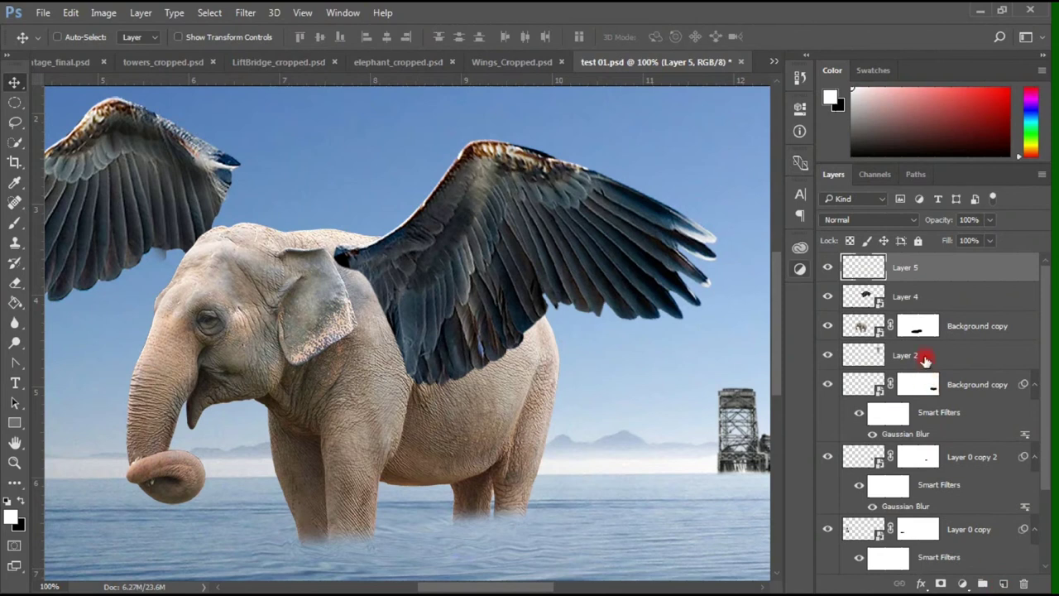
key("ctrl+z")
left_click(941, 585)
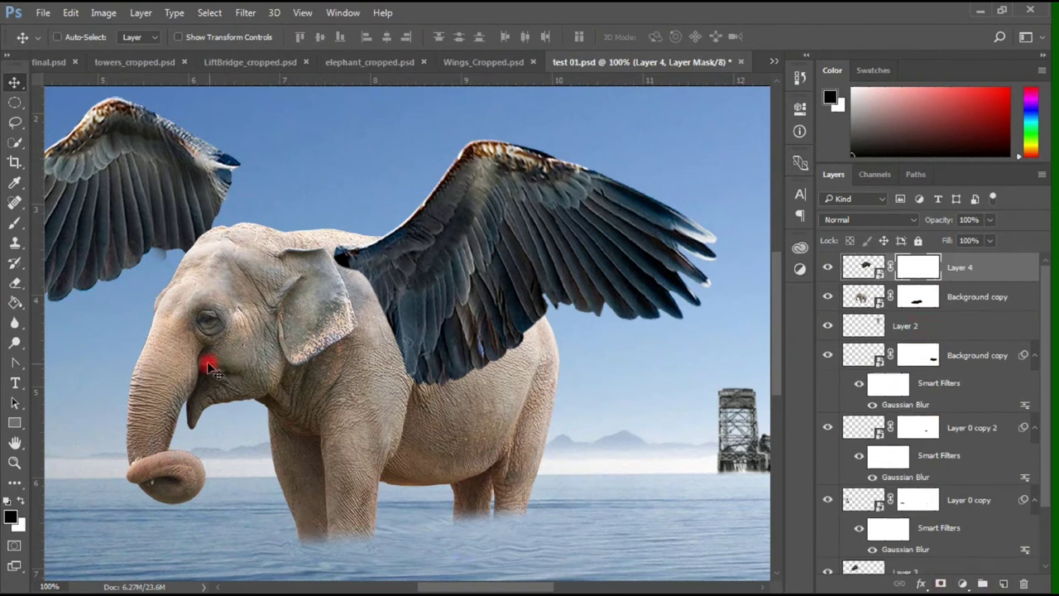
left_click(13, 224)
scroll(372, 303, "up", 2)
scroll(385, 303, "up", 1)
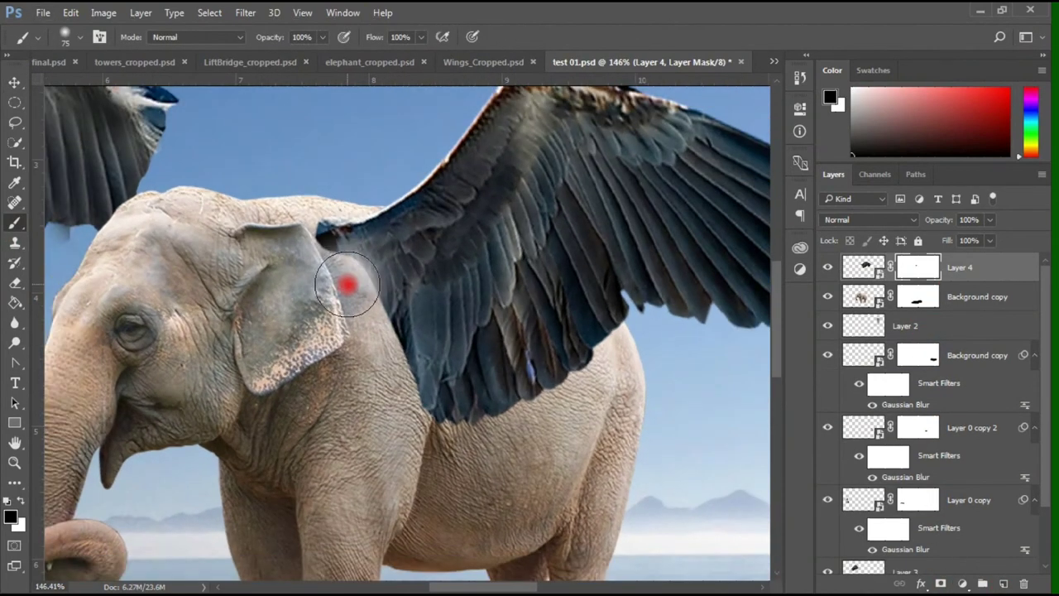
mouse_move(347, 284)
left_mouse_down()
mouse_move(293, 264)
mouse_move(350, 287)
mouse_move(371, 374)
mouse_move(367, 307)
mouse_move(355, 322)
mouse_move(381, 386)
mouse_move(367, 277)
left_mouse_up()
Paint black on the mask to blend the wing base into the elephant's shoulder
scroll(367, 277, "down", 3)
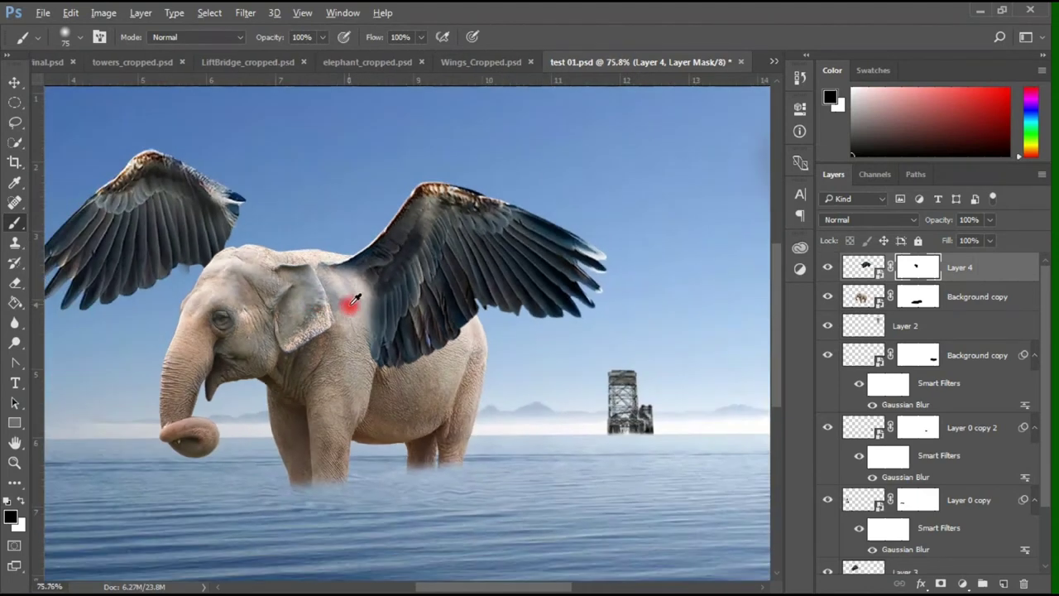
scroll(352, 299, "up", 4)
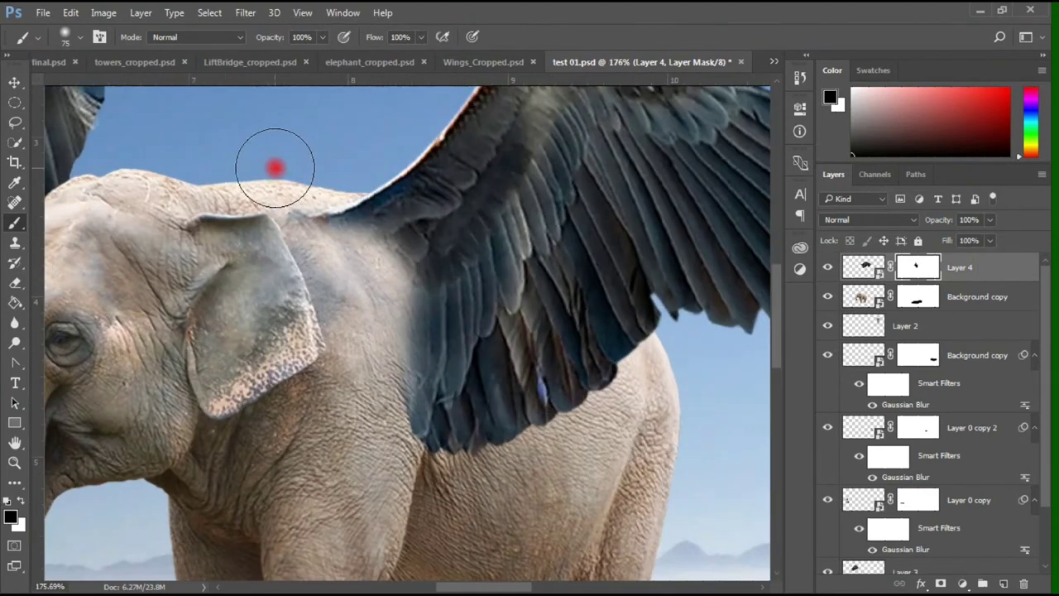
scroll(300, 284, "down", 4)
scroll(344, 308, "up", 1)
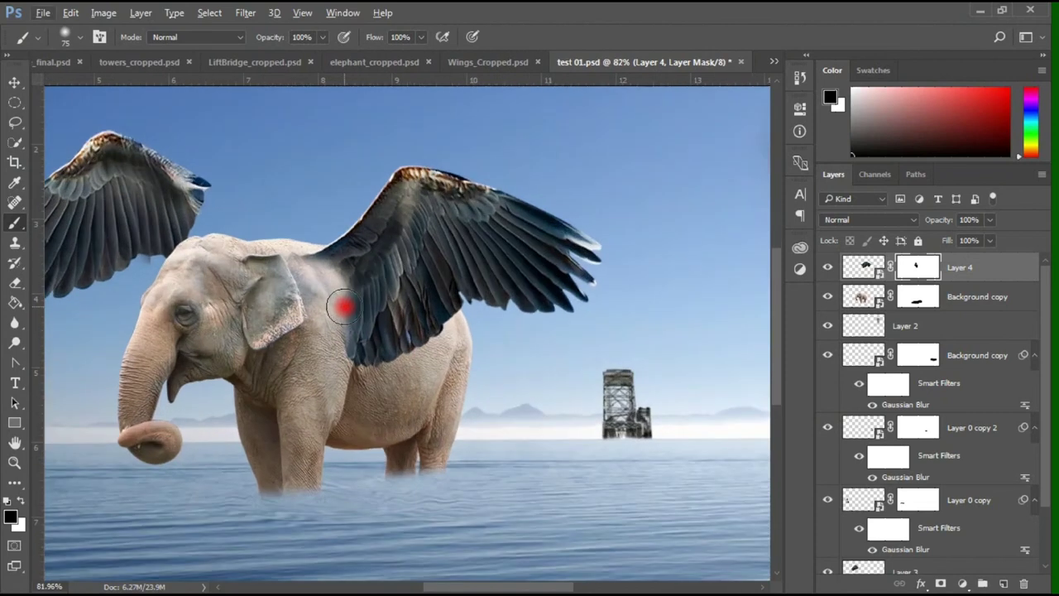
scroll(343, 308, "up", 1)
scroll(343, 298, "up", 2)
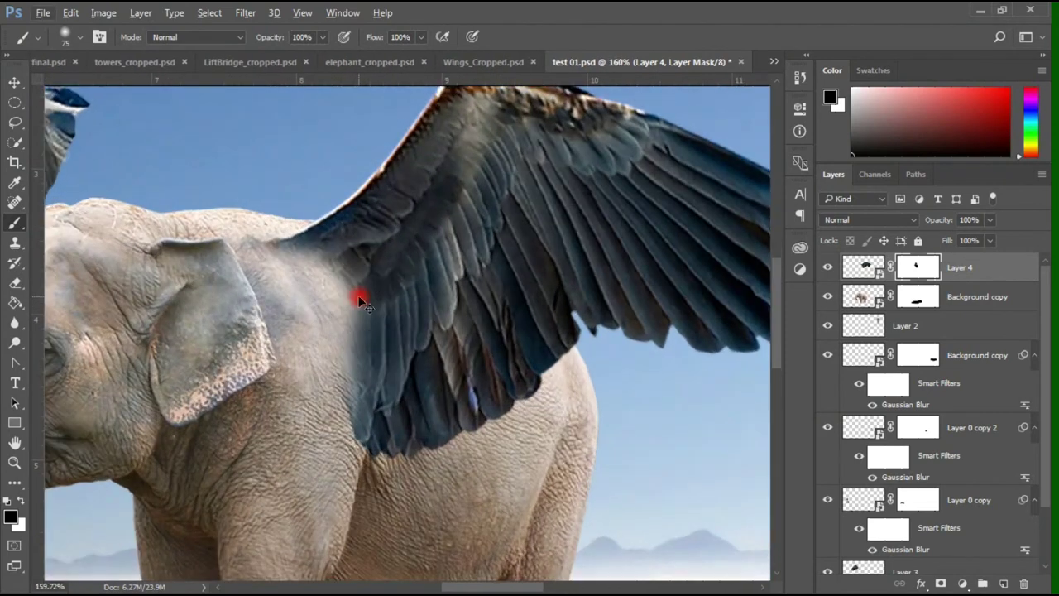
left_click_drag(364, 301, 364, 301)
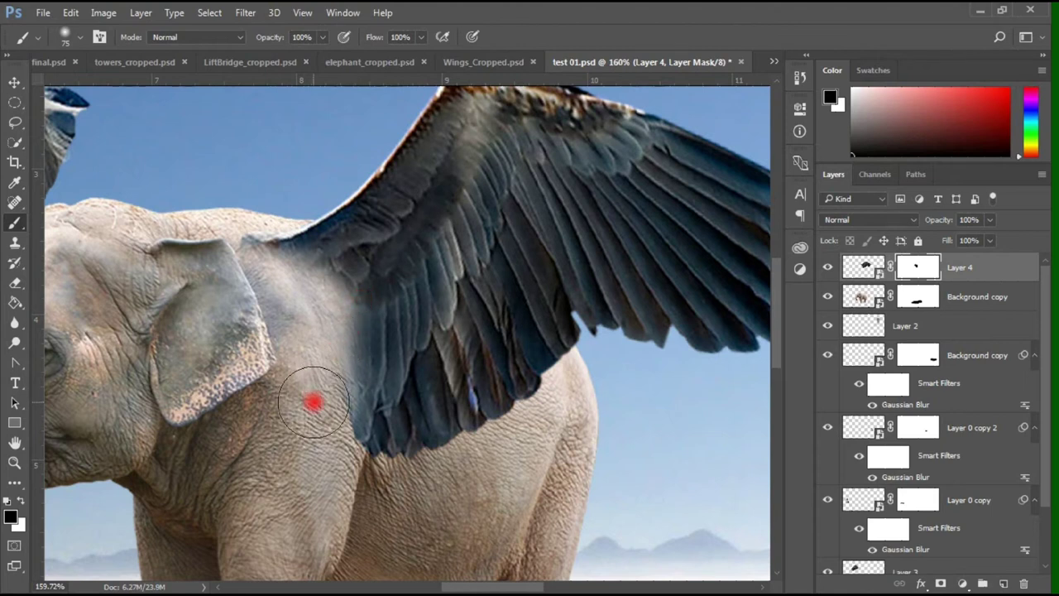
scroll(285, 339, "down", 1)
scroll(339, 314, "up", 1)
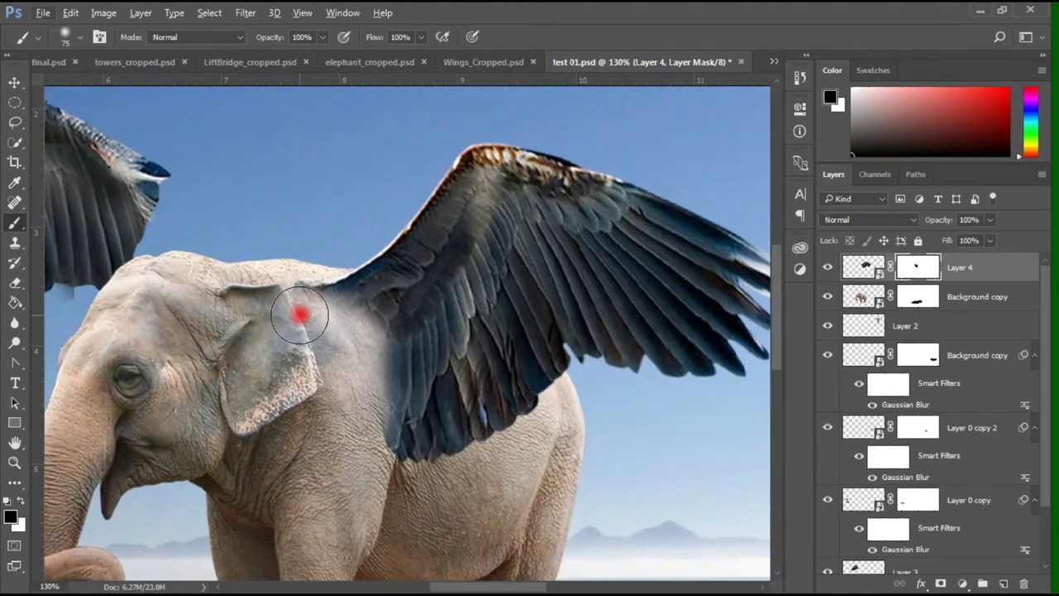
Nudge the wing layer slightly left and down with the Move tool and arrow keys
key("v")
left_click_drag(374, 296, 363, 298)
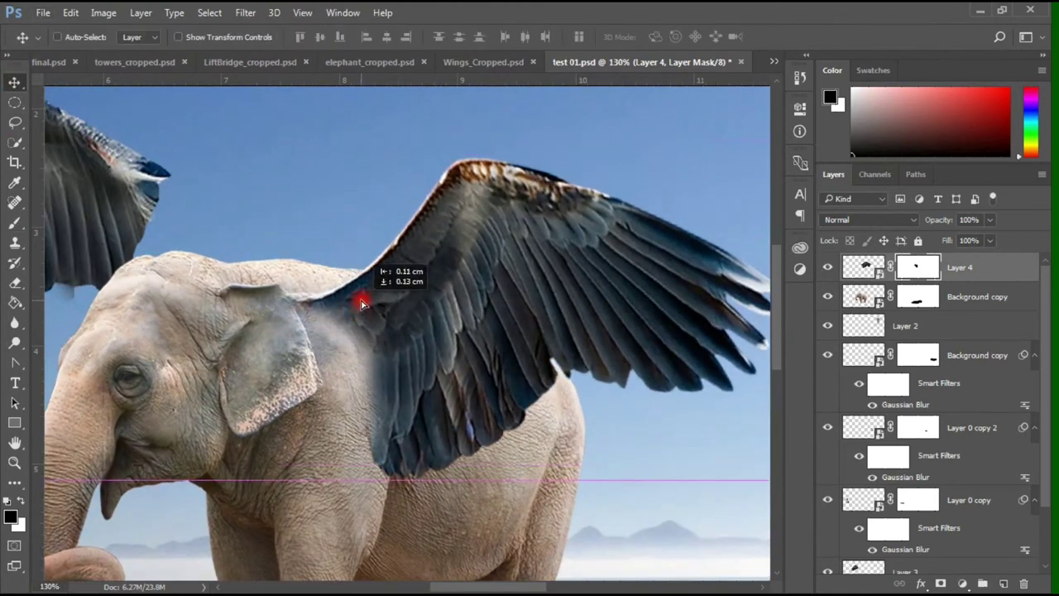
key("Down")
key("Down")
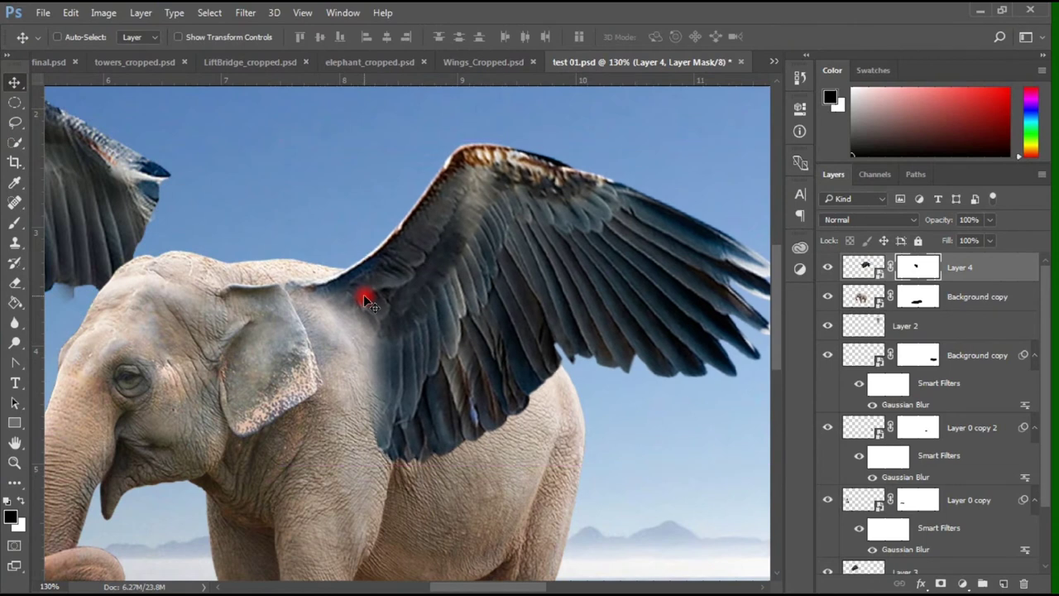
key("Down")
key("Down")
left_click_drag(363, 294, 367, 296)
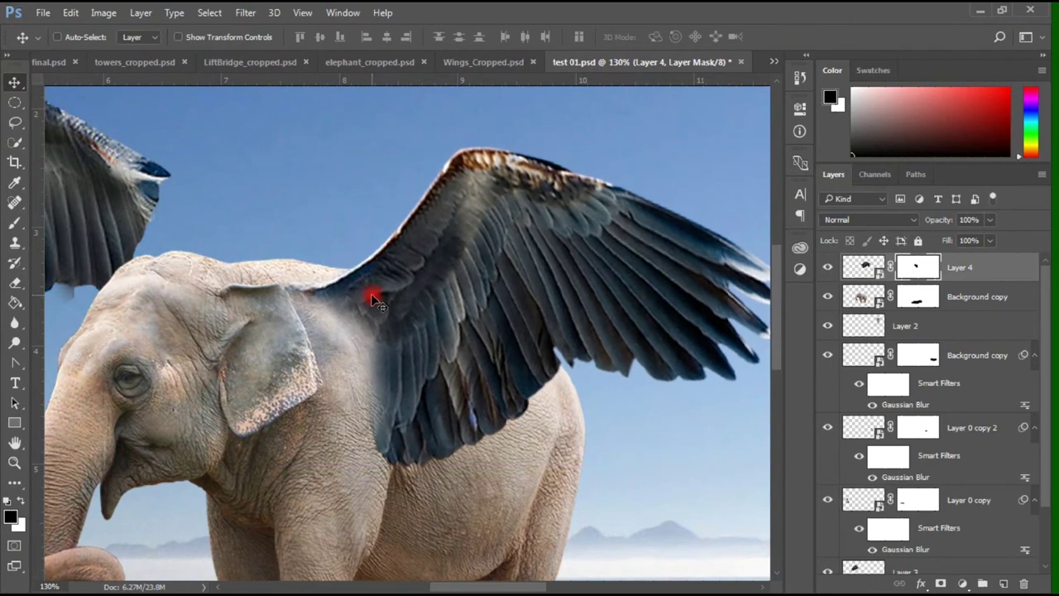
Soften the wing join near the ear further by brushing on the mask
left_click(15, 223)
mouse_move(284, 307)
left_mouse_down()
mouse_move(276, 356)
mouse_move(338, 373)
mouse_move(346, 407)
mouse_move(469, 410)
left_mouse_up()
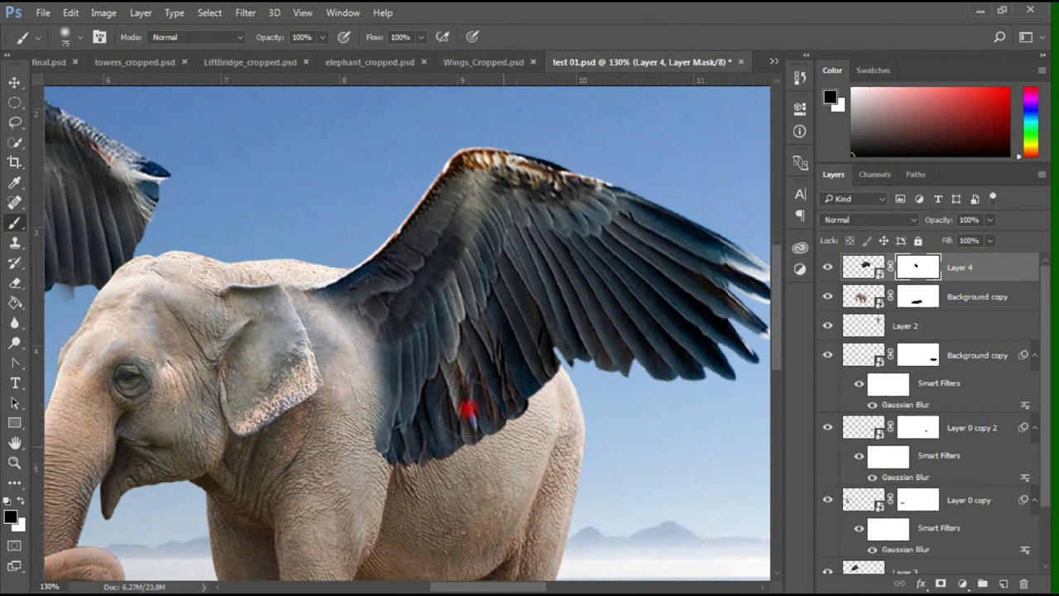
left_click(15, 83)
scroll(229, 436, "down", 3)
Move the left wing down and left so it sits against the elephant's head
scroll(267, 296, "down", 2)
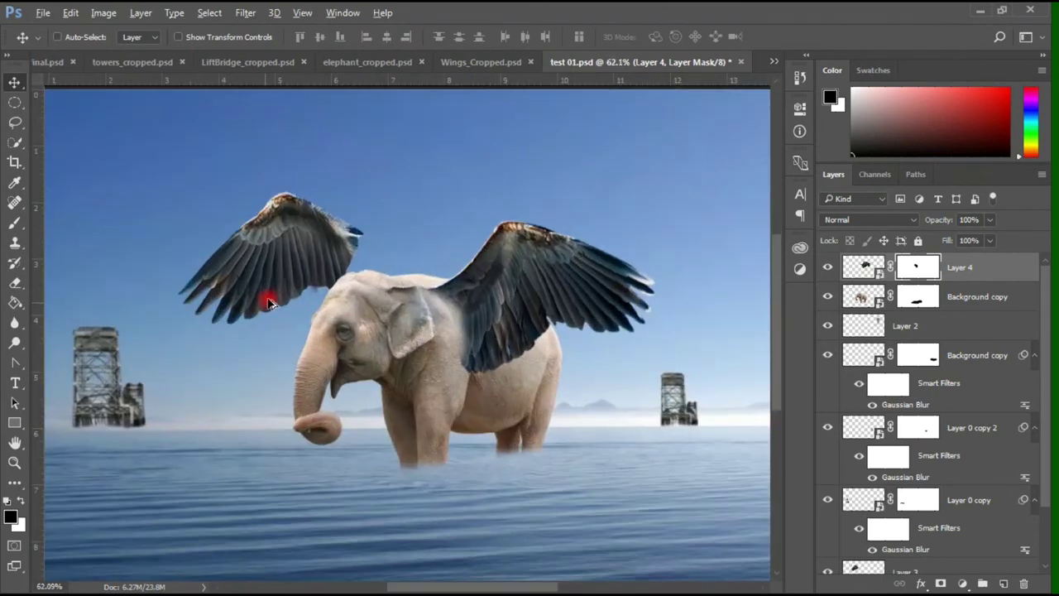
scroll(305, 262, "up", 4)
scroll(898, 405, "down", 2)
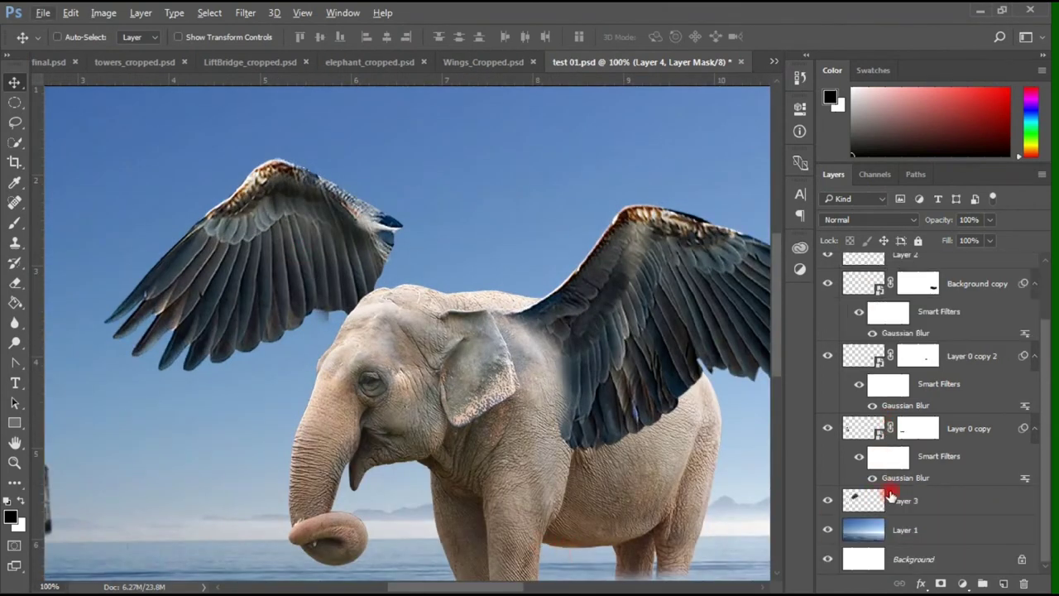
left_click_drag(890, 501, 930, 338)
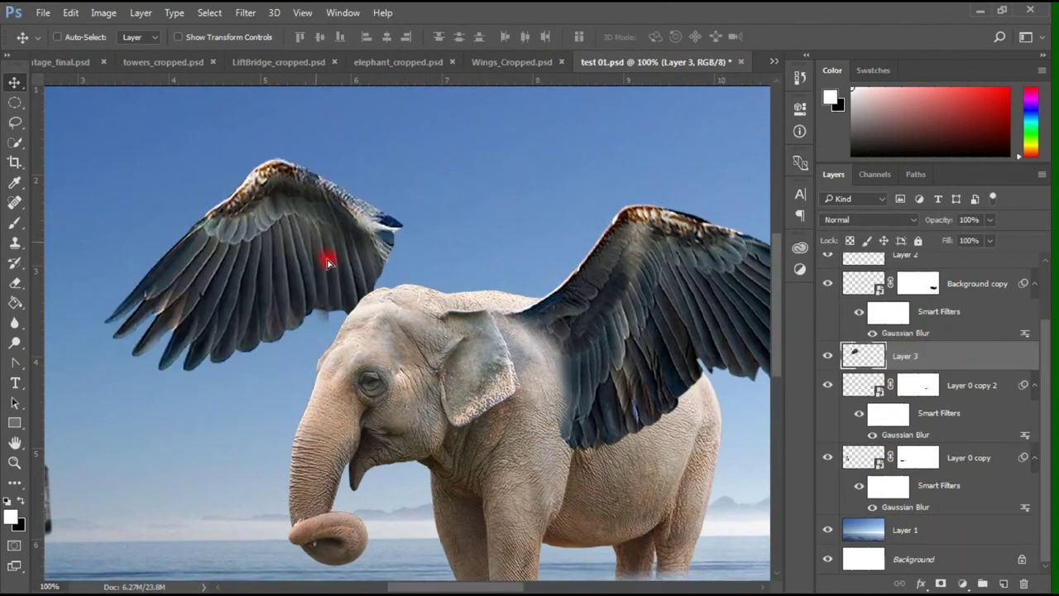
left_click_drag(327, 263, 301, 306)
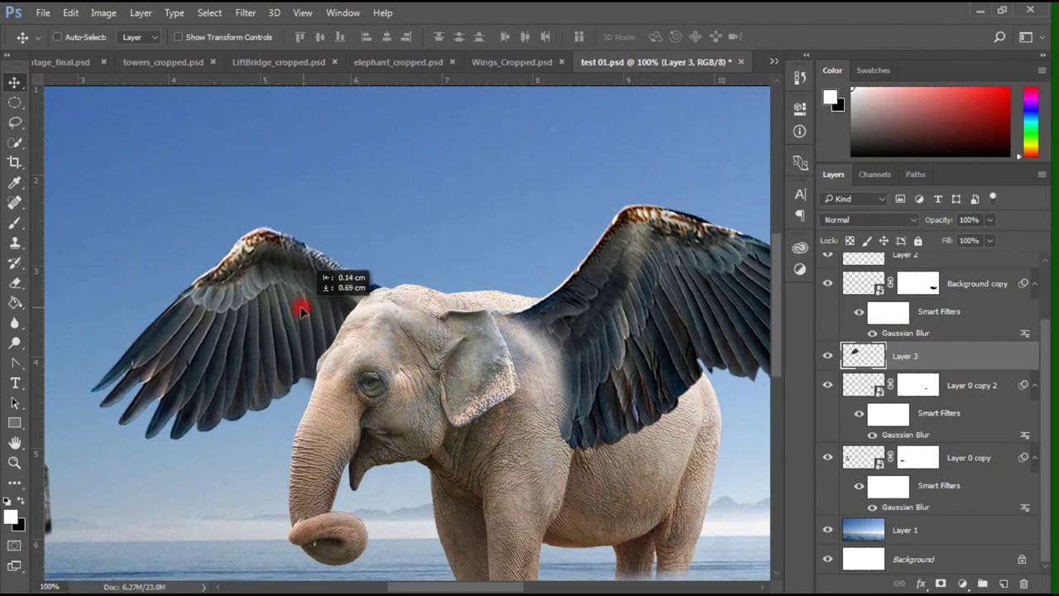
scroll(301, 306, "up", 1)
left_click_drag(348, 291, 417, 307)
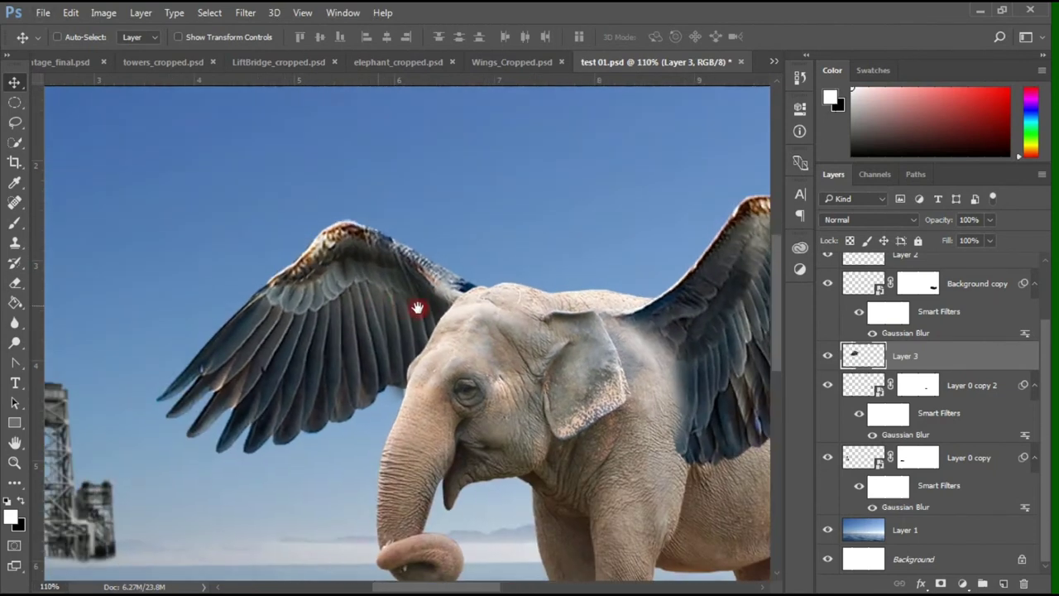
scroll(417, 307, "up", 5)
mouse_move(485, 304)
left_mouse_down()
mouse_move(454, 290)
mouse_move(488, 298)
left_mouse_up()
Erase a stray wing edge and zoom out to show the whole canvas at about 43%
left_click(14, 225)
right_click(468, 343)
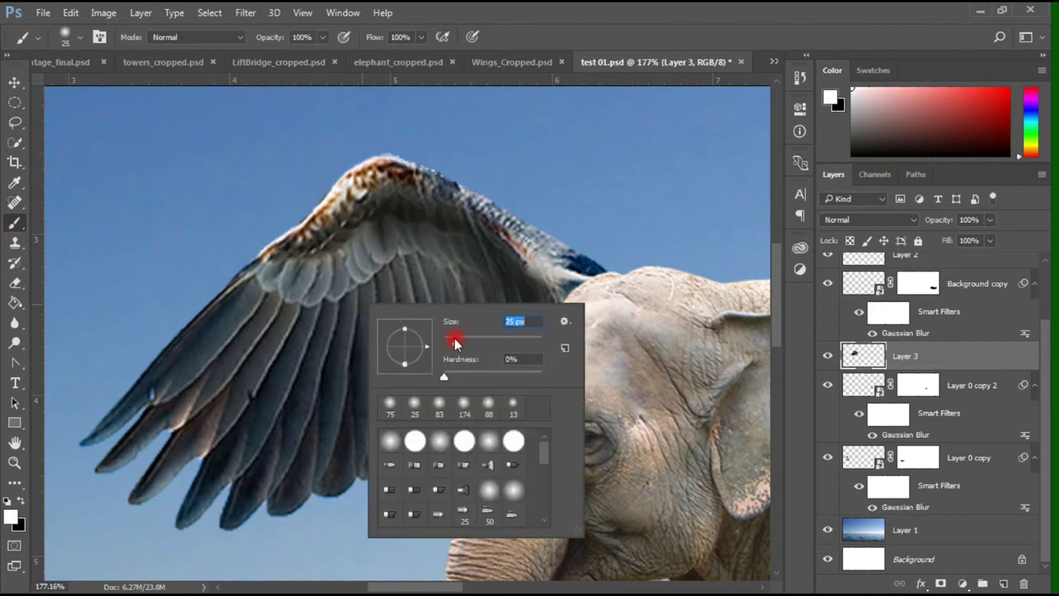
left_click(14, 282)
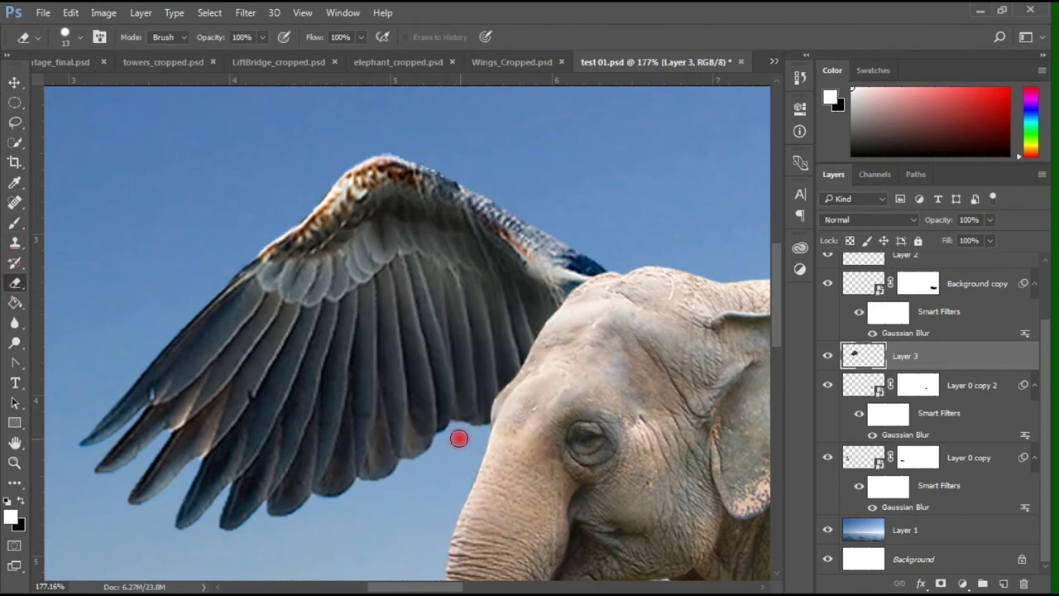
left_click(14, 82)
scroll(276, 341, "down", 5)
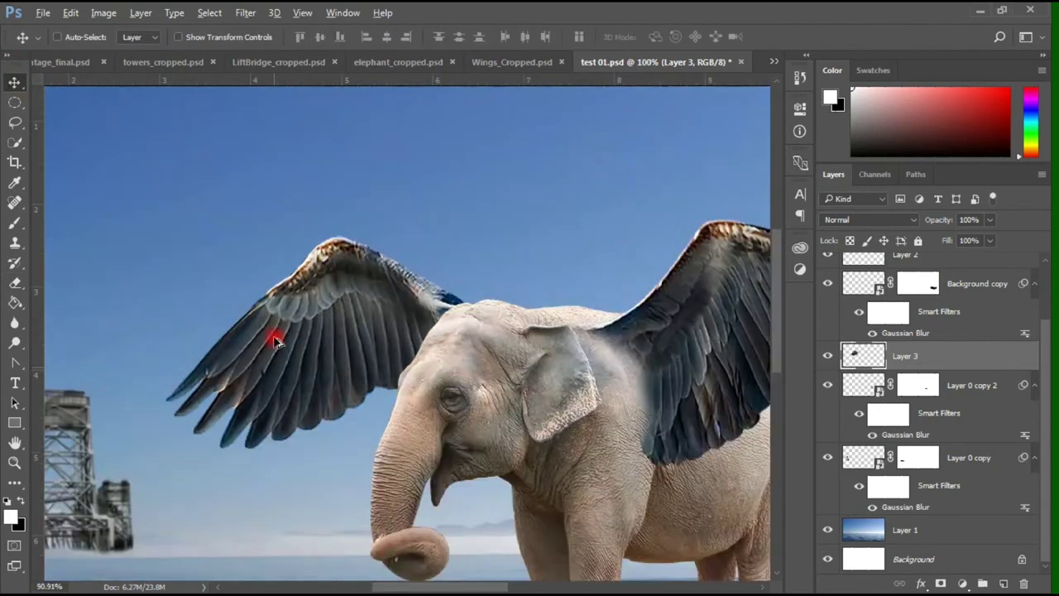
scroll(284, 331, "down", 3)
scroll(461, 331, "up", 2)
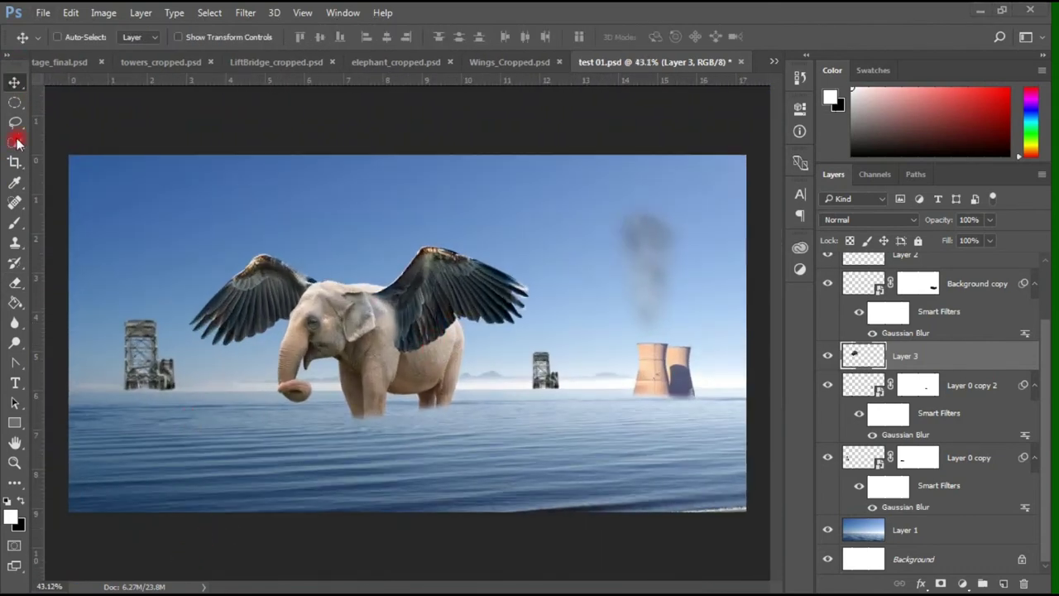
Add a new layer above Layer 1 and set a 124 px brush at 0% hardness
left_click(904, 530)
left_click(1004, 584)
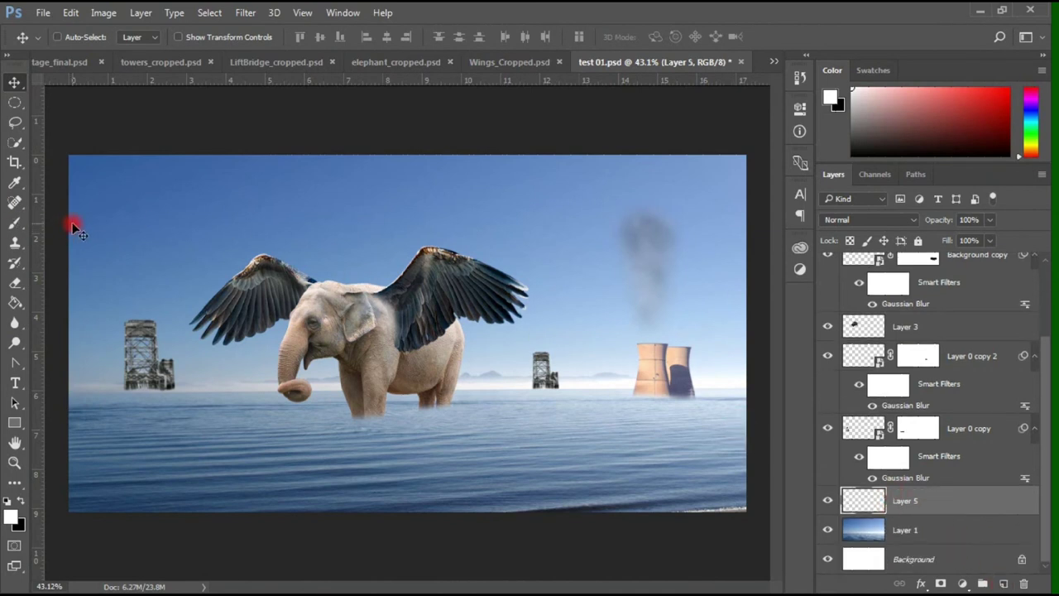
left_click(14, 223)
left_click(72, 218)
scroll(355, 414, "up", 3)
right_click(419, 405)
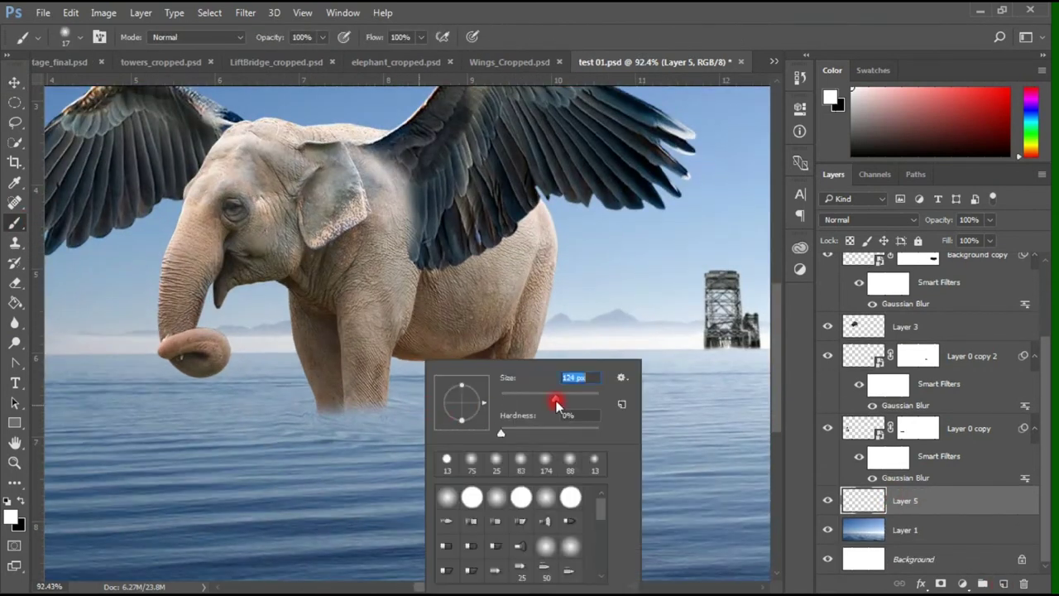
key("Return")
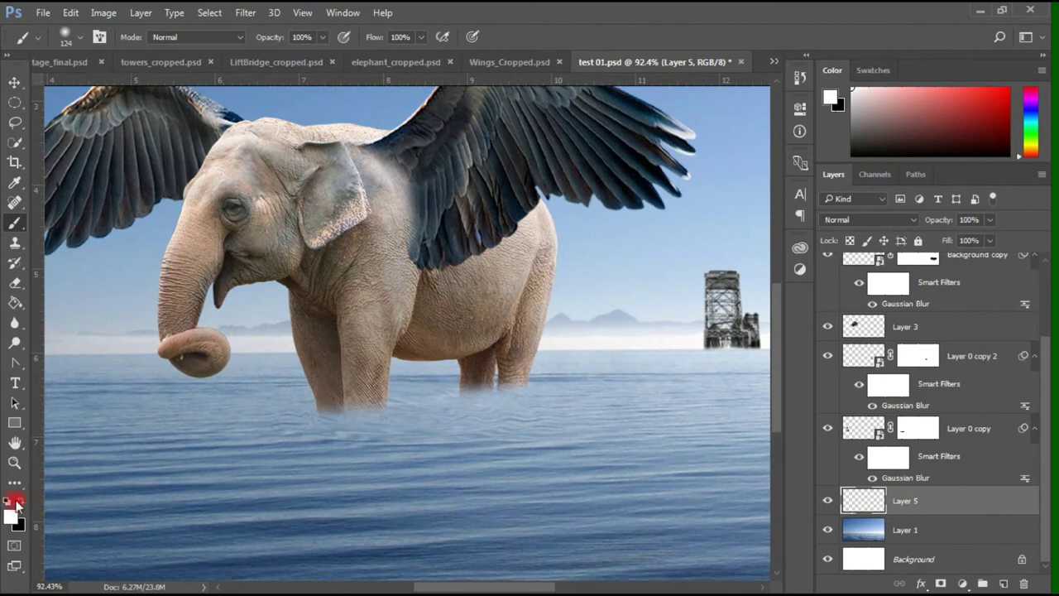
Paint a broad soft black shadow across the water beneath the elephant
mouse_move(305, 421)
left_mouse_down()
mouse_move(320, 430)
mouse_move(528, 424)
left_mouse_up()
scroll(496, 422, "down", 3)
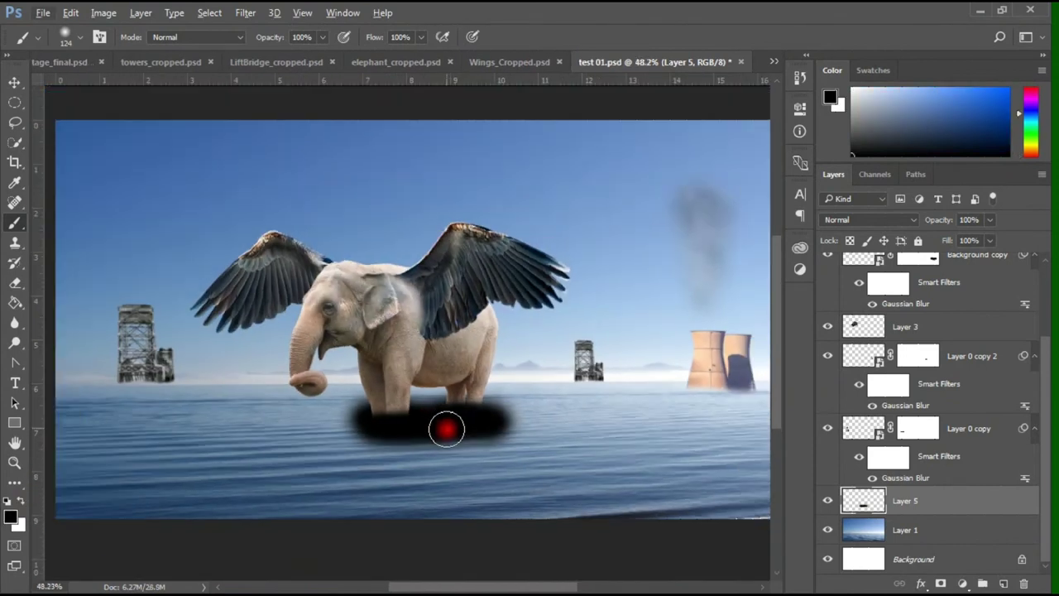
mouse_move(447, 429)
left_mouse_down()
mouse_move(433, 431)
mouse_move(485, 439)
mouse_move(506, 425)
mouse_move(499, 456)
mouse_move(386, 420)
left_mouse_up()
key("x")
left_click_drag(425, 478, 406, 478)
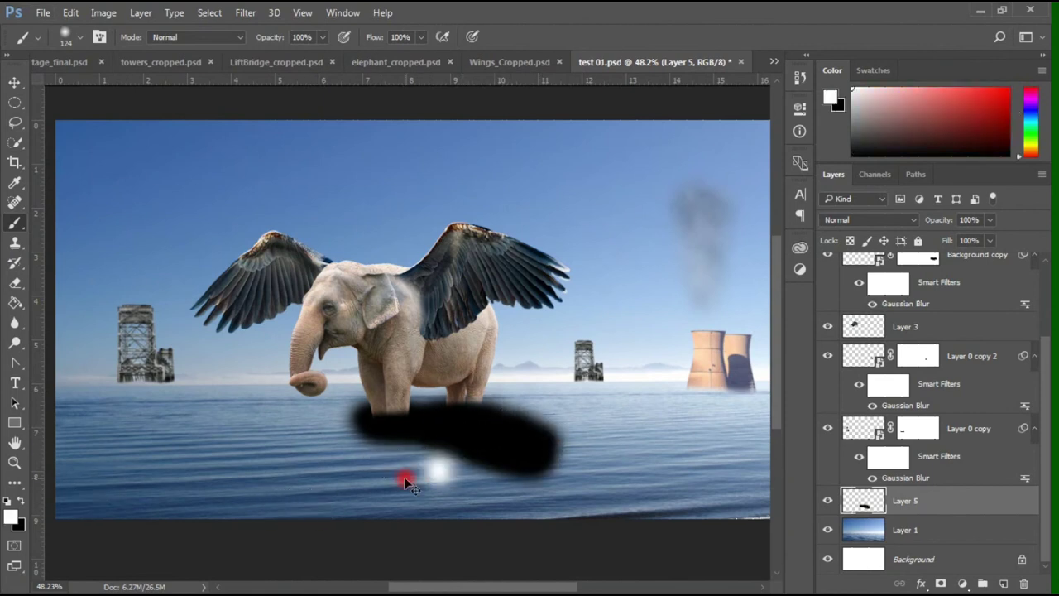
key("ctrl+z")
scroll(456, 445, "up", 2)
scroll(456, 445, "up", 1)
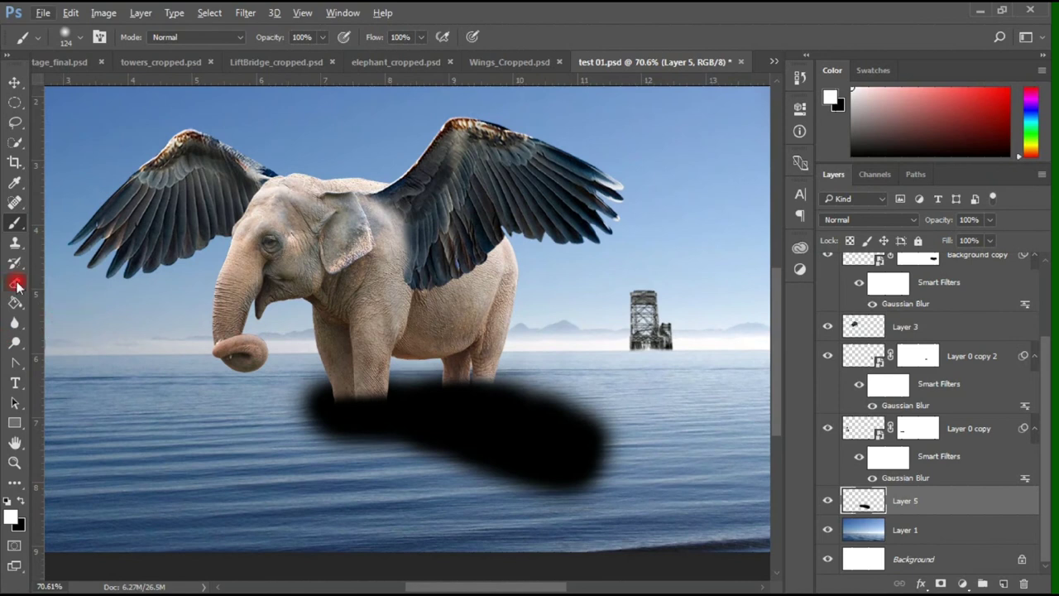
right_click(16, 286)
Set the Eraser to 91 px with 35% hardness and lighten the shadow's lower-left edge
left_click(91, 284)
right_click(426, 468)
left_click_drag(563, 393, 544, 392)
left_click_drag(323, 432, 418, 476)
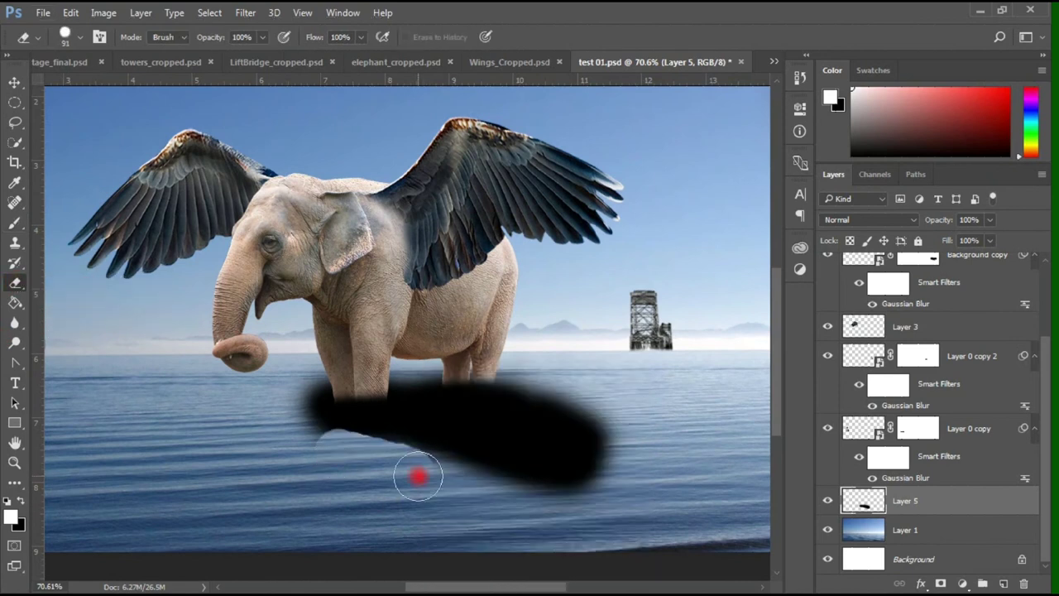
right_click(356, 468)
right_click(327, 464)
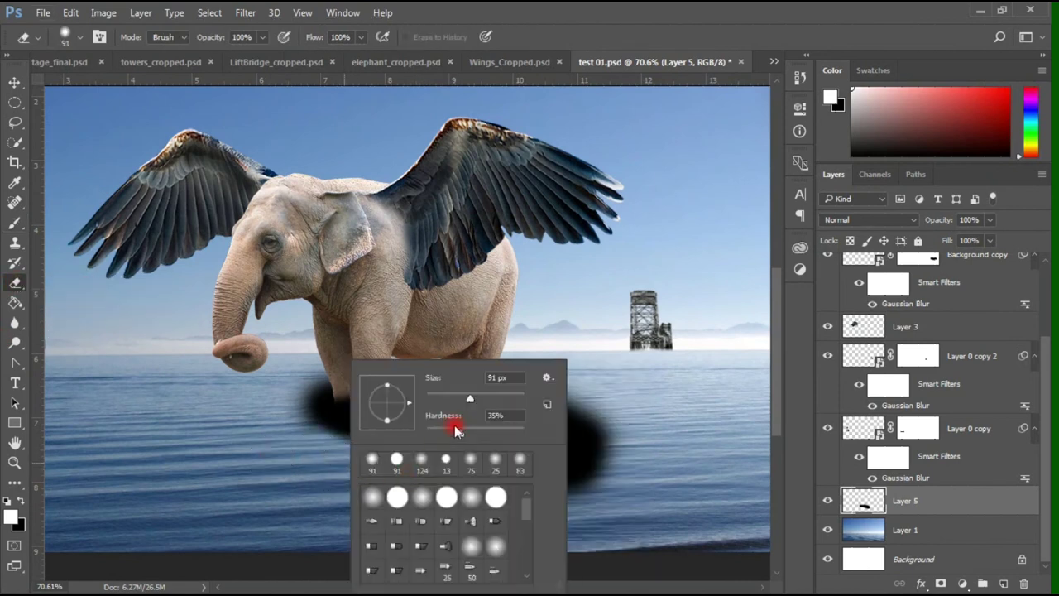
mouse_move(327, 432)
left_mouse_down()
mouse_move(379, 469)
mouse_move(541, 511)
left_mouse_up()
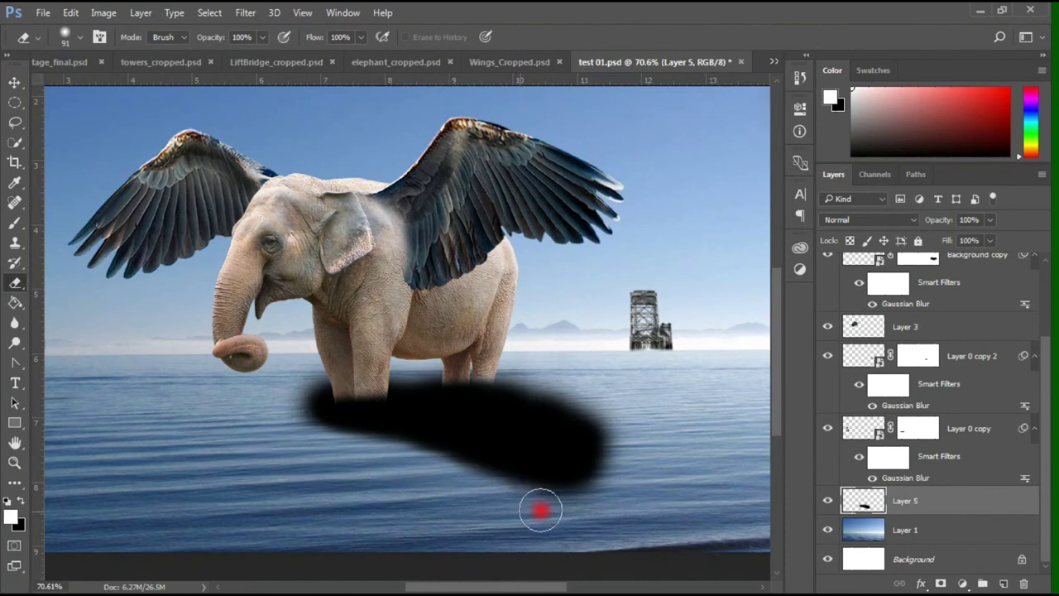
Trim the shadow's lower-right and top edges, then repaint the top edge in black
mouse_move(648, 438)
left_mouse_down()
mouse_move(542, 378)
mouse_move(485, 362)
mouse_move(416, 355)
mouse_move(451, 364)
mouse_move(272, 378)
mouse_move(284, 438)
mouse_move(338, 362)
mouse_move(300, 371)
mouse_move(374, 478)
left_mouse_up()
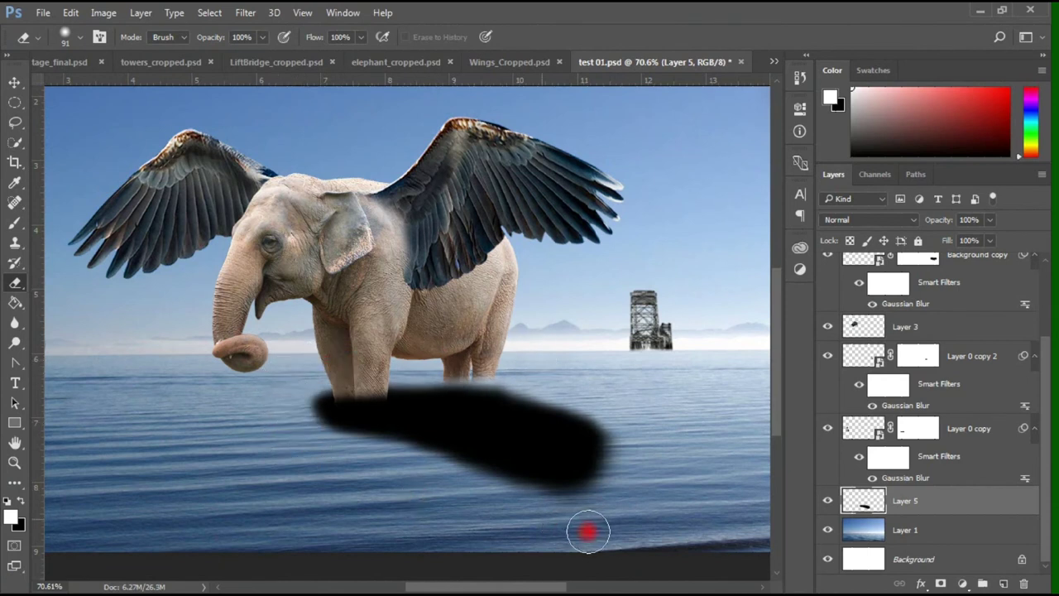
left_click_drag(588, 533, 423, 493)
mouse_move(491, 521)
left_mouse_down()
mouse_move(598, 492)
mouse_move(549, 500)
mouse_move(523, 519)
left_mouse_up()
left_click_drag(506, 407, 438, 369)
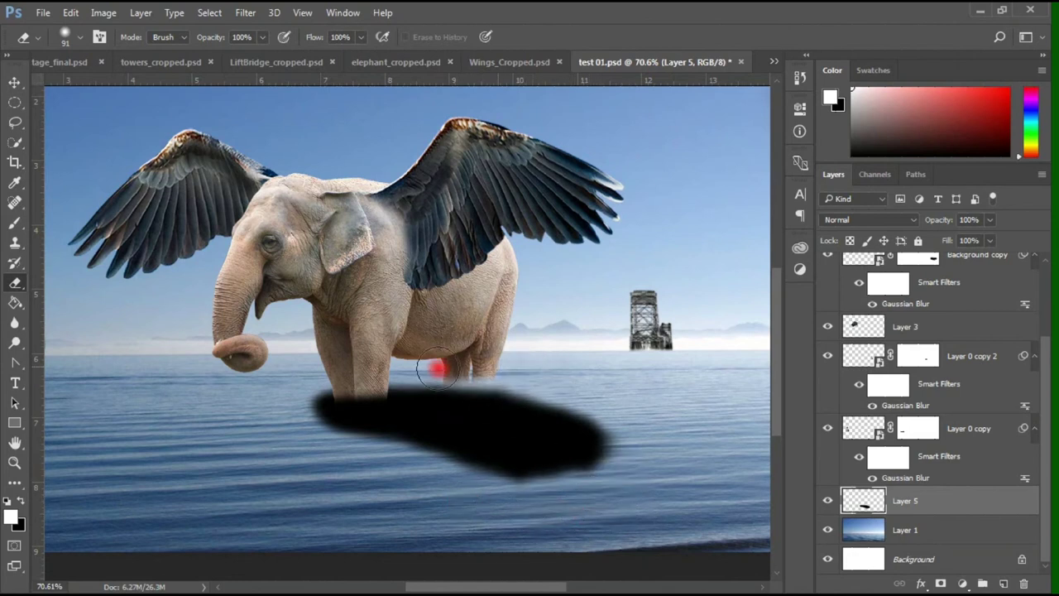
left_click_drag(8, 217, 124, 217)
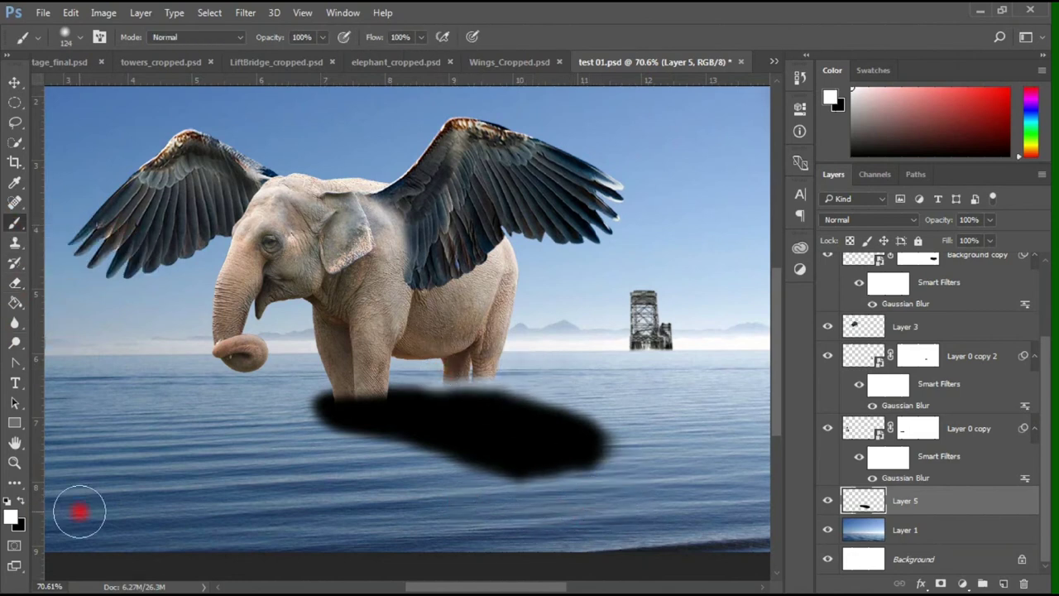
key("x")
mouse_move(315, 421)
left_mouse_down()
mouse_move(475, 408)
mouse_move(530, 447)
left_mouse_up()
Erase the shadow's lower edge into a slim streak and drop the layer to 24% opacity
left_click(15, 84)
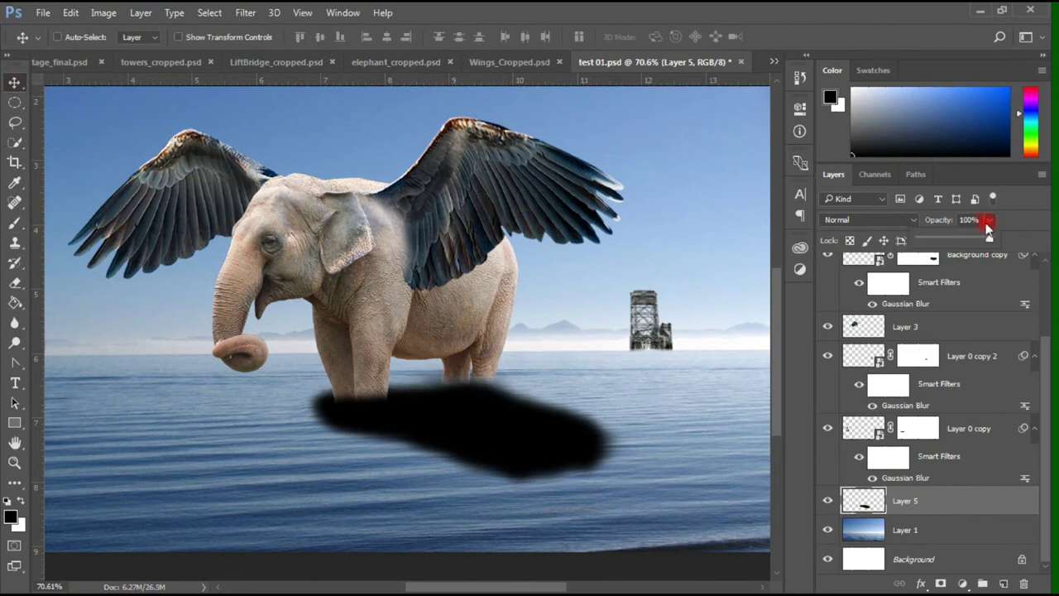
left_click(951, 240)
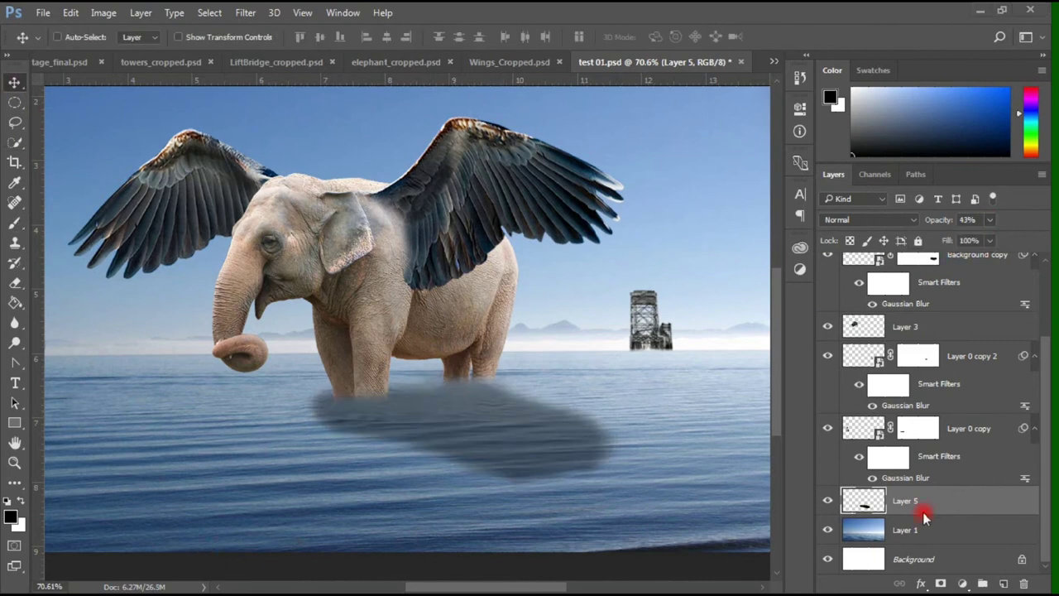
left_click(14, 284)
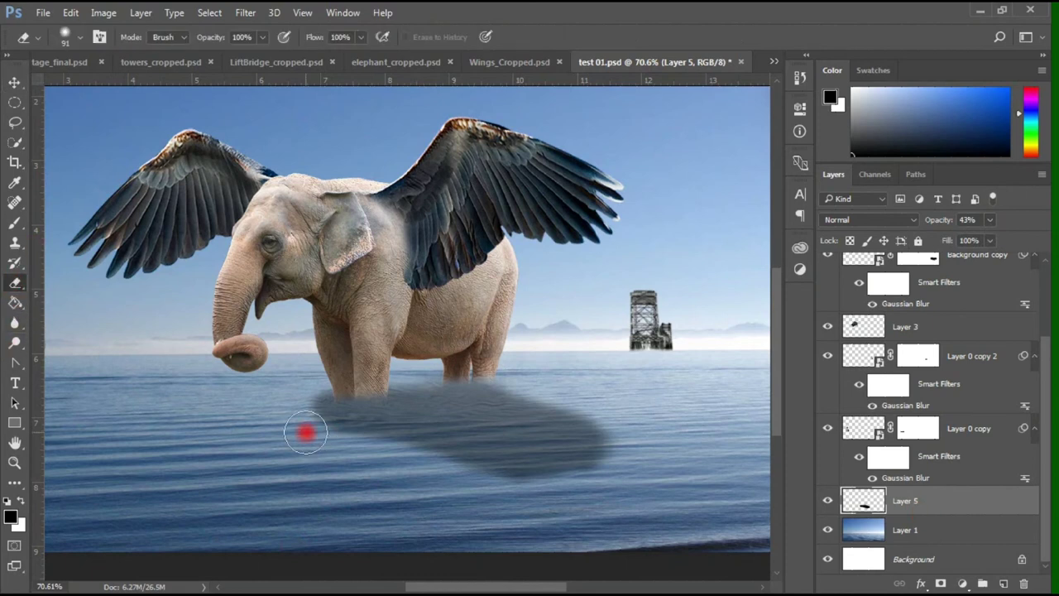
mouse_move(307, 431)
left_mouse_down()
mouse_move(638, 498)
mouse_move(326, 450)
mouse_move(436, 444)
mouse_move(428, 439)
mouse_move(323, 458)
left_mouse_up()
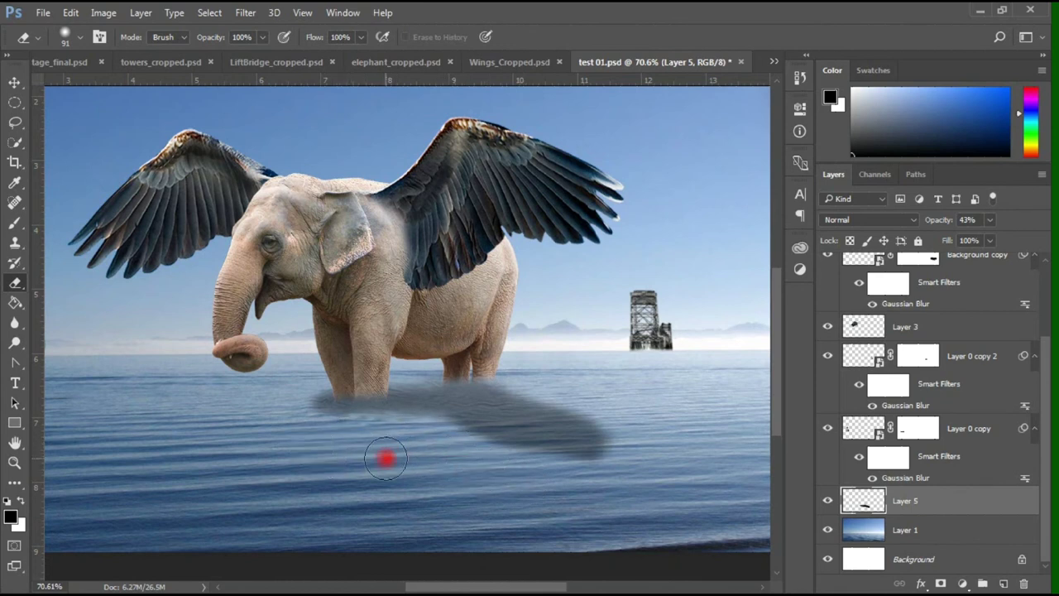
key("v")
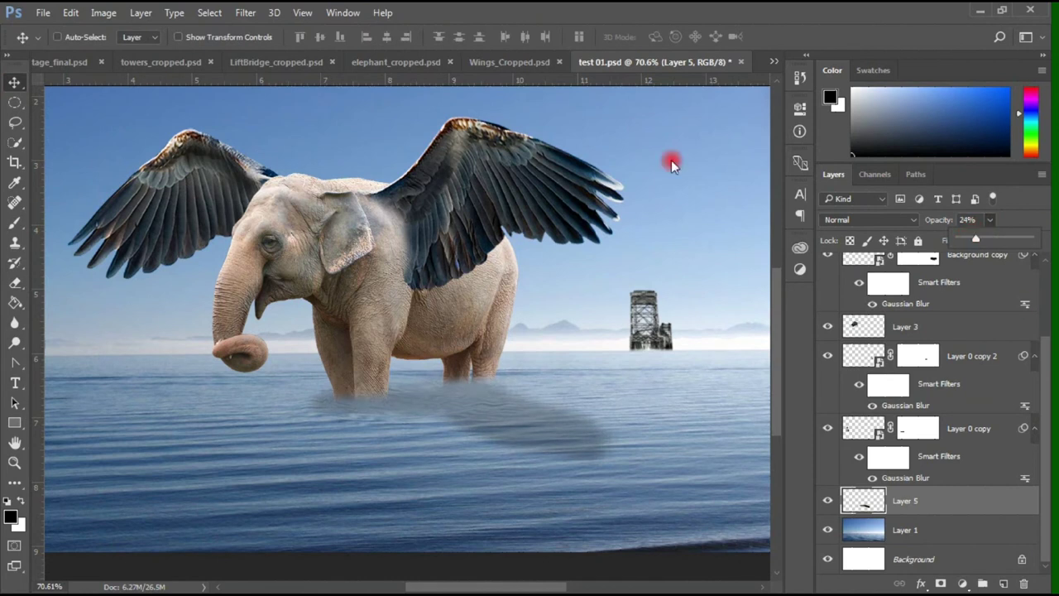
scroll(733, 480, "down", 3)
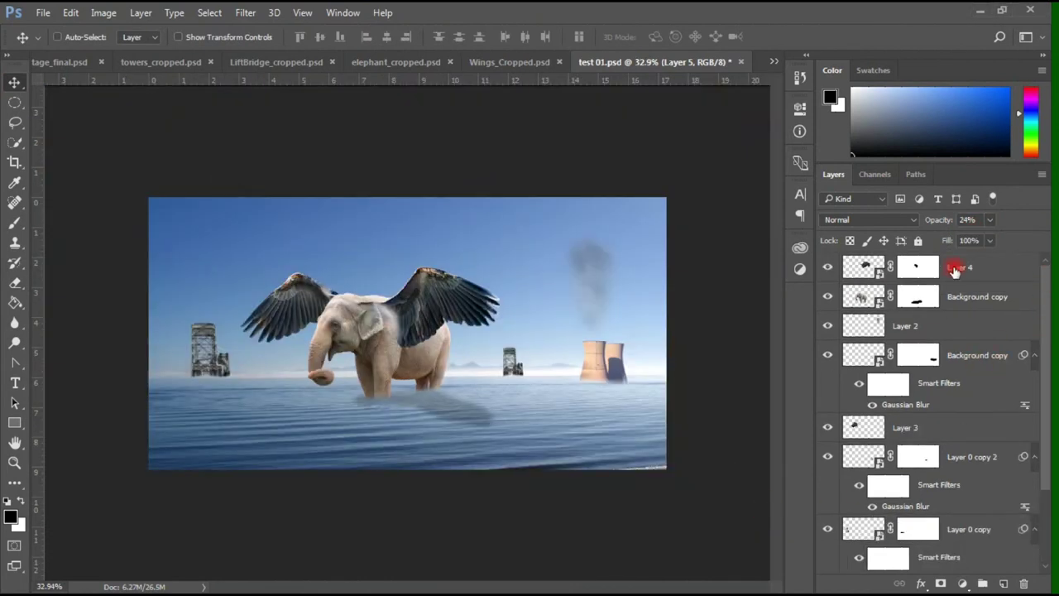
Add a new empty Layer 6 at the top, deleting the extra Layer 7
key("ctrl+shift+alt+n")
left_click(1004, 583)
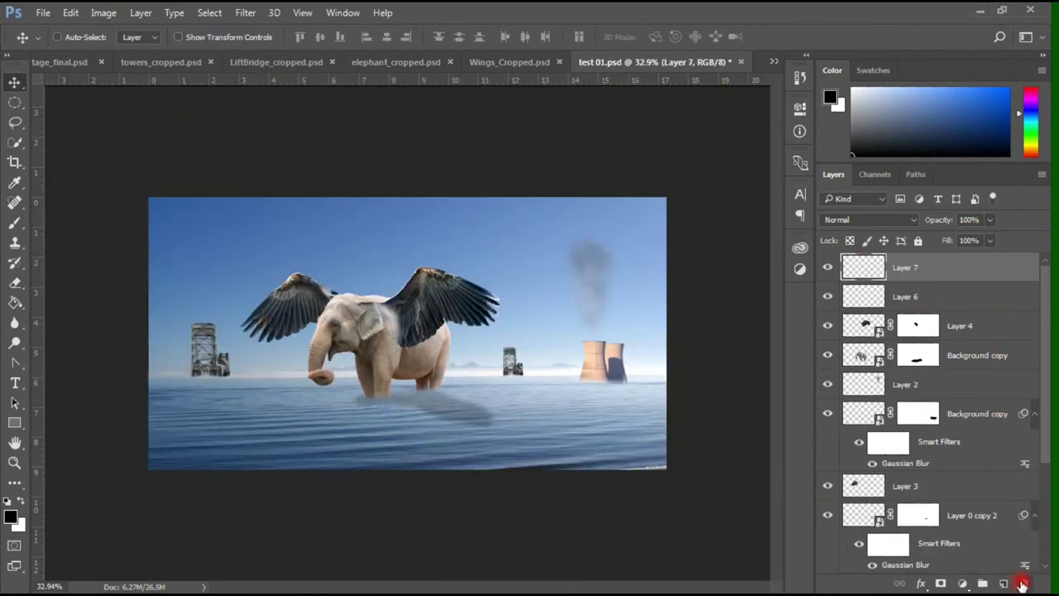
left_click(1023, 585)
left_click(468, 239)
Select a horizontal strip across the horizon and fill it with a Clouds render
right_click(16, 104)
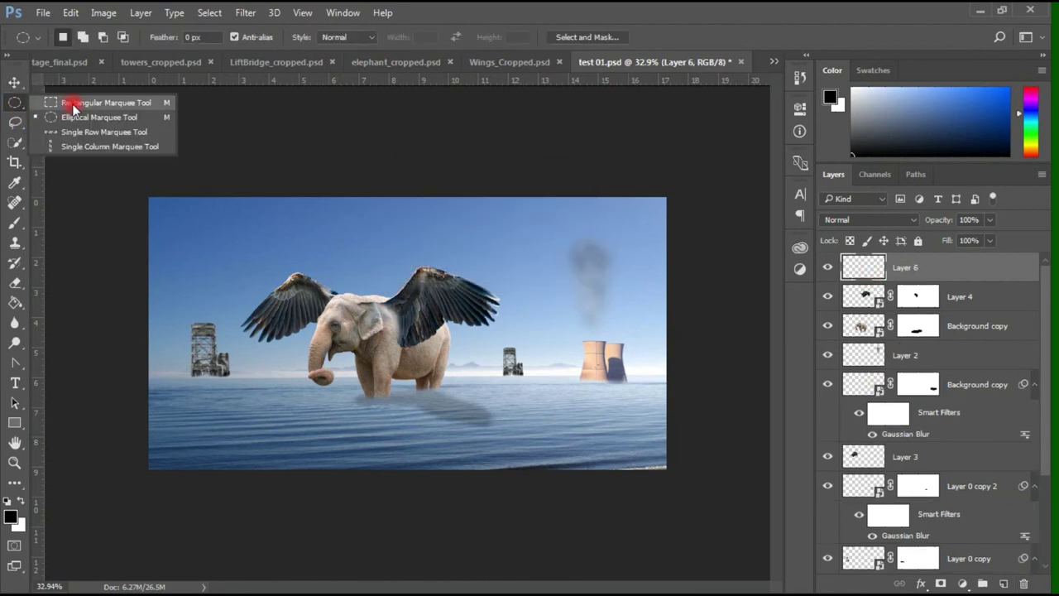
left_click(75, 104)
left_click_drag(139, 356, 697, 401)
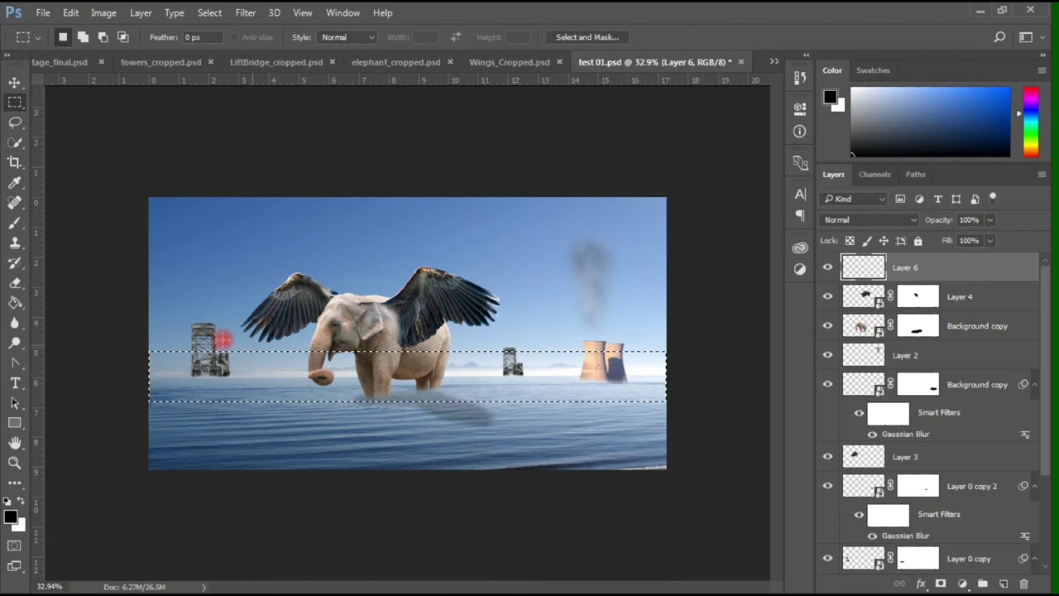
left_click(246, 13)
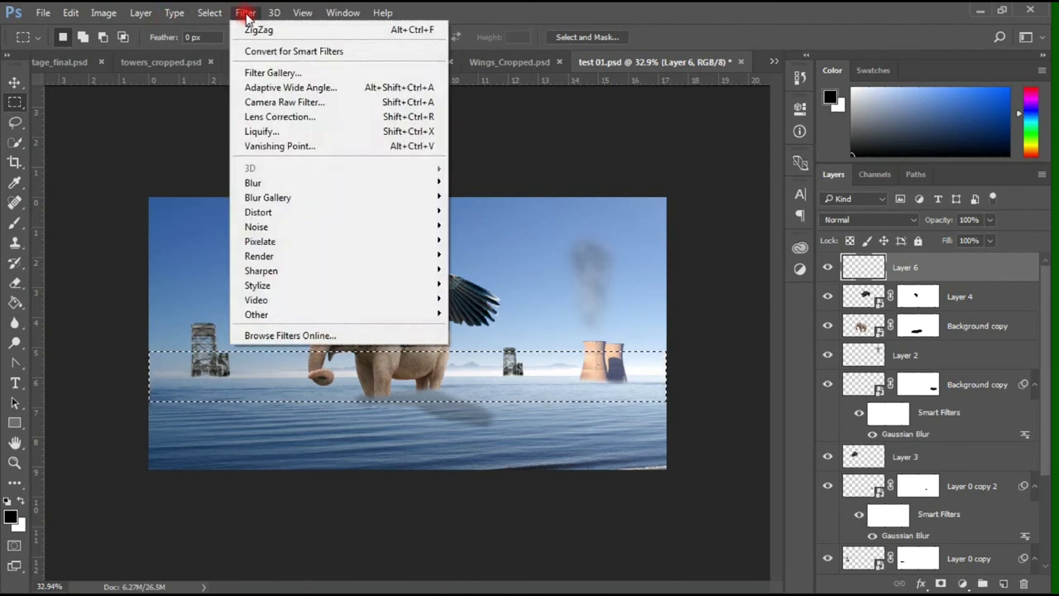
mouse_move(258, 212)
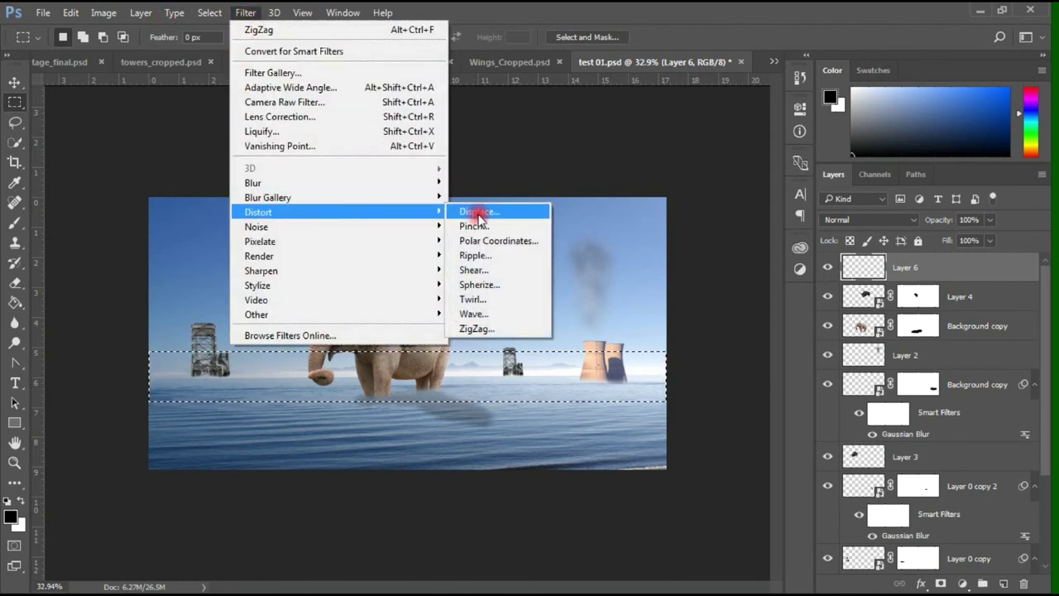
left_click(479, 216)
left_click(506, 239)
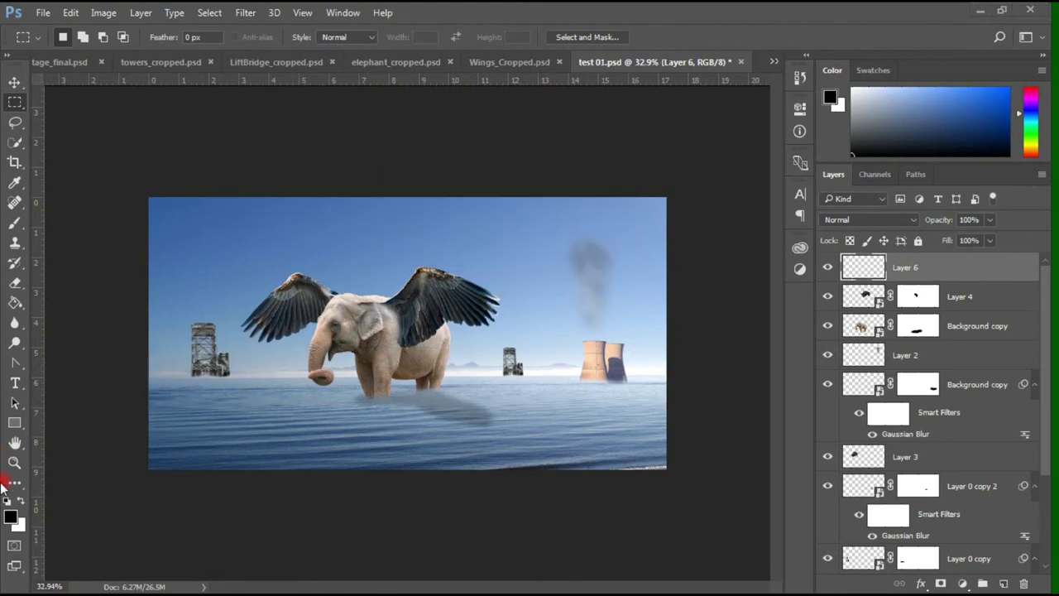
left_click(246, 12)
mouse_move(259, 256)
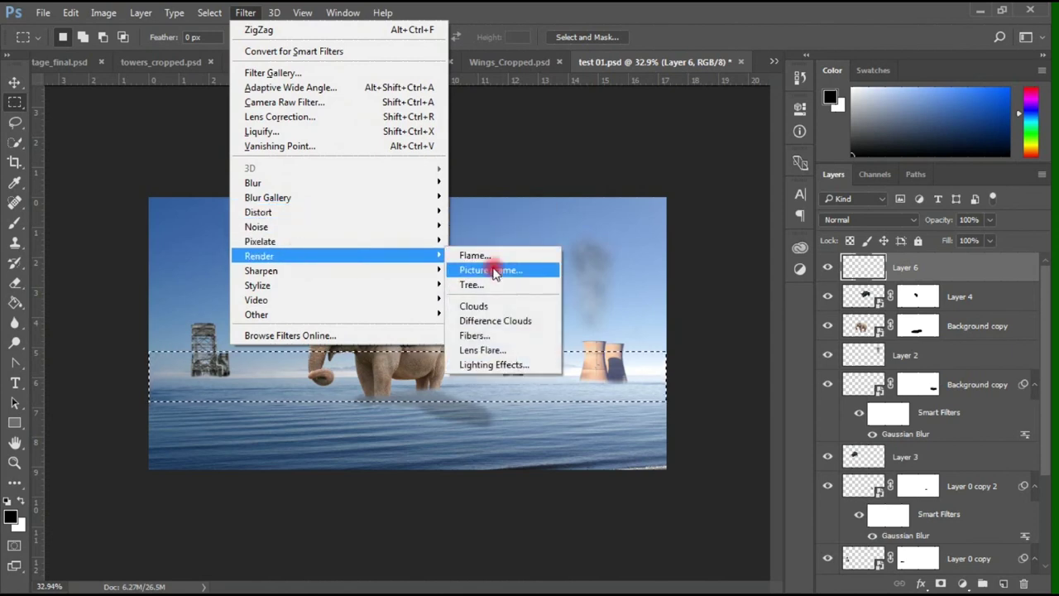
left_click(480, 307)
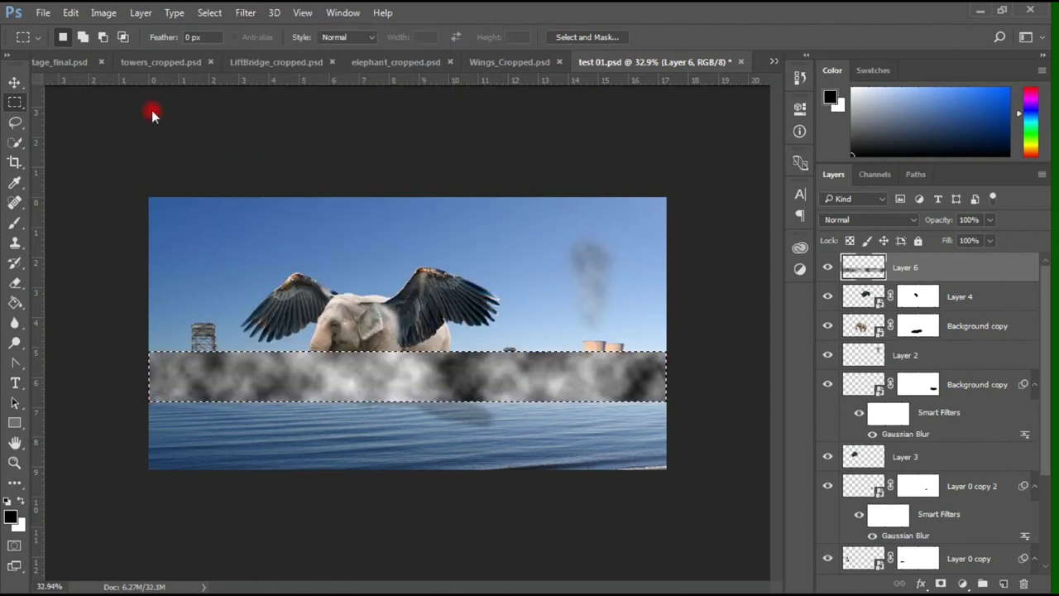
key("ctrl+d")
Show Layer 6 at 47% opacity and delete the cloud band from it
scroll(413, 376, "up", 1)
left_click(830, 273)
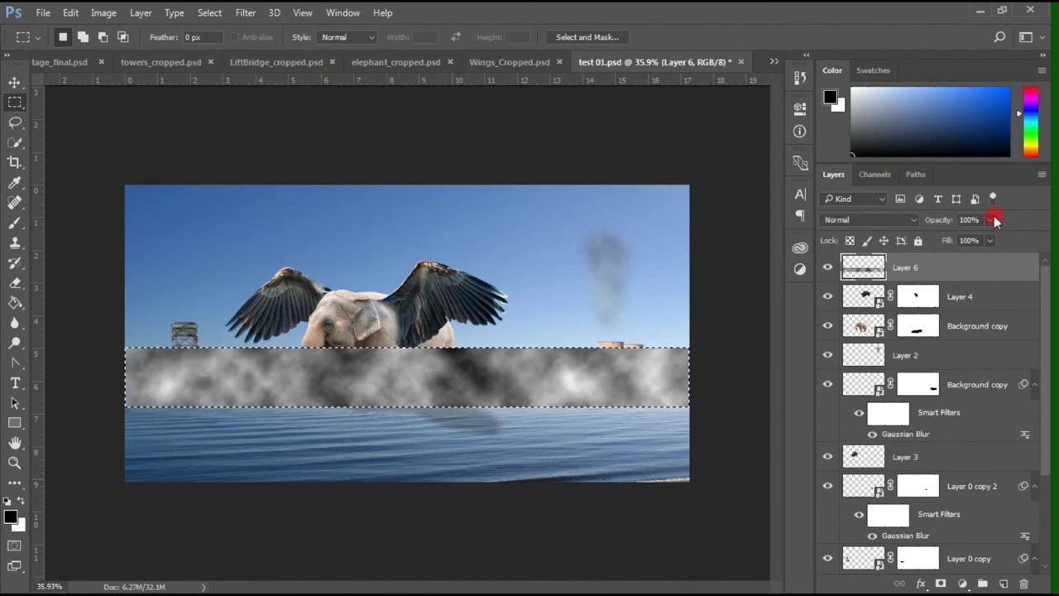
left_click(990, 219)
left_click_drag(1000, 241, 953, 242)
left_click(556, 369)
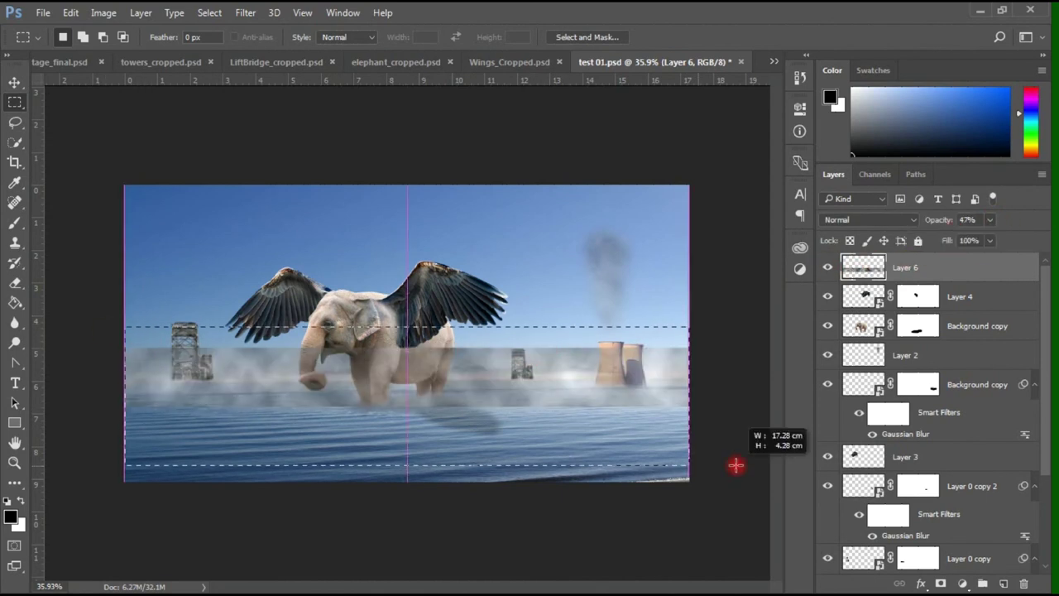
left_click_drag(103, 327, 721, 456)
key("Delete")
key("ctrl+d")
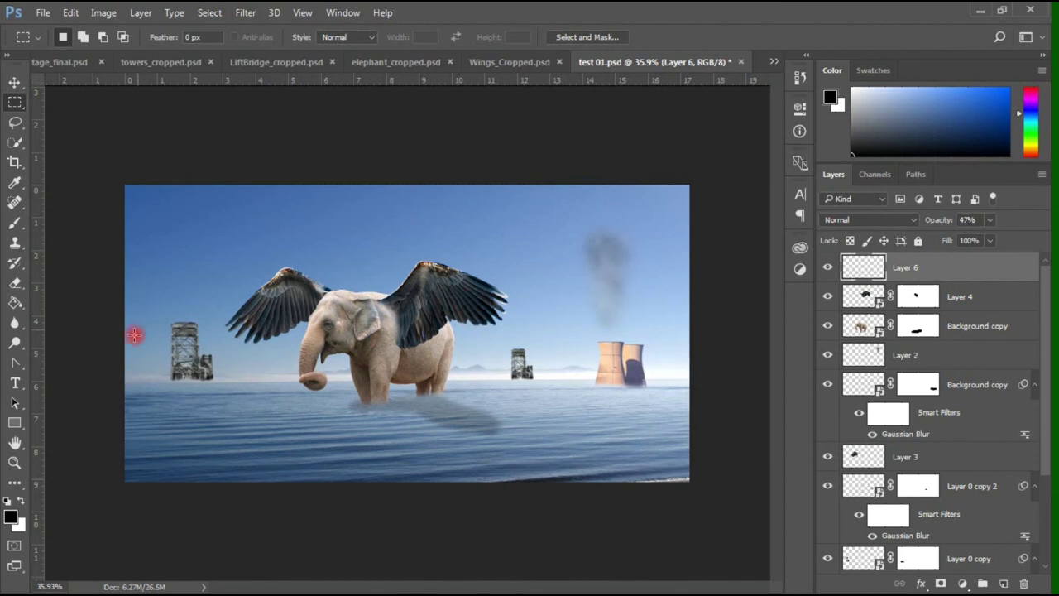
Marquee a band across the waterline, feather it 75 px, and render Clouds into it
left_click_drag(135, 335, 629, 389)
mouse_move(113, 345)
left_mouse_down()
mouse_move(480, 394)
mouse_move(692, 405)
left_mouse_up()
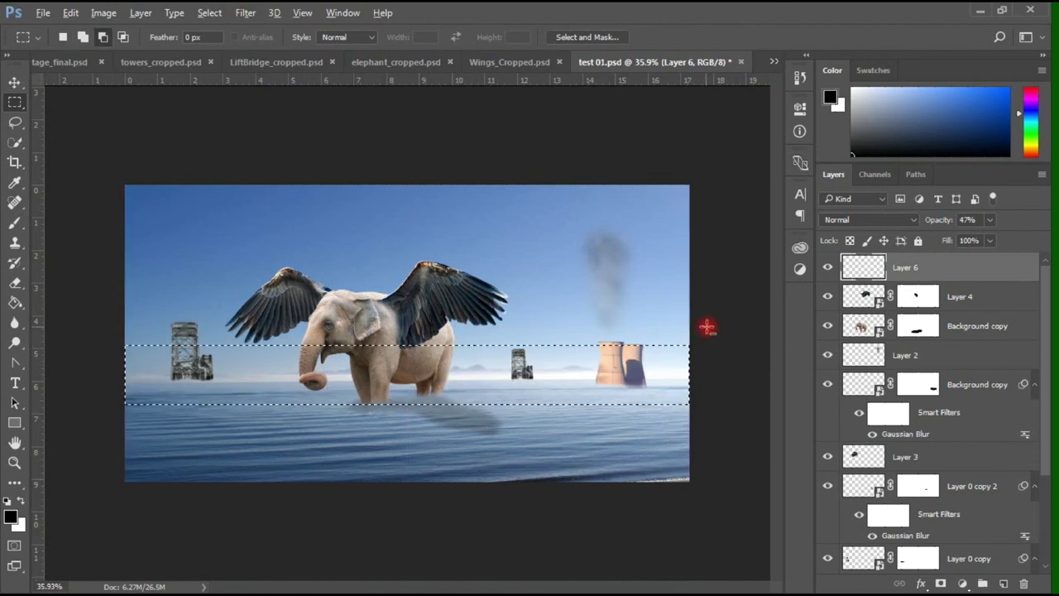
left_click_drag(708, 328, 9, 353)
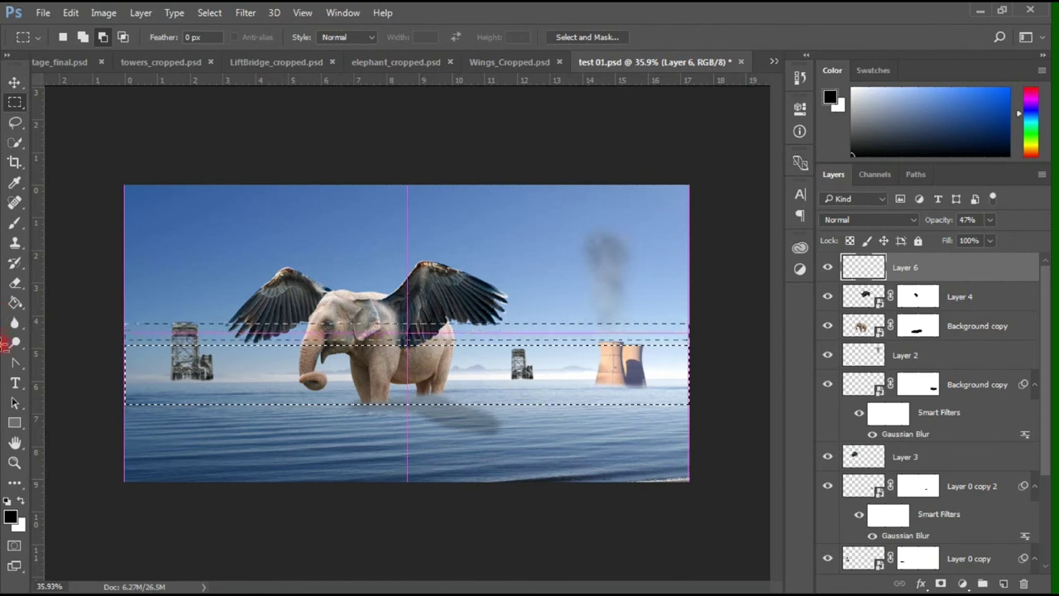
left_click(204, 16)
mouse_move(249, 212)
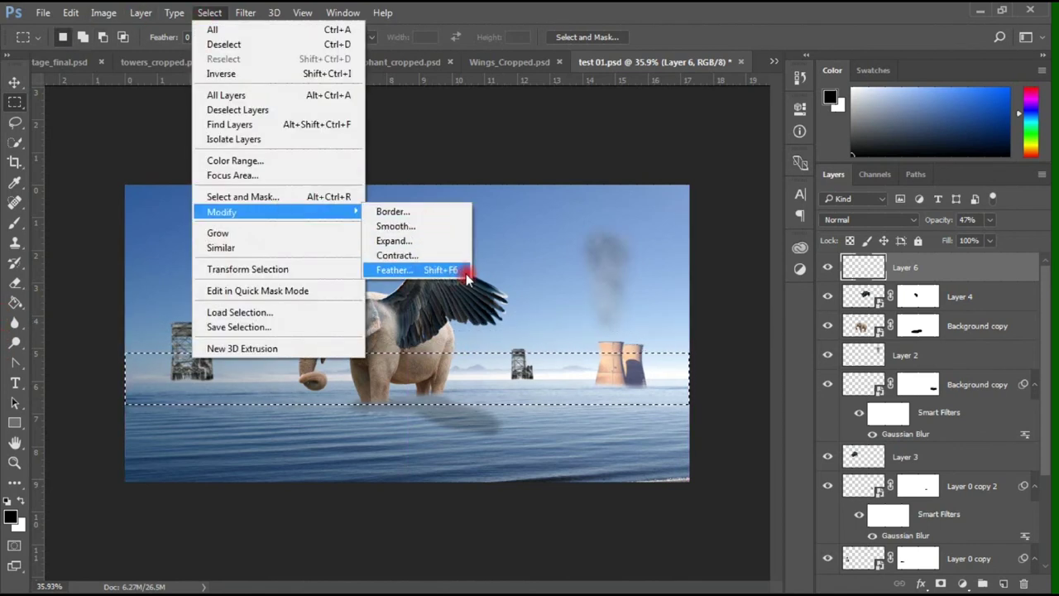
left_click(467, 270)
type("75")
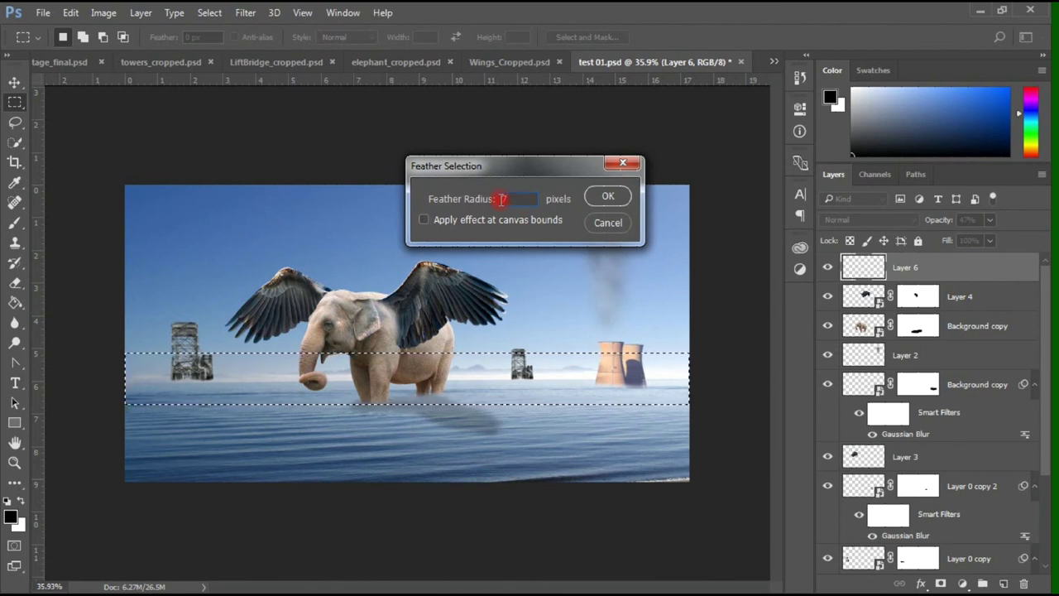
left_click(605, 199)
left_click(245, 13)
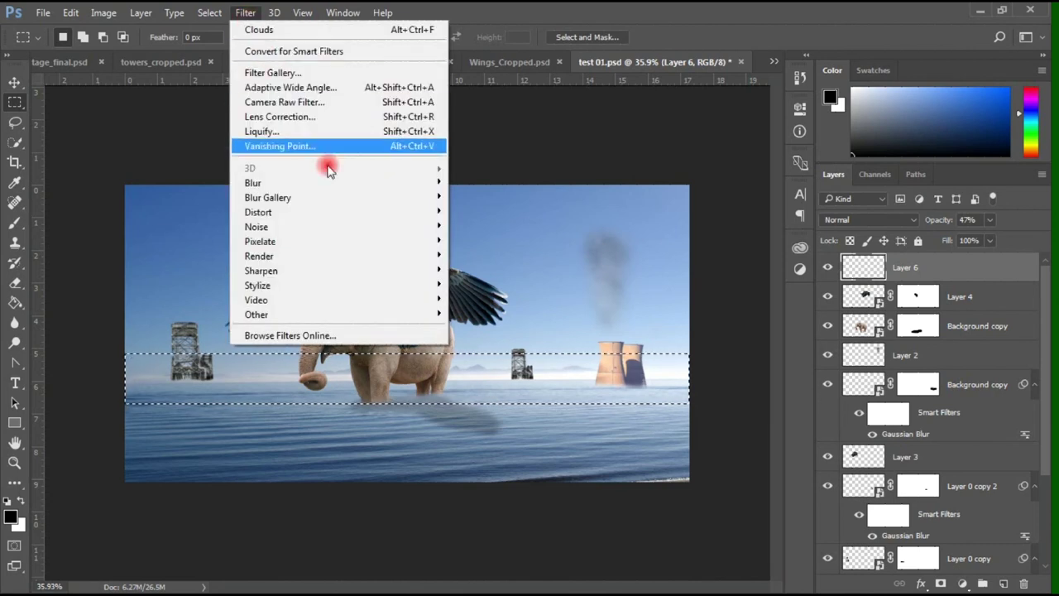
mouse_move(259, 256)
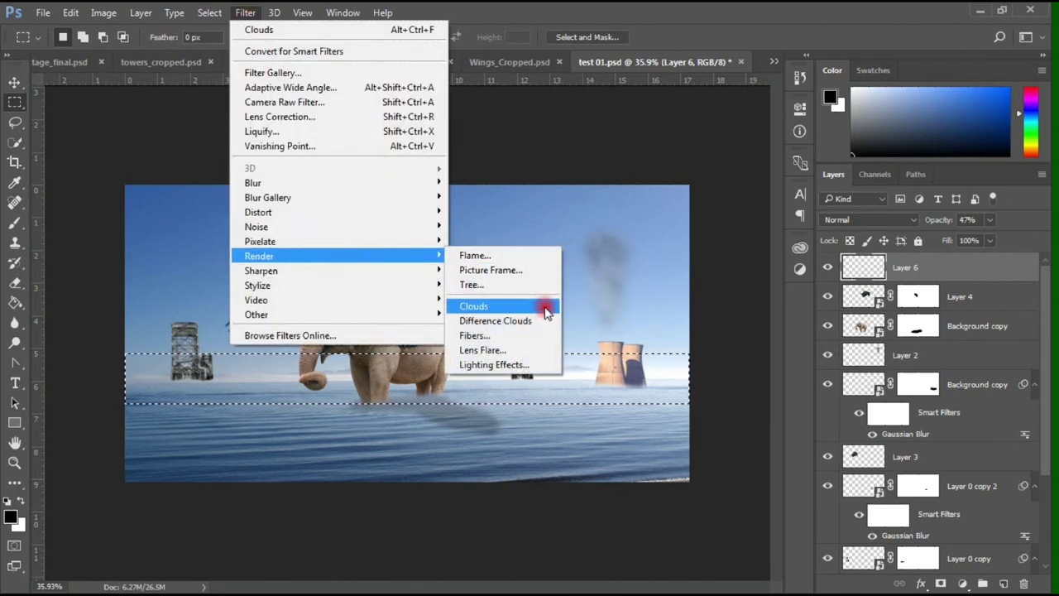
left_click(546, 308)
Try different opacities for the mist layer, from 100% down to 82%
key("v")
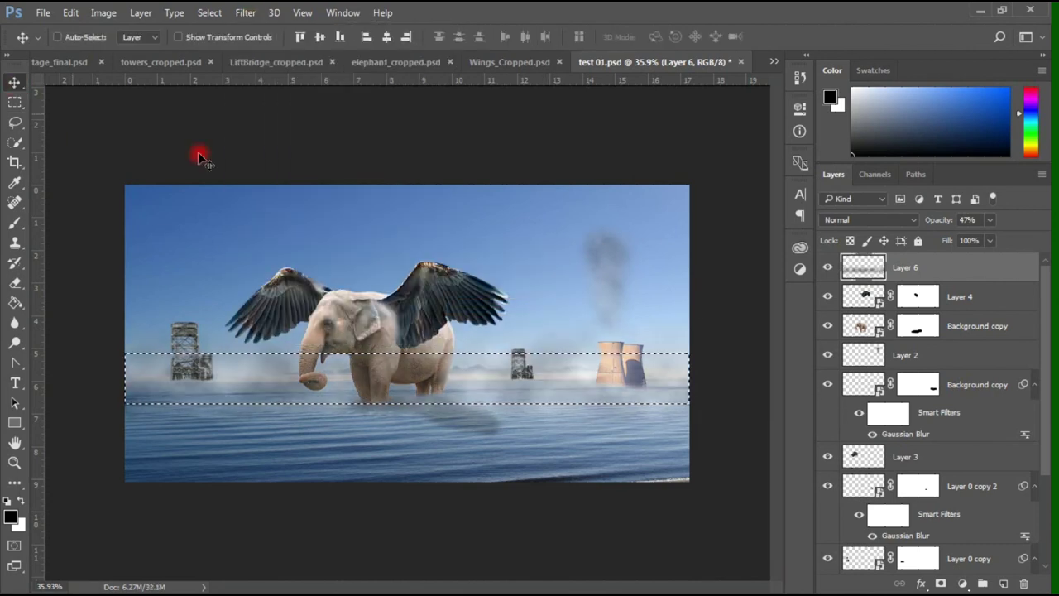
left_click(990, 219)
mouse_move(988, 239)
left_mouse_down()
mouse_move(1027, 239)
mouse_move(991, 239)
mouse_move(1013, 239)
left_mouse_up()
left_click(180, 105)
key("ctrl+d")
key("ctrl+shift+d")
left_click(990, 219)
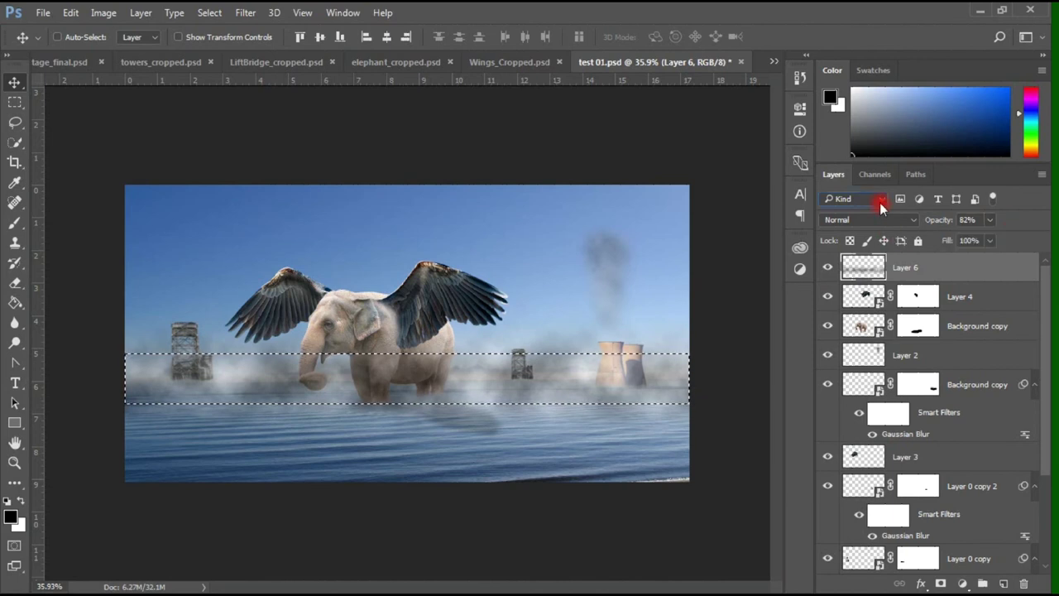
Set the mist to Luminosity blending at 65% opacity and nudge it down slightly
left_click(894, 221)
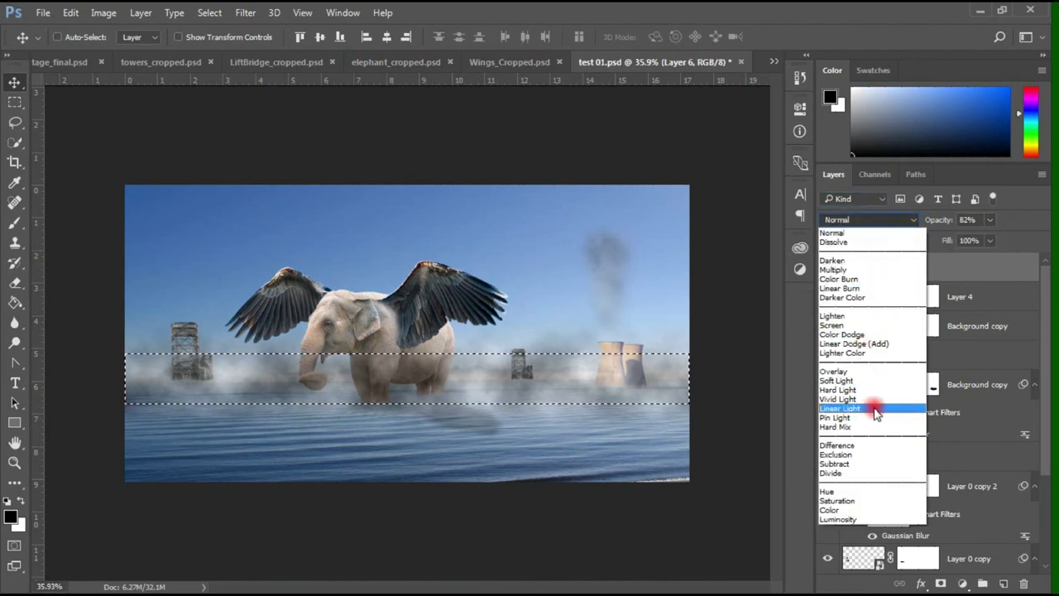
left_click(875, 519)
left_click(990, 219)
left_click_drag(994, 238, 978, 239)
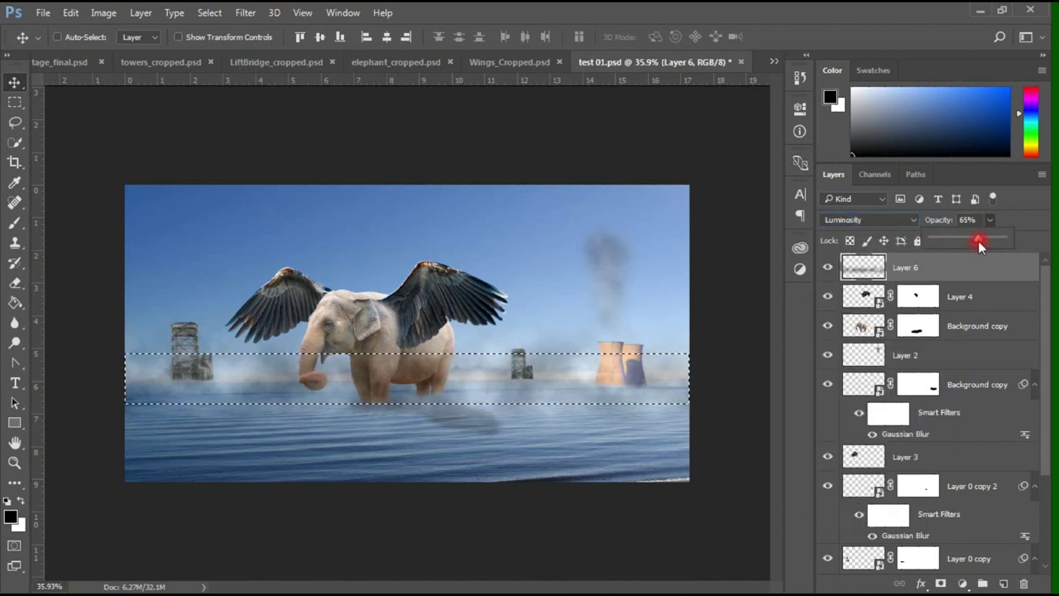
left_click_drag(587, 369, 585, 385)
Squash the mist band to about 81% height and settle its opacity at 54%
key("ctrl+t")
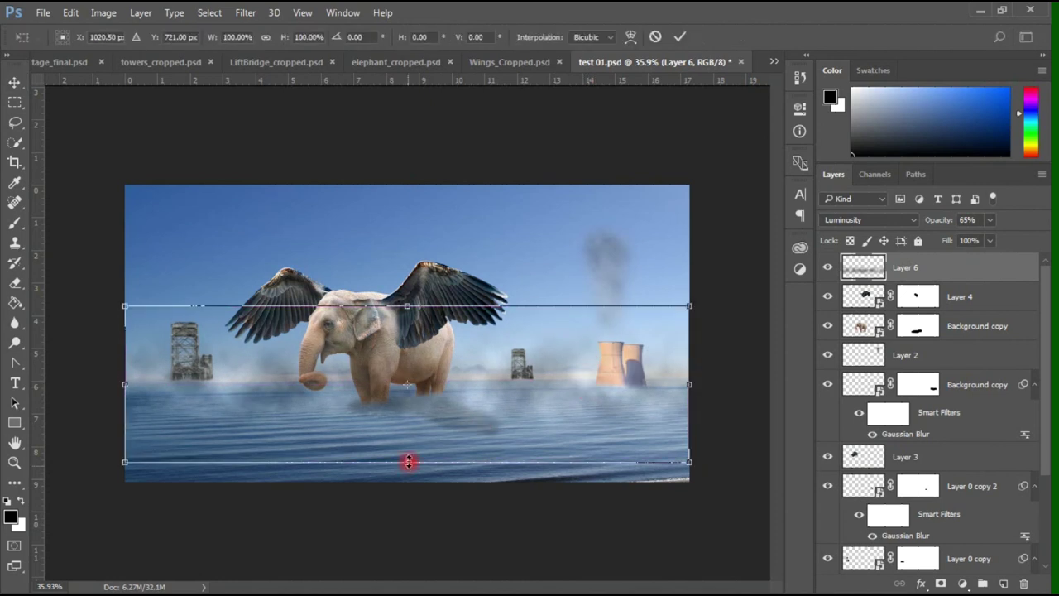
left_click_drag(406, 461, 408, 452)
left_click(655, 37)
left_click(861, 268, "ctrl")
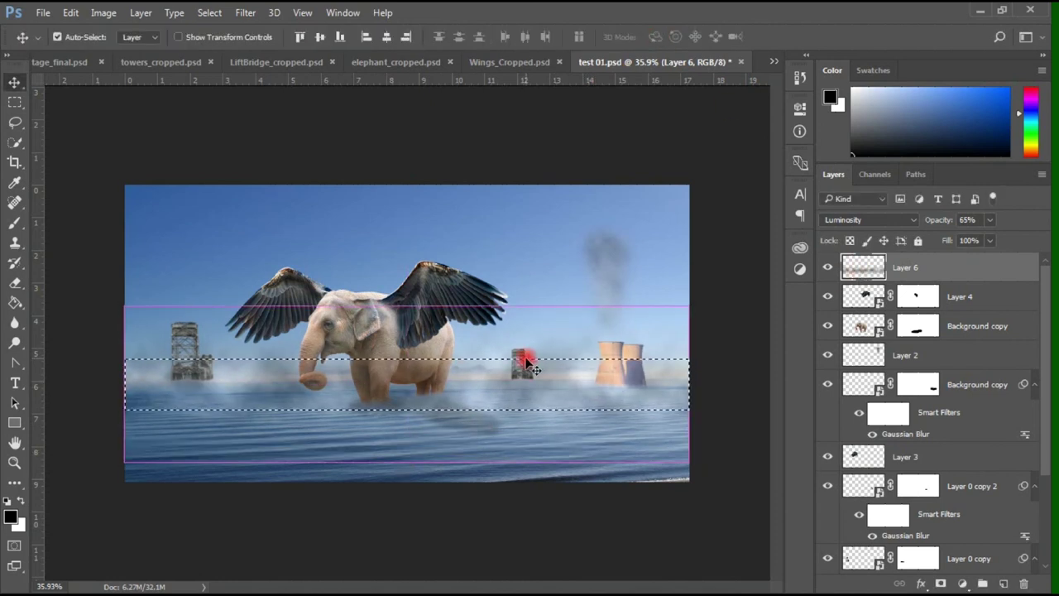
key("ctrl+t")
left_click_drag(407, 305, 408, 321)
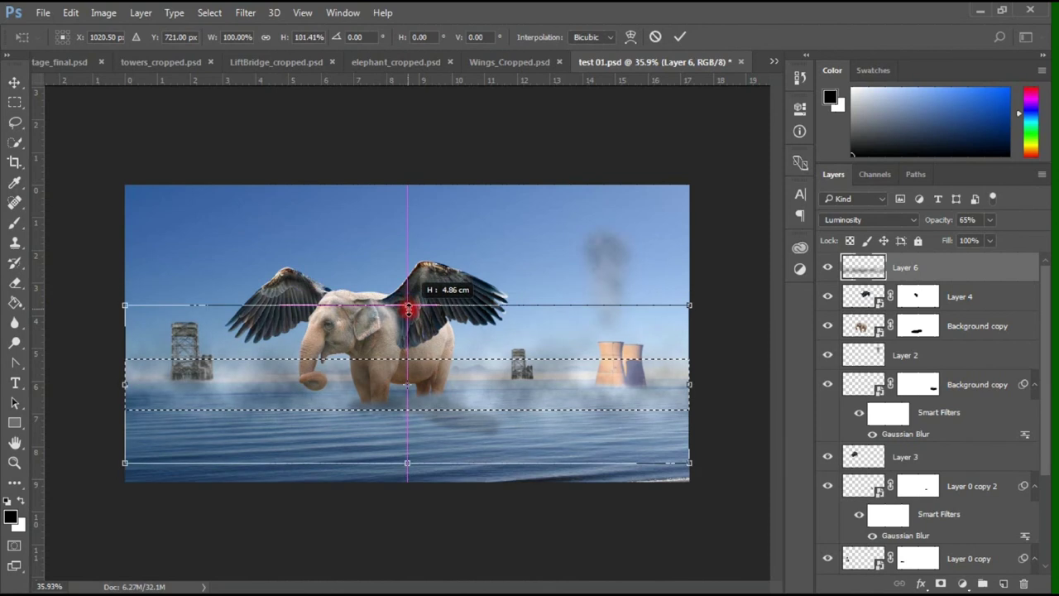
left_click(680, 37)
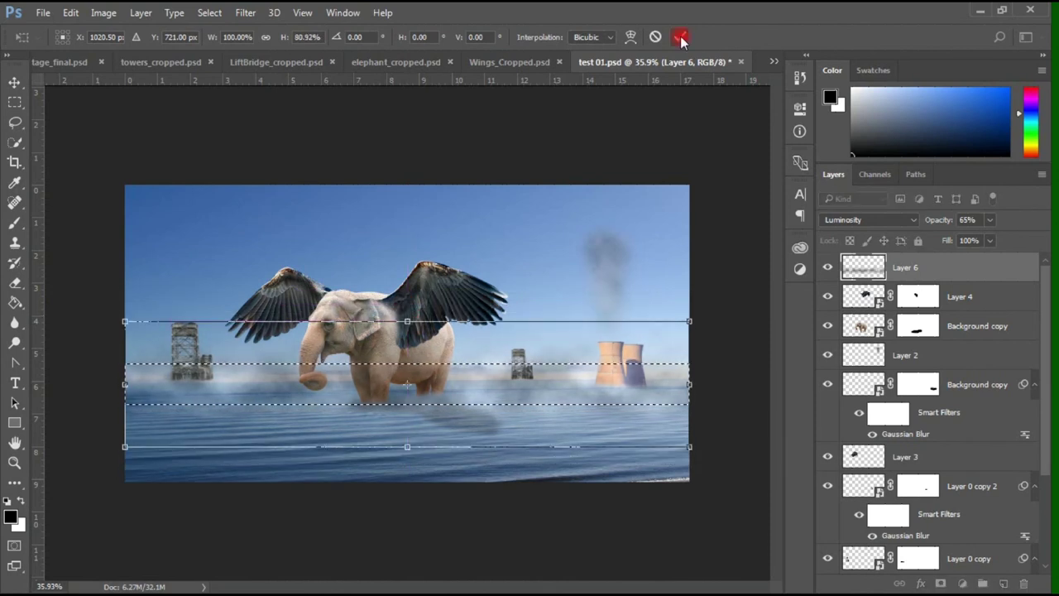
key("ctrl+d")
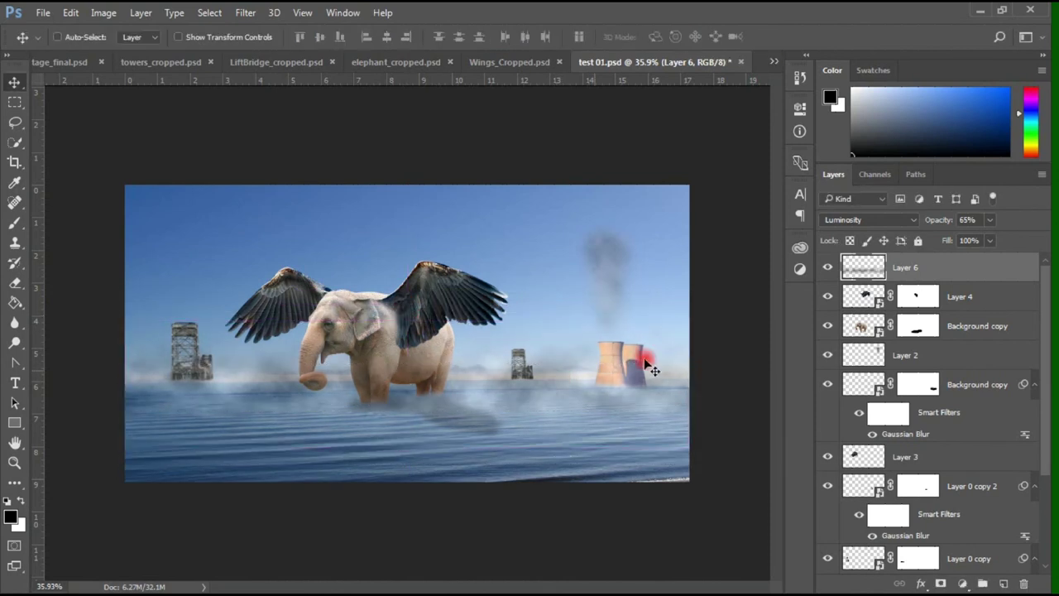
left_click(990, 219)
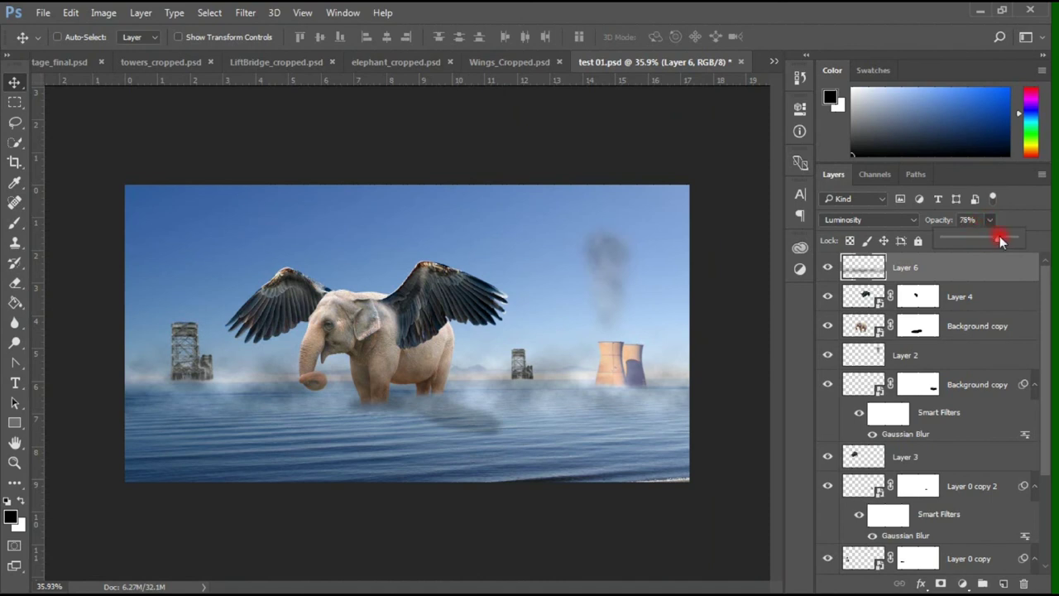
left_click_drag(992, 239, 981, 240)
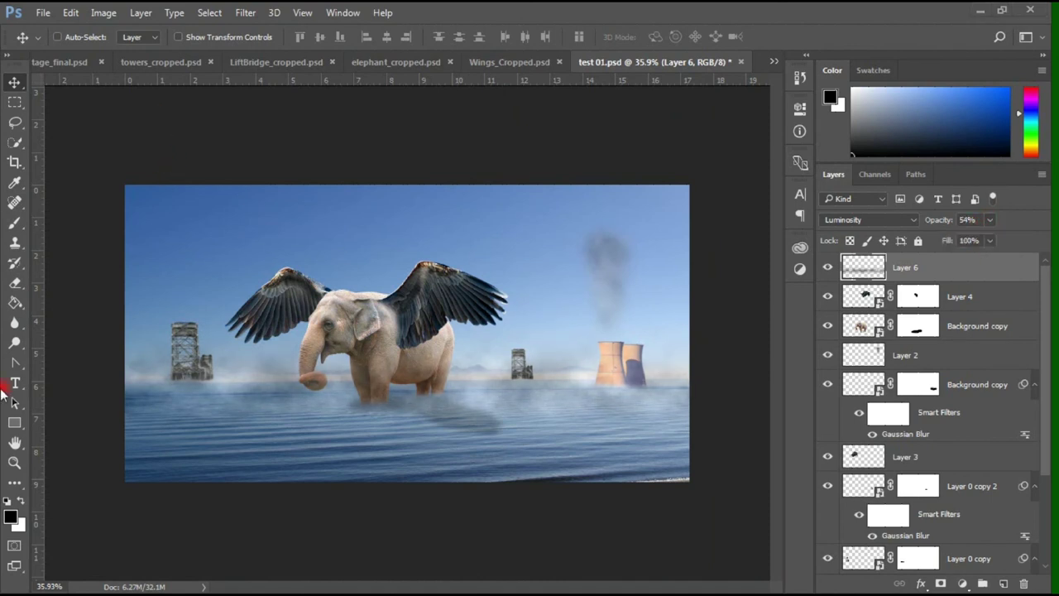
Add a new Layer 7 and set the foreground colour to tan b29a7c
left_click(1004, 583)
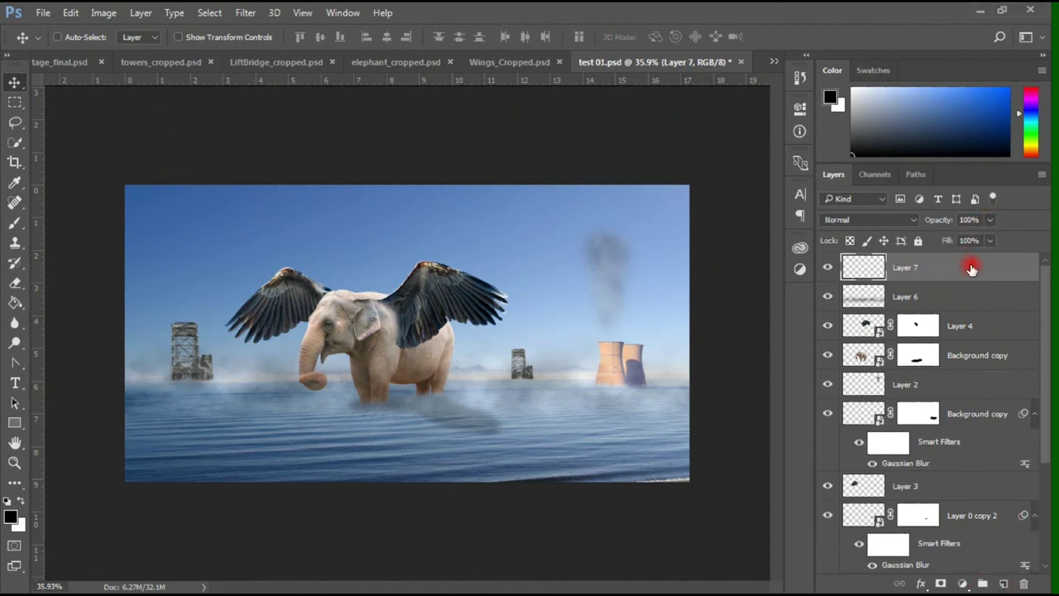
left_click(10, 516)
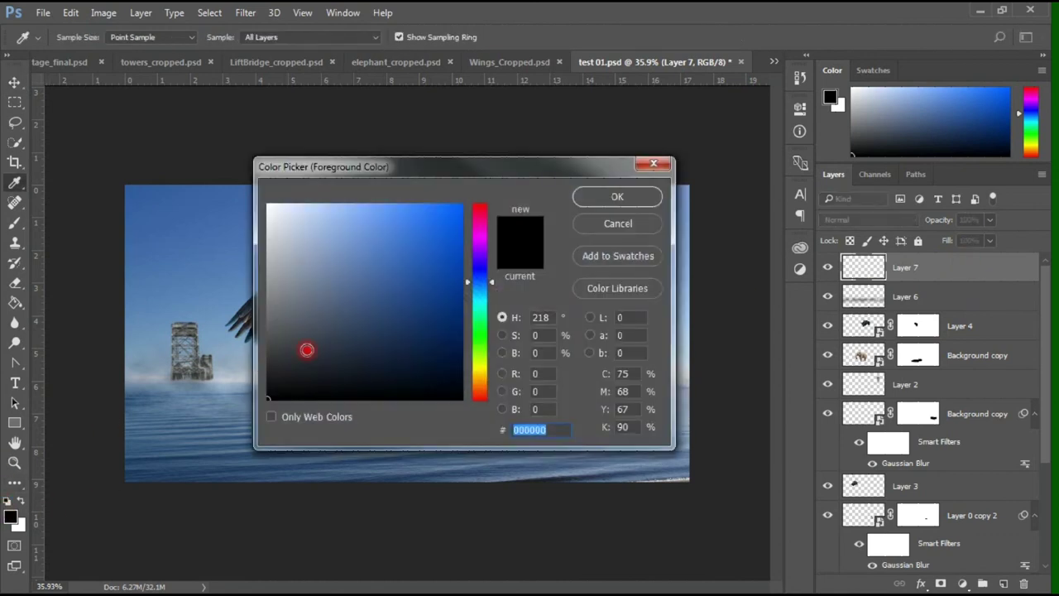
left_click(601, 240)
left_click(21, 502)
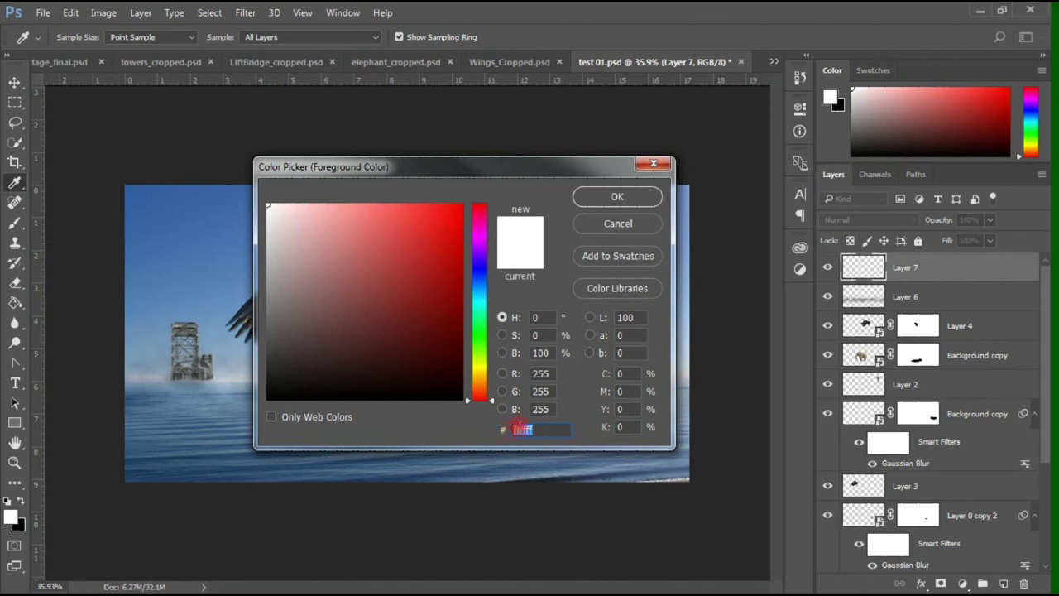
type("b")
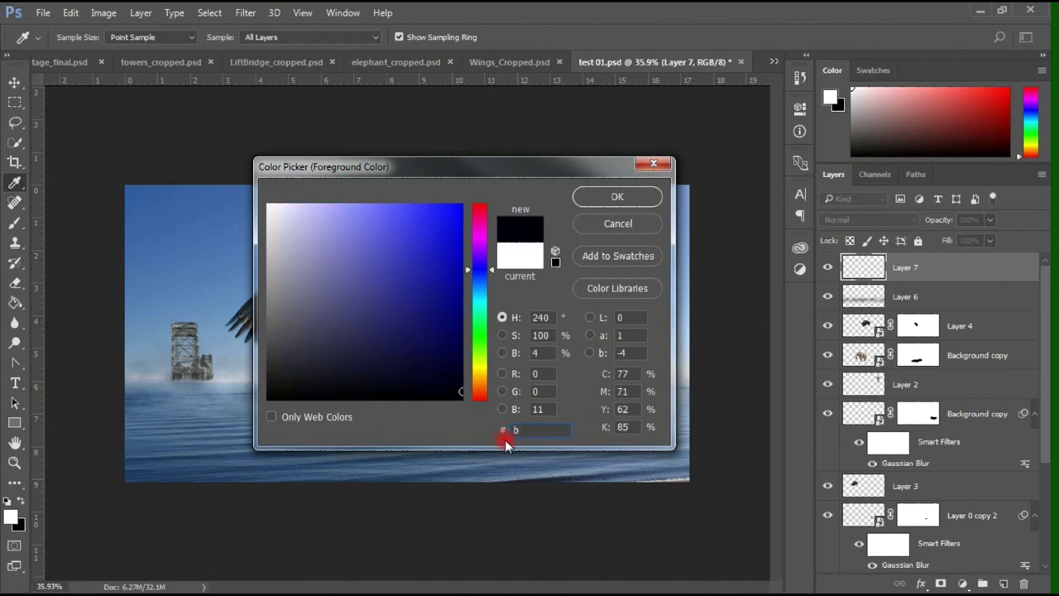
type("29a7")
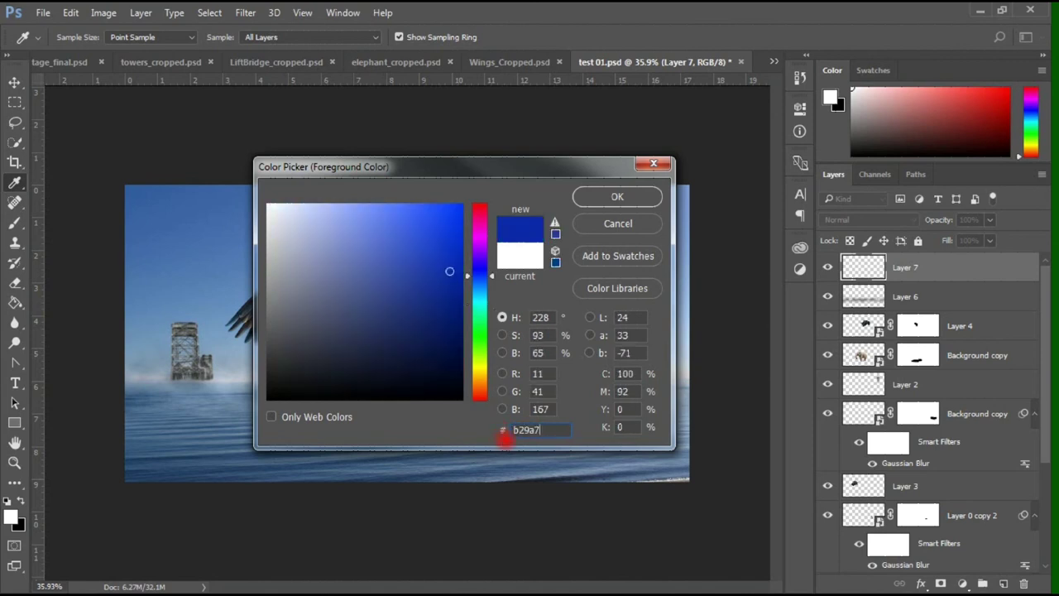
type("c")
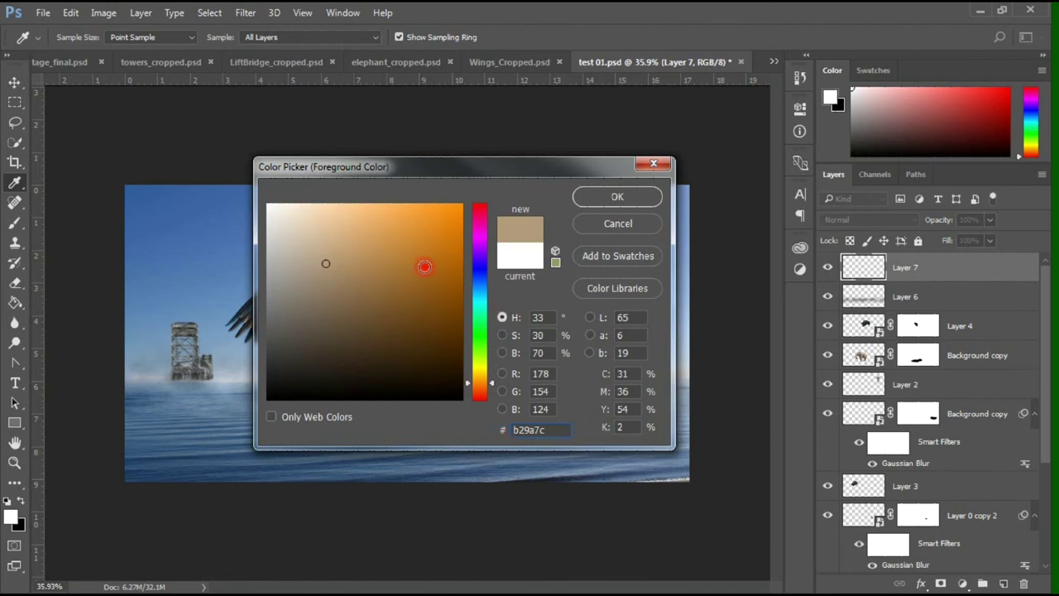
left_click(593, 196)
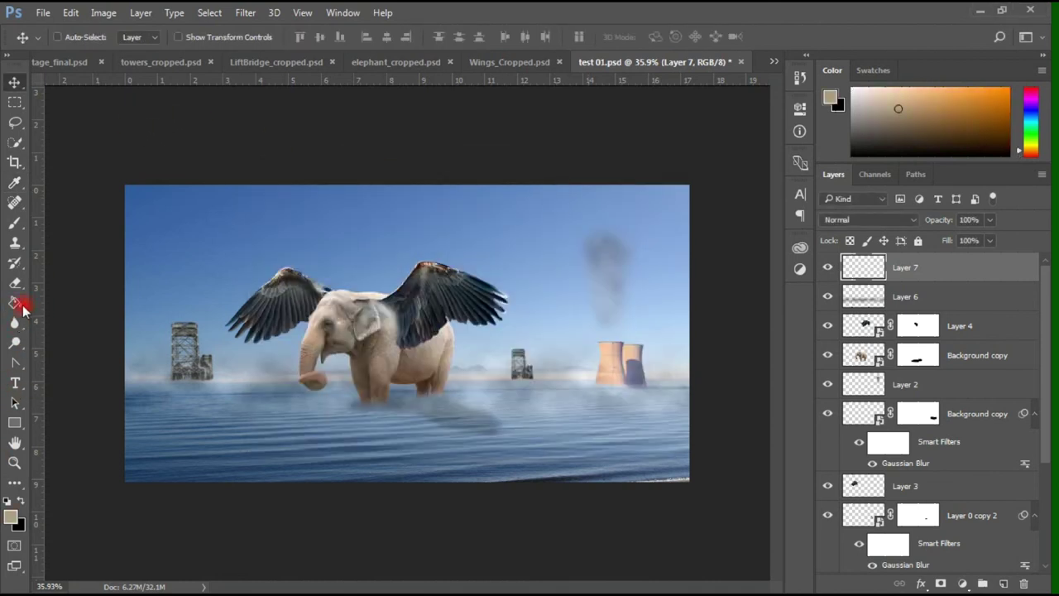
Fill Layer 7 with the tan colour and blend it as Color for a sepia tone
key("i")
key("v")
left_click_drag(16, 305, 83, 315)
left_click(172, 249)
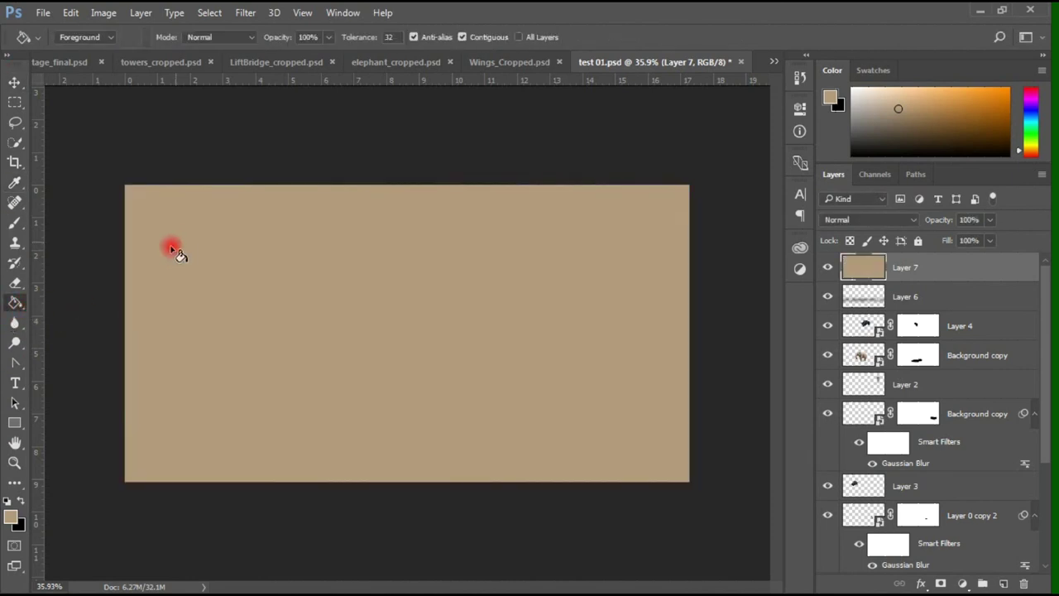
left_click(12, 82)
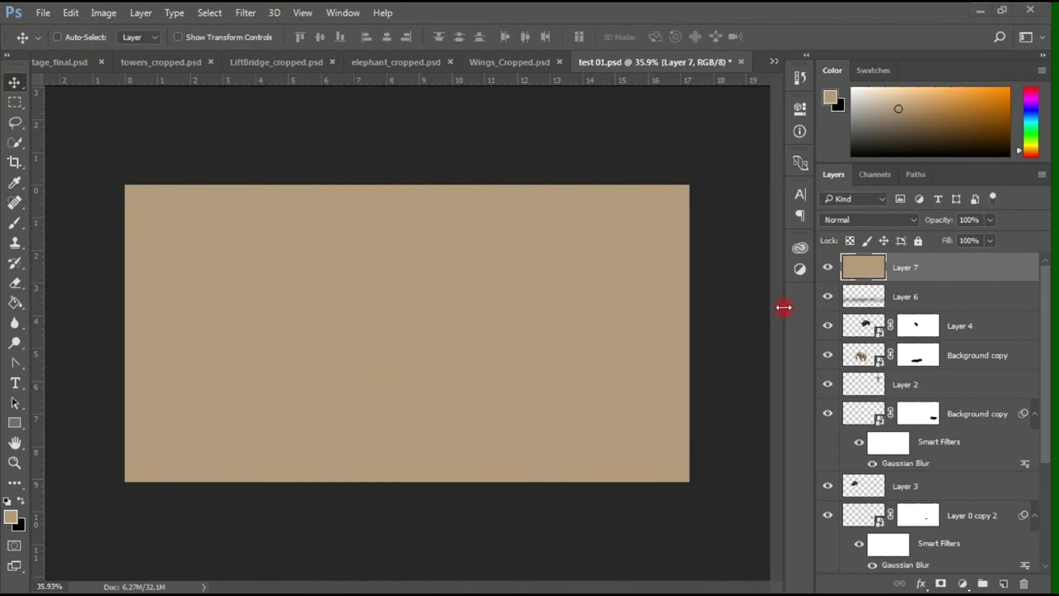
left_click(877, 220)
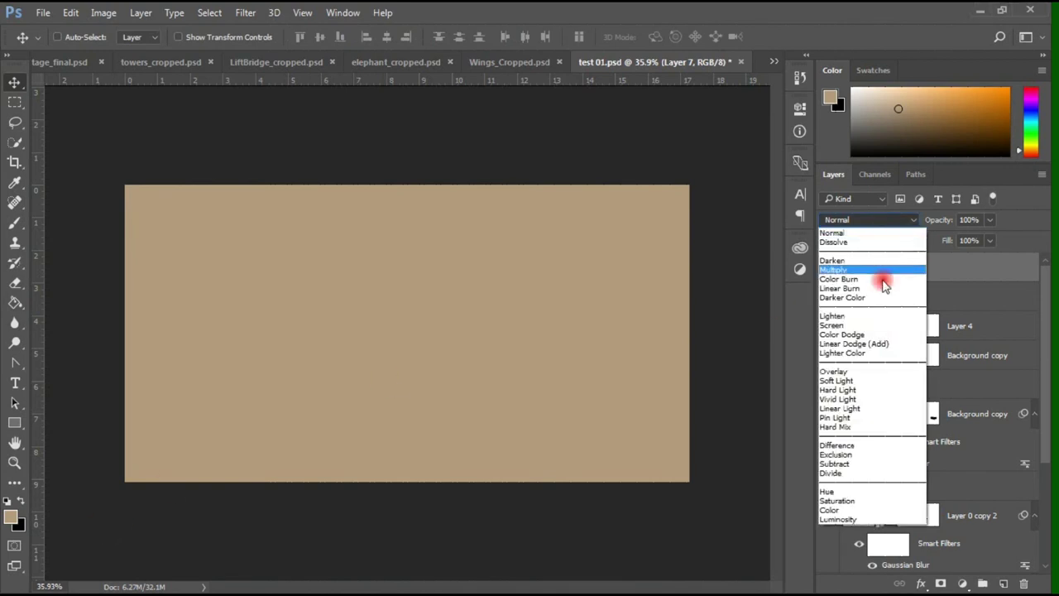
left_click(853, 511)
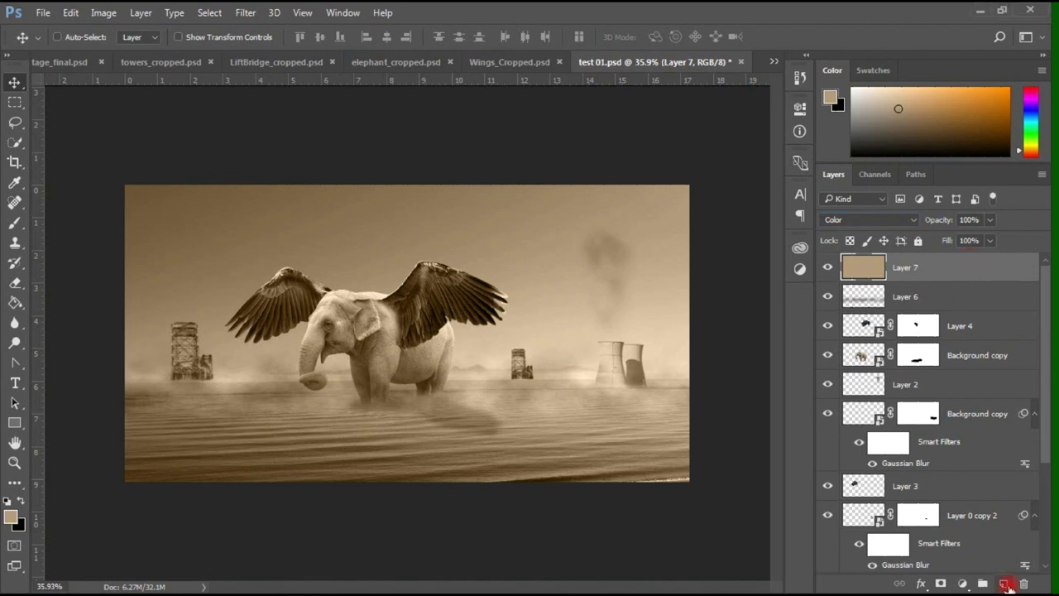
Add Layer 8 filled with blue-grey 475368 and blend it as Overlay
left_click(1005, 583)
left_click(10, 517)
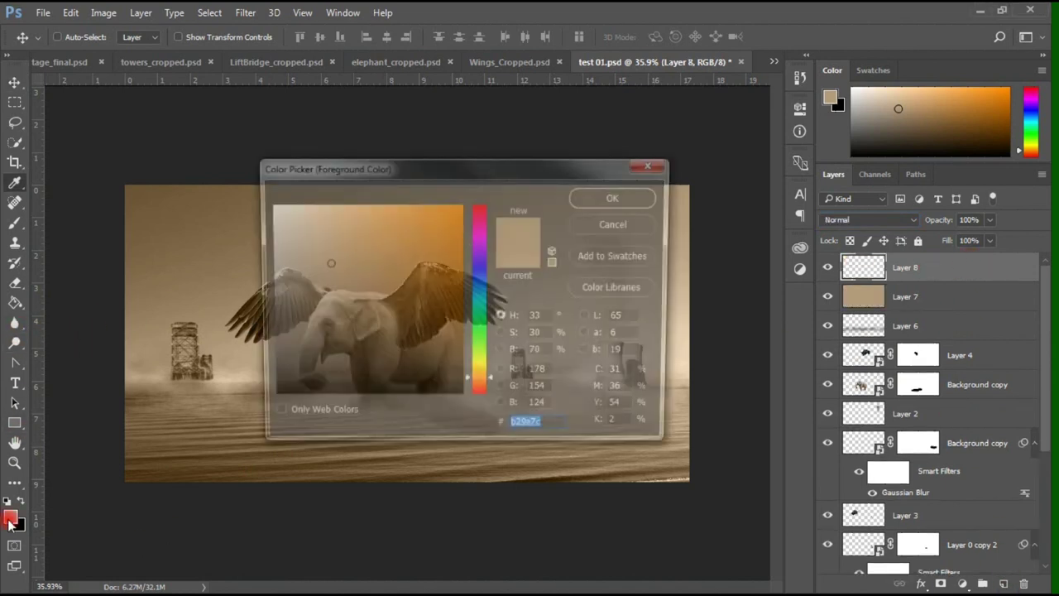
type("4")
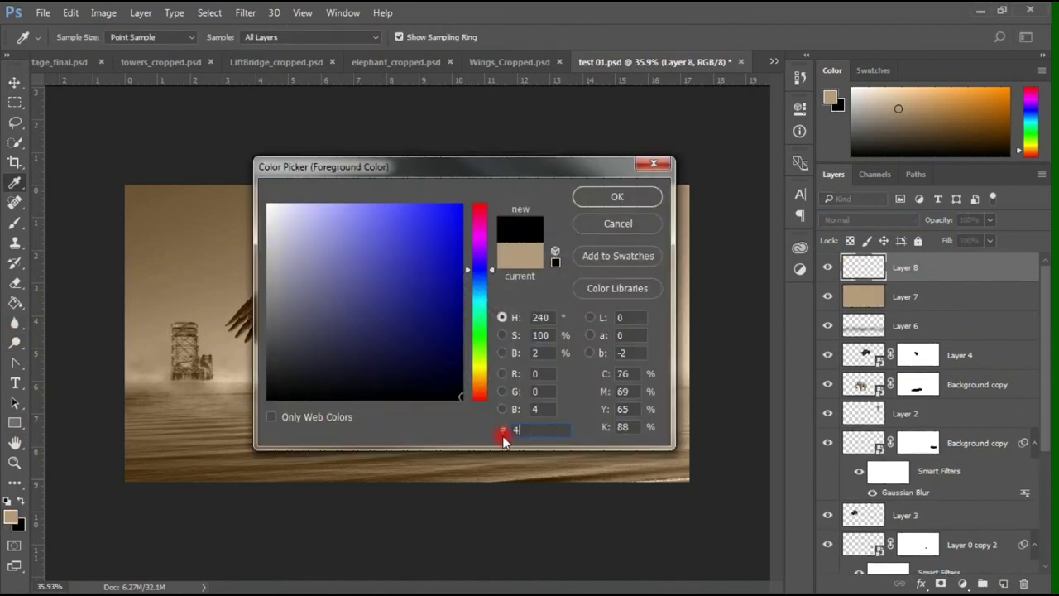
type("75368")
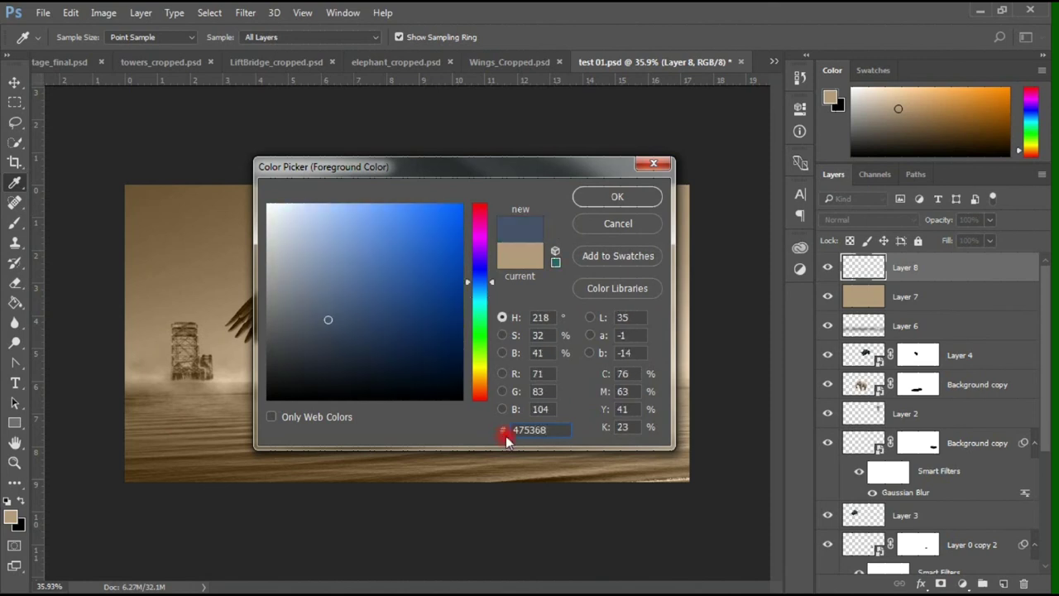
left_click(617, 197)
left_click(15, 302)
left_click(399, 232)
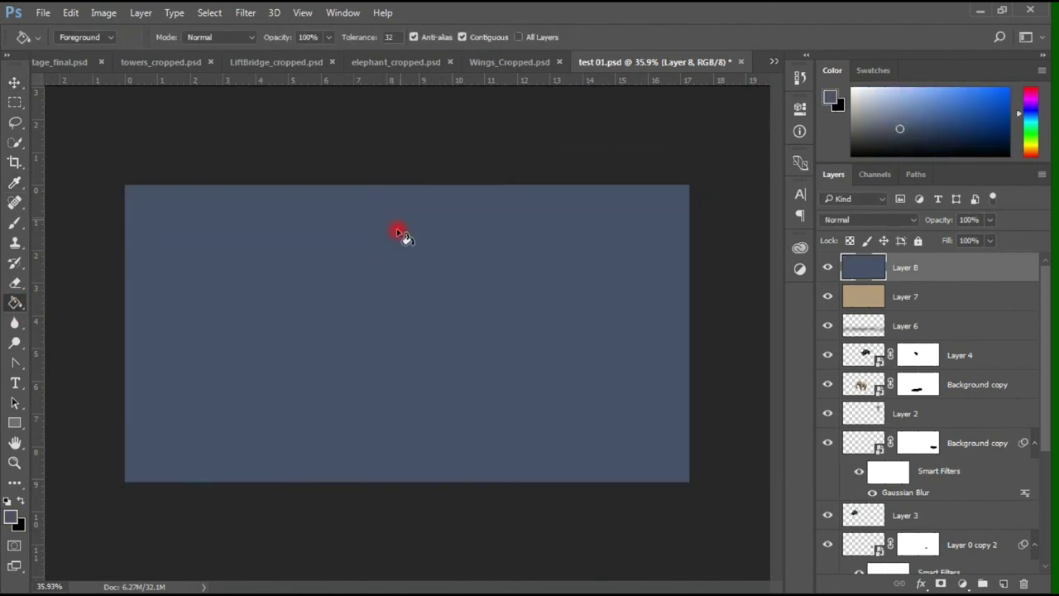
left_click(910, 220)
left_click(865, 371)
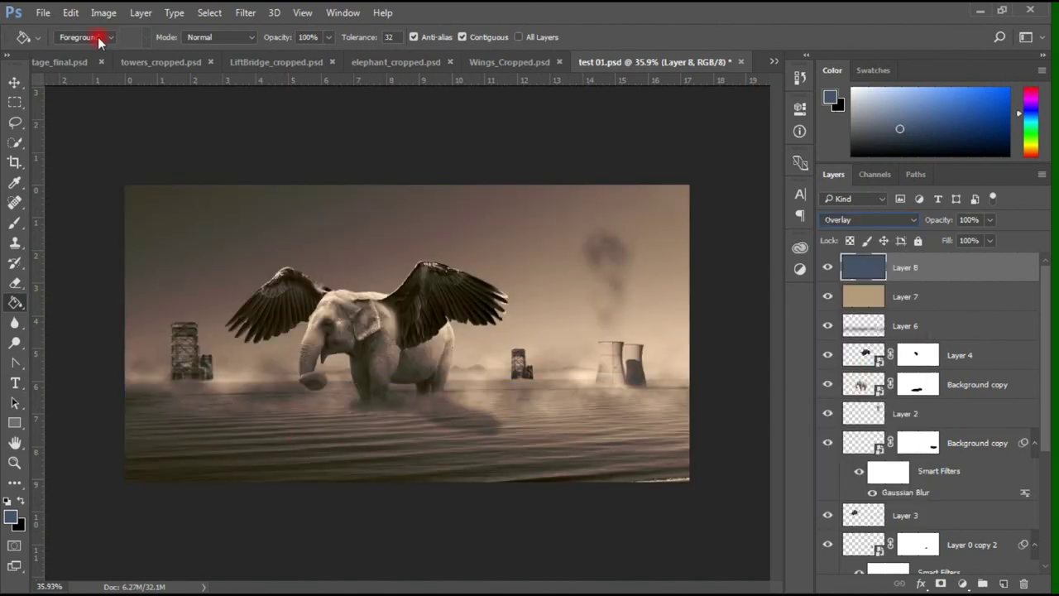
key("v")
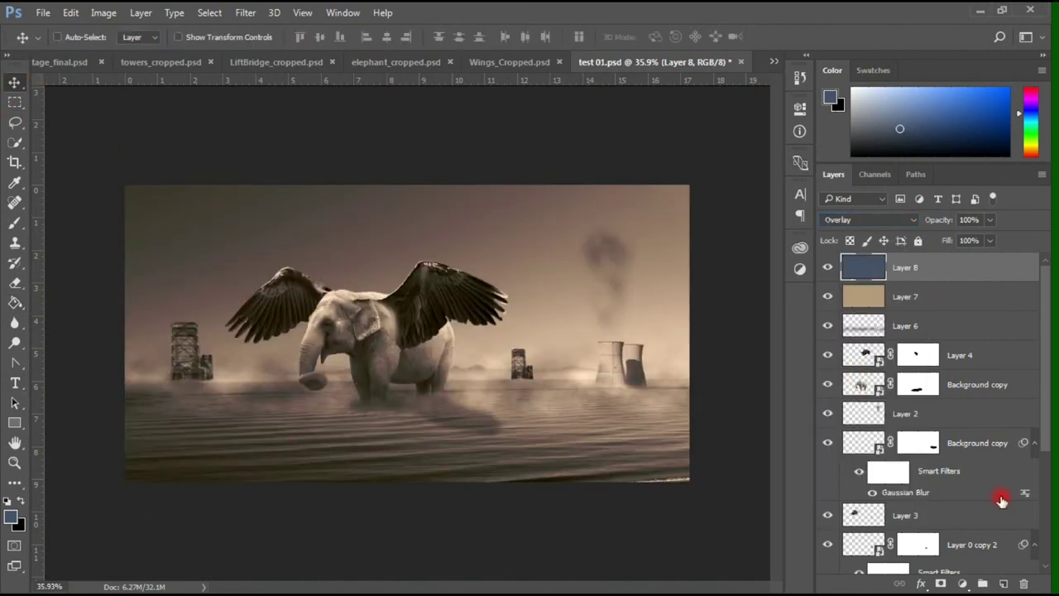
Add Layer 9 filled with the same blue-grey and blend it as Overlay
left_click(1003, 583)
left_click(10, 519)
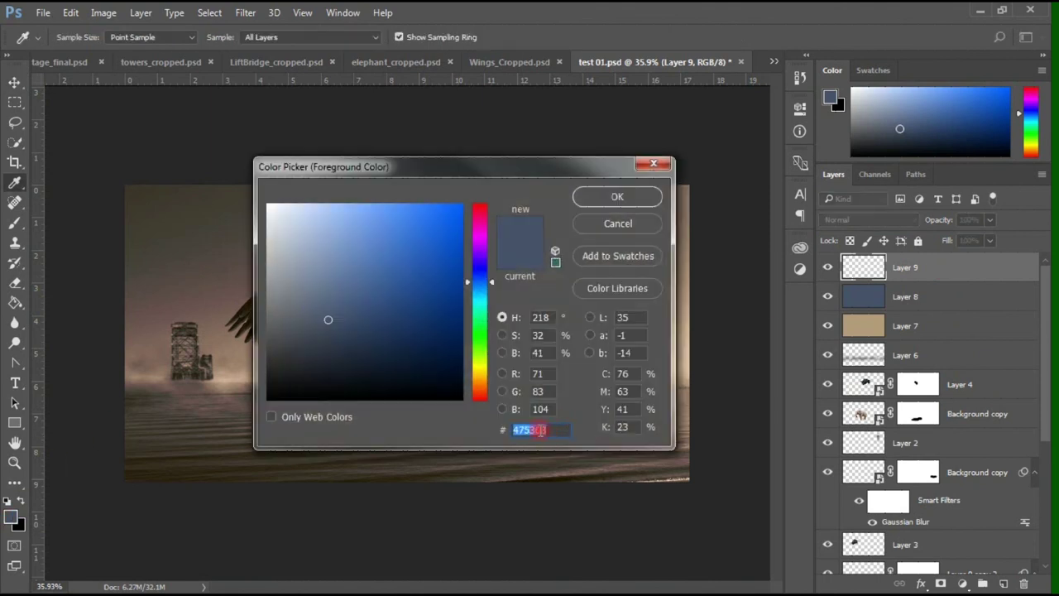
left_click(612, 199)
key("g")
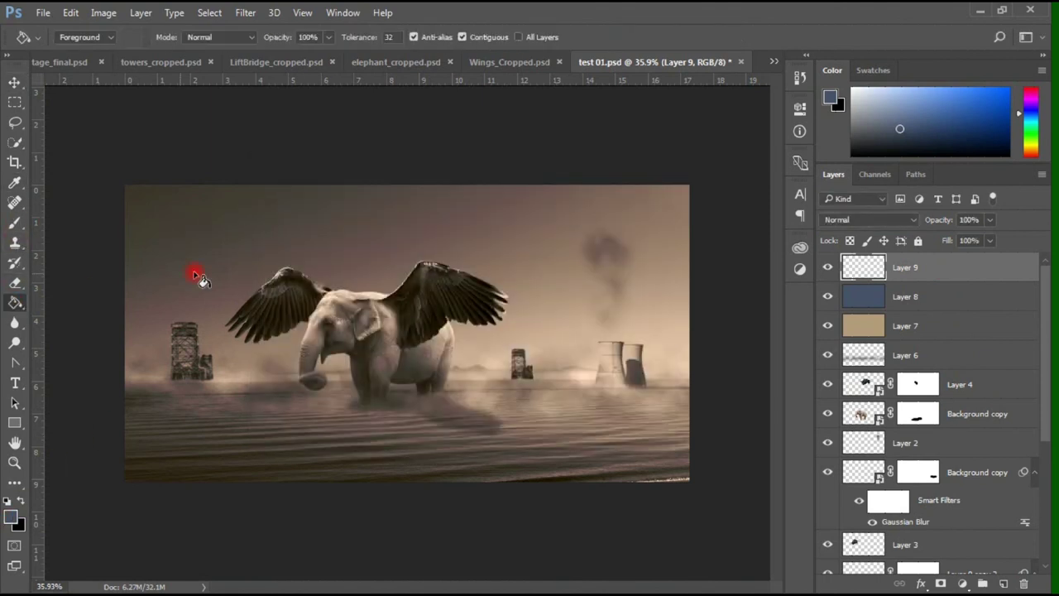
left_click(201, 282)
left_click(910, 220)
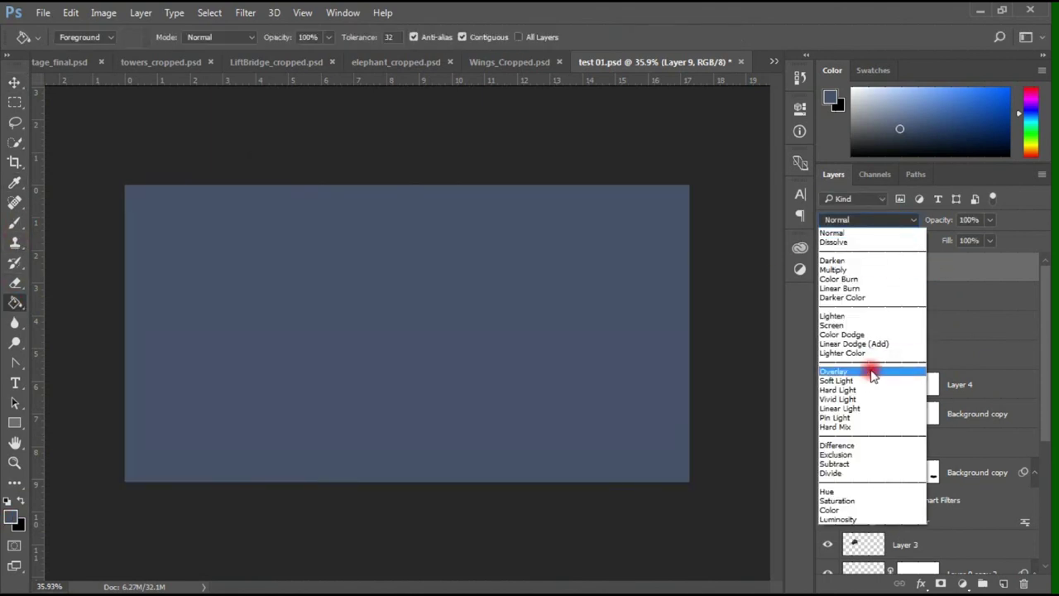
left_click(872, 372)
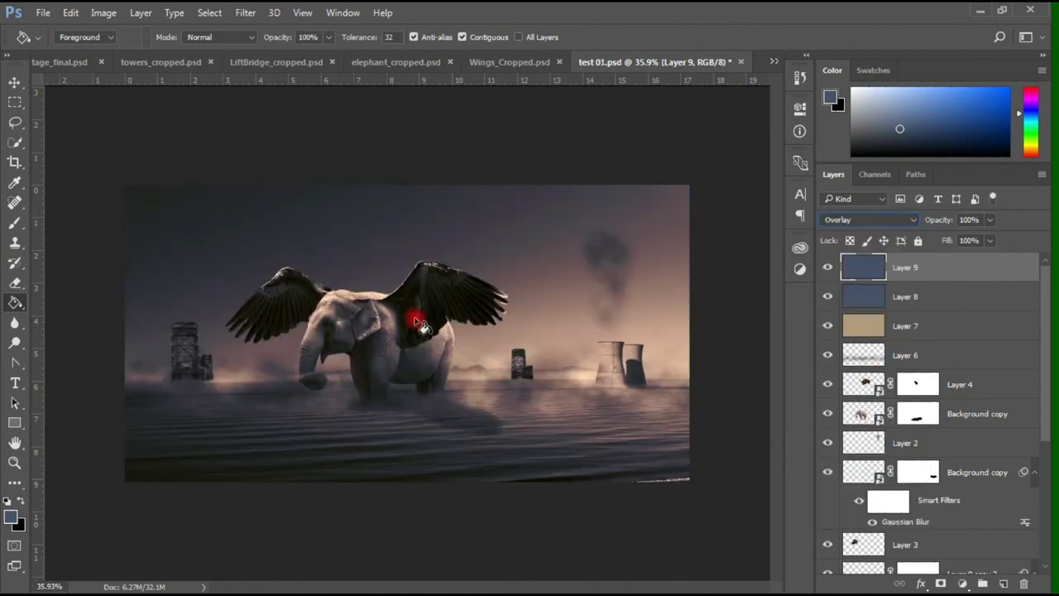
Lower Layer 9's opacity to 65%
left_click(11, 80)
left_click_drag(992, 221, 962, 241)
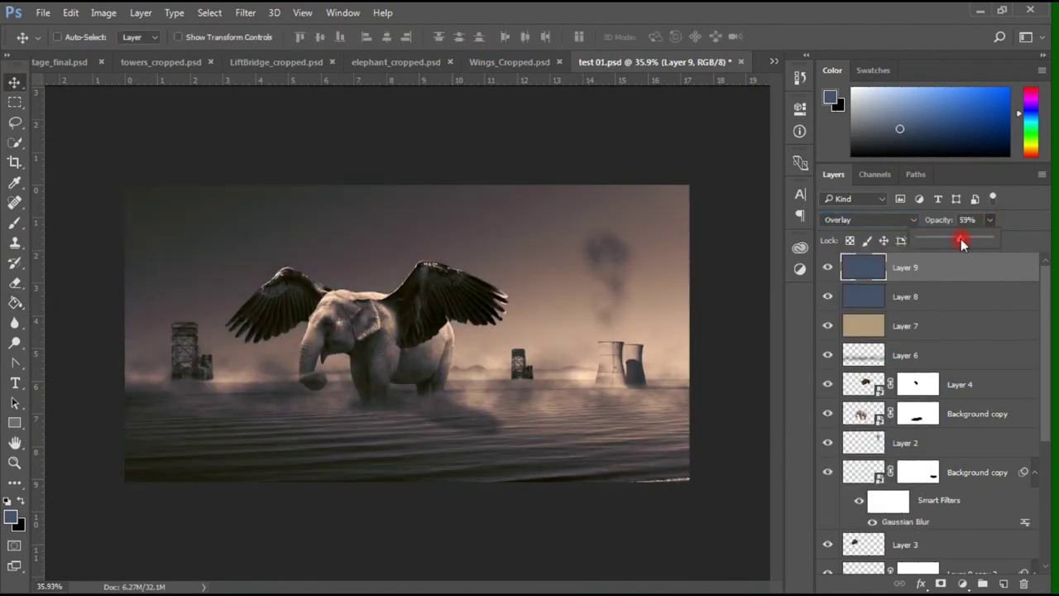
left_click(147, 134)
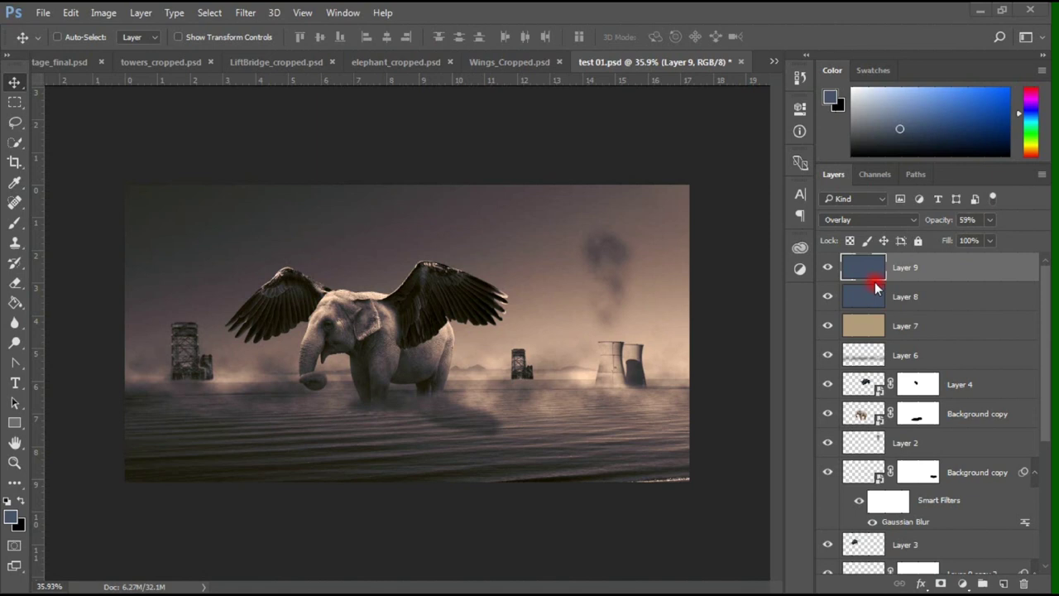
left_click(993, 221)
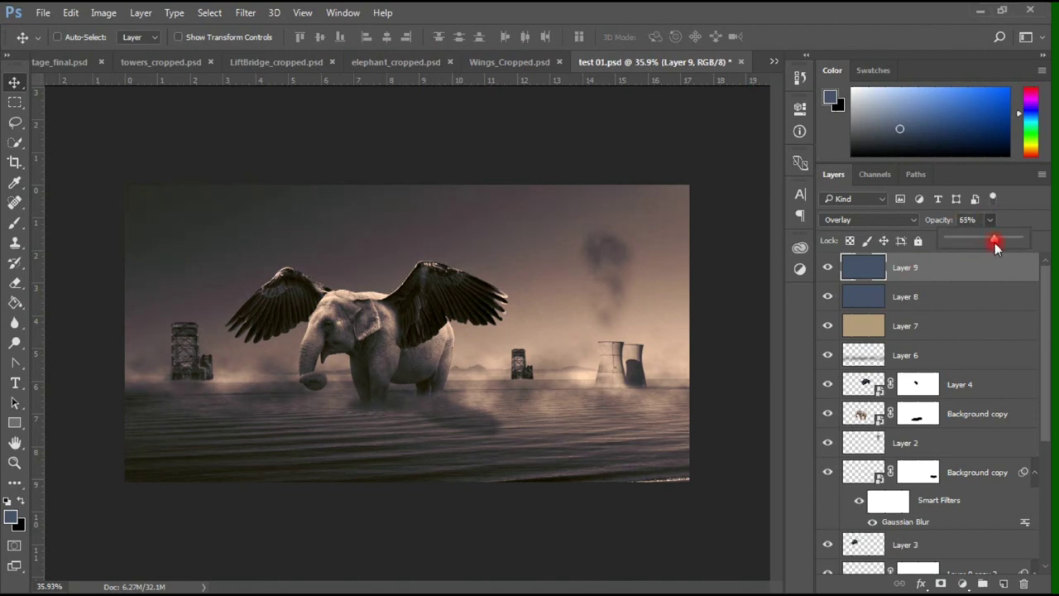
left_click(862, 268)
Toggle the right wing's visibility and try a brighter Brightness/Contrast adjustment above Layer 4
left_click(827, 384)
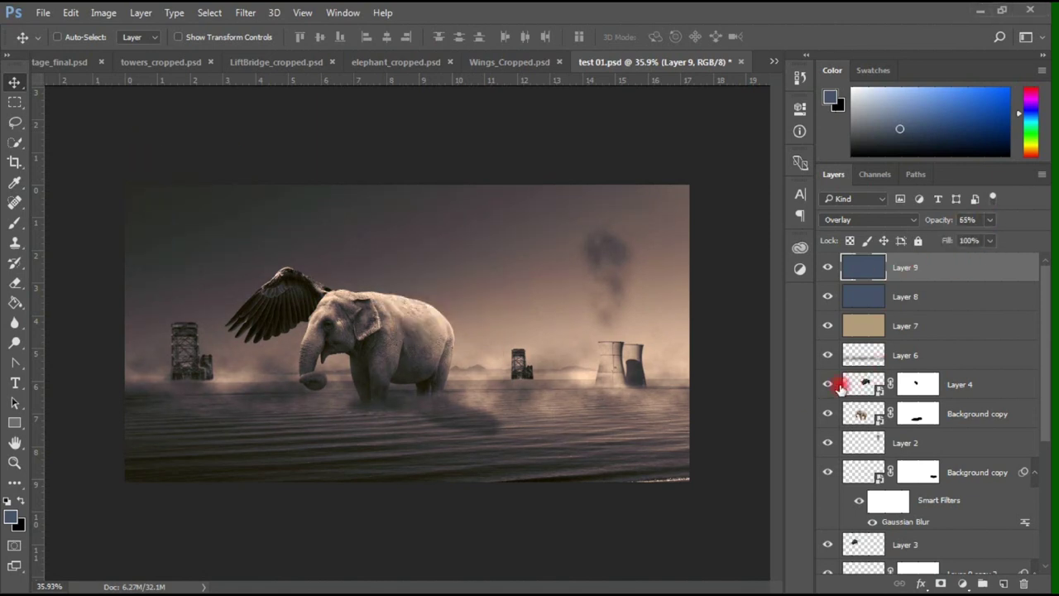
left_click(865, 384)
left_click(964, 584)
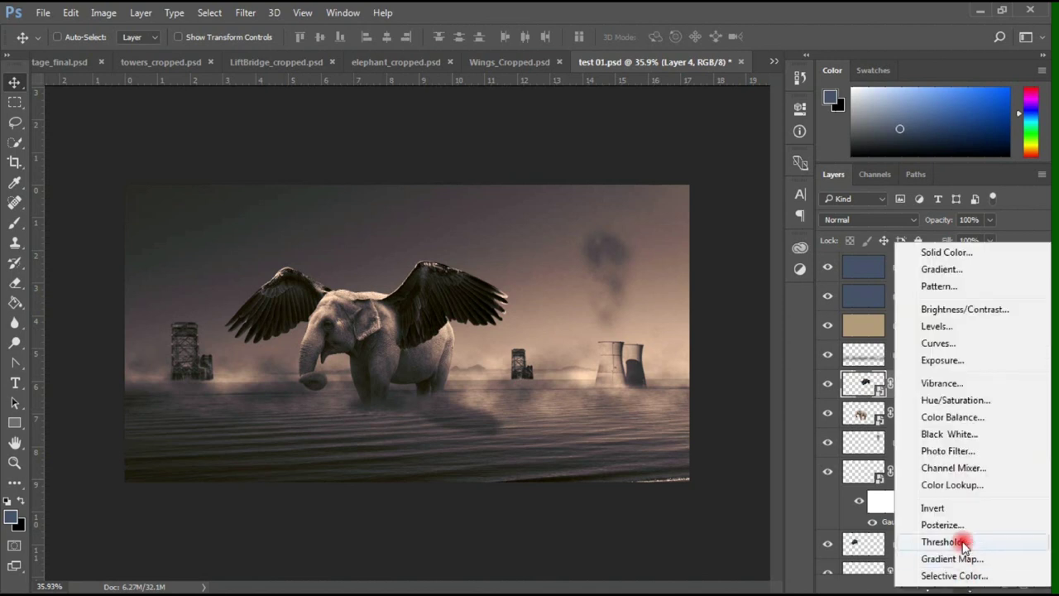
left_click(960, 310)
left_click_drag(669, 193, 687, 188)
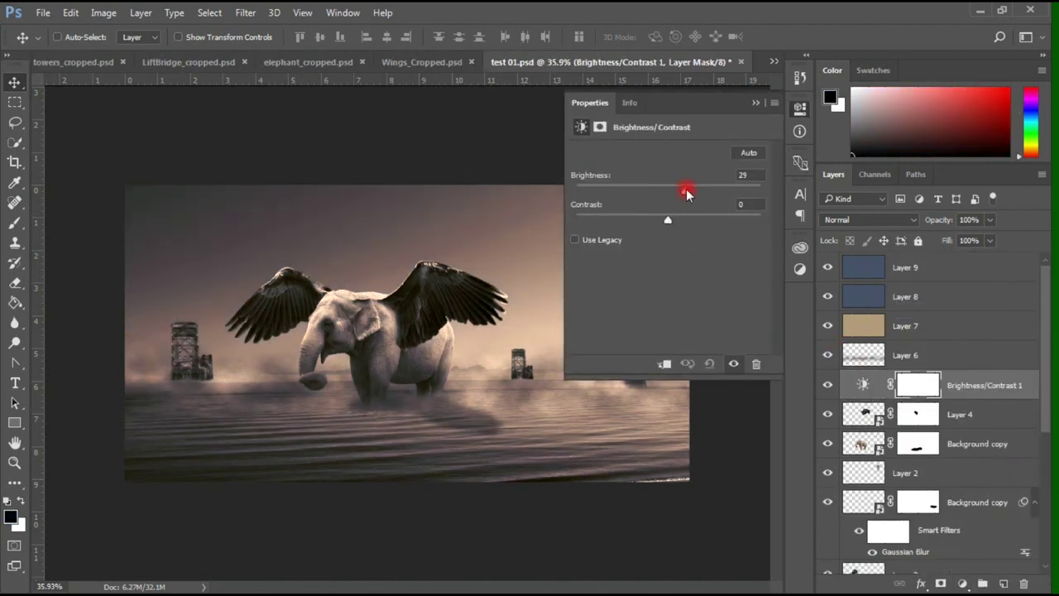
left_click(756, 103)
left_click(982, 378)
key("Delete")
key("ctrl+z")
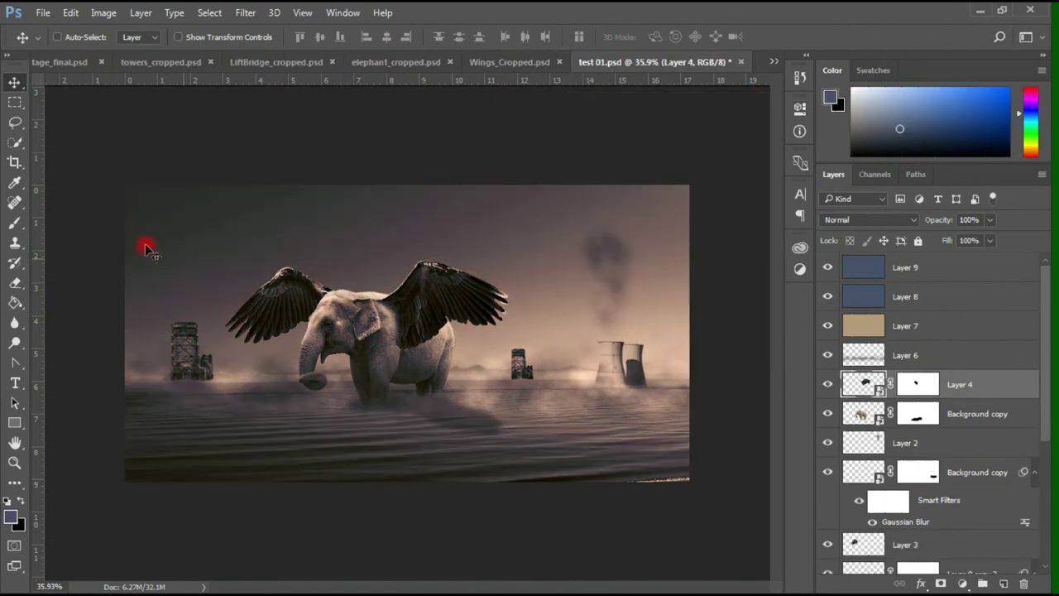
Try the mist Layer 6 as Vivid Light at 45% opacity
left_click(944, 356)
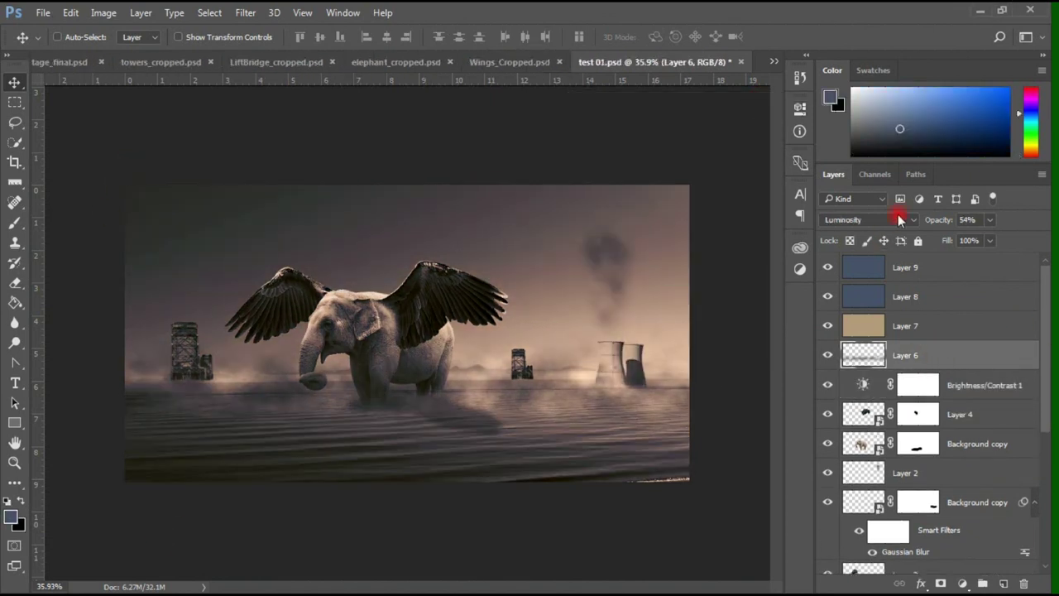
left_click(917, 221)
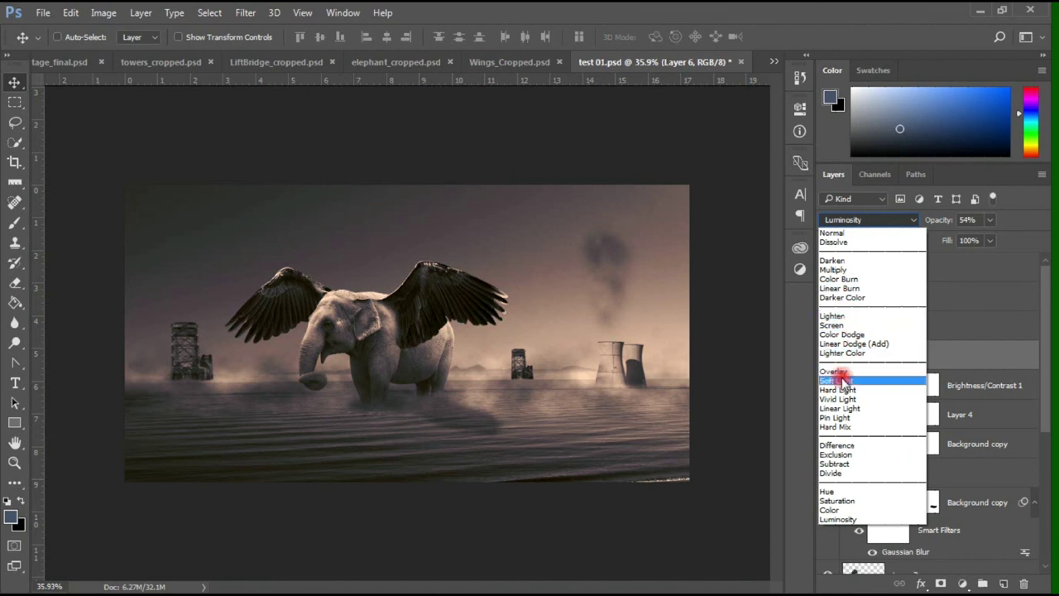
left_click(847, 400)
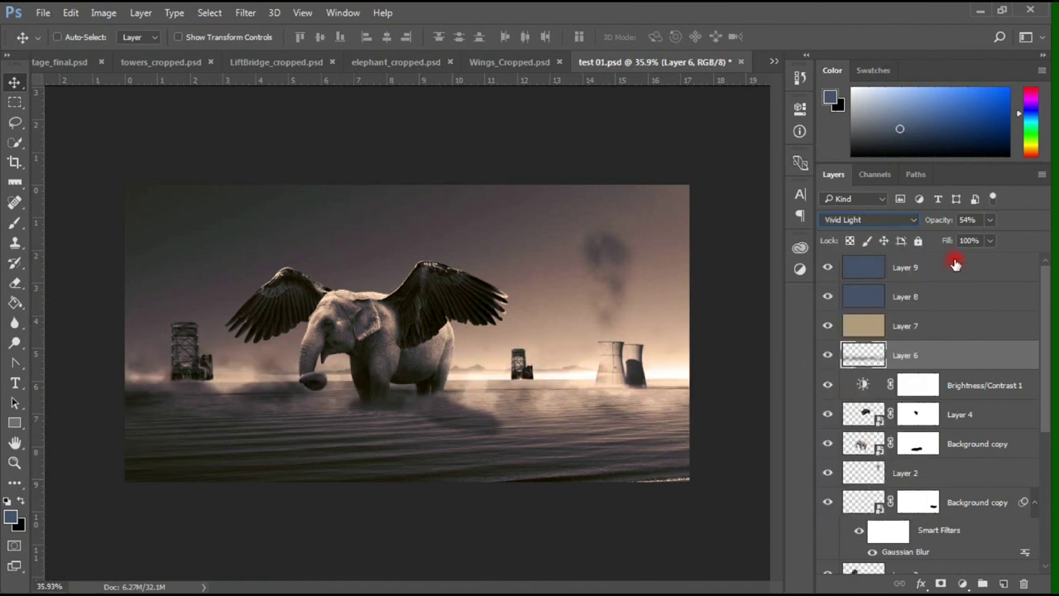
left_click(989, 220)
left_click_drag(989, 238, 978, 240)
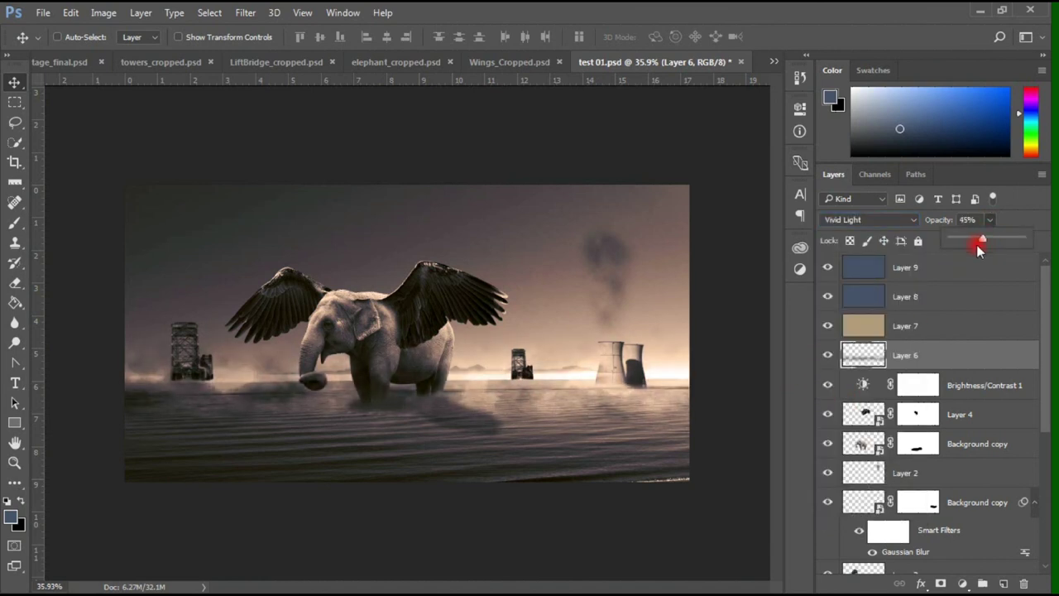
left_click(164, 552)
Blend the mist layer as Screen at 66% opacity
left_click(911, 222)
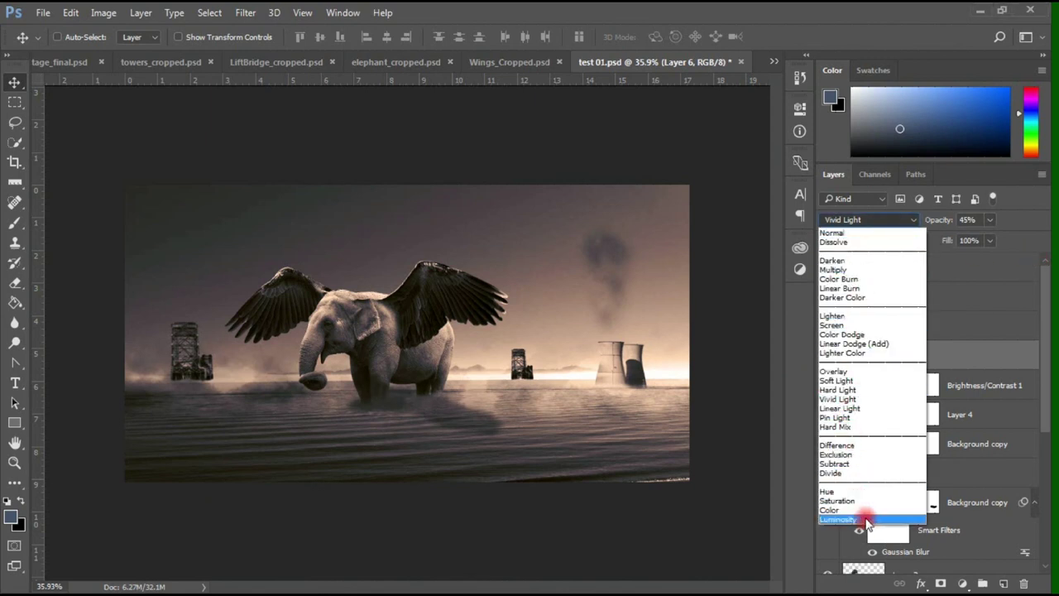
left_click(850, 325)
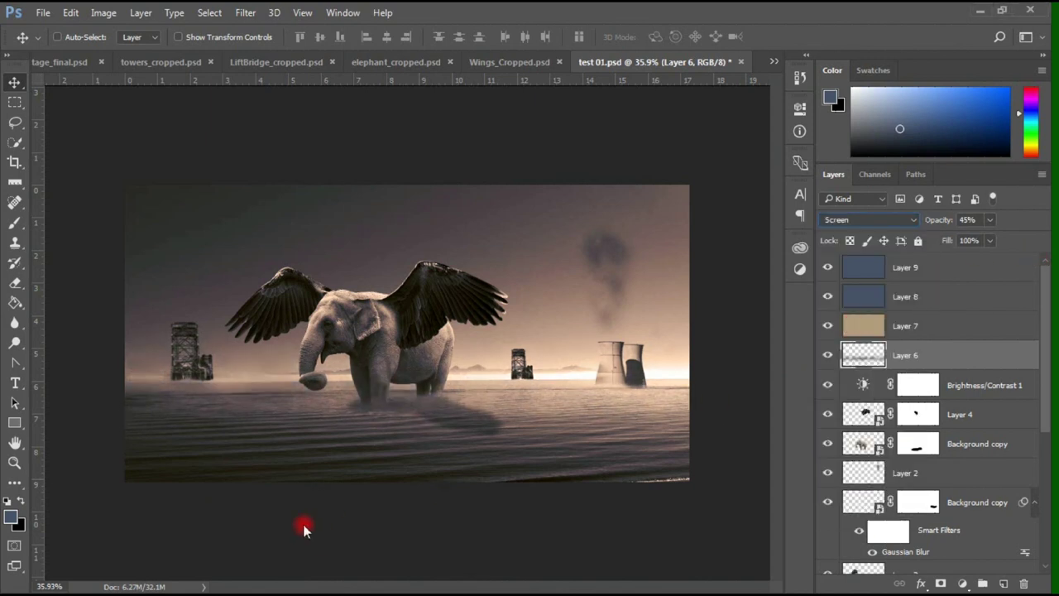
left_click_drag(984, 220, 1022, 240)
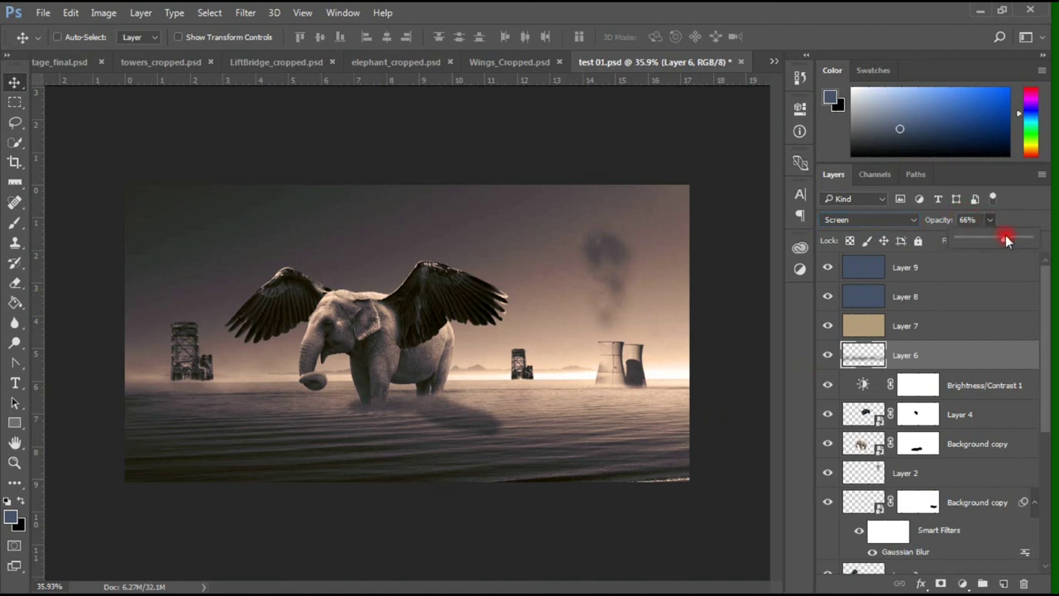
left_click(163, 565)
Apply Unsharp Mask to the mist layer with 143% amount and a wider radius
left_click(245, 13)
mouse_move(261, 270)
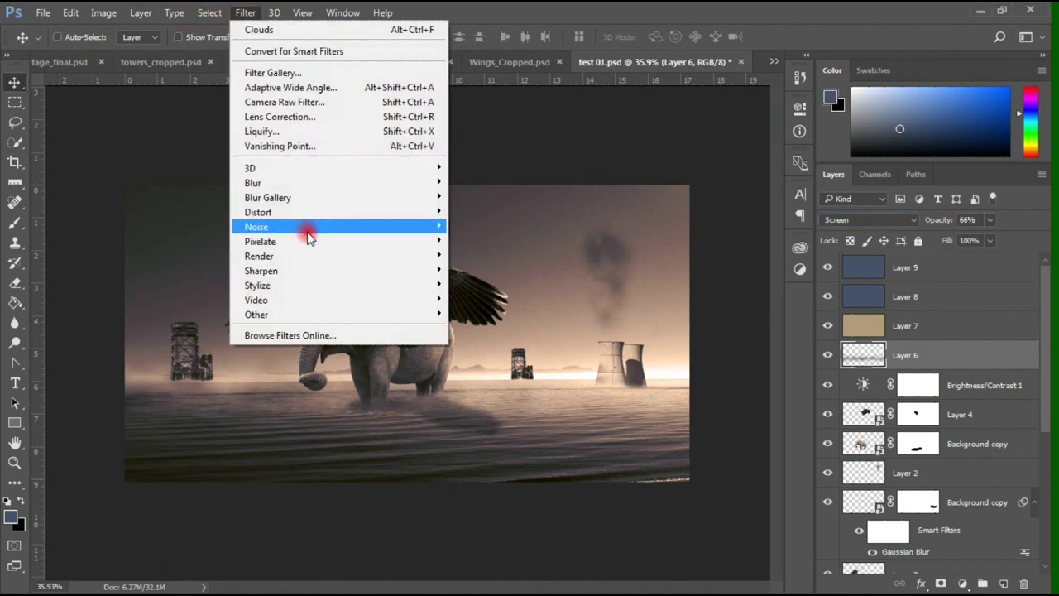
left_click(492, 343)
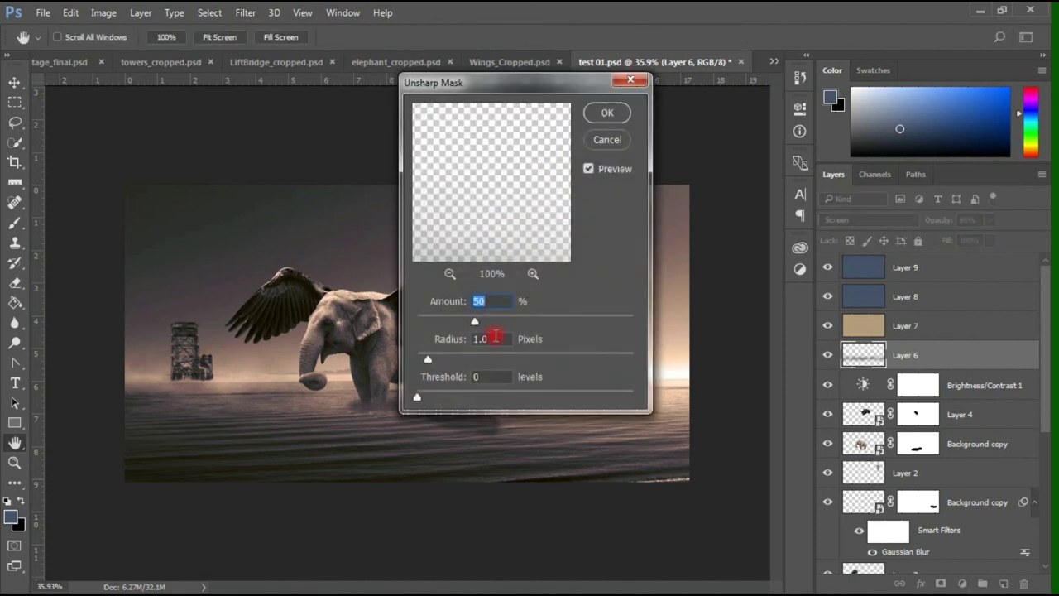
left_click(448, 274)
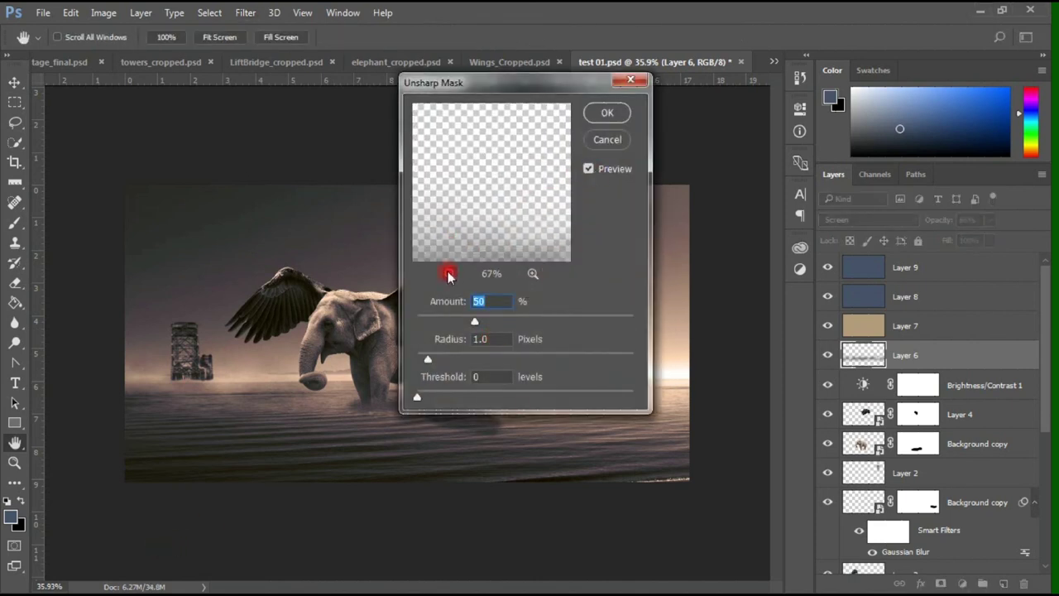
left_click(448, 273)
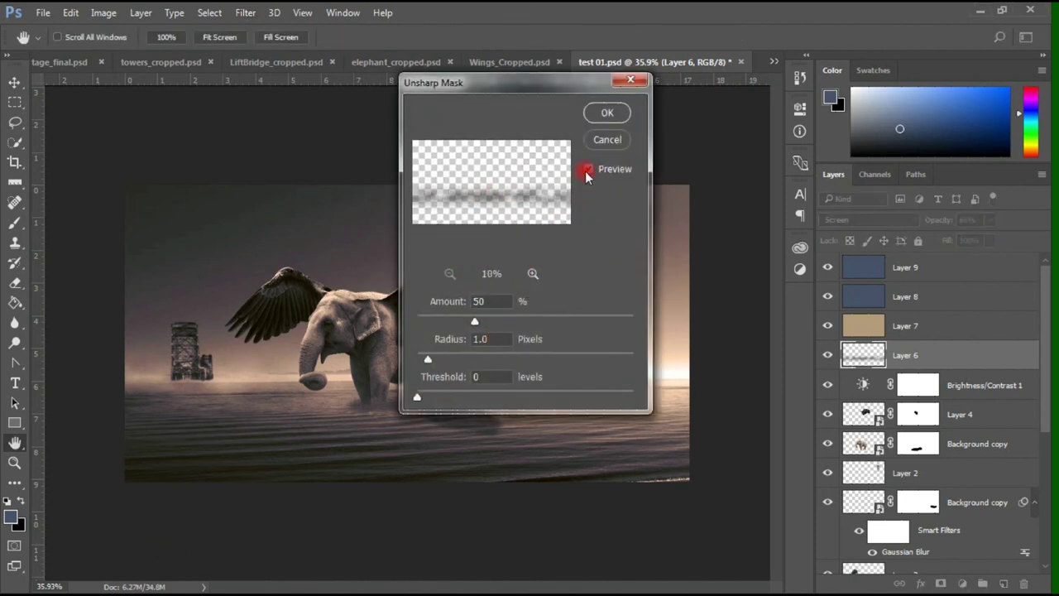
left_click_drag(474, 321, 560, 319)
mouse_move(480, 357)
left_mouse_down()
mouse_move(520, 352)
mouse_move(494, 359)
left_mouse_up()
left_click(610, 110)
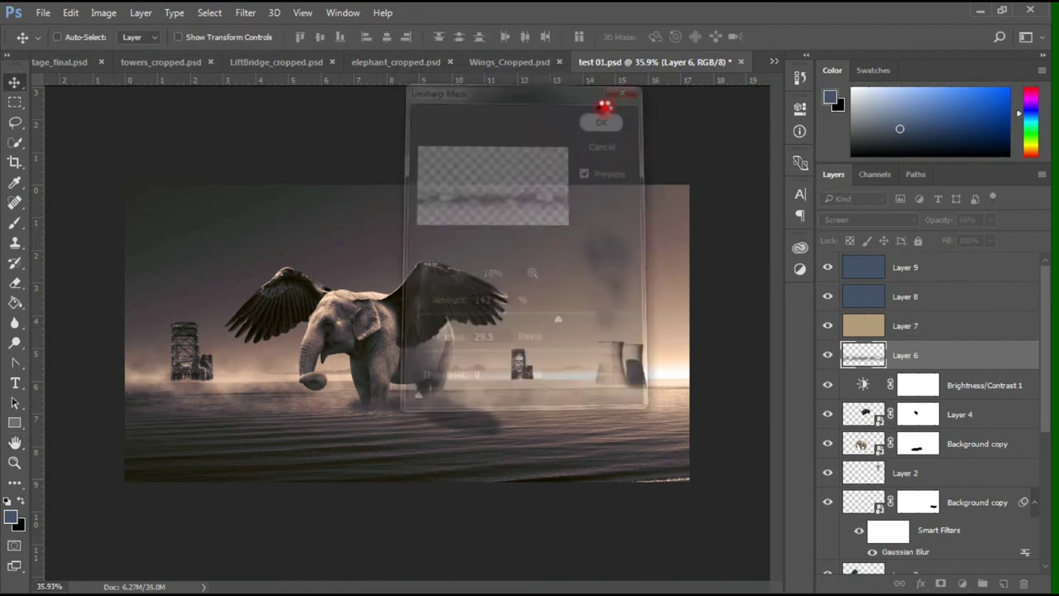
Run Unsharp Mask again, trying different amounts and a 13.4-pixel radius
left_click(245, 12)
mouse_move(262, 270)
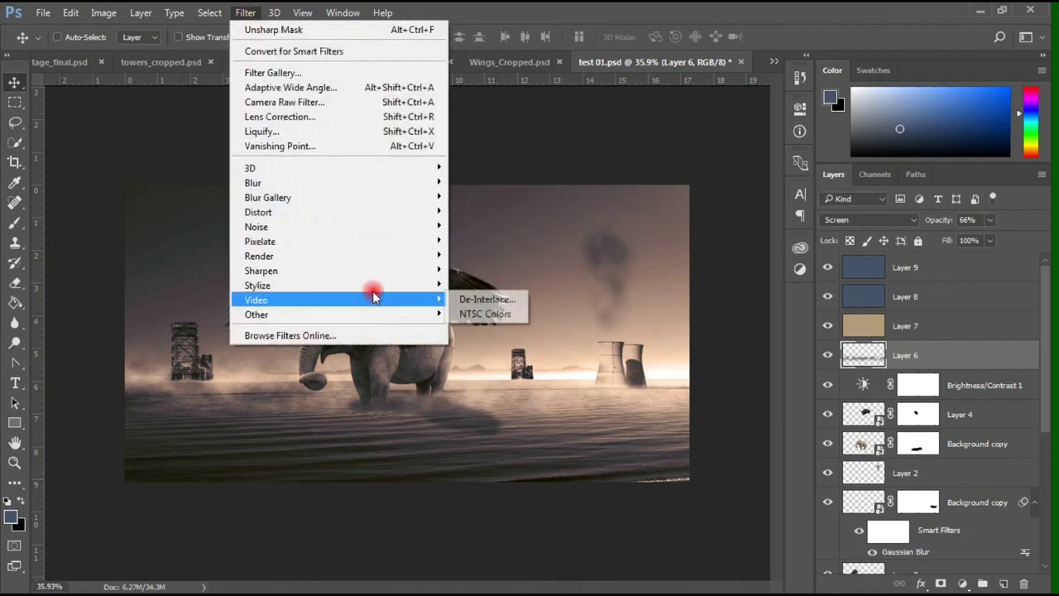
left_click(494, 342)
left_click(607, 322)
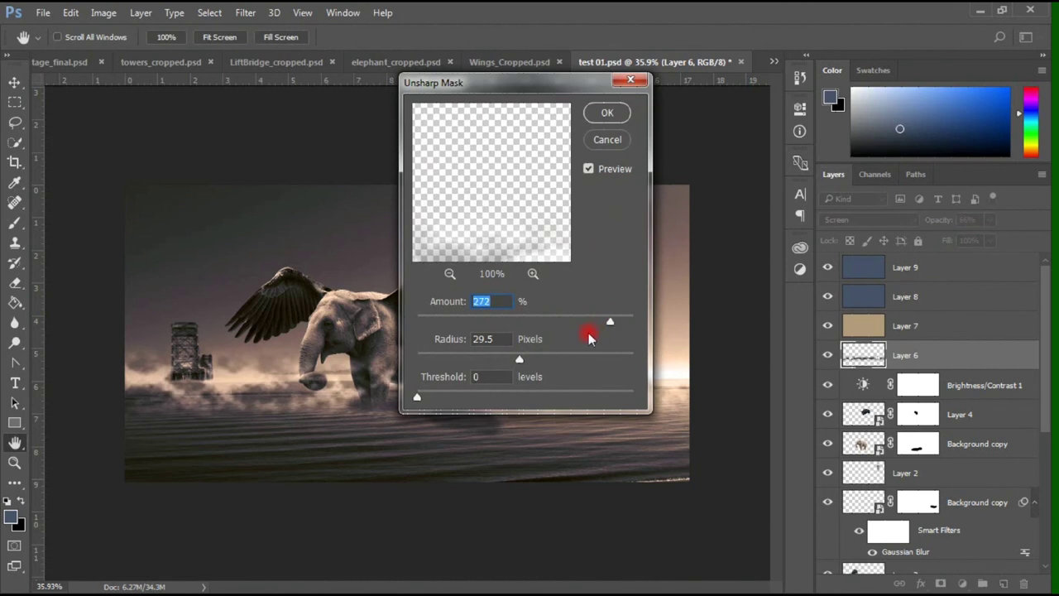
left_click_drag(487, 360, 579, 354)
left_click(549, 321)
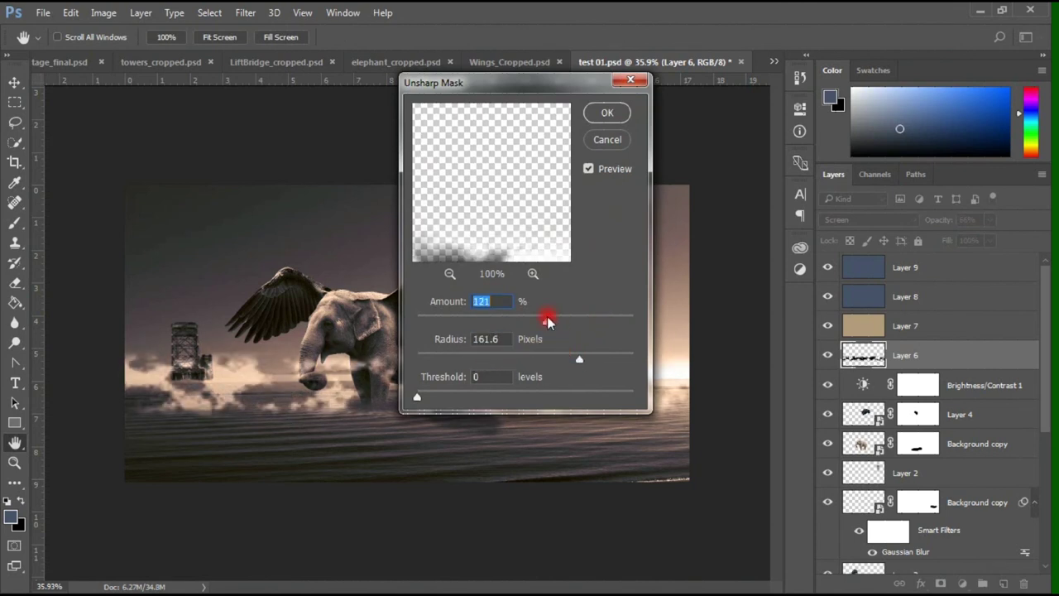
left_click(490, 357)
left_click(556, 321)
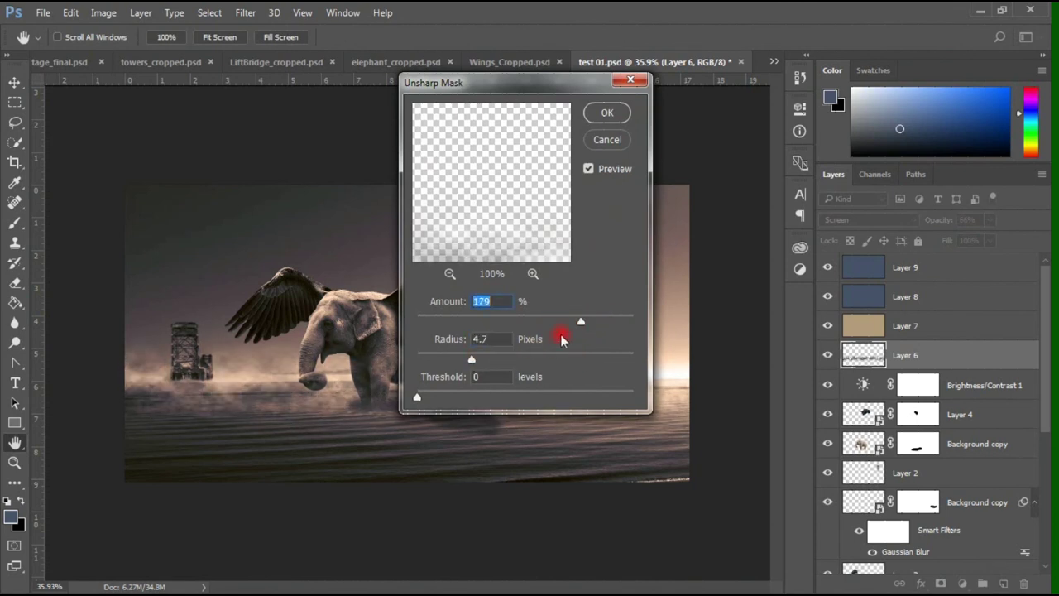
left_click_drag(495, 363, 528, 363)
left_click_drag(519, 86, 820, 88)
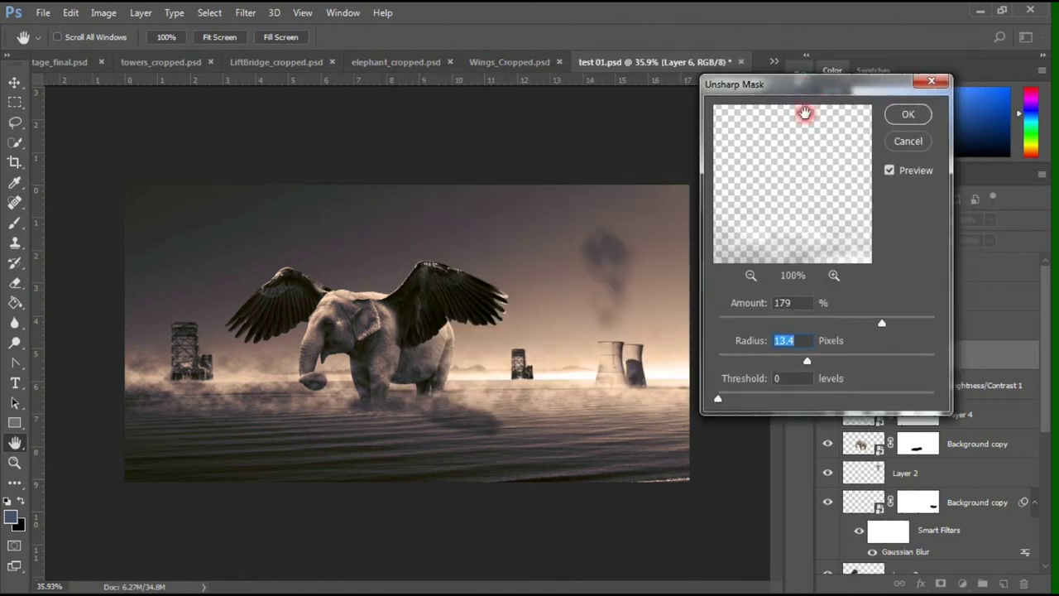
Settle the second pass at about 133% amount, 8.2-pixel radius, threshold 0, and apply it
left_click(750, 275)
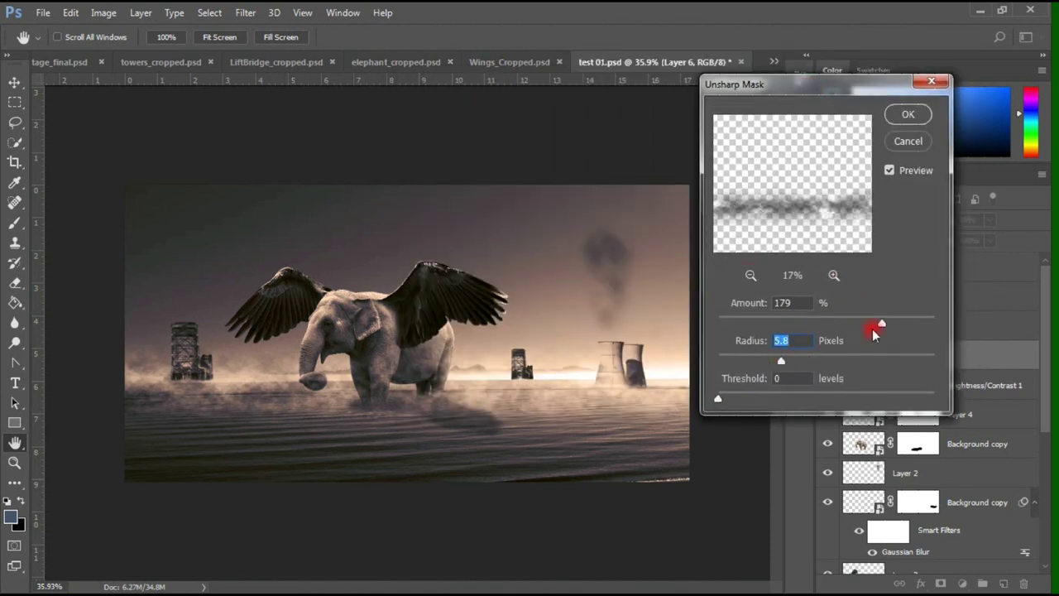
mouse_move(808, 361)
left_mouse_down()
mouse_move(758, 361)
mouse_move(818, 363)
left_mouse_up()
left_click_drag(731, 401, 743, 399)
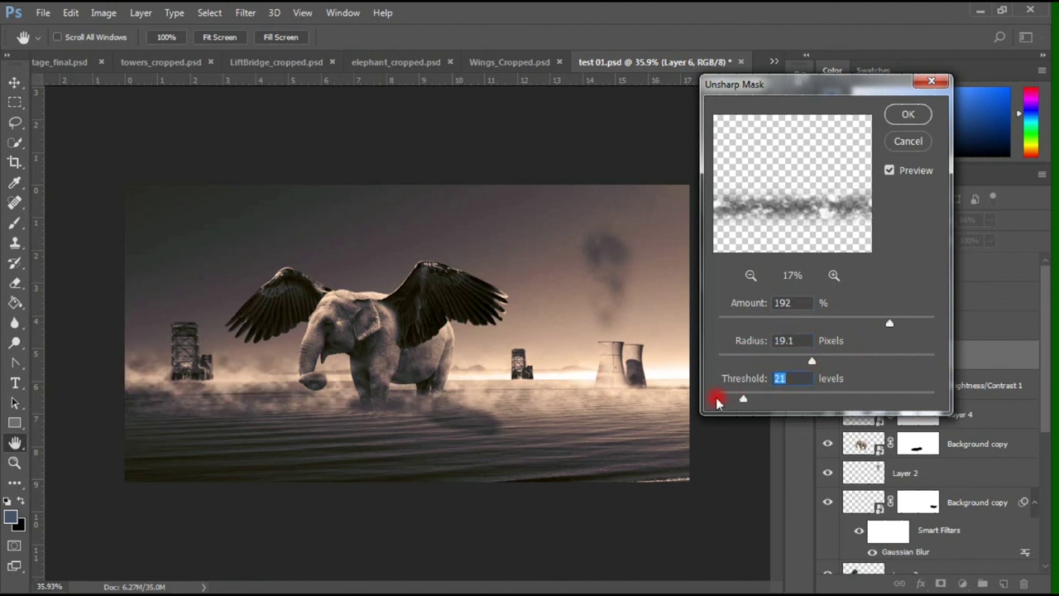
left_click(850, 359)
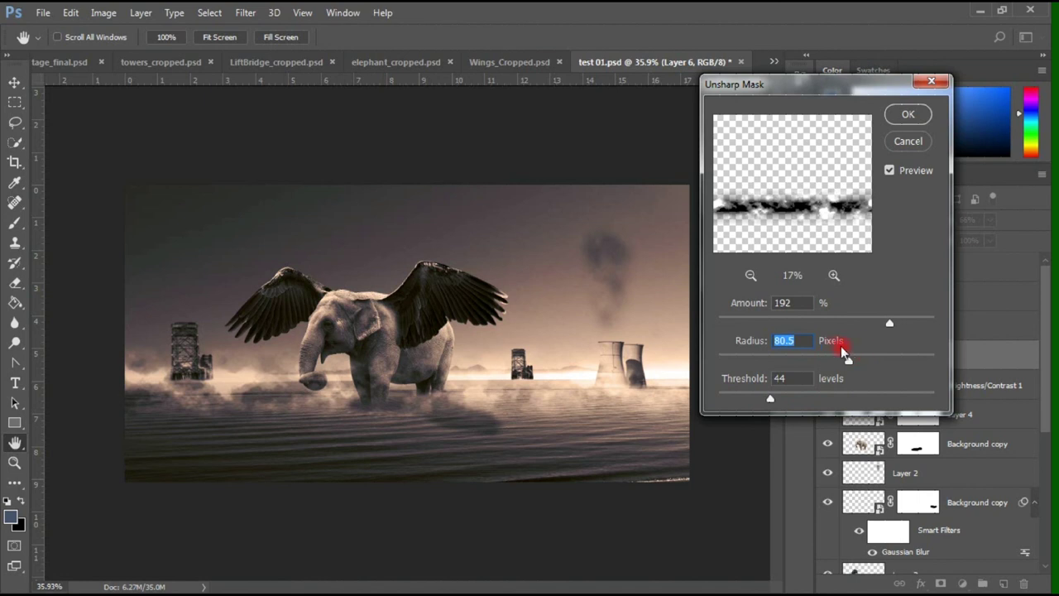
left_click_drag(845, 356, 814, 361)
left_click_drag(771, 399, 687, 402)
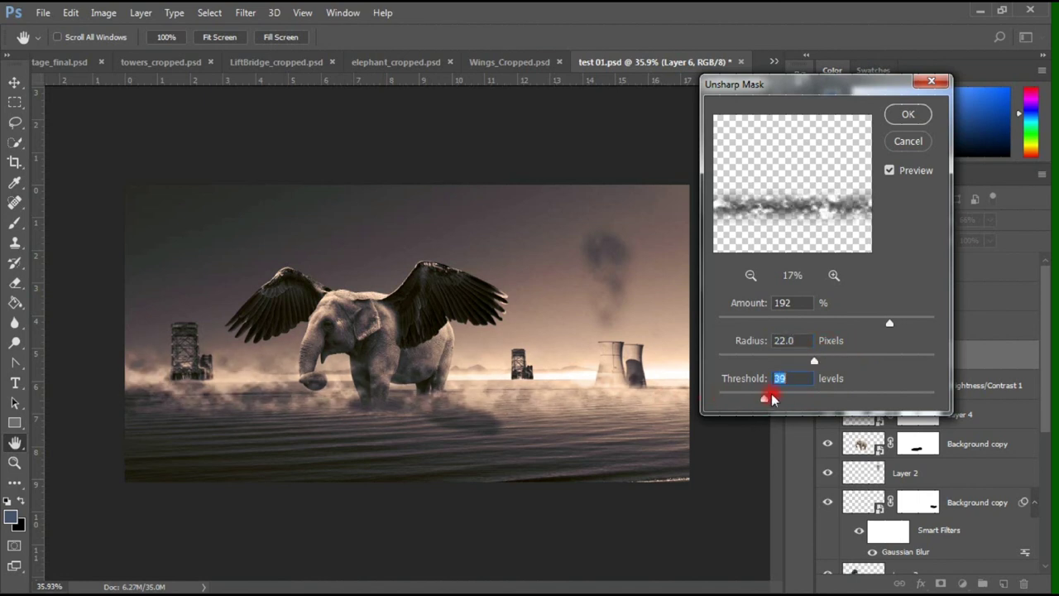
mouse_move(770, 399)
left_mouse_down()
mouse_move(792, 392)
mouse_move(688, 399)
left_mouse_up()
left_click_drag(815, 361, 796, 360)
left_click_drag(889, 322, 874, 323)
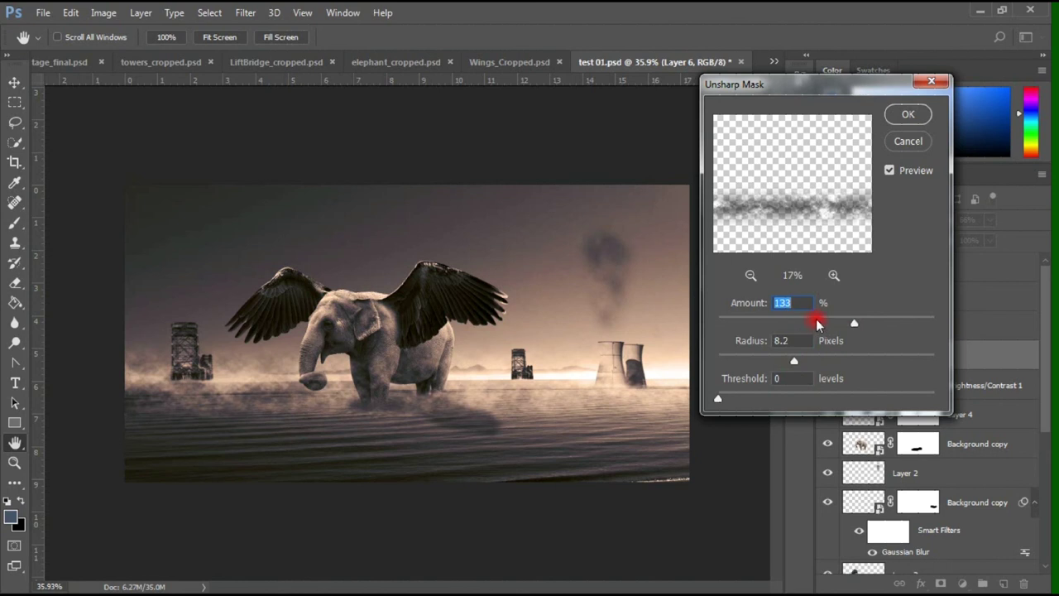
left_click(908, 113)
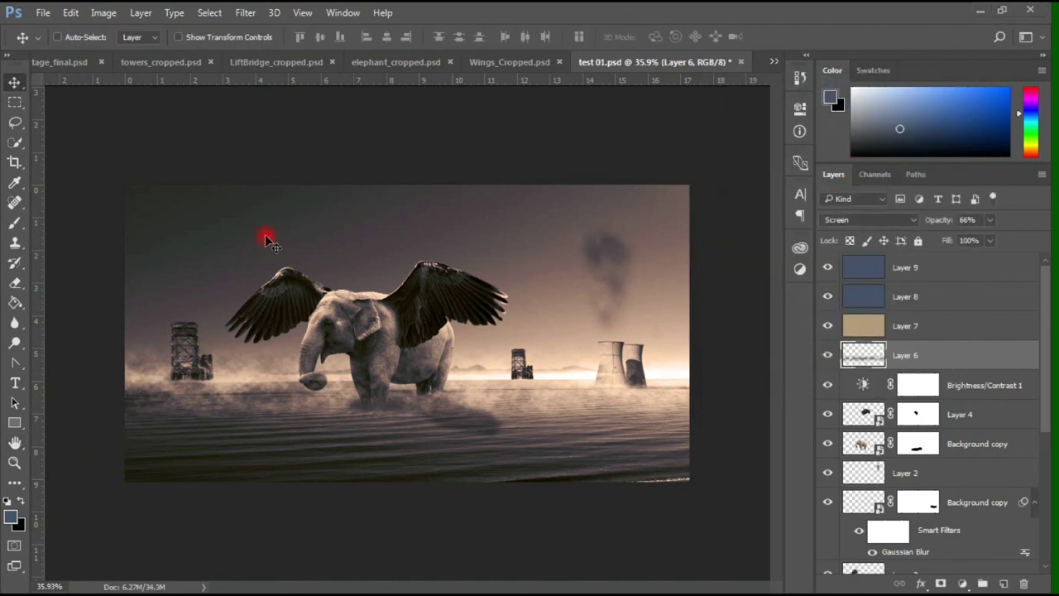
Save the document test 01.psd
mouse_move(1049, 295)
left_mouse_down()
mouse_move(1048, 425)
mouse_move(1044, 273)
left_mouse_up()
left_click(323, 351)
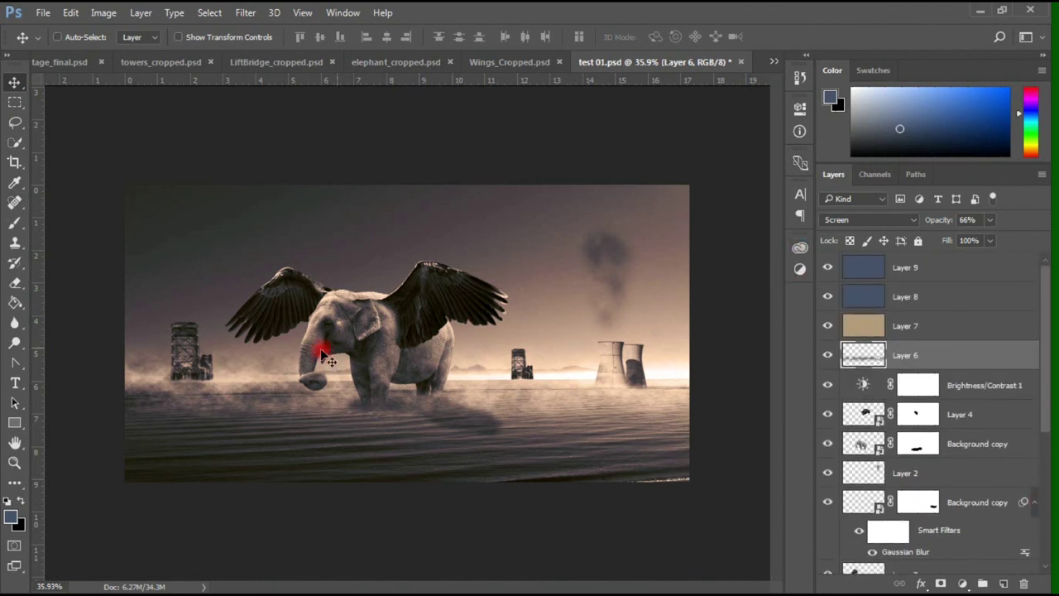
left_click(43, 13)
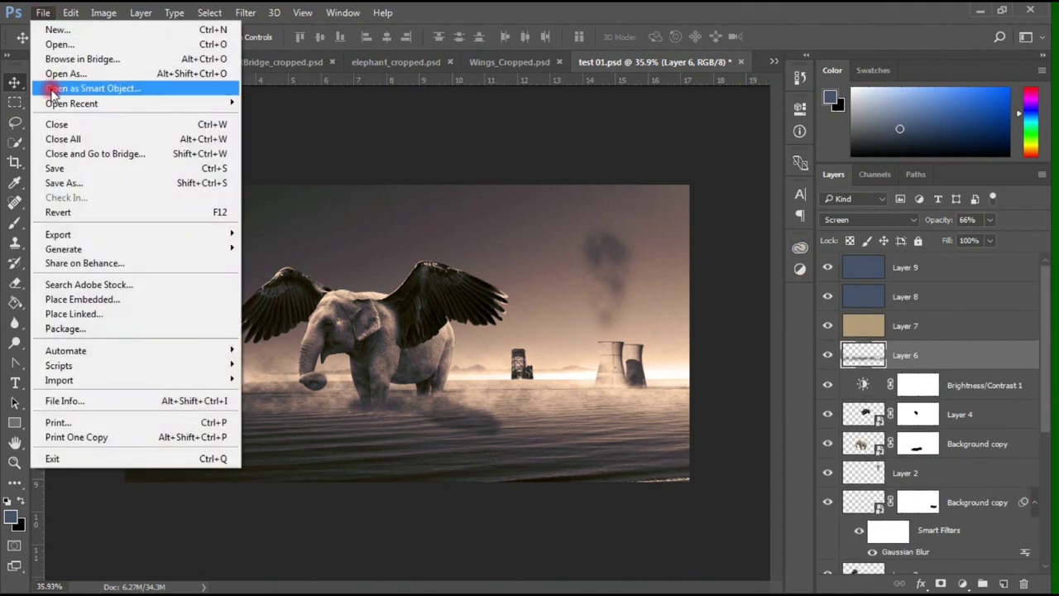
left_click(232, 170)
Switch the screen mode to plain Full Screen and confirm it
left_click(14, 547)
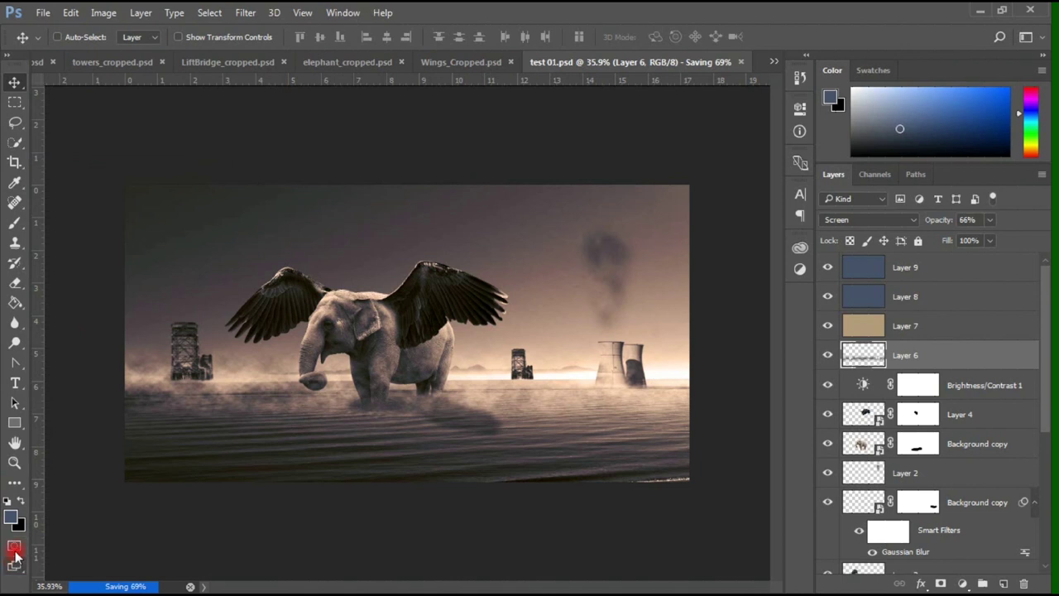
left_click(14, 547)
left_click(14, 565)
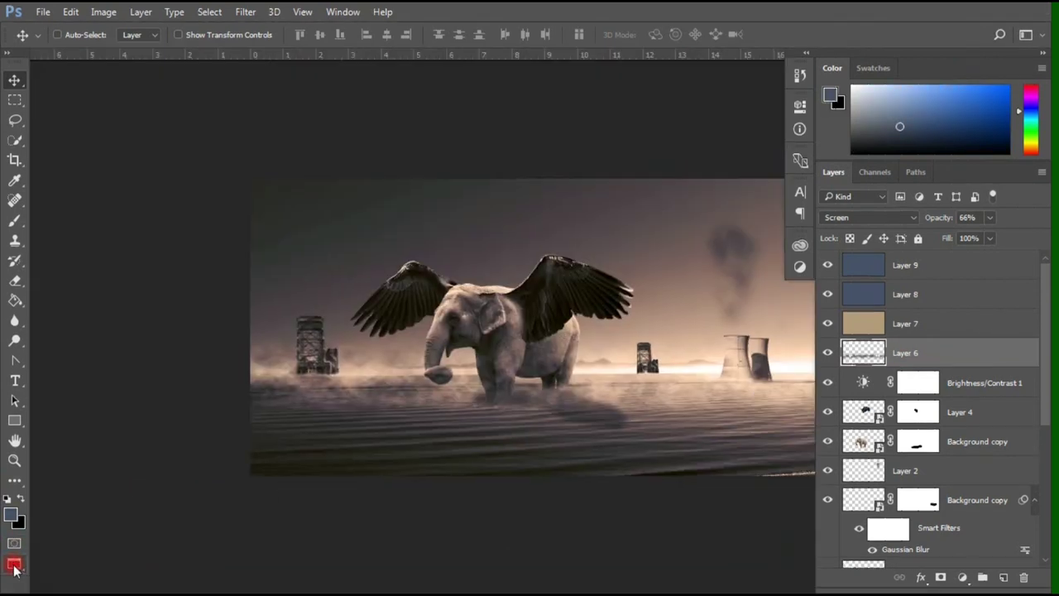
left_click(14, 562)
left_click(542, 277)
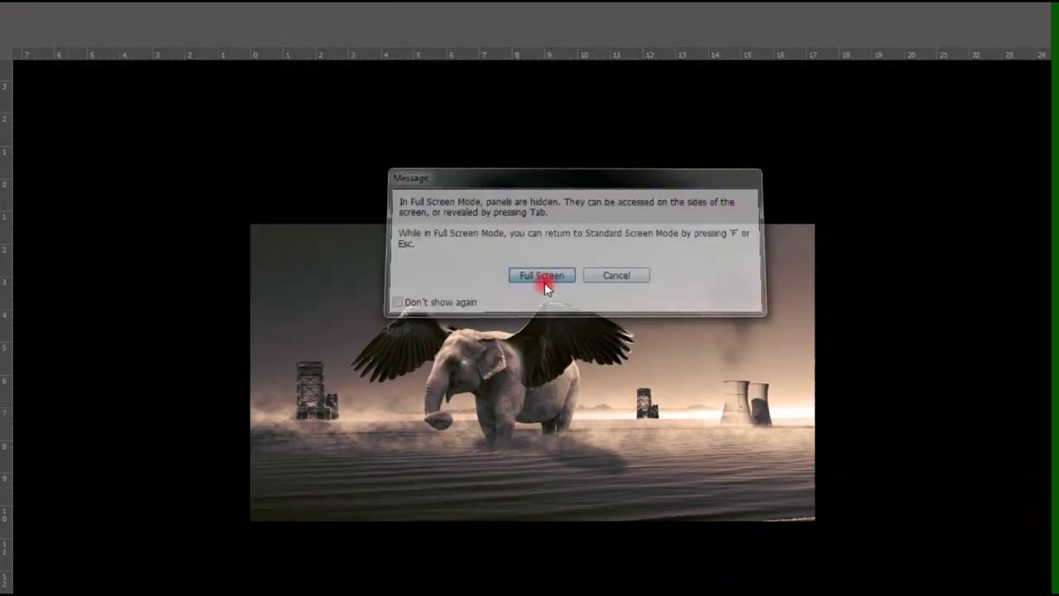
Zoom in and pan so the composite fills the display
scroll(654, 291, "up", 1)
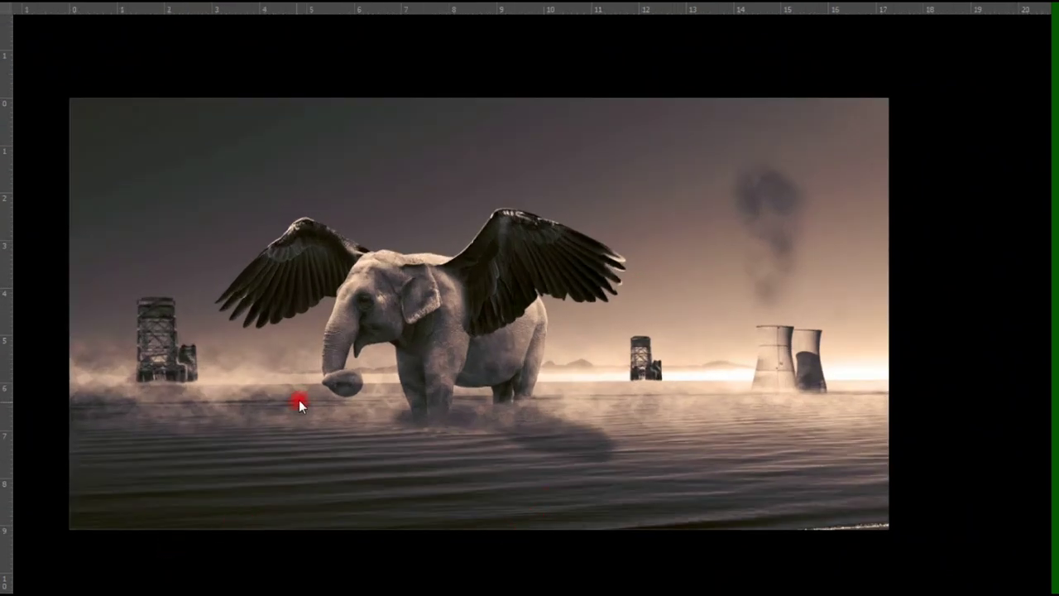
left_click_drag(328, 379, 385, 360)
scroll(385, 359, "up", 3)
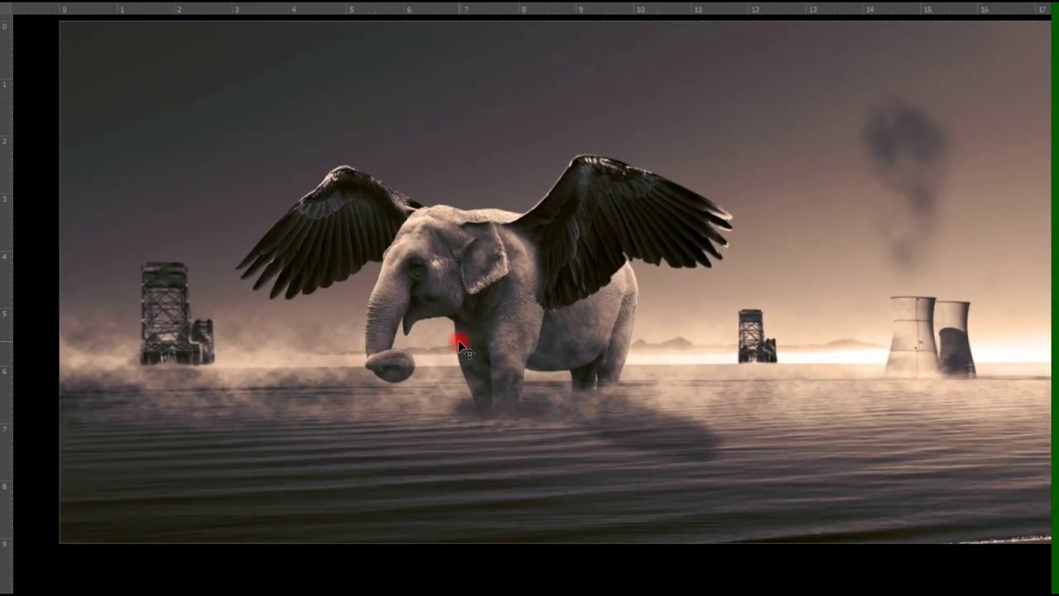
left_click_drag(469, 328, 460, 344)
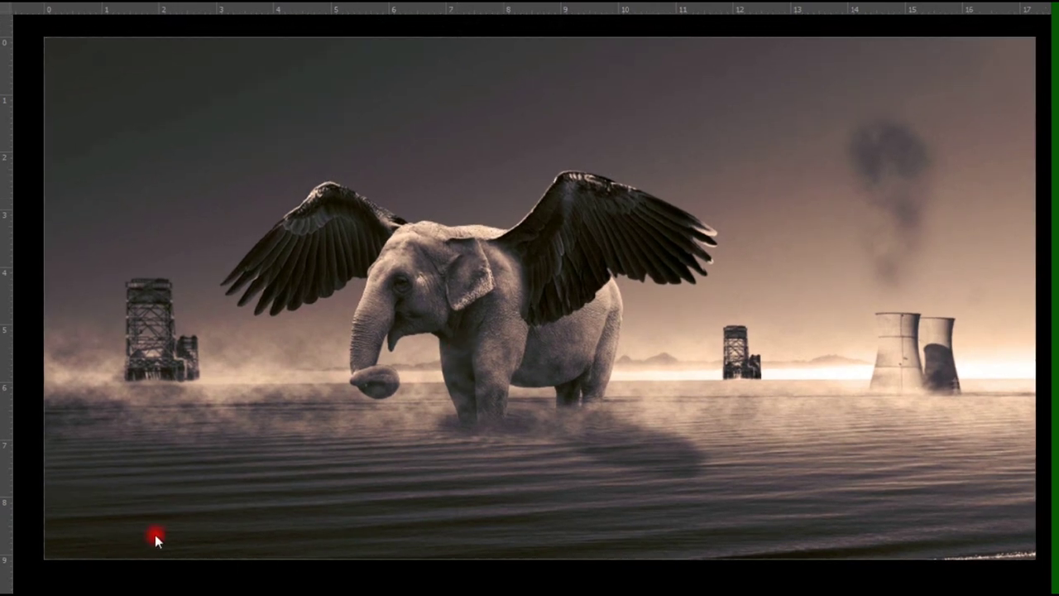